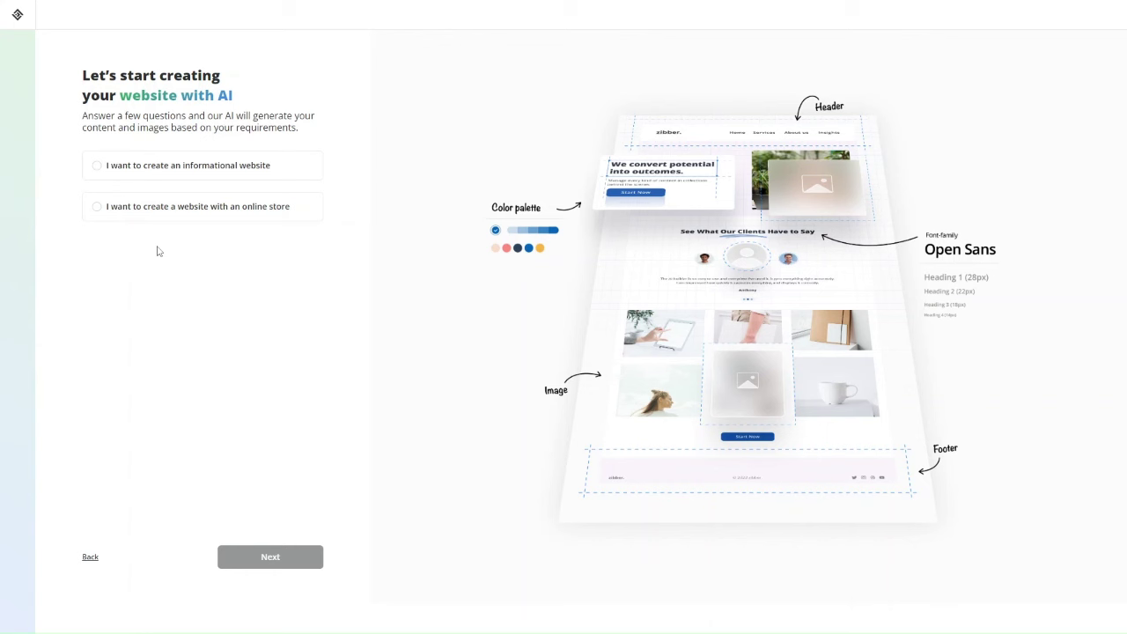
# Choose an informational website and set the business type to Digital agency.
pyautogui.click(248, 182)
pyautogui.click(289, 560)
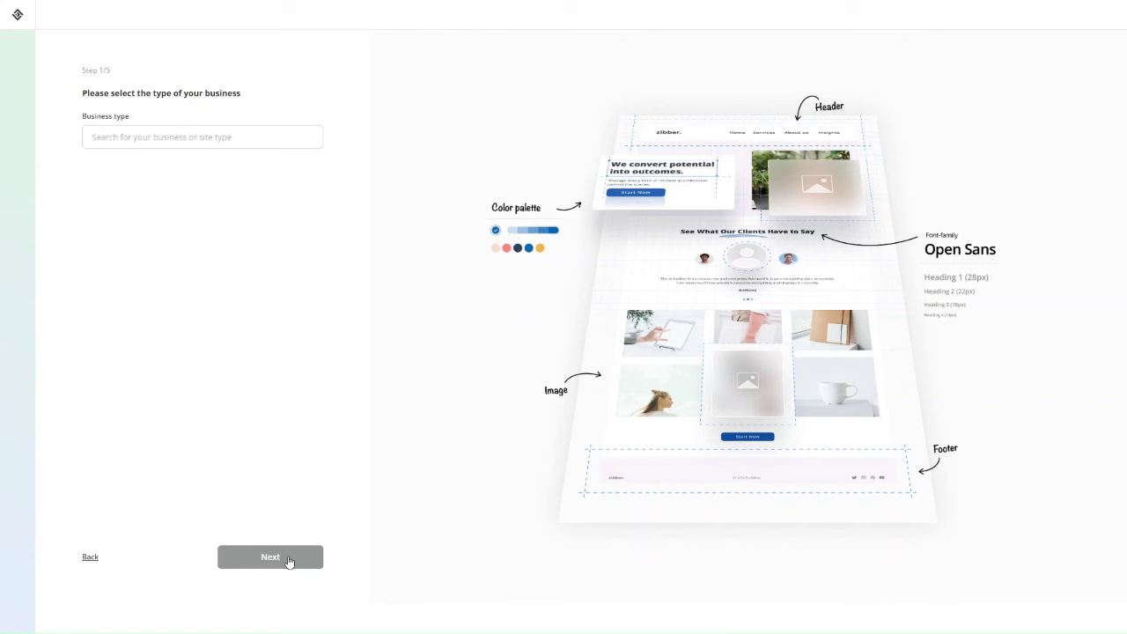
pyautogui.click(153, 147)
pyautogui.scroll(-5, 149, 207)
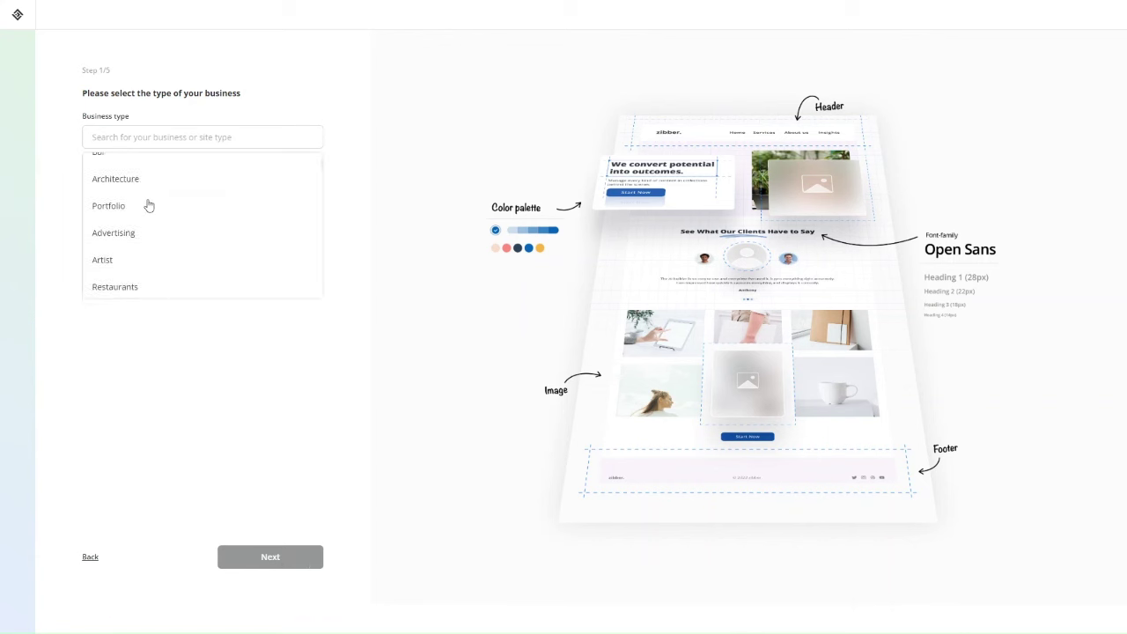
pyautogui.scroll(-5, 150, 207)
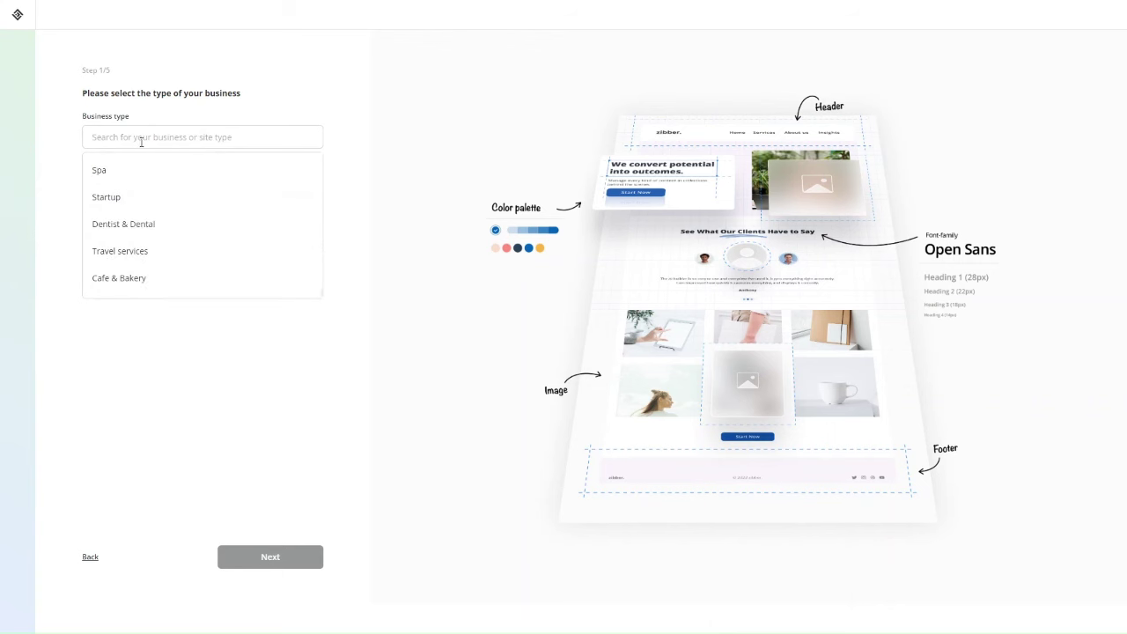
pyautogui.write('dent')
pyautogui.scroll(-5, 138, 241)
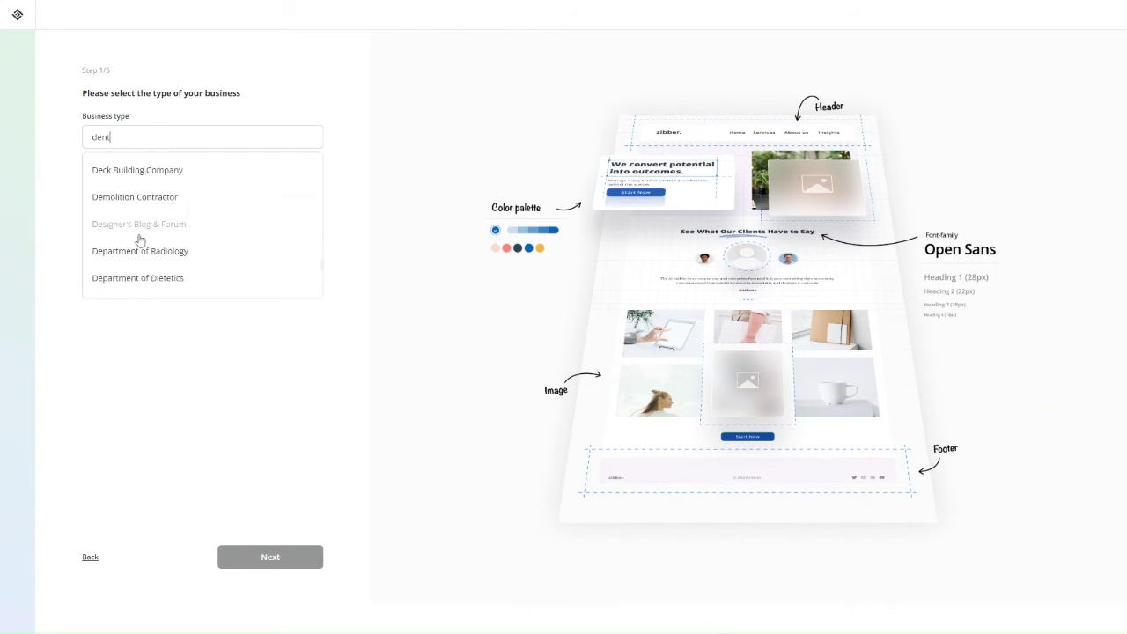
pyautogui.scroll(-10, 139, 222)
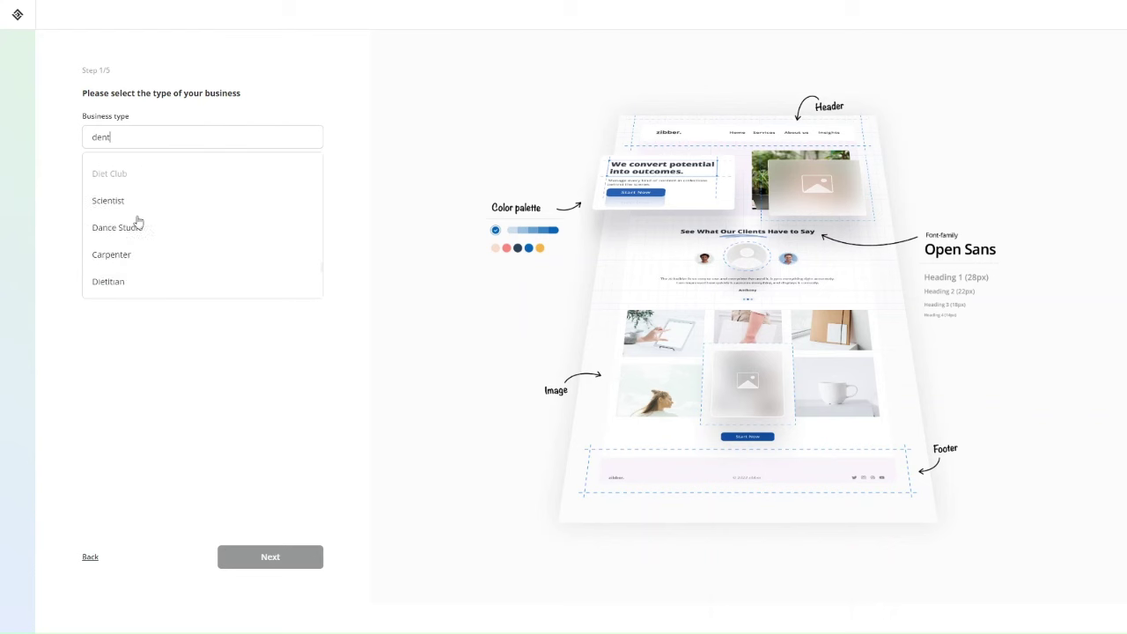
pyautogui.write('==')
pyautogui.press('BackSpace')
pyautogui.press('BackSpace')
pyautogui.press('BackSpace')
pyautogui.press('BackSpace')
pyautogui.press('BackSpace')
pyautogui.press('BackSpace')
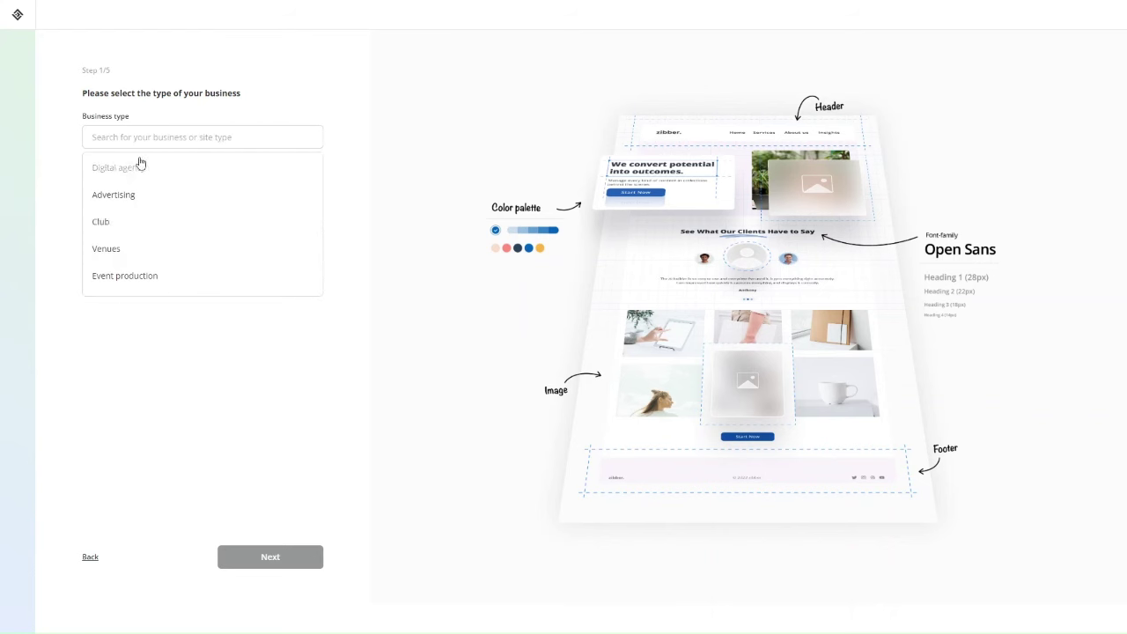
pyautogui.click(135, 168)
pyautogui.click(281, 554)
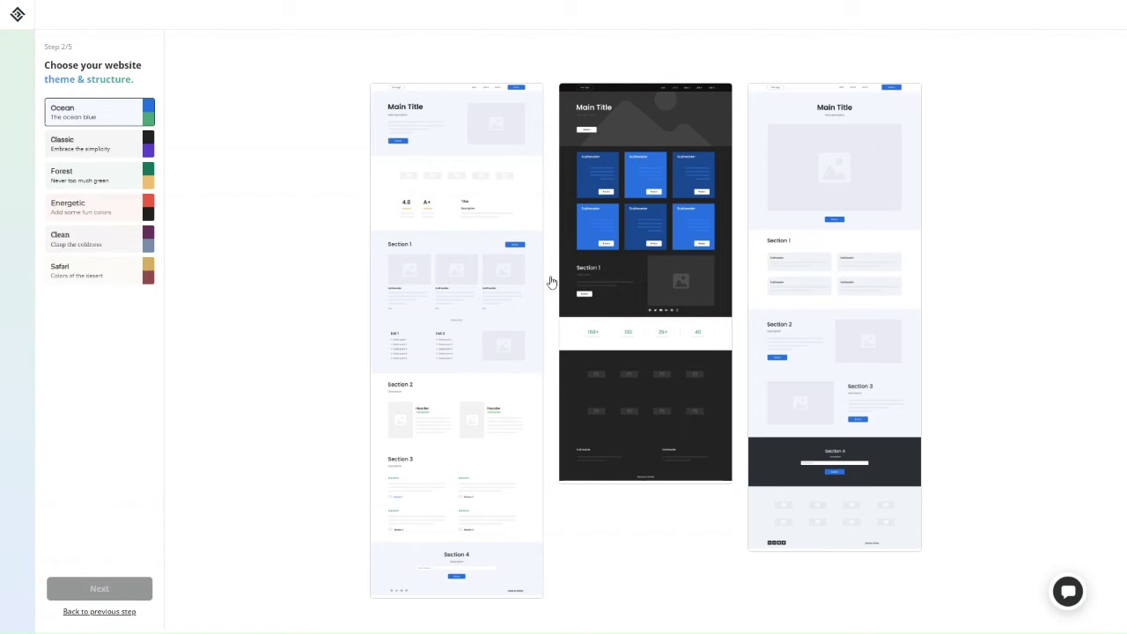
# Compare the theme palettes, then choose the green Forest theme with the first page layout.
pyautogui.click(79, 145)
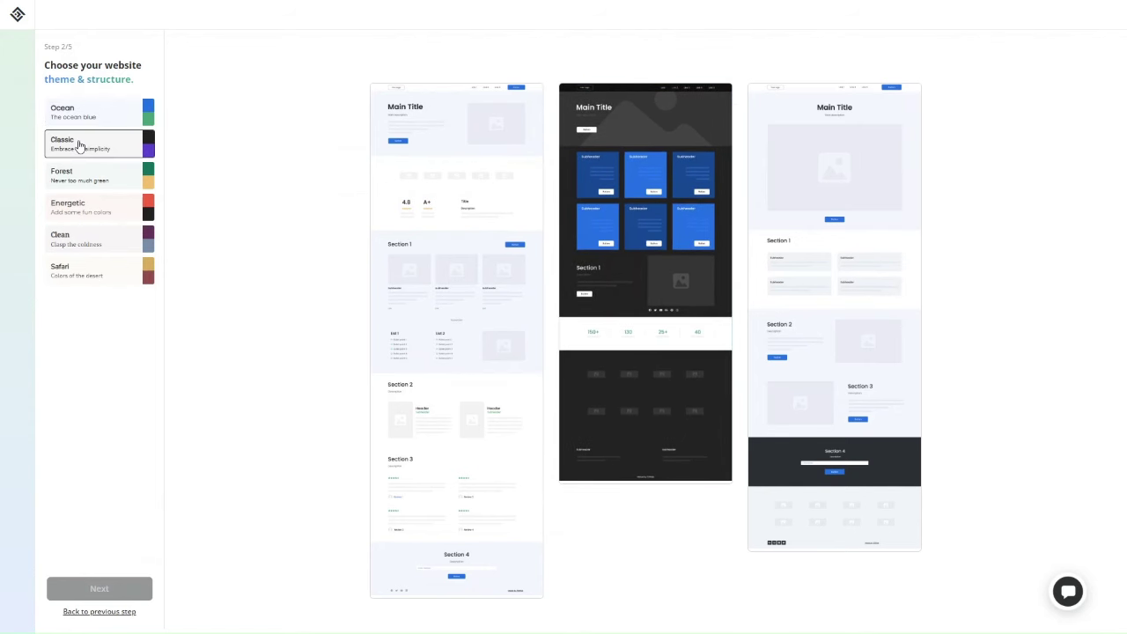
pyautogui.click(77, 222)
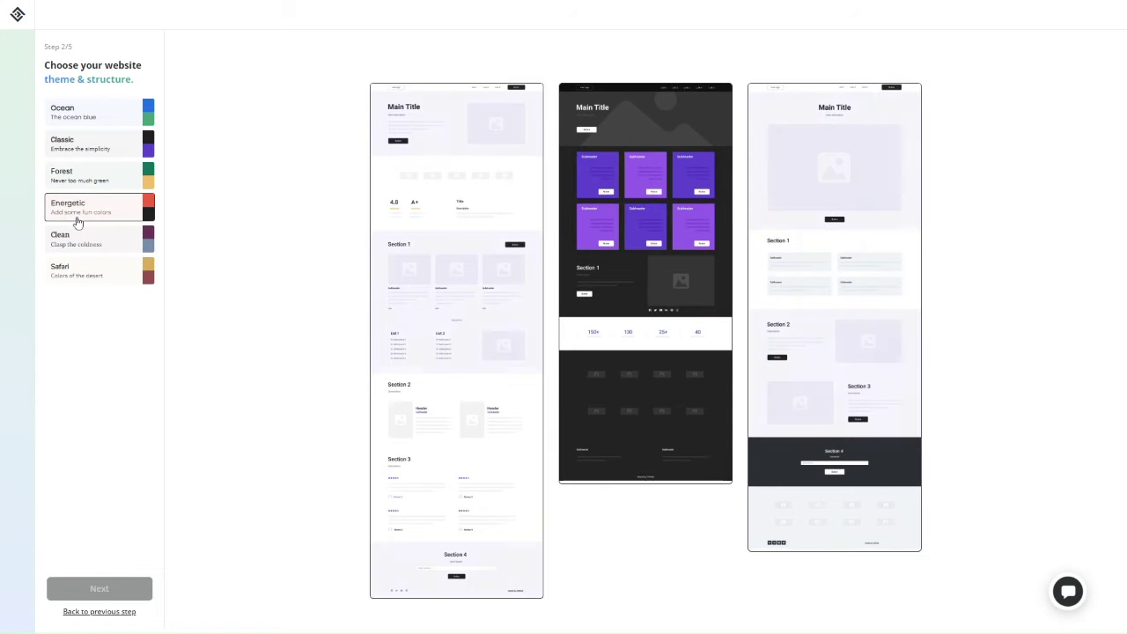
pyautogui.click(75, 245)
pyautogui.click(75, 282)
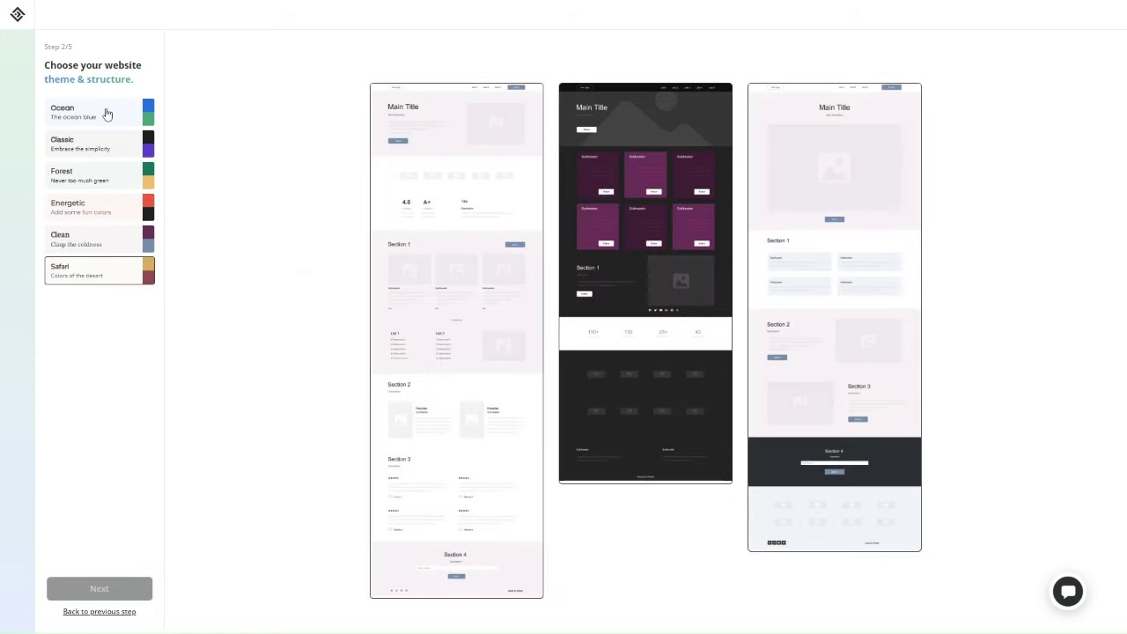
pyautogui.click(106, 114)
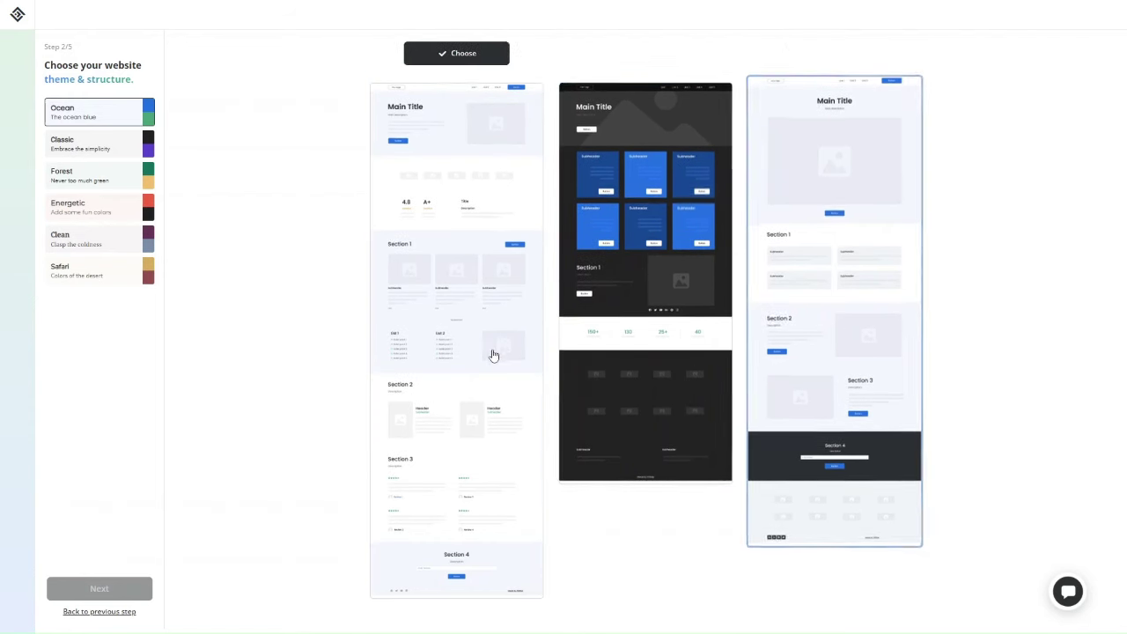
pyautogui.click(101, 189)
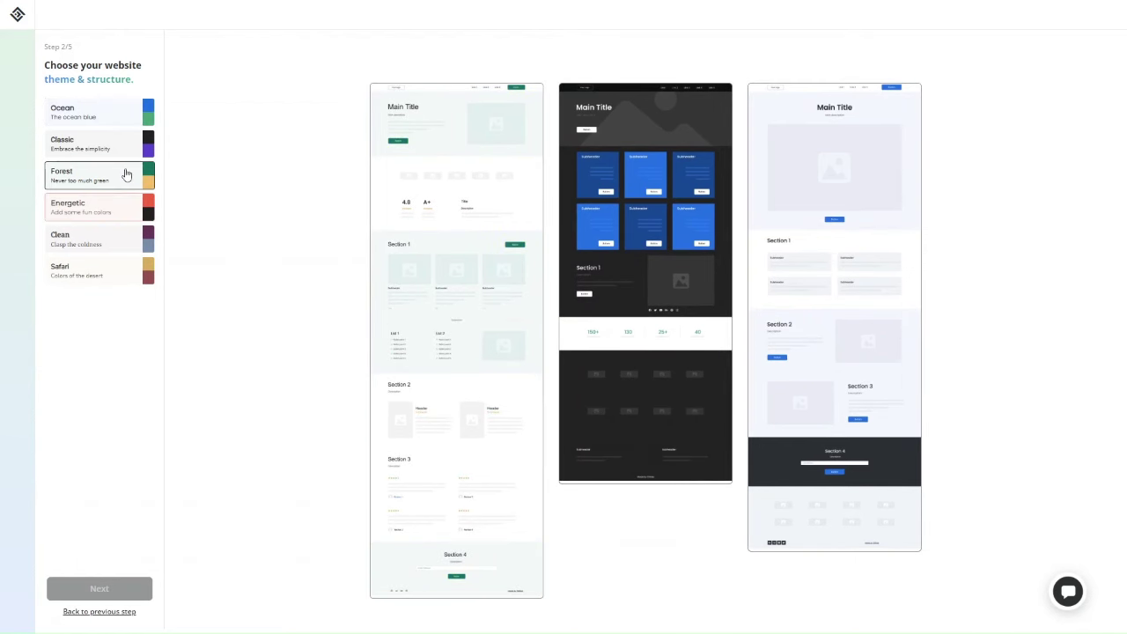
pyautogui.click(455, 231)
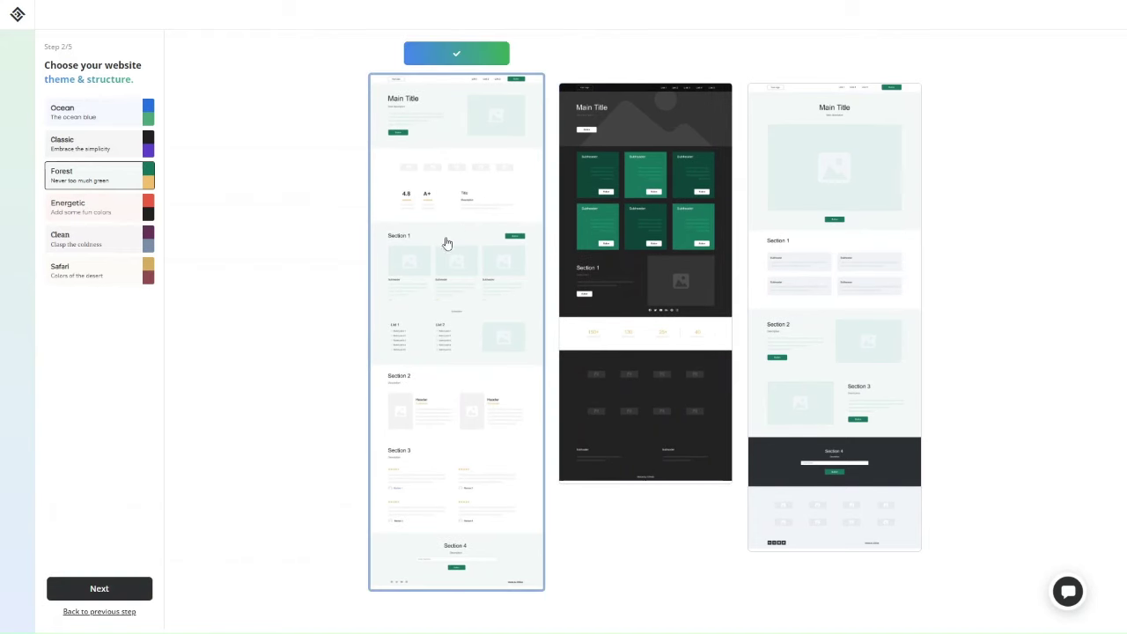
pyautogui.click(120, 588)
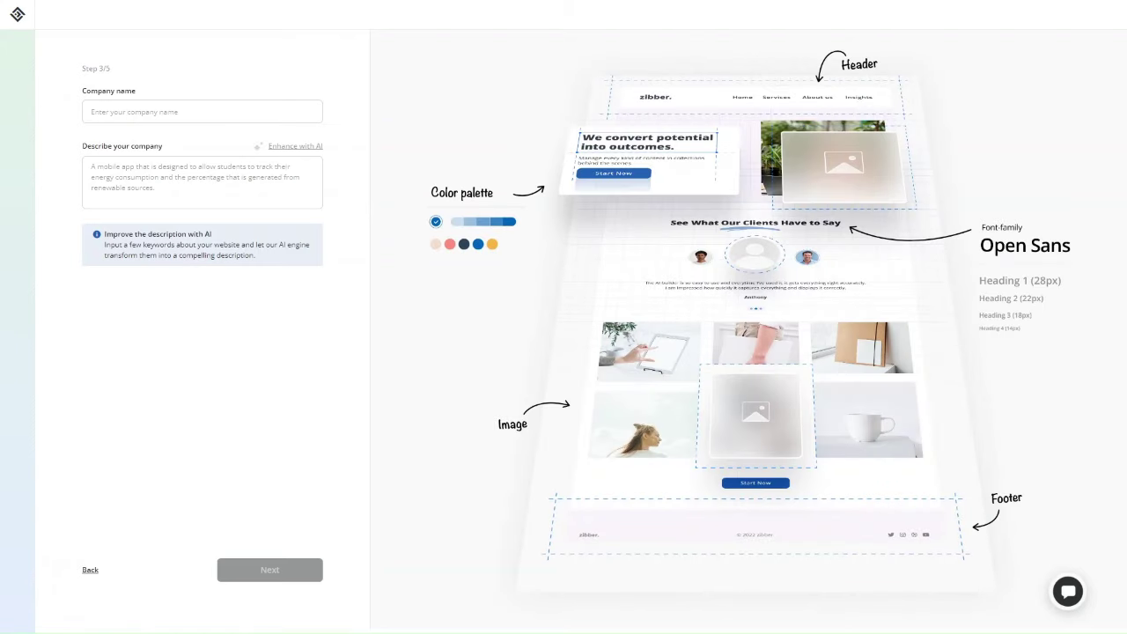
# Enter ProfileTree as the company name and have AI enhance a pasted digital agency description.
pyautogui.click(188, 105)
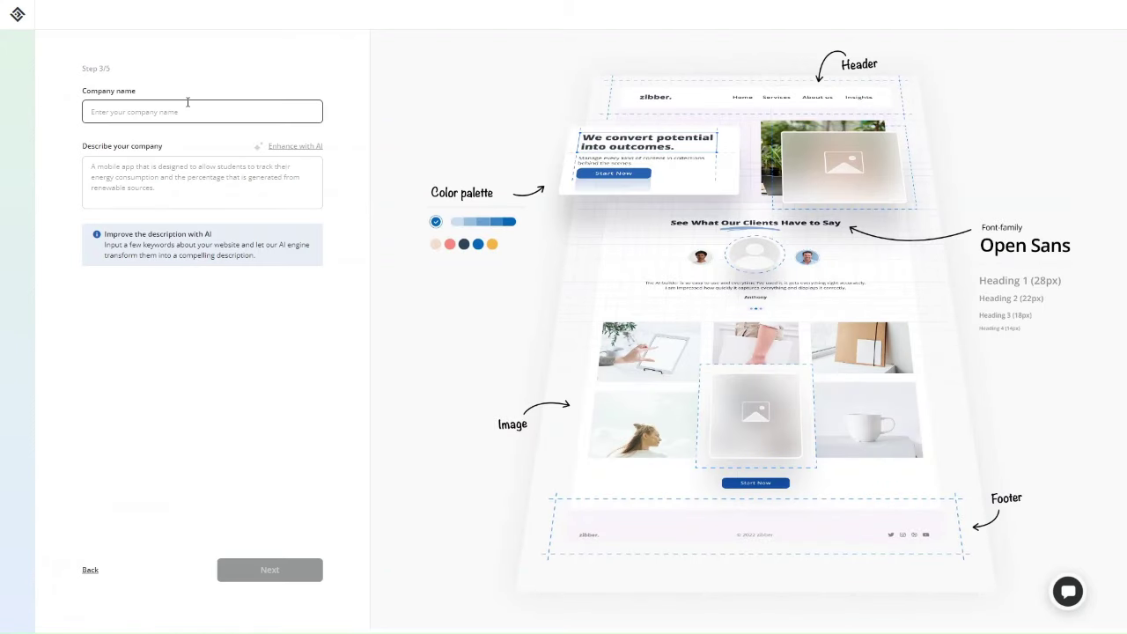
pyautogui.write('ProfileTree')
pyautogui.click(196, 173)
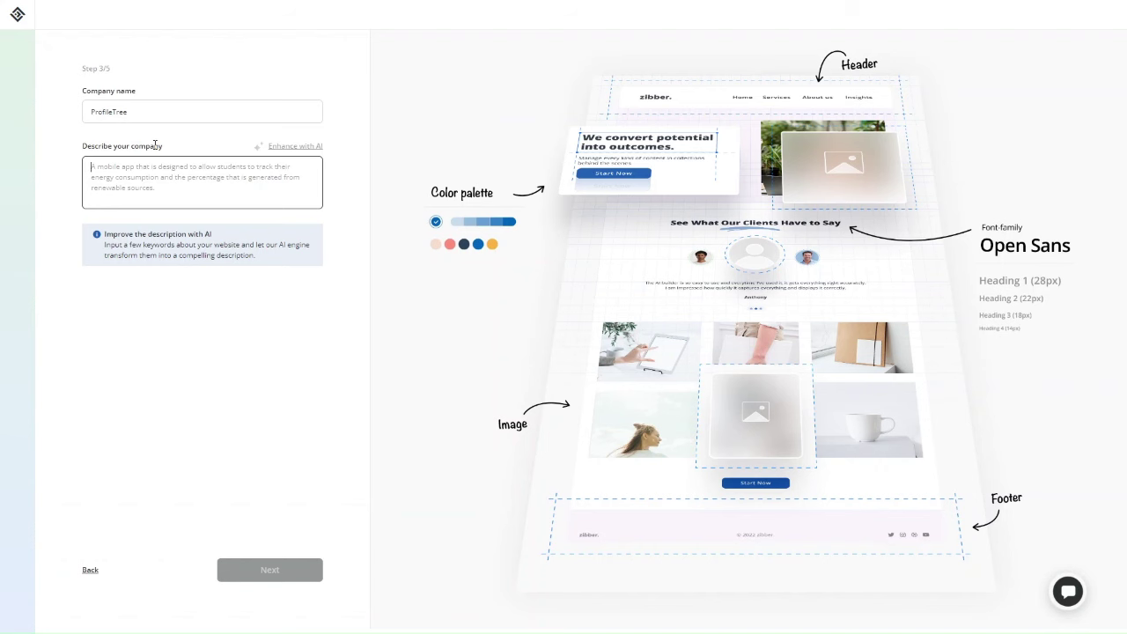
pyautogui.click(298, 146)
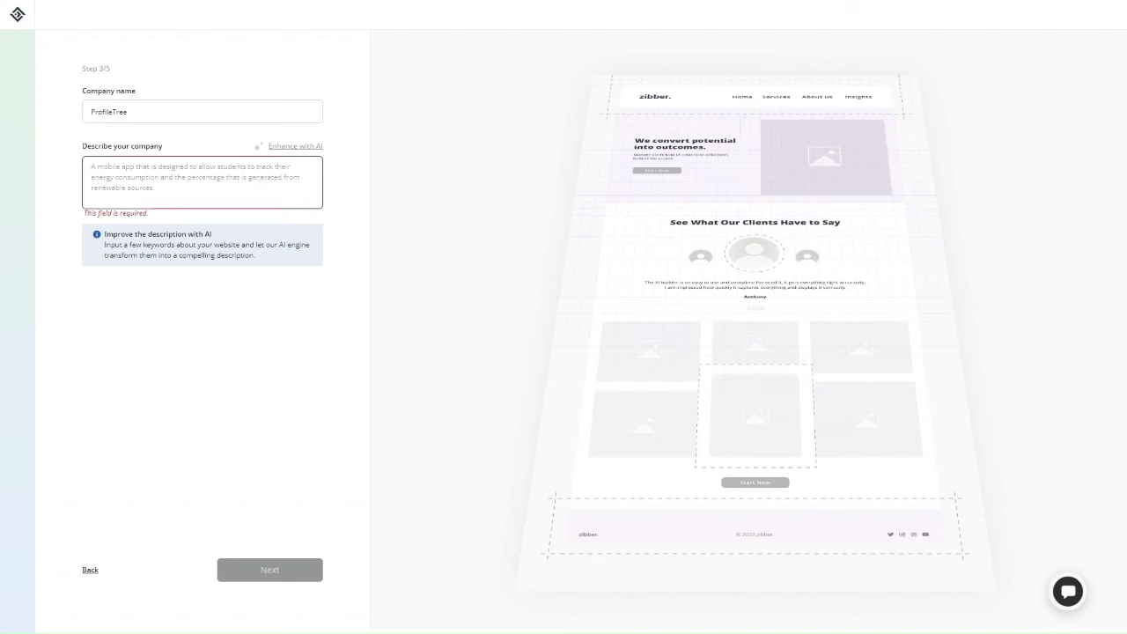
pyautogui.write('We help businesses compete online with sleek website design, high-performance web development and content marketing services')
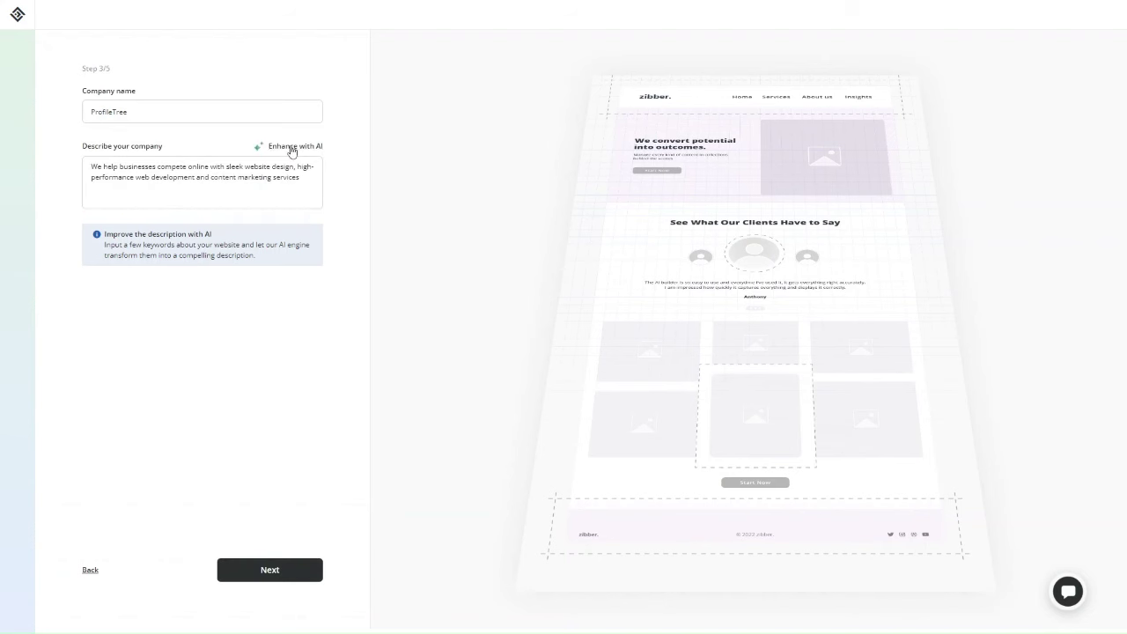
pyautogui.click(294, 148)
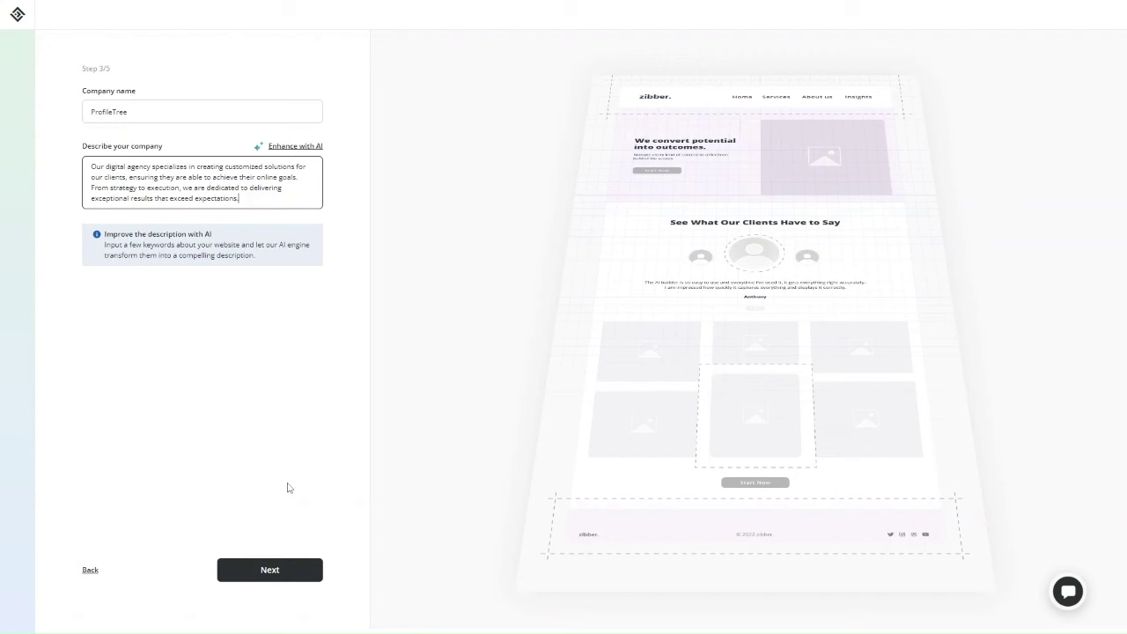
pyautogui.click(267, 567)
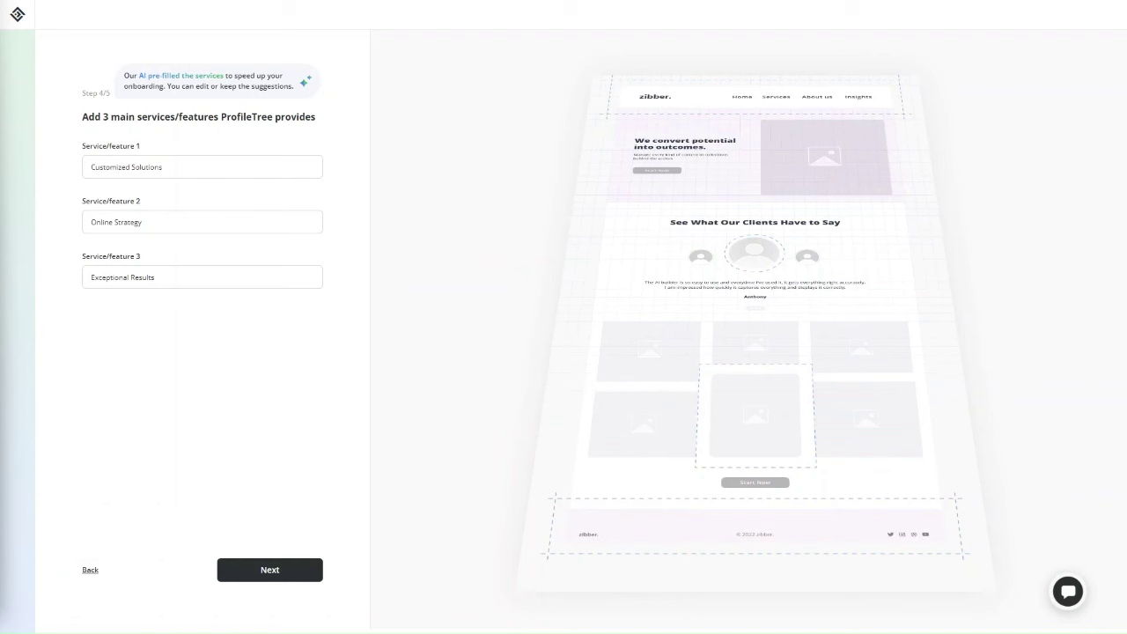
# Replace the suggested services with Web Design & Development, Digital Marketing Services and Content Marketing Services.
pyautogui.tripleClick(230, 172)
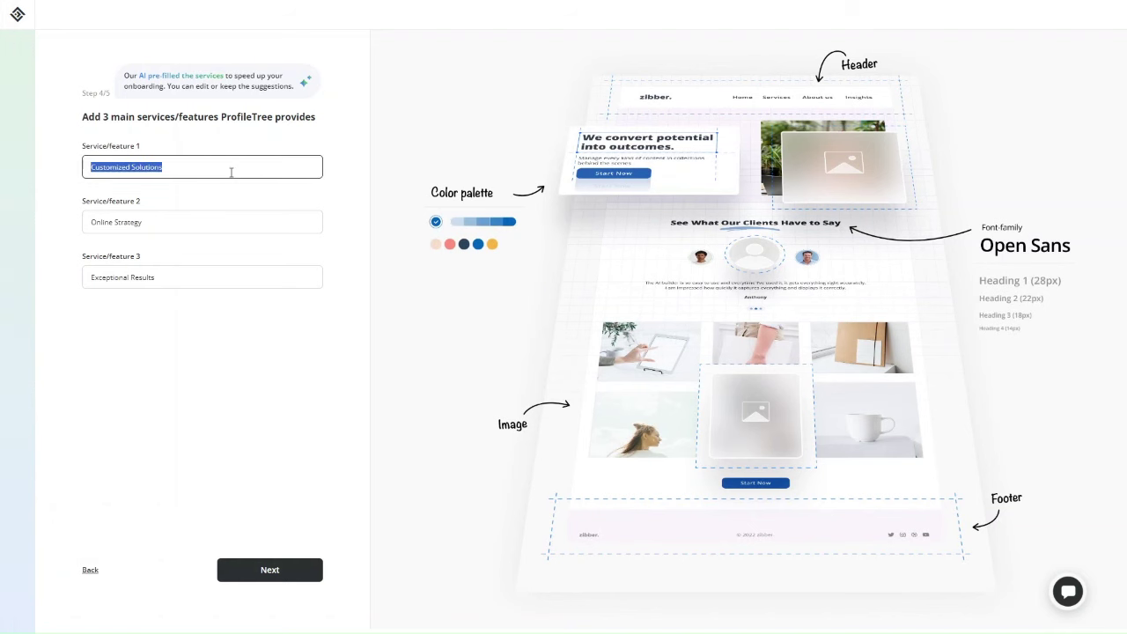
pyautogui.write('Web Design & Development')
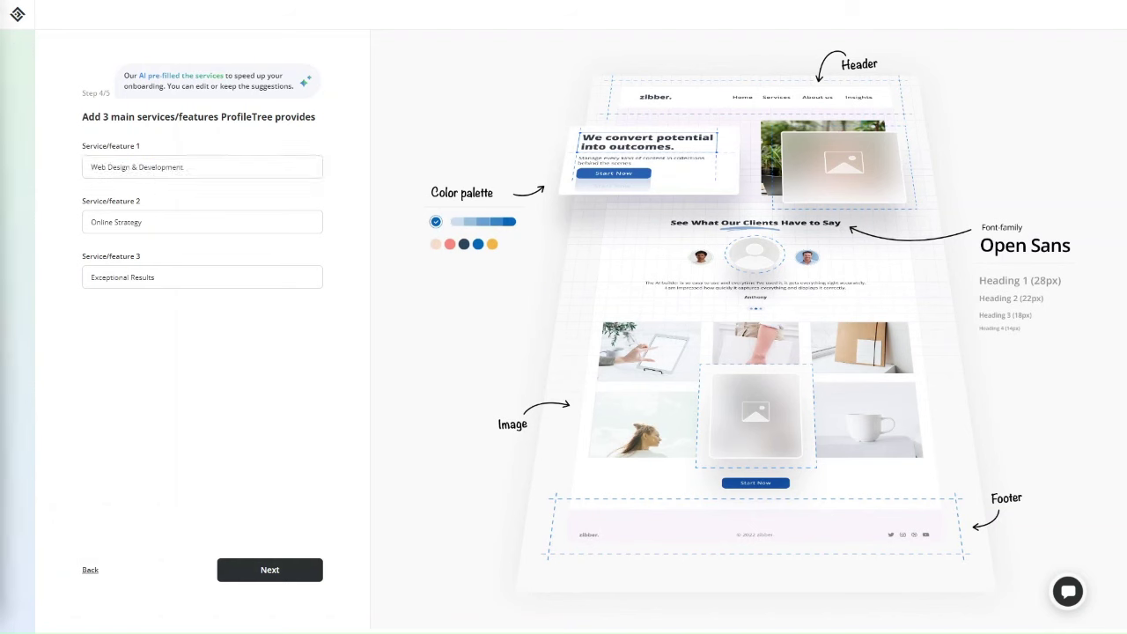
pyautogui.tripleClick(257, 229)
pyautogui.write('Digital Marketing Services')
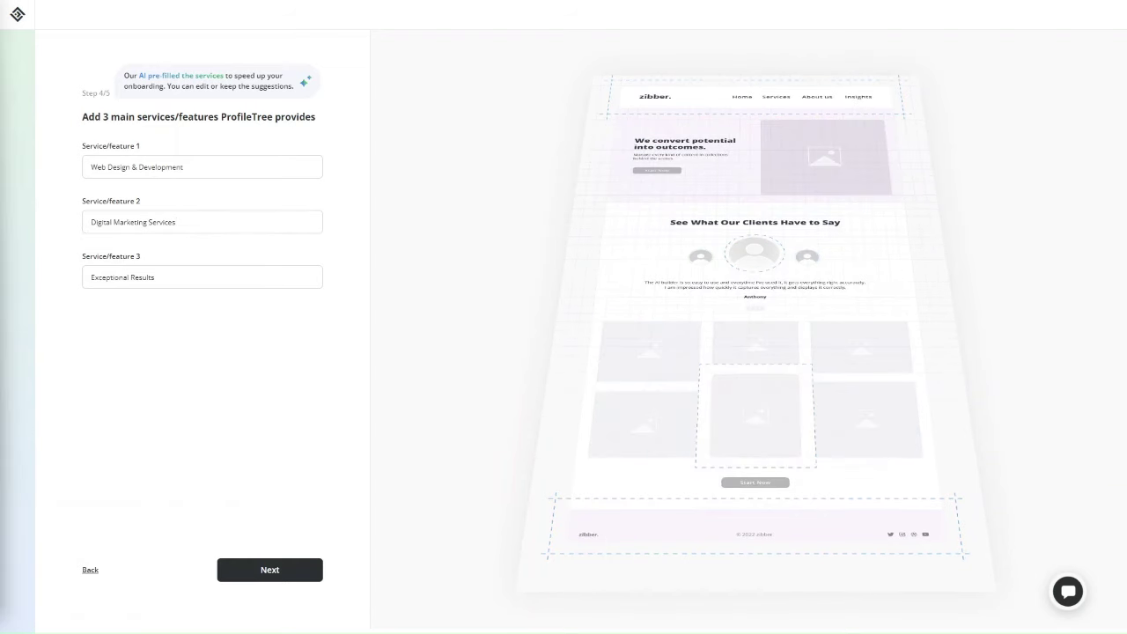
pyautogui.click(188, 283)
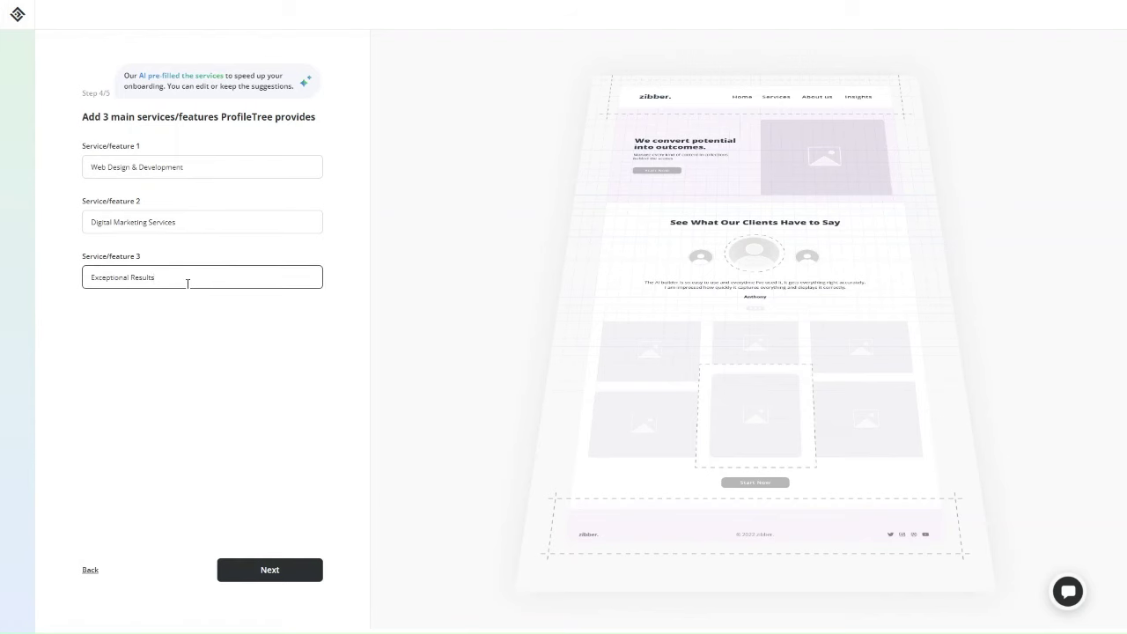
pyautogui.hotkey('ctrl', 'a')
pyautogui.write('Content Marketing Services')
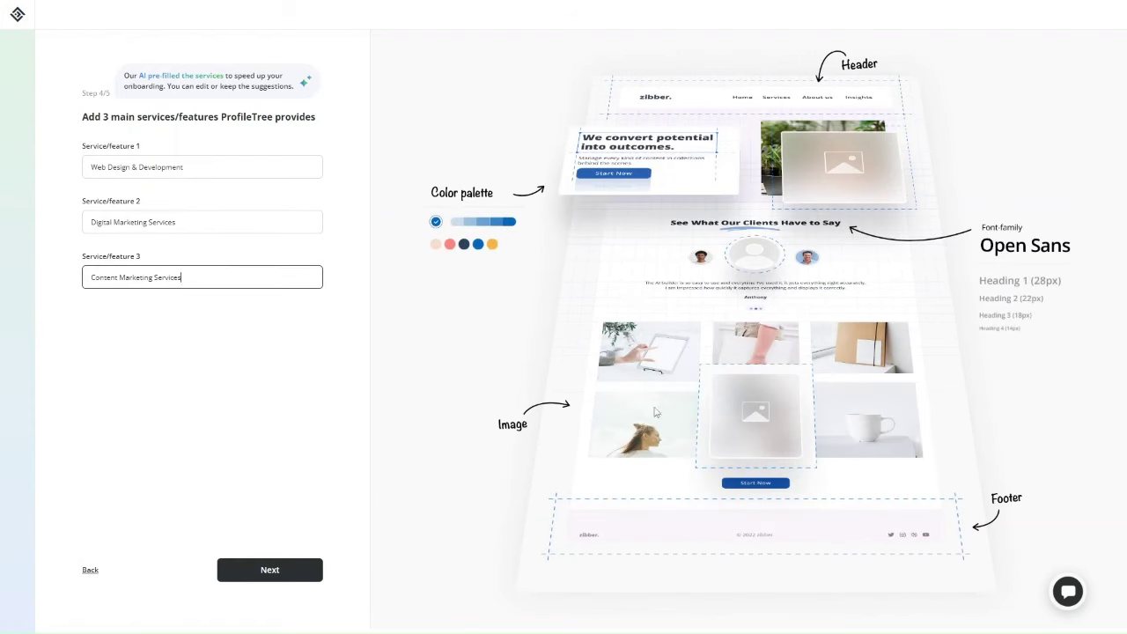
pyautogui.click(266, 570)
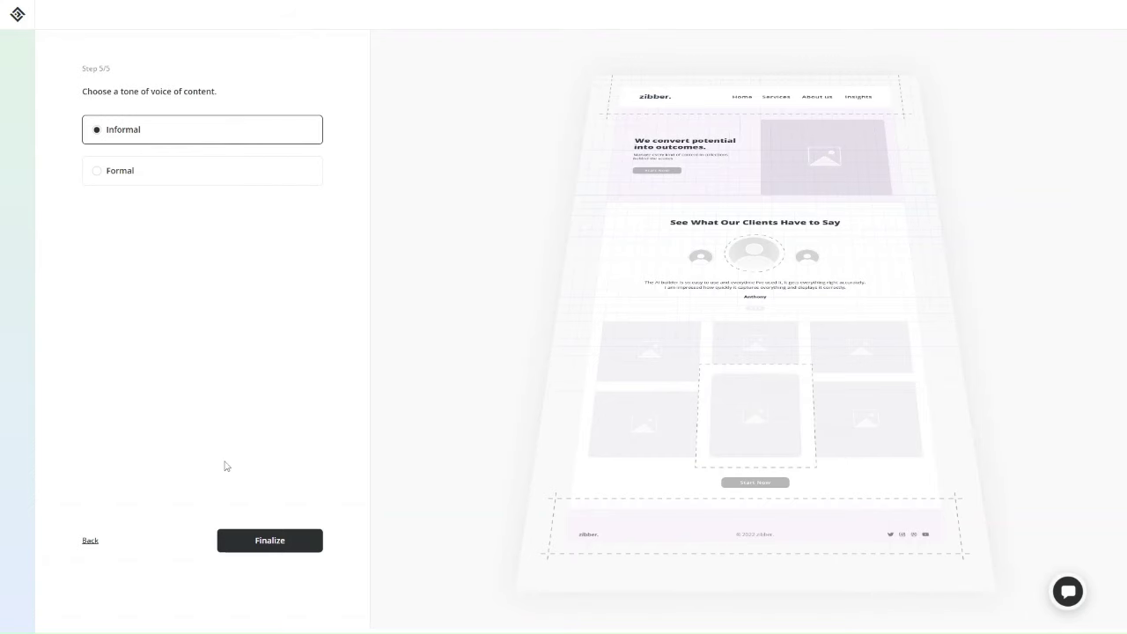
# Choose a formal tone for the content, then enter the account e-mail address.
pyautogui.click(180, 181)
pyautogui.click(243, 546)
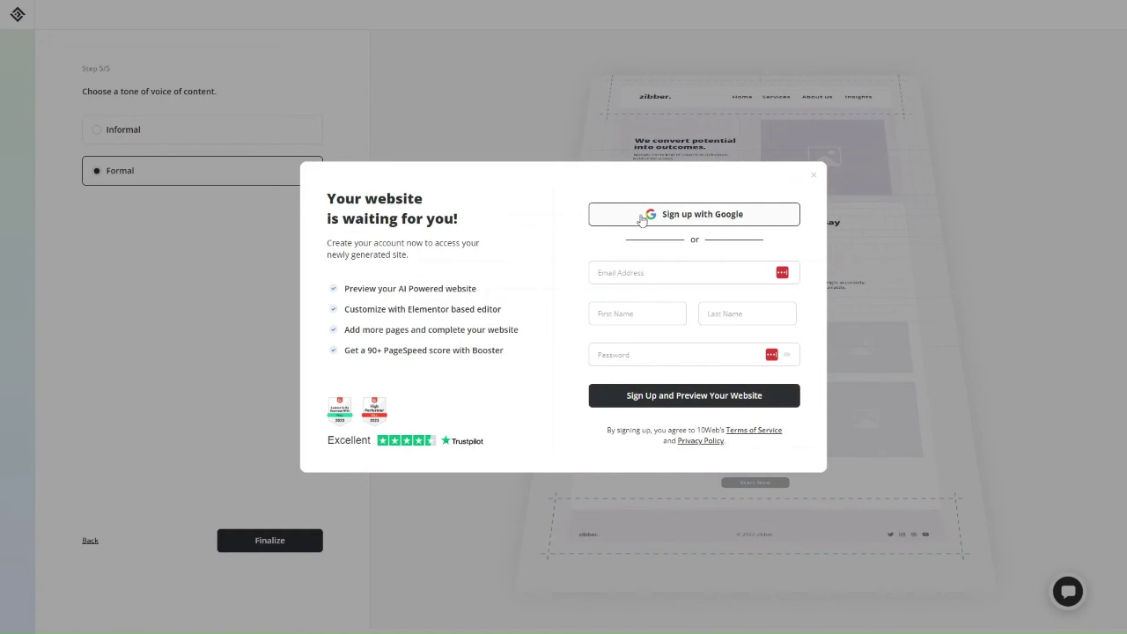
pyautogui.click(628, 274)
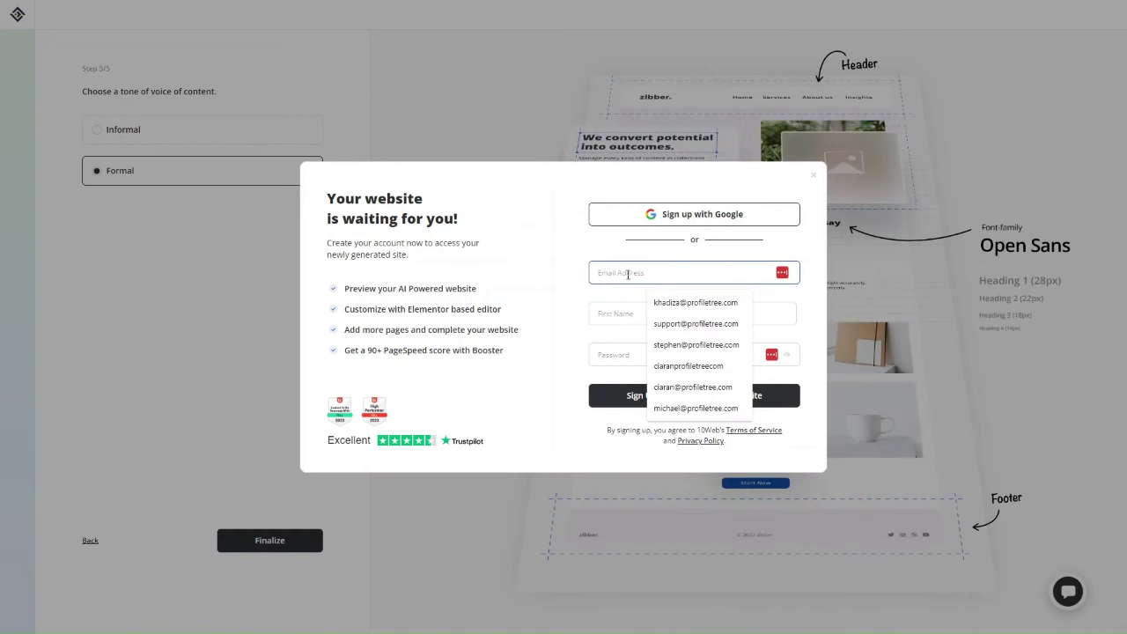
pyautogui.write('khadiza')
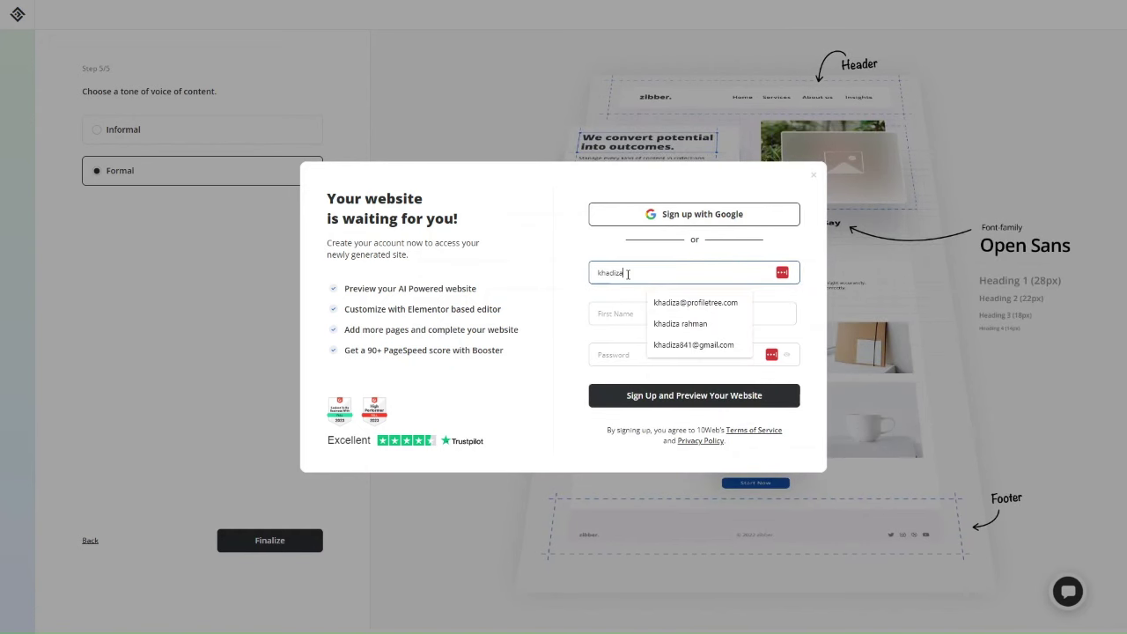
pyautogui.hotkey('ctrl', 'a')
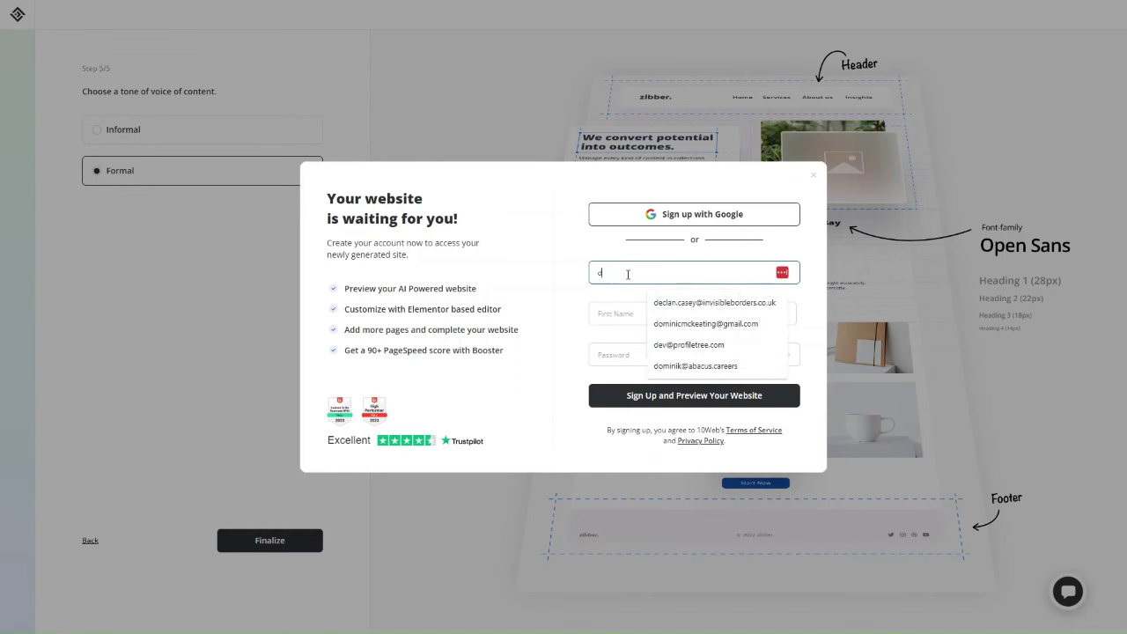
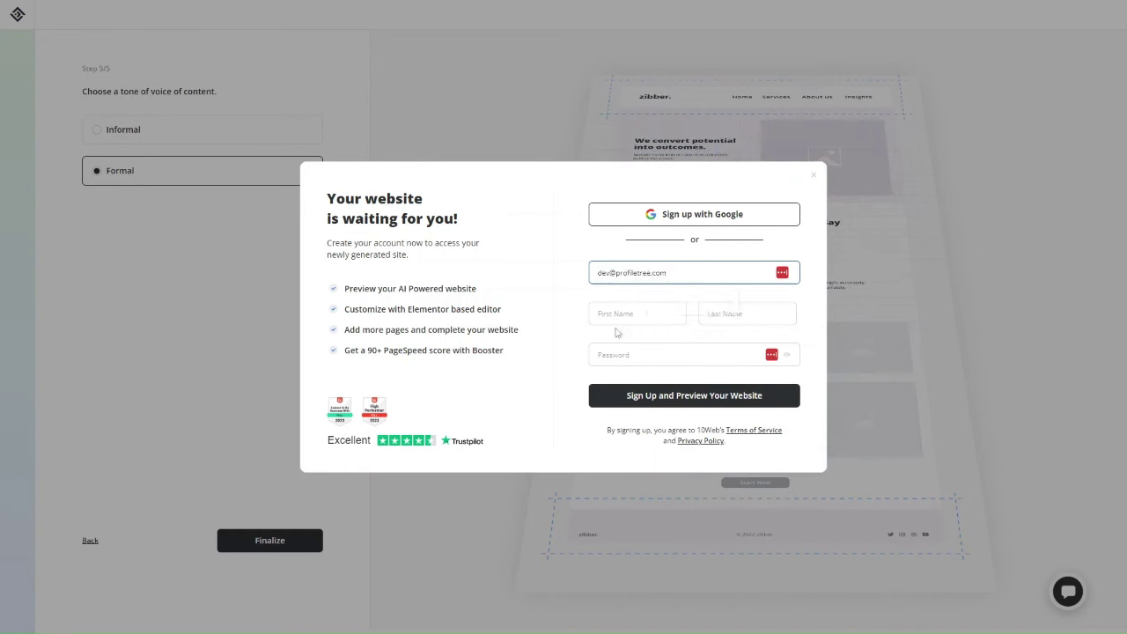
# Fill in the first name, last name and account password, then submit the sign-up.
pyautogui.click(617, 310)
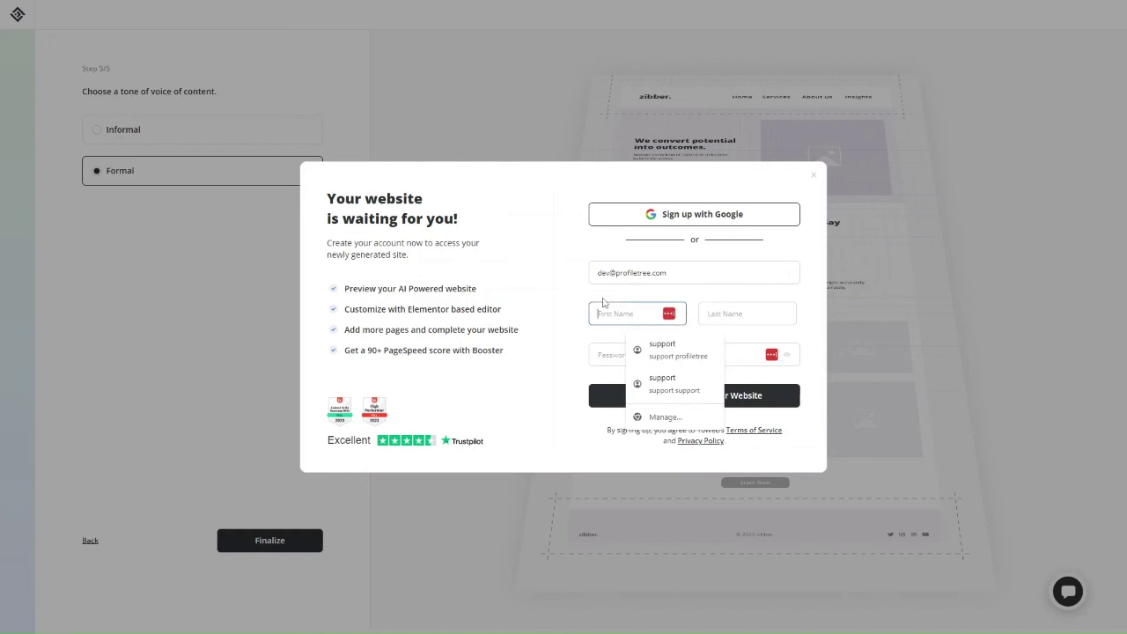
pyautogui.write('Dev')
pyautogui.press('Tab')
pyautogui.write('P')
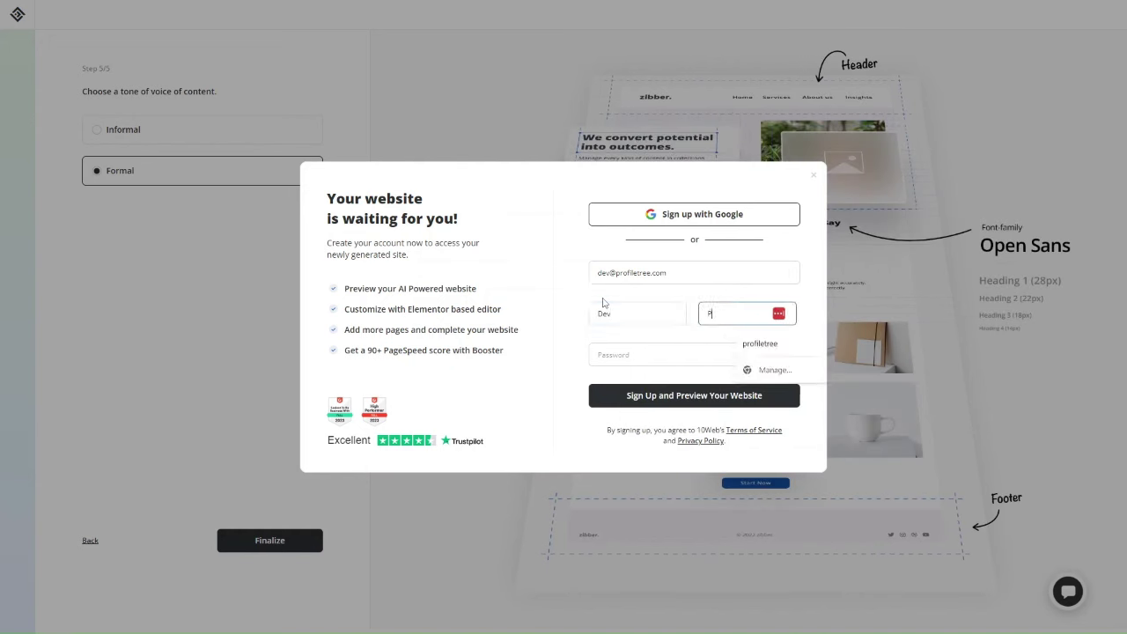
pyautogui.click(759, 343)
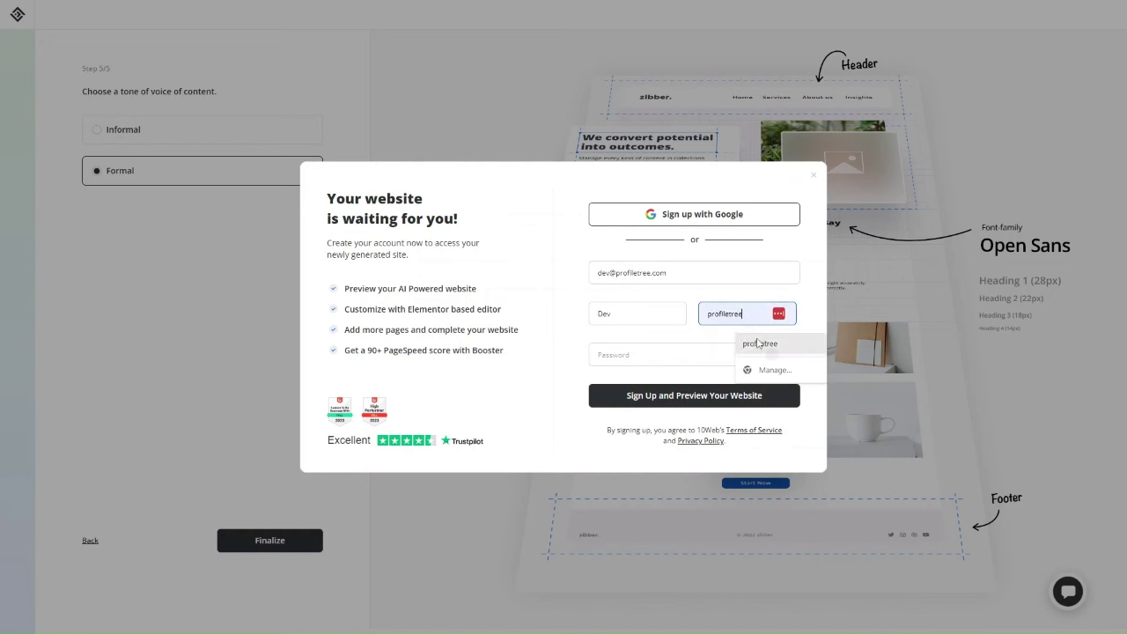
pyautogui.click(661, 357)
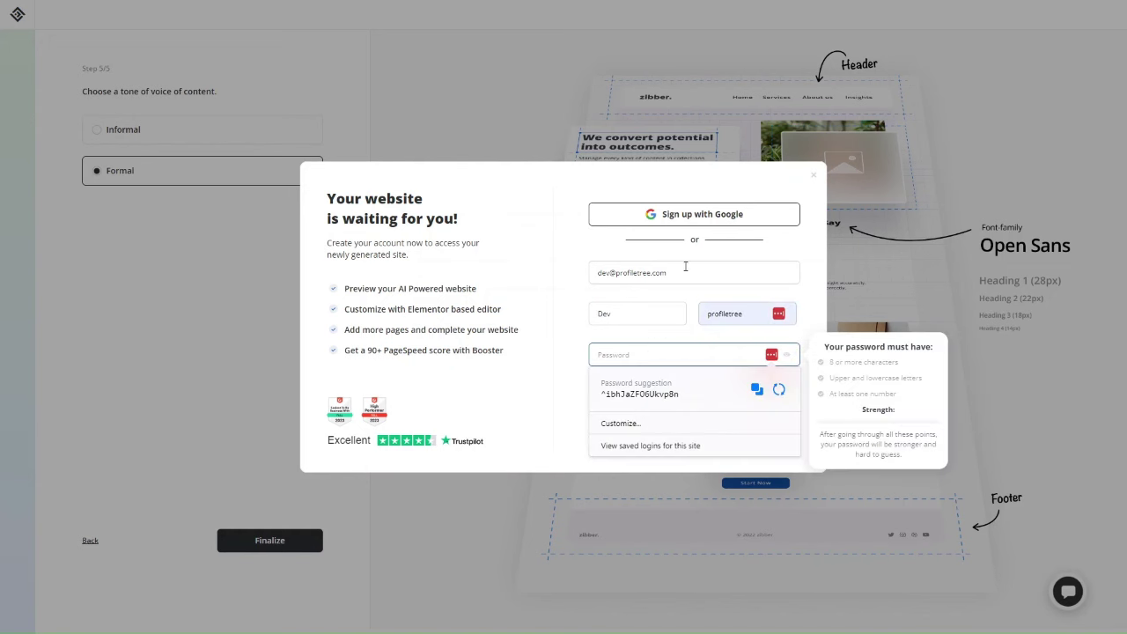
pyautogui.press('BackSpace')
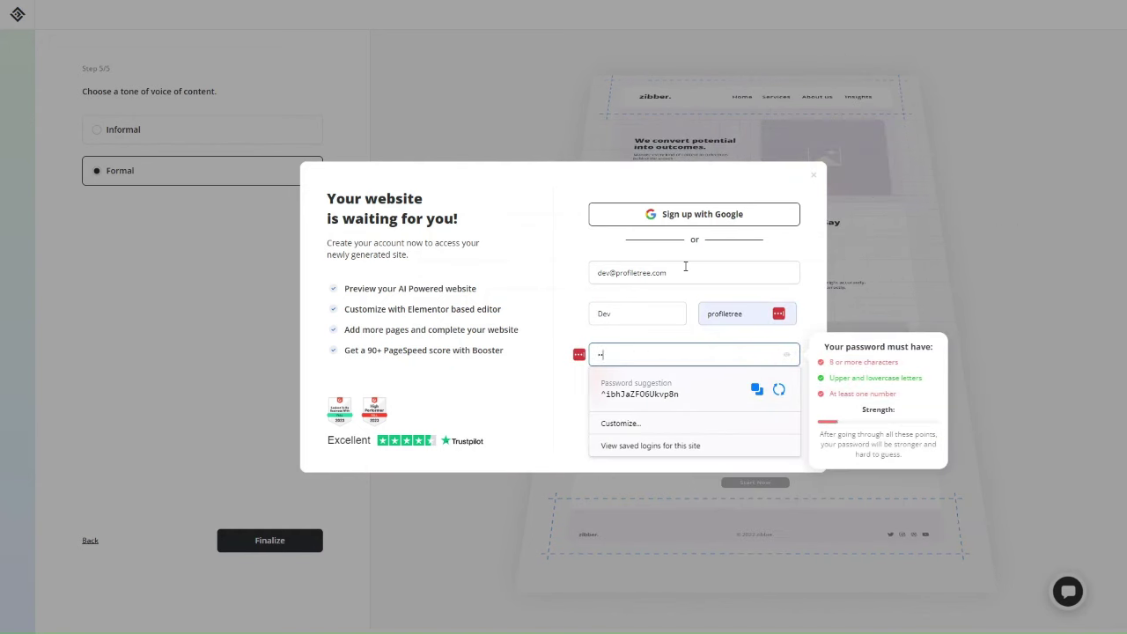
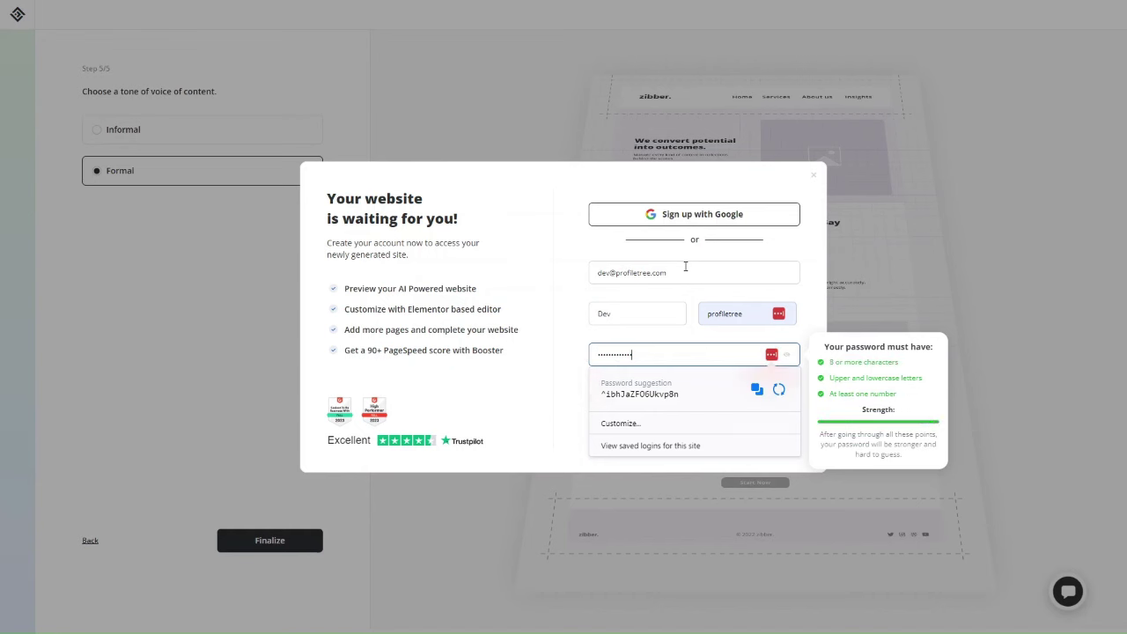
pyautogui.click(521, 397)
pyautogui.click(664, 398)
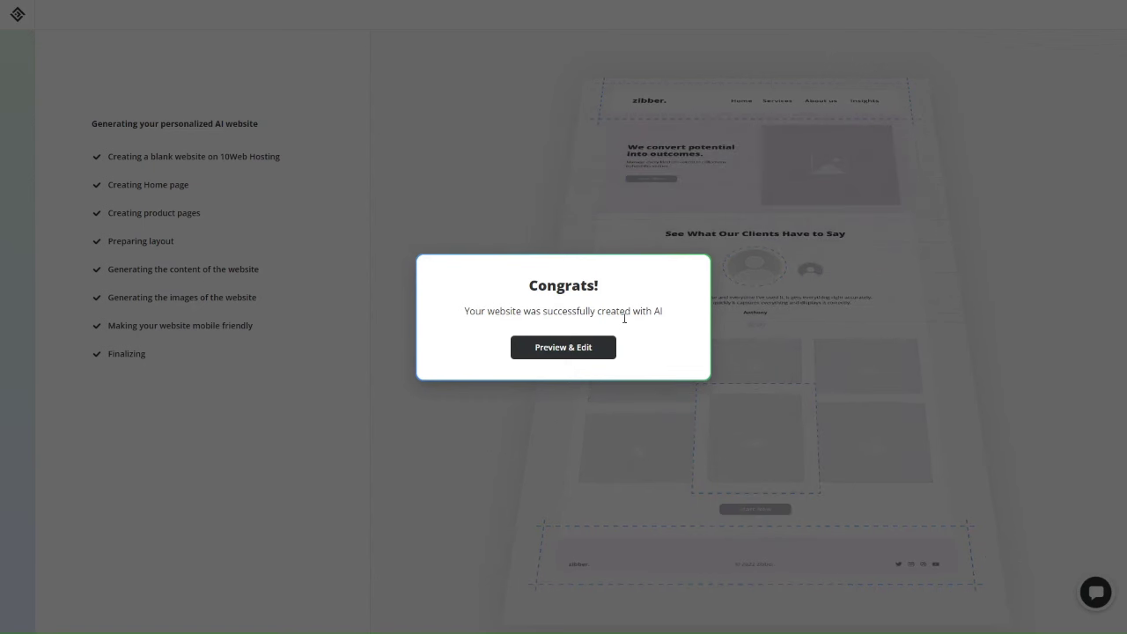
# Open the generated ProfileTree website with Preview & Edit.
pyautogui.click(563, 355)
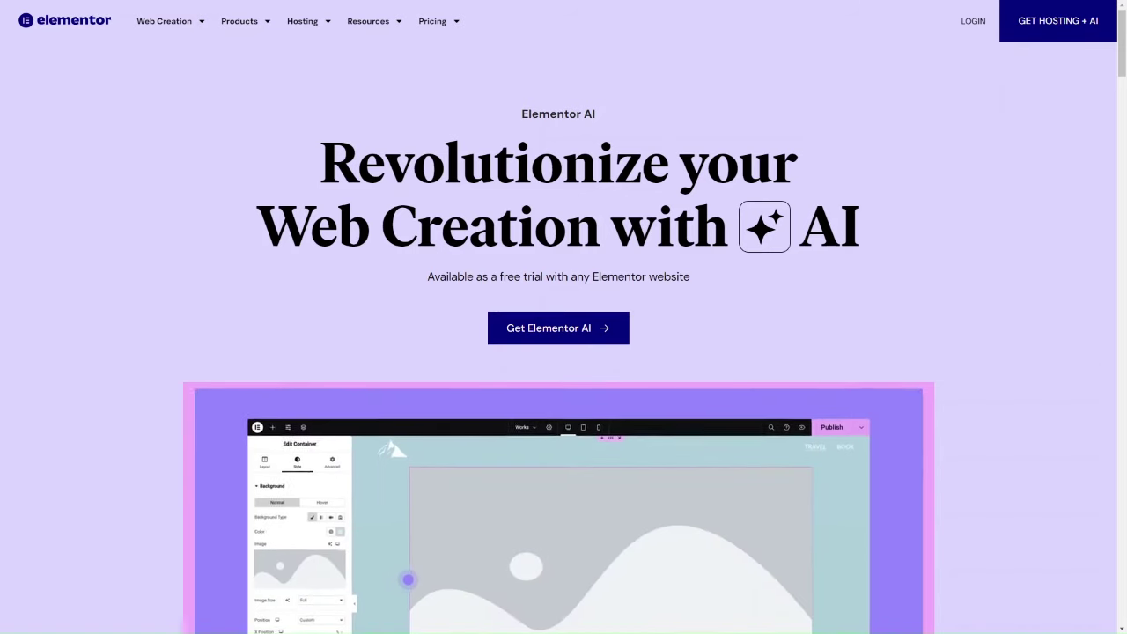
# Scroll through the Elementor AI landing page down to the Spotlight section and back up.
pyautogui.scroll(-2, 311, 350)
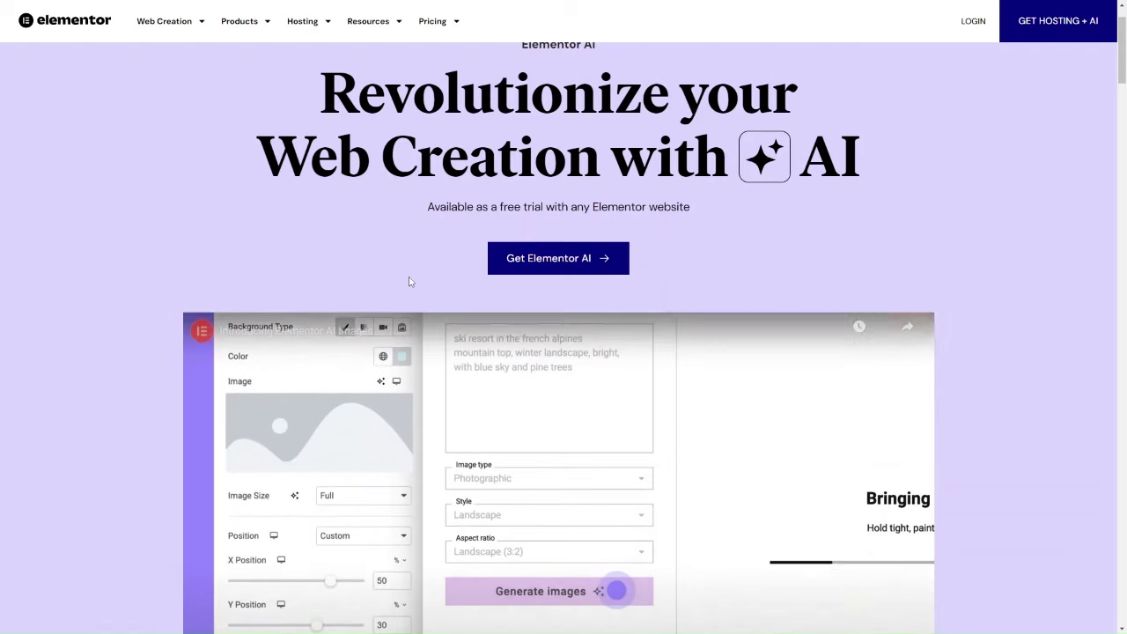
pyautogui.scroll(-1, 409, 281)
pyautogui.scroll(-3, 409, 281)
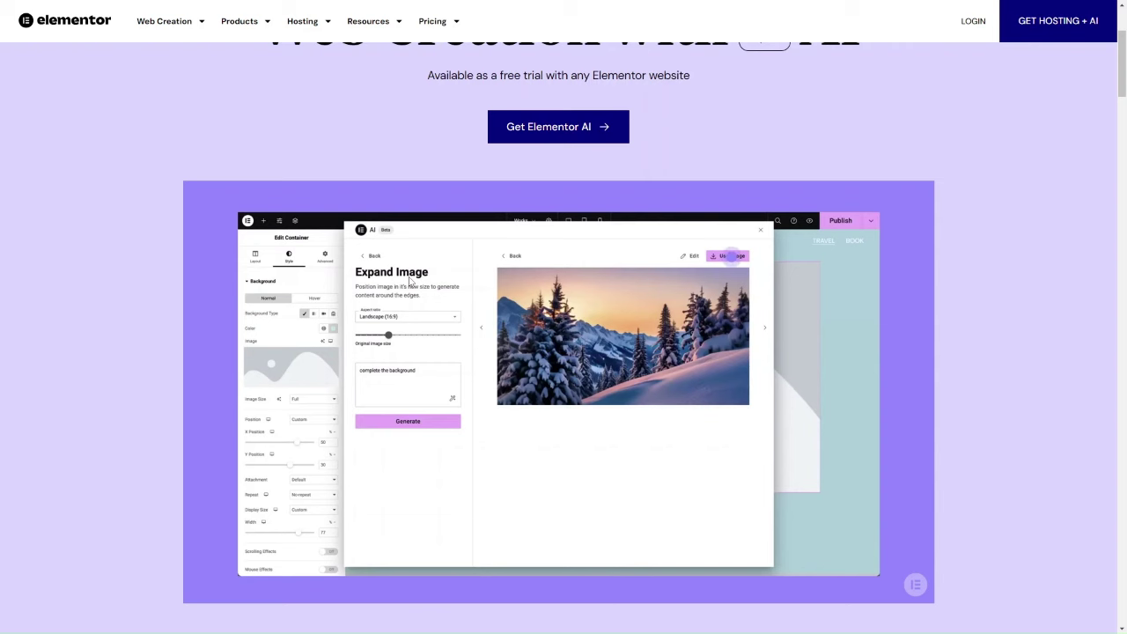
pyautogui.moveTo(392, 183)
pyautogui.scroll(-8, 391, 182)
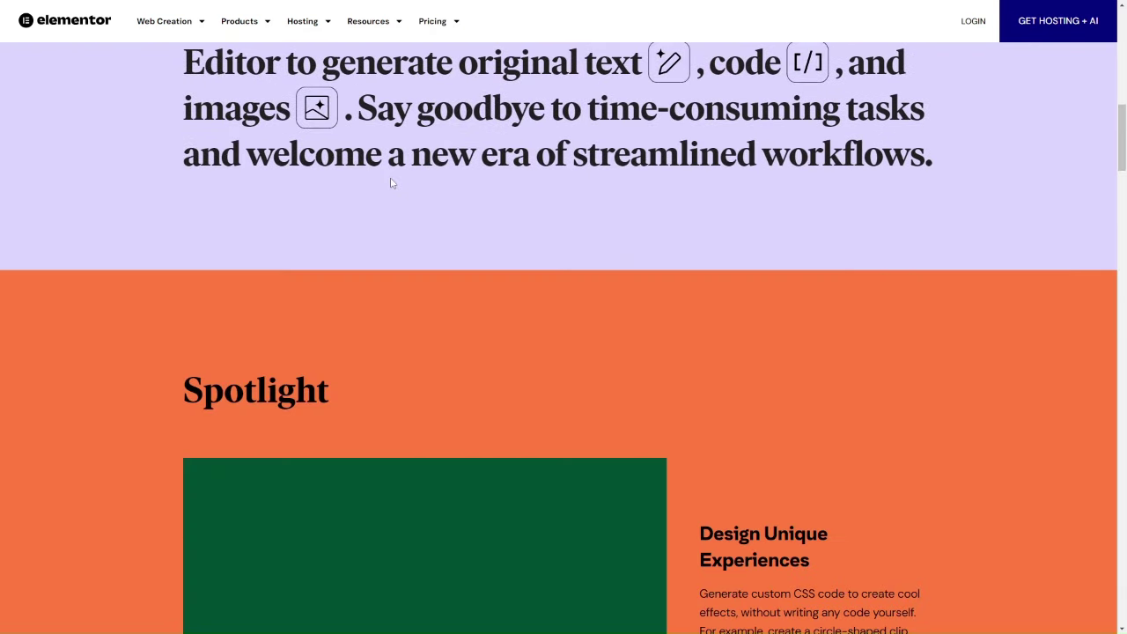
pyautogui.scroll(-3, 392, 182)
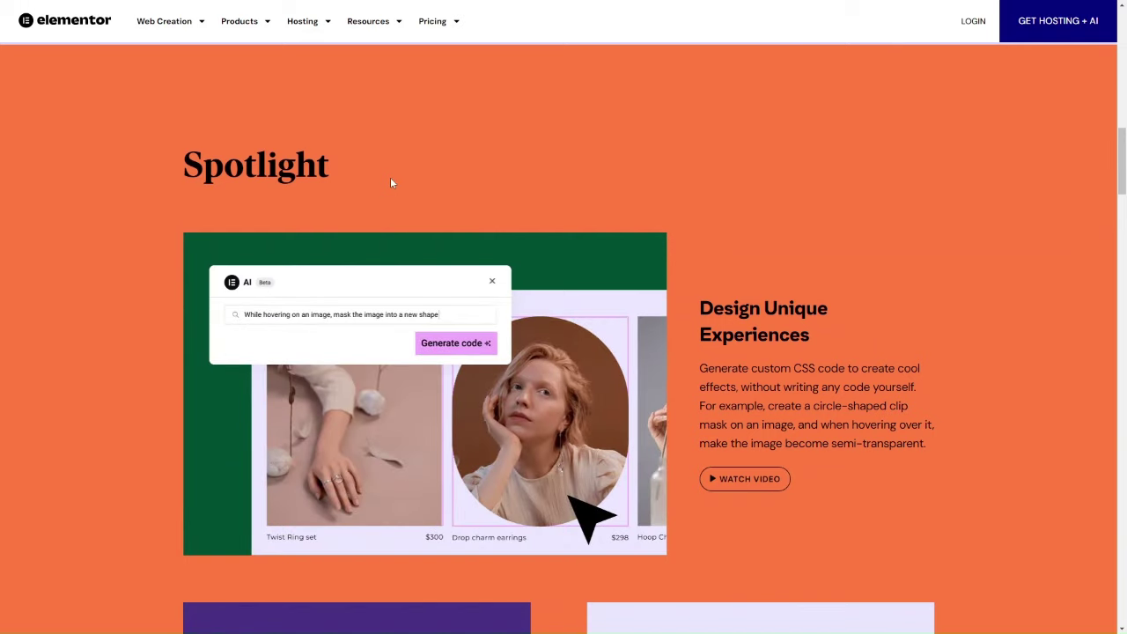
pyautogui.scroll(10, 392, 182)
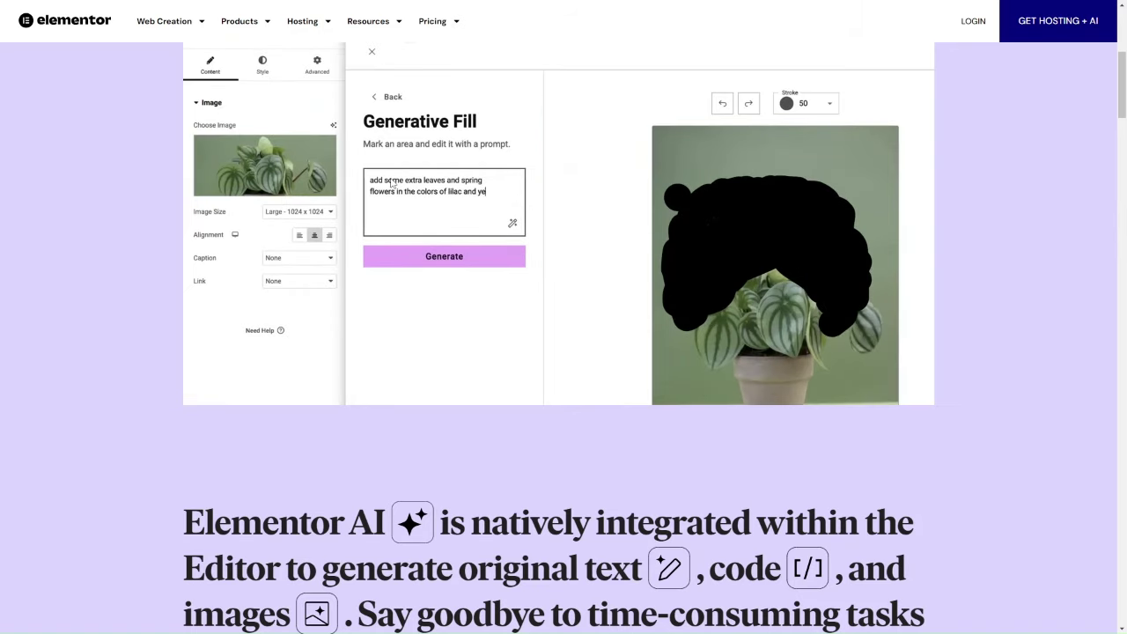
pyautogui.scroll(5, 392, 183)
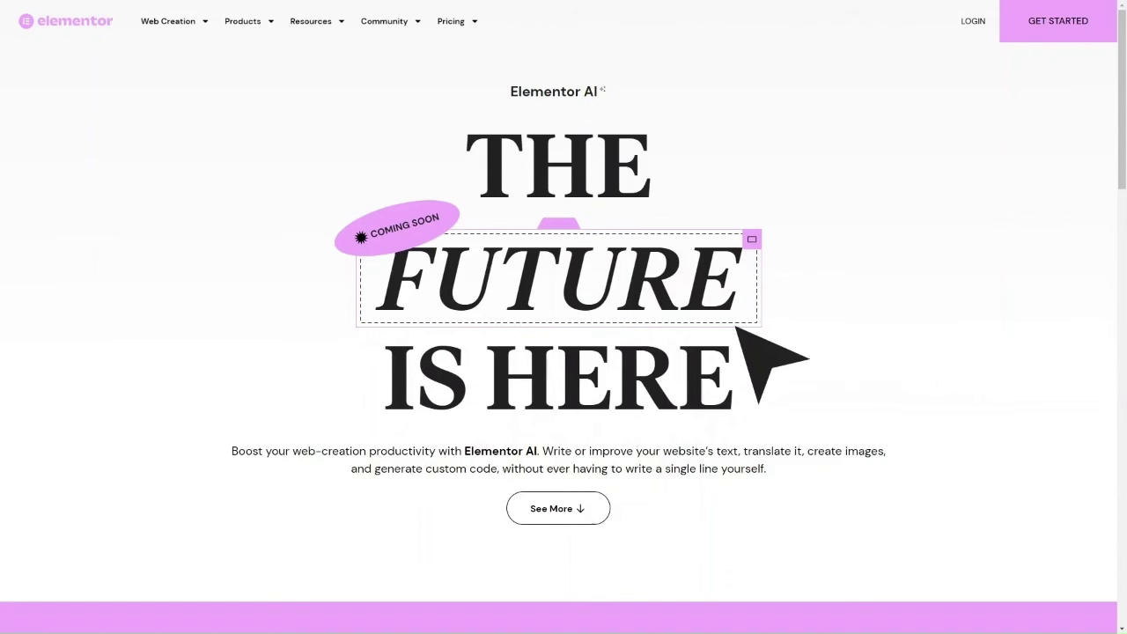
# Scroll to the waiting-list form and back, then open the 'Step into the future' demo video.
pyautogui.scroll(-5, 352, 277)
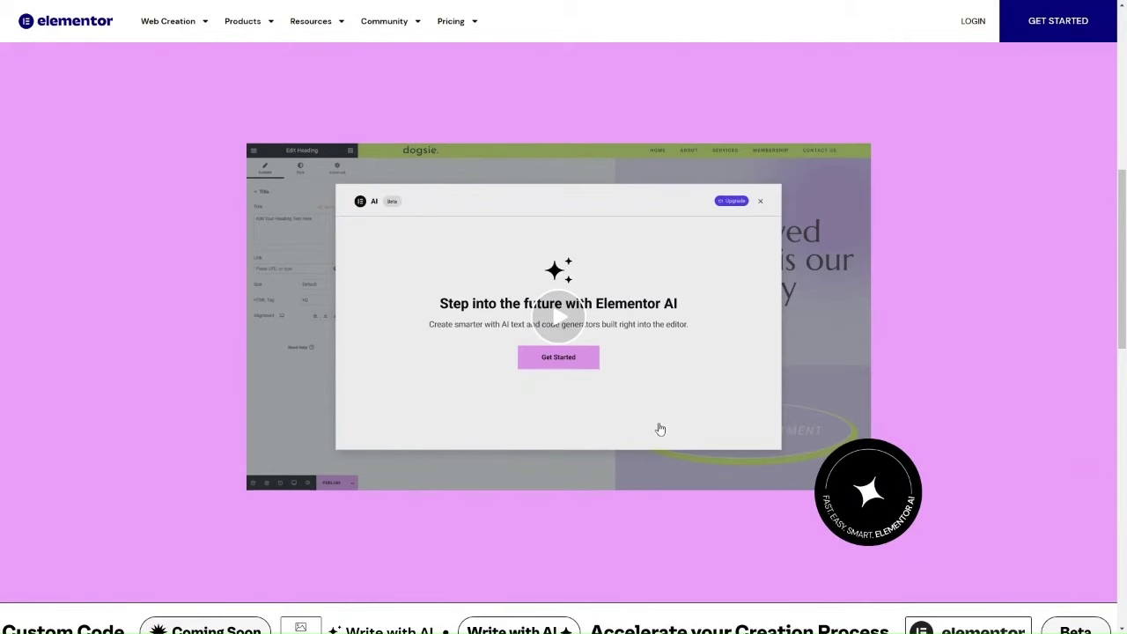
pyautogui.scroll(-4, 169, 282)
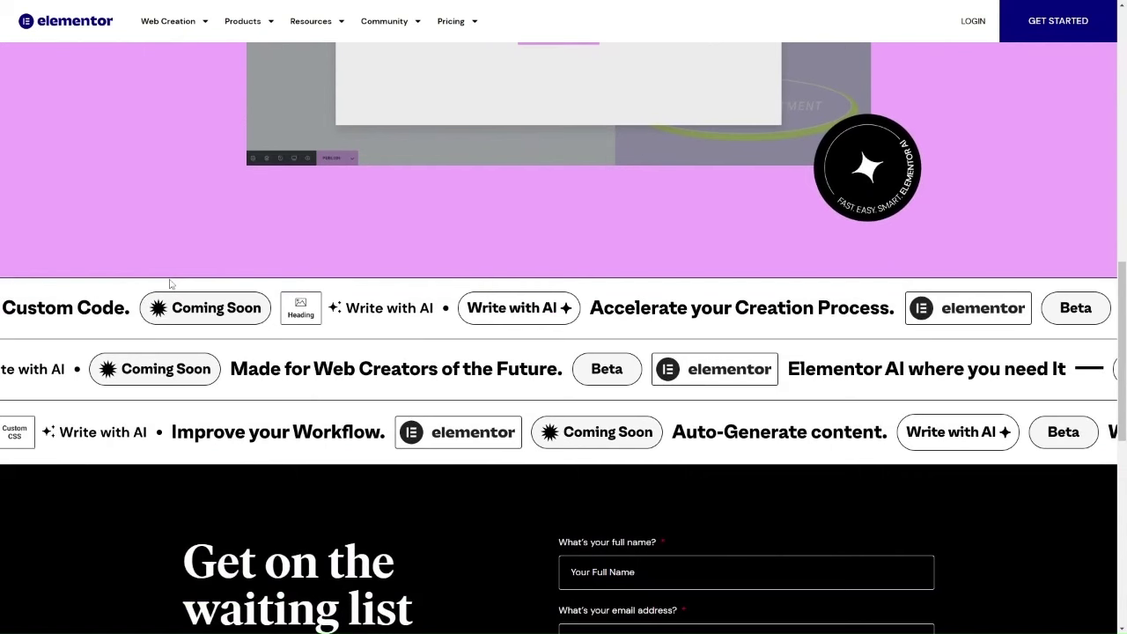
pyautogui.scroll(4, 170, 283)
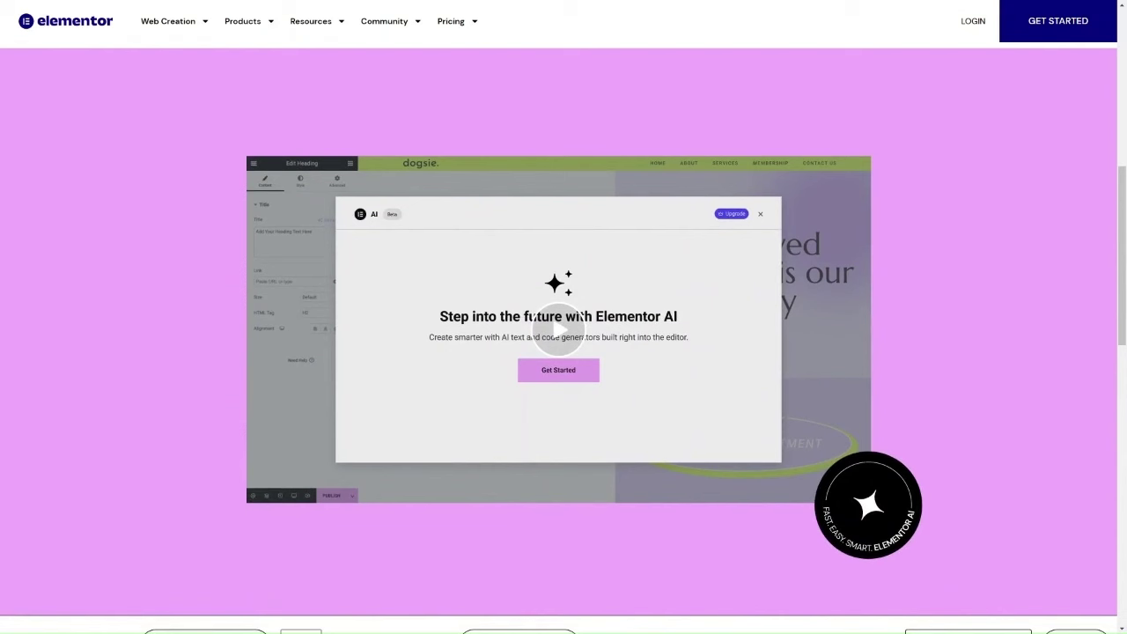
pyautogui.click(592, 345)
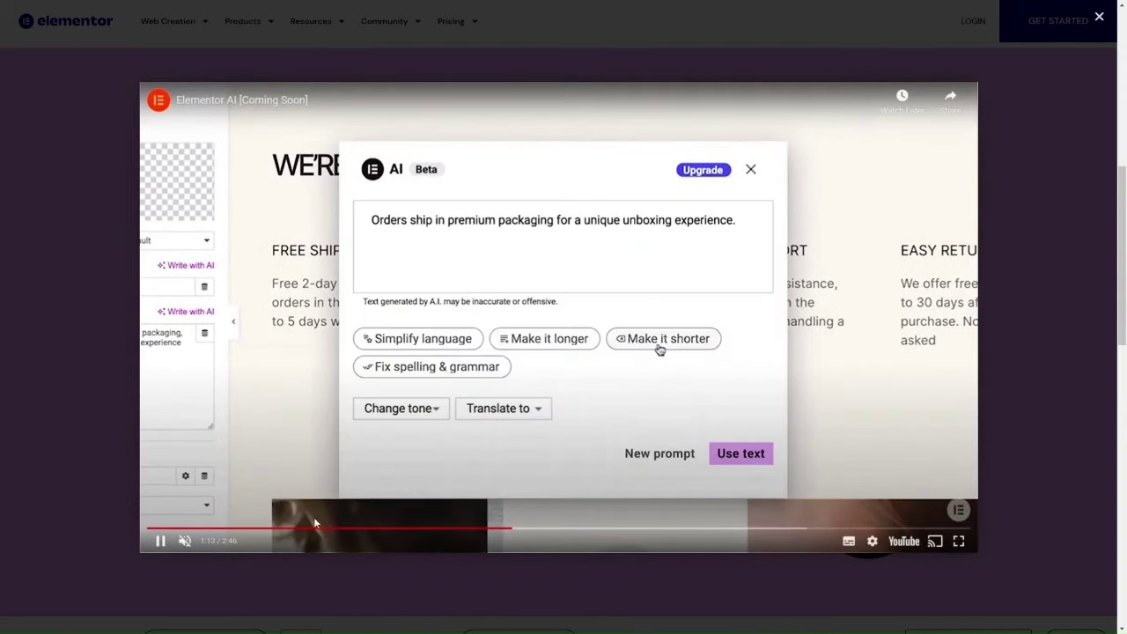
# Pause the demo video, dismiss the More videos strip, and skip ahead ten seconds.
pyautogui.click(162, 546)
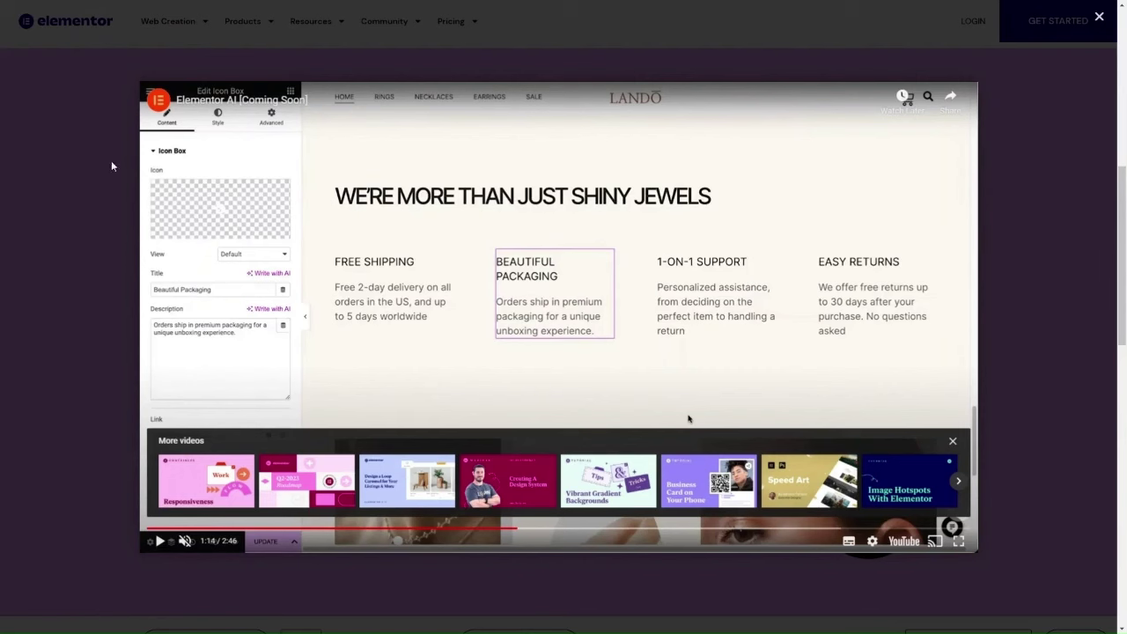
pyautogui.click(951, 443)
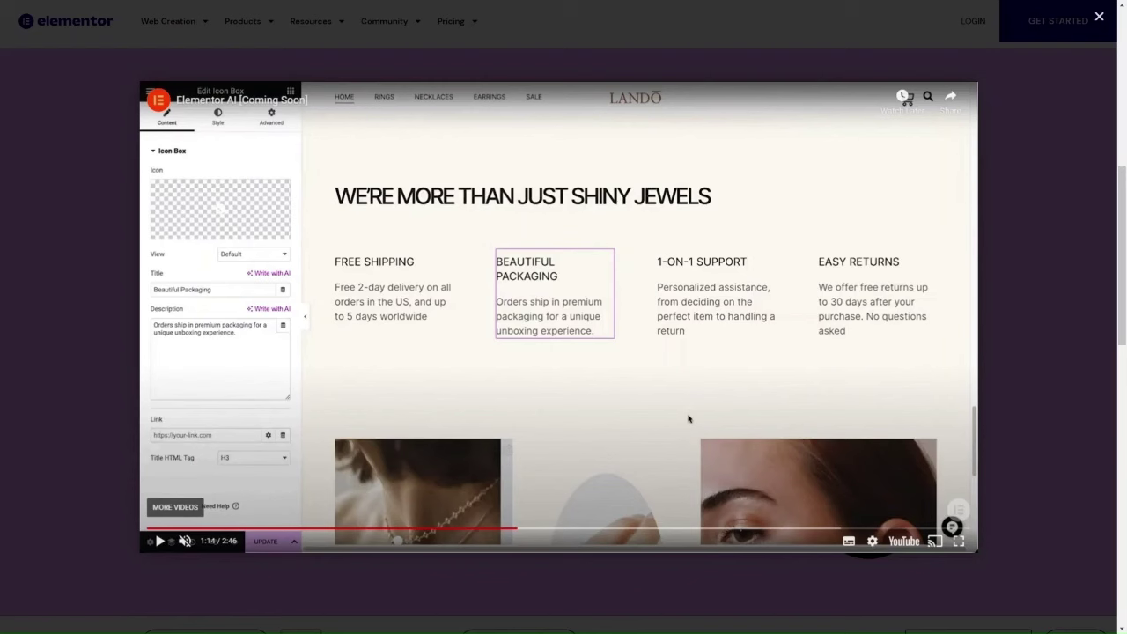
pyautogui.press('l')
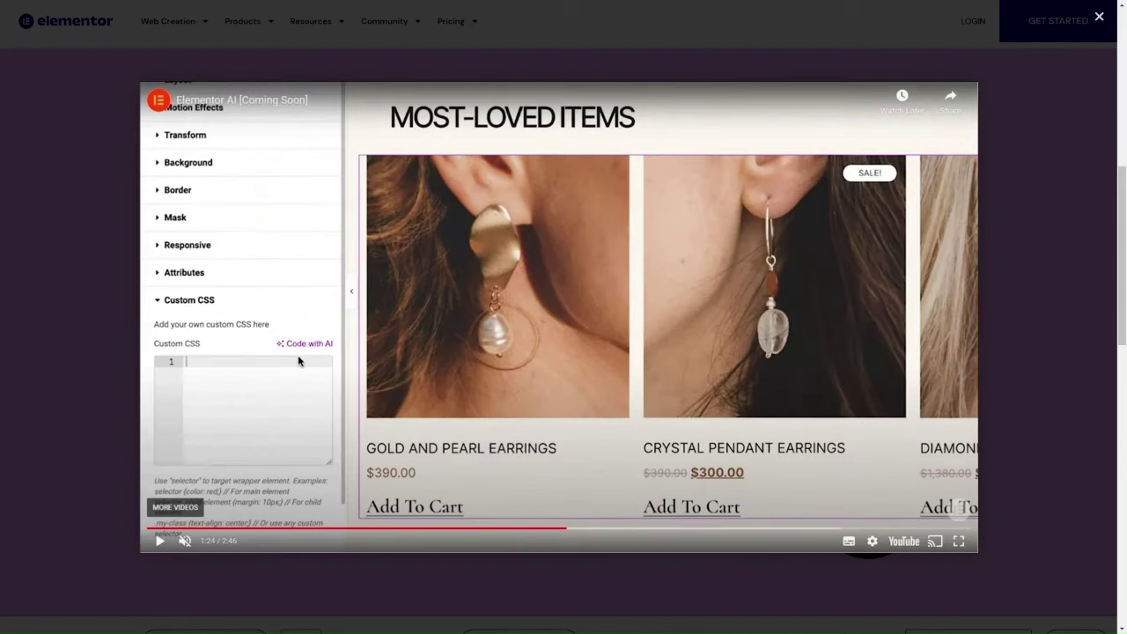
# Play the demo to the grayscale hover effect, seek between 2:00 and 2:20, then close the player.
pyautogui.click(521, 365)
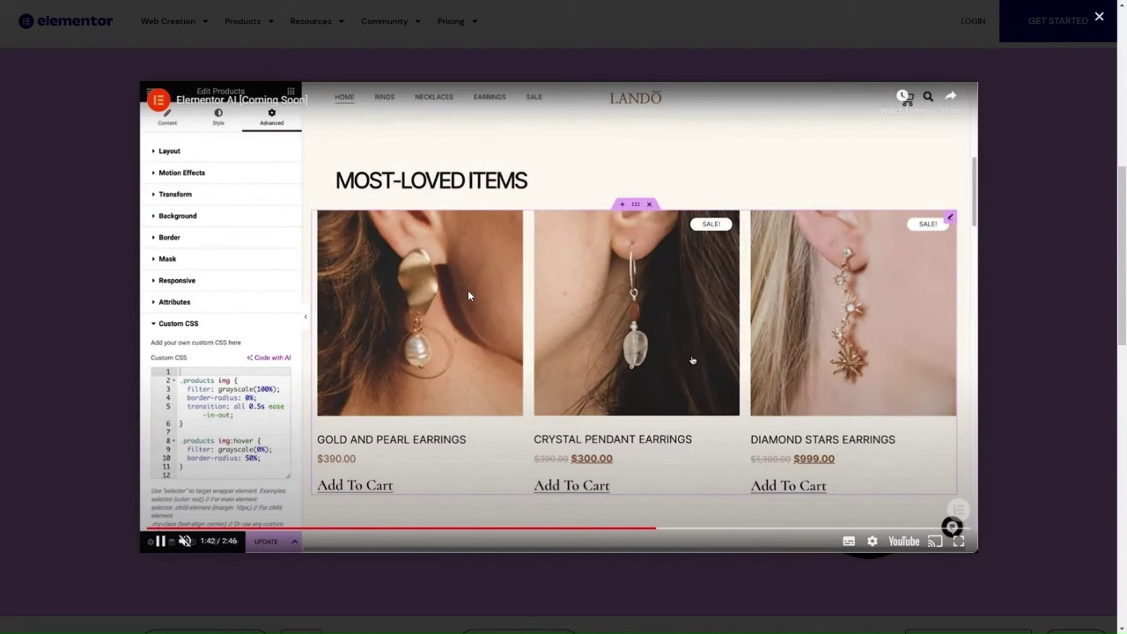
pyautogui.click(469, 293)
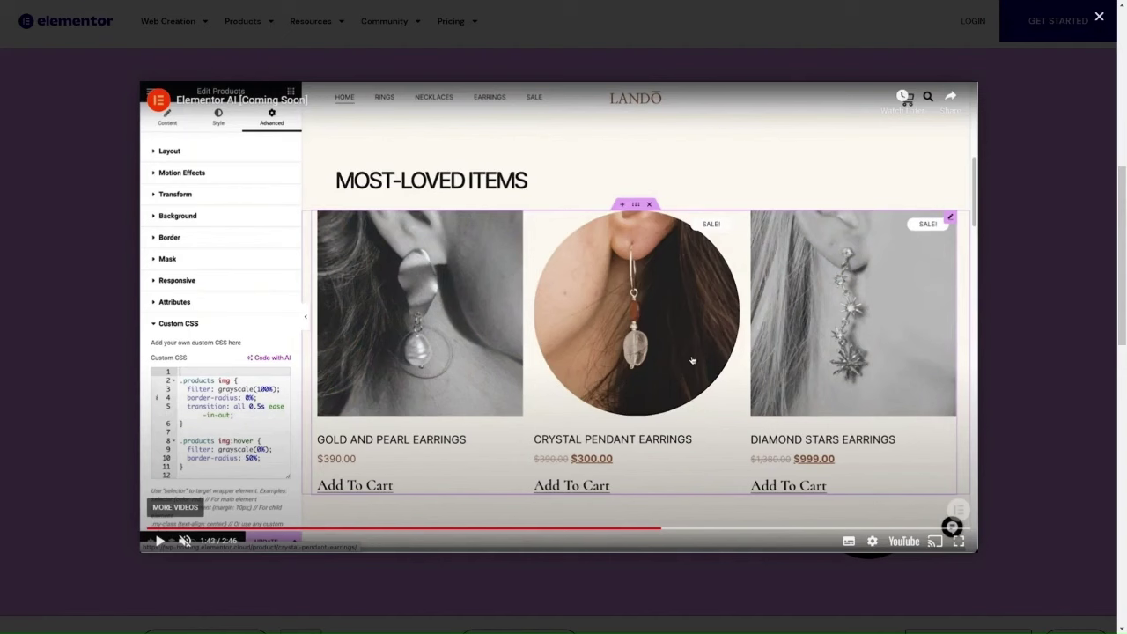
pyautogui.click(771, 530)
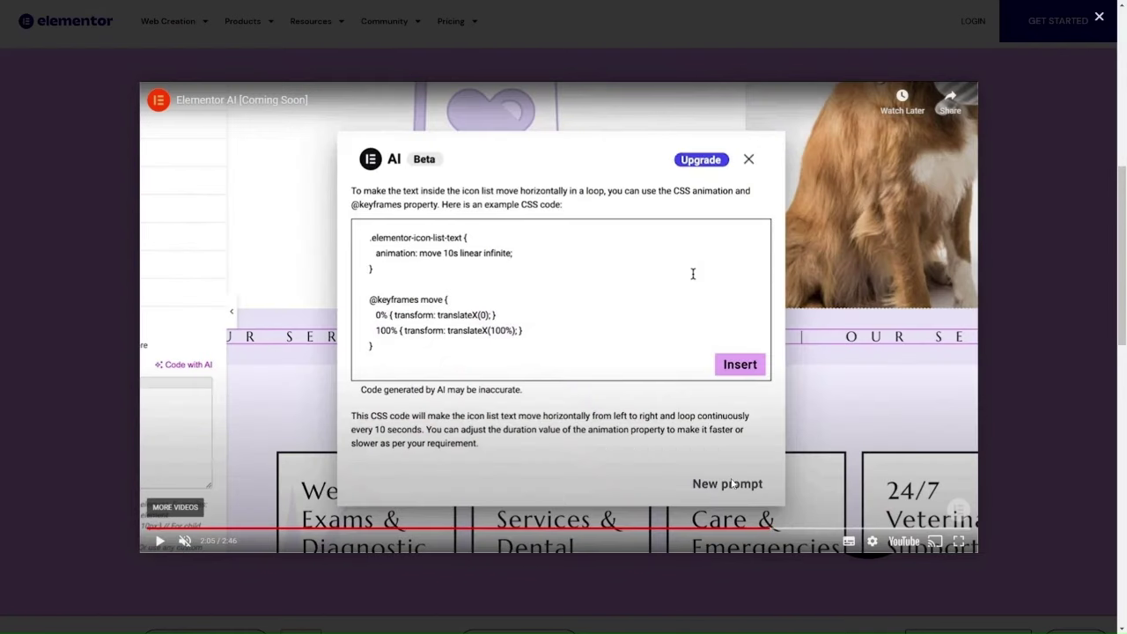
pyautogui.click(747, 530)
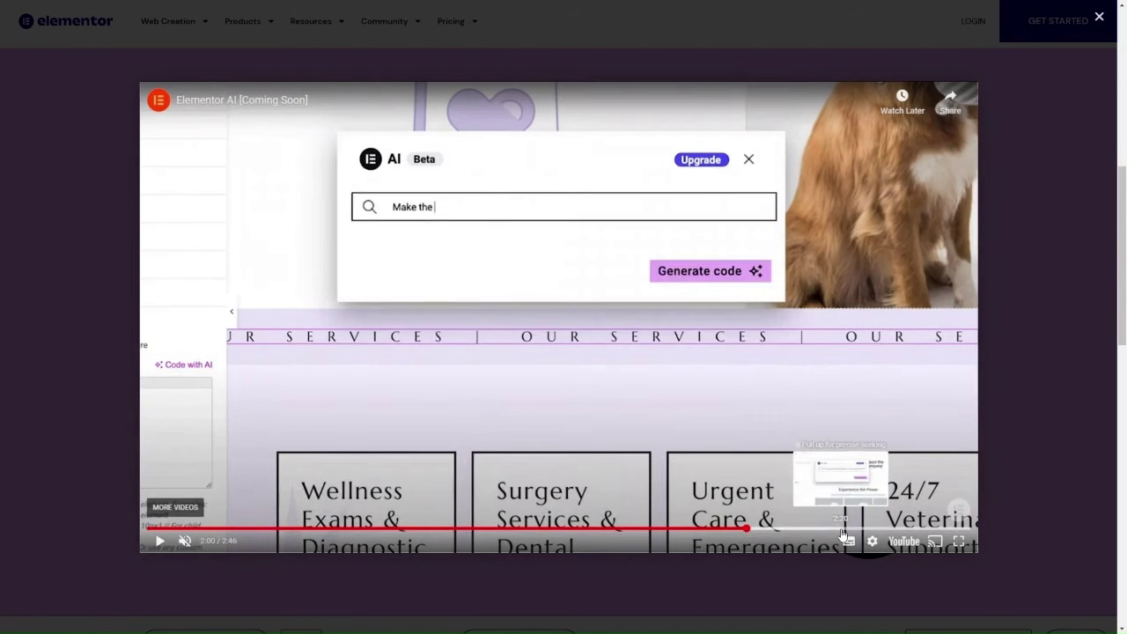
pyautogui.click(842, 529)
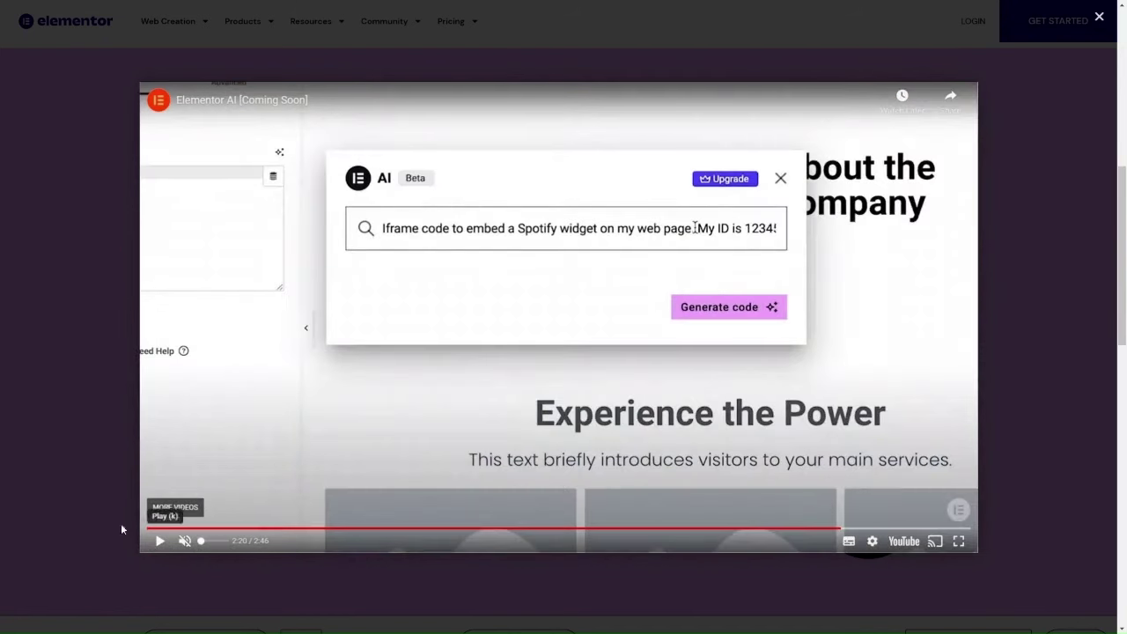
pyautogui.press('Escape')
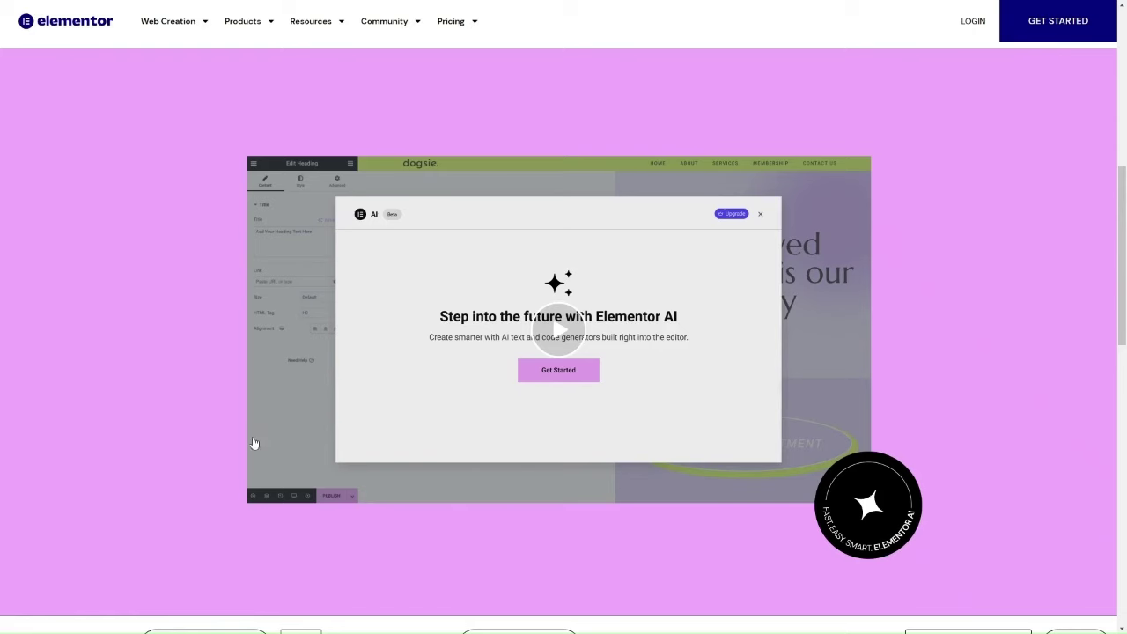
# Go to the Elementor AI video section and play the preview video.
pyautogui.scroll(-5, 194, 461)
pyautogui.scroll(3, 194, 461)
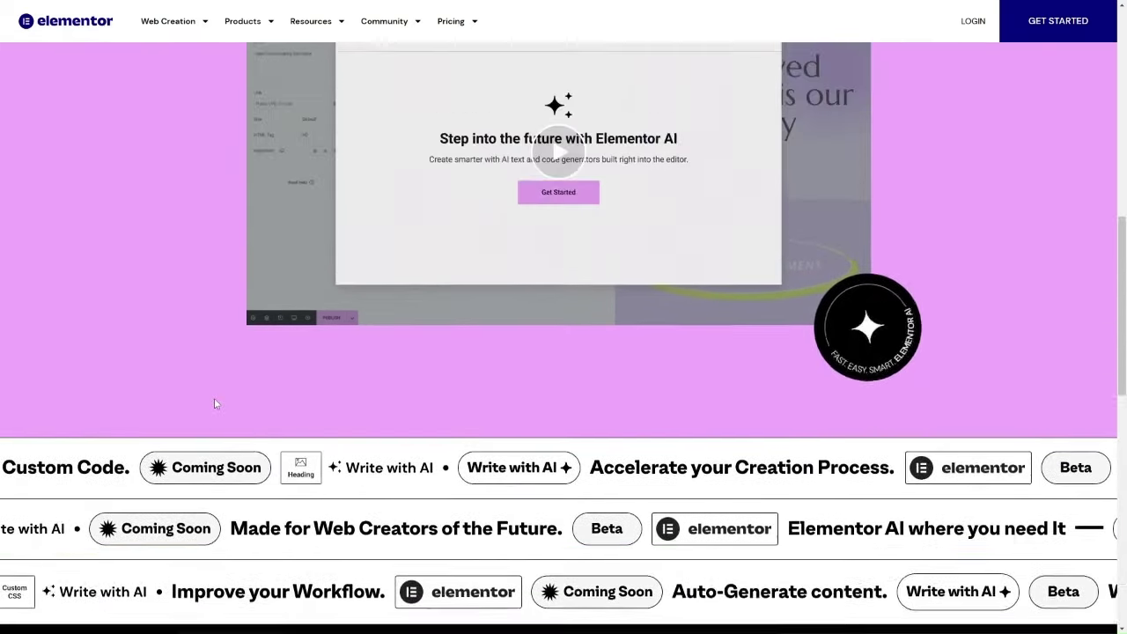
pyautogui.scroll(8, 426, 294)
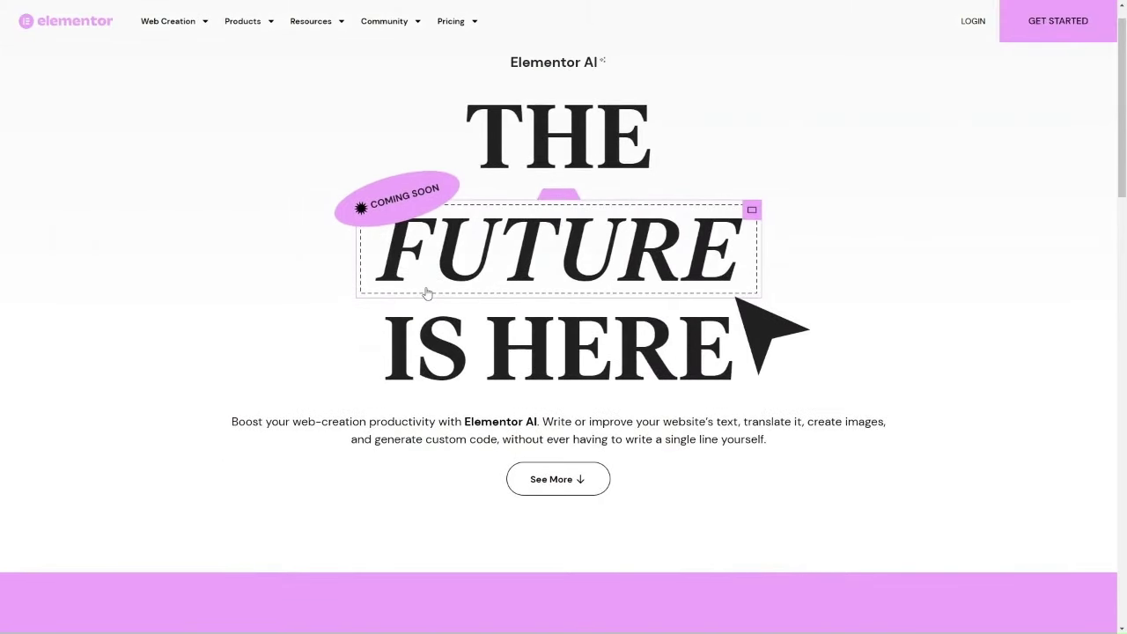
pyautogui.click(558, 479)
pyautogui.click(581, 389)
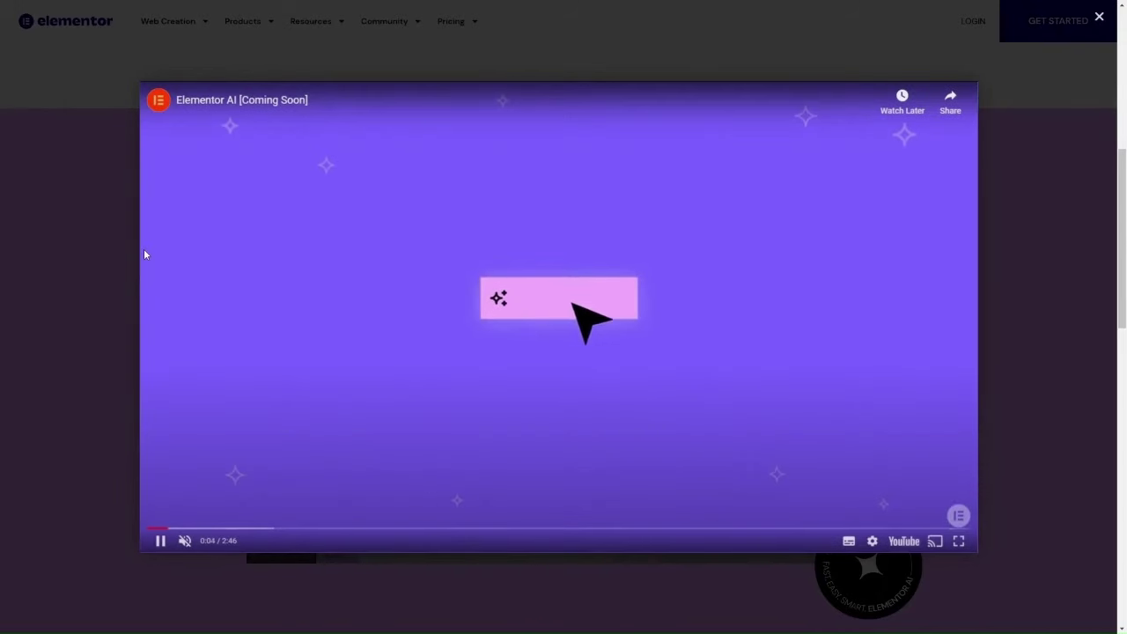
# Skip the video ahead to 0:55 and then 1:30, pause it, and close the lightbox.
pyautogui.click(423, 531)
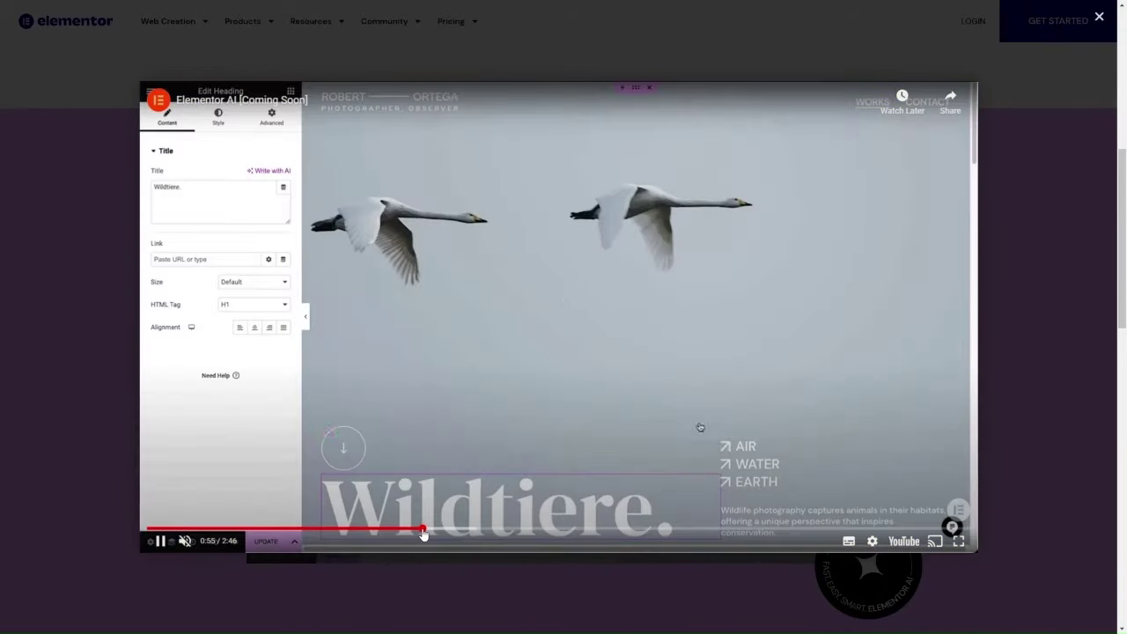
pyautogui.click(590, 529)
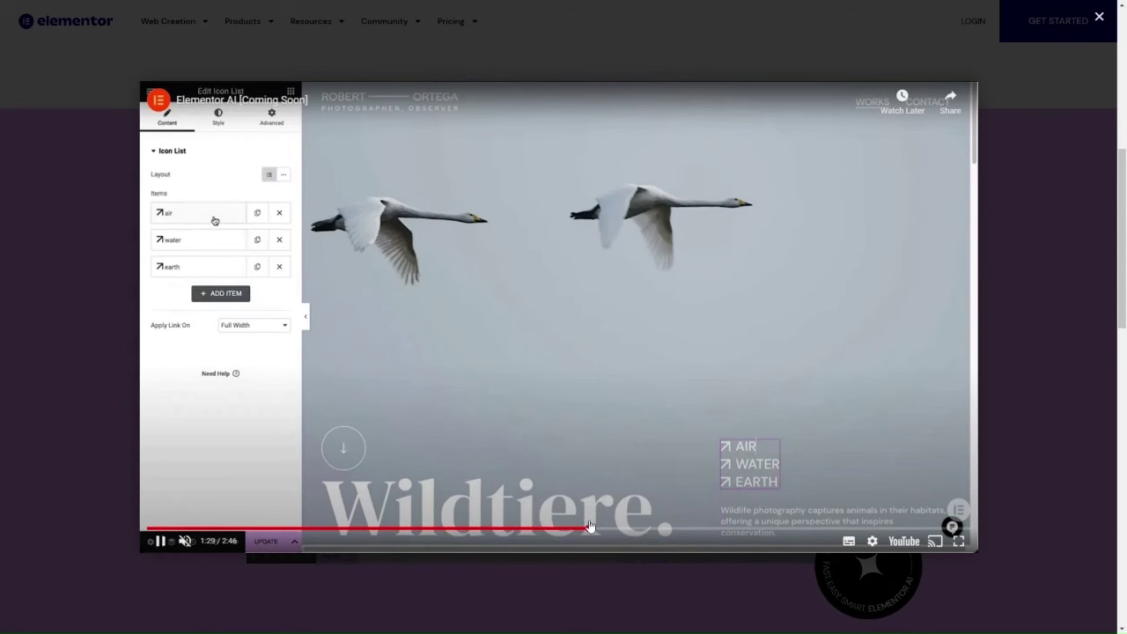
pyautogui.click(721, 387)
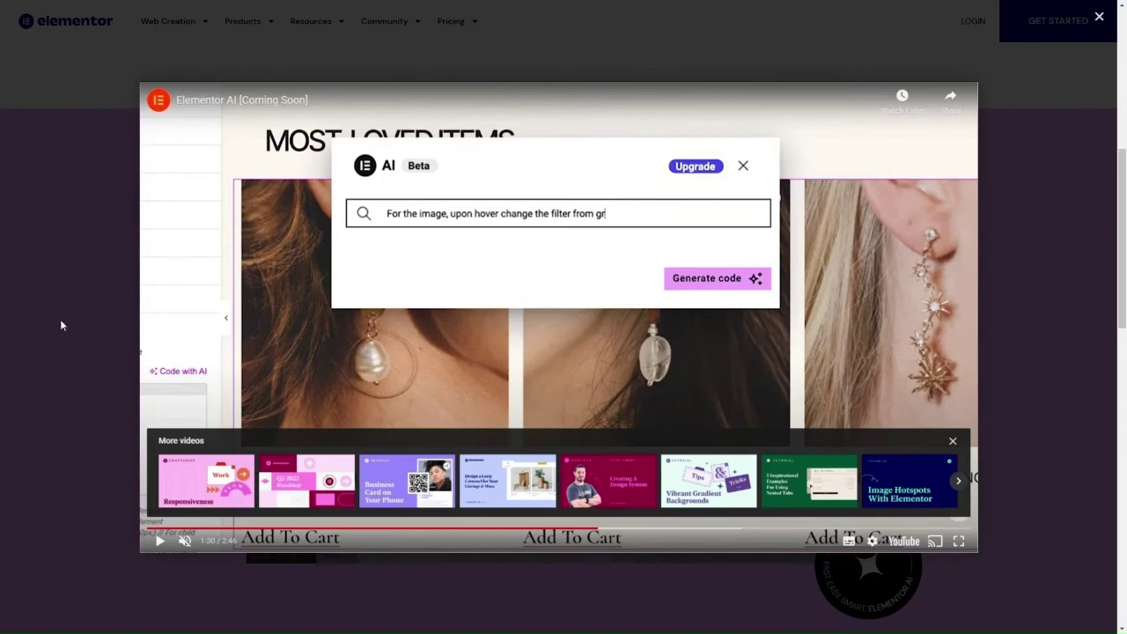
pyautogui.press('Escape')
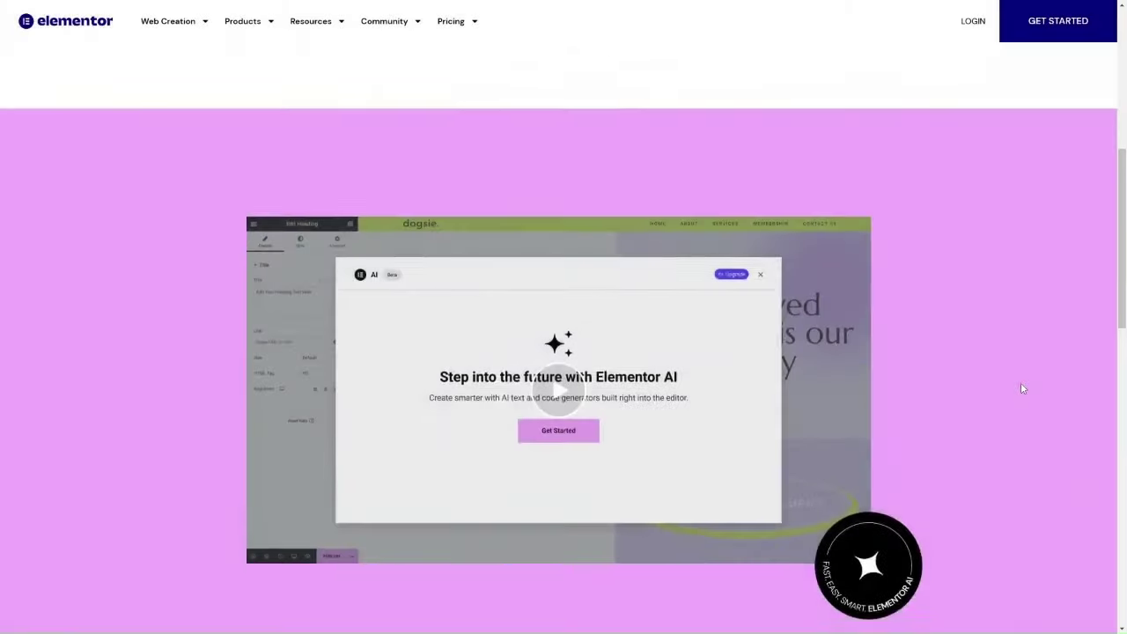
pyautogui.scroll(8, 1021, 389)
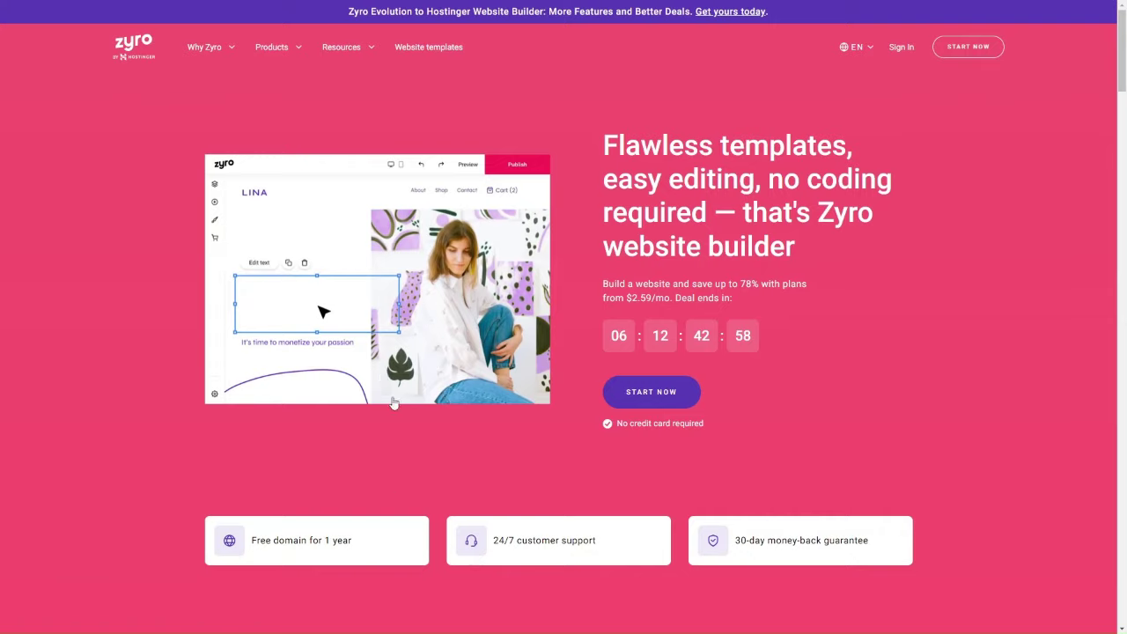
# Scroll the Zyro homepage down to the success stories, return to the top, and accept the cookies.
pyautogui.scroll(-3, 384, 496)
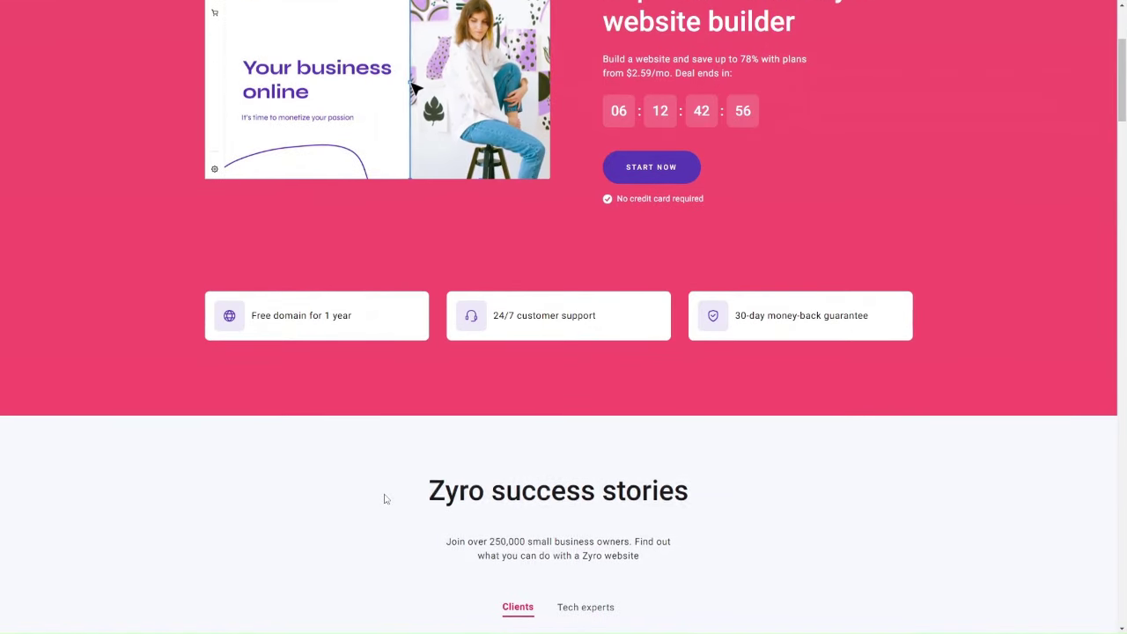
pyautogui.scroll(-1, 385, 499)
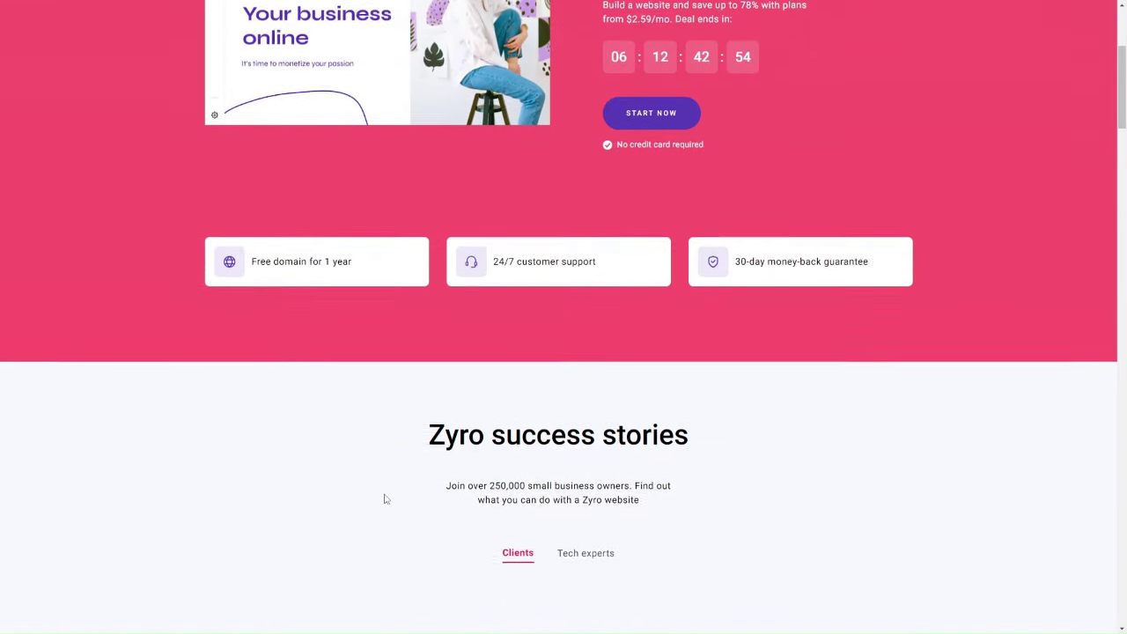
pyautogui.scroll(-1, 385, 500)
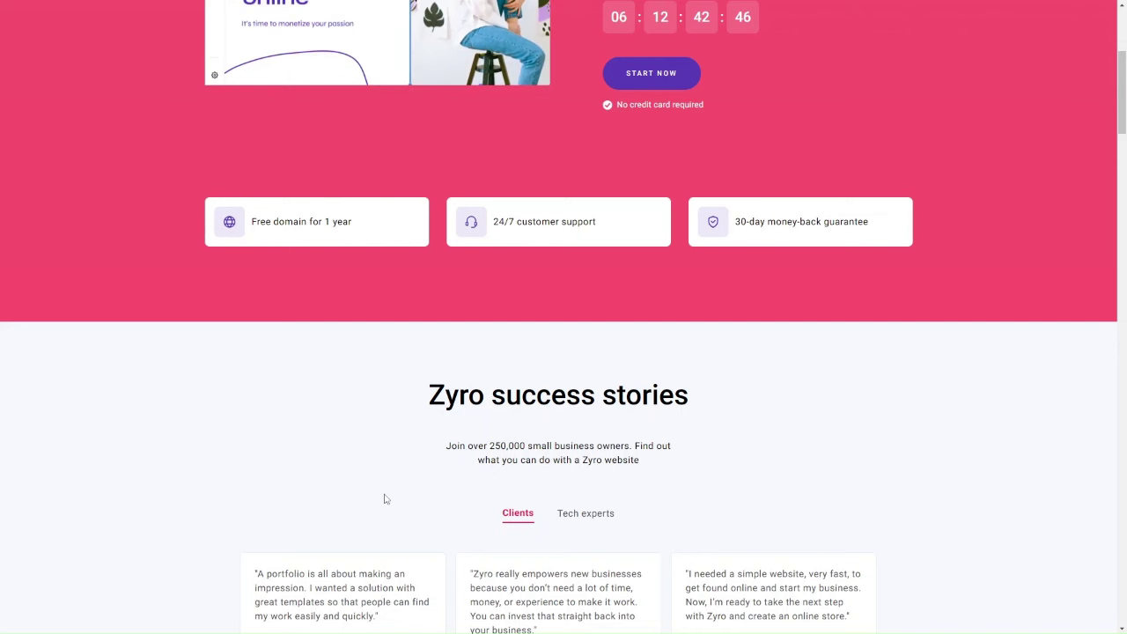
pyautogui.scroll(-6, 384, 499)
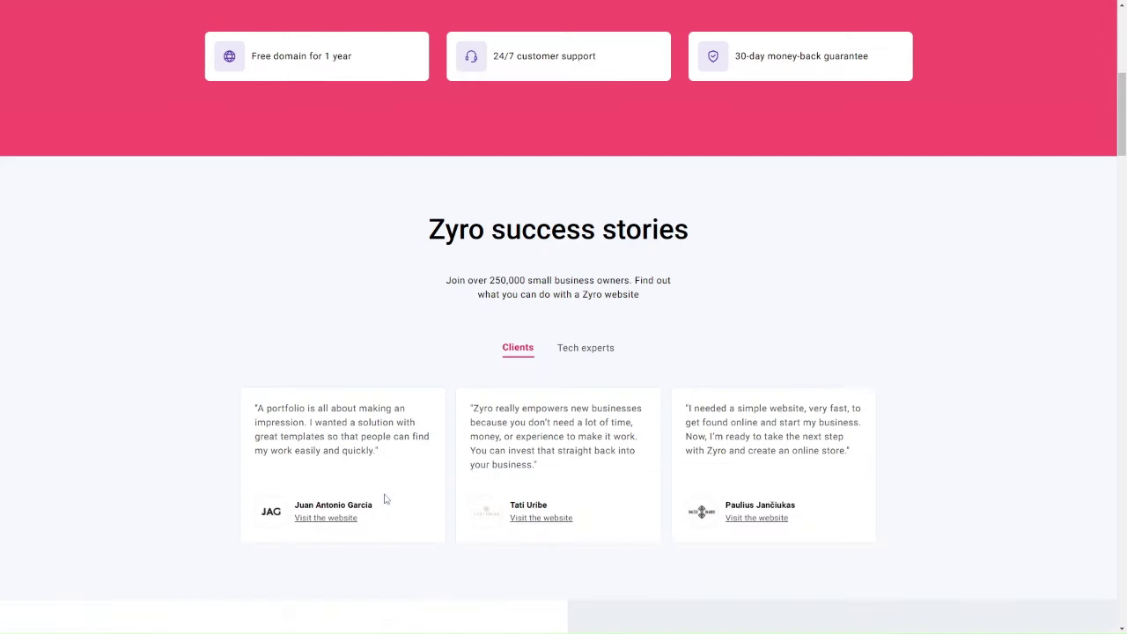
pyautogui.press('Home')
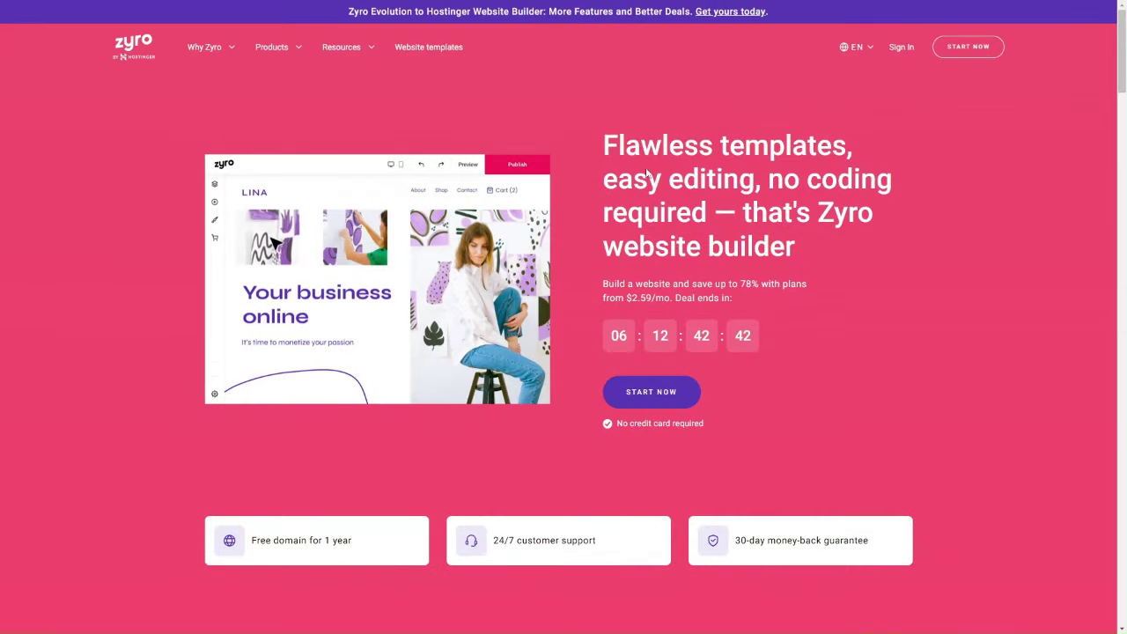
pyautogui.scroll(-5, 625, 379)
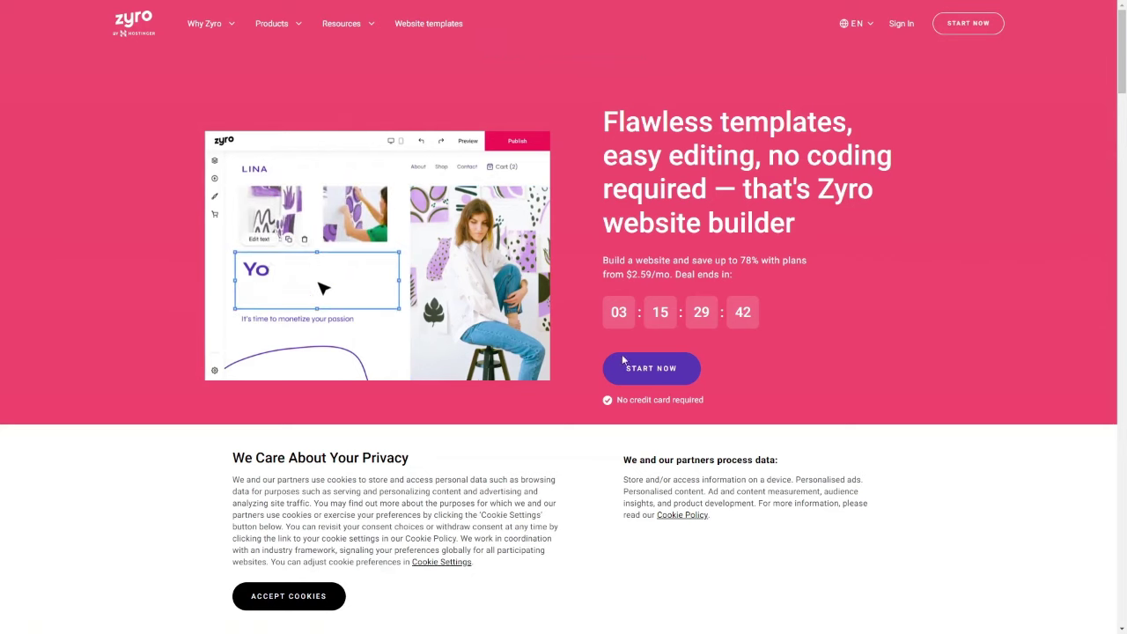
pyautogui.click(296, 605)
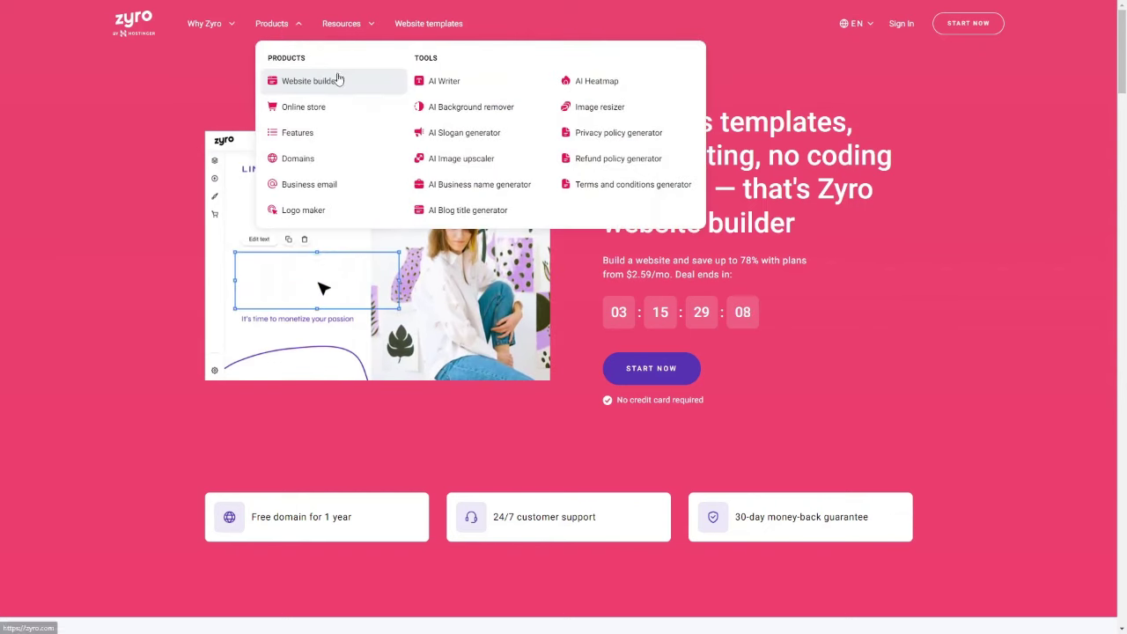
pyautogui.moveTo(355, 33)
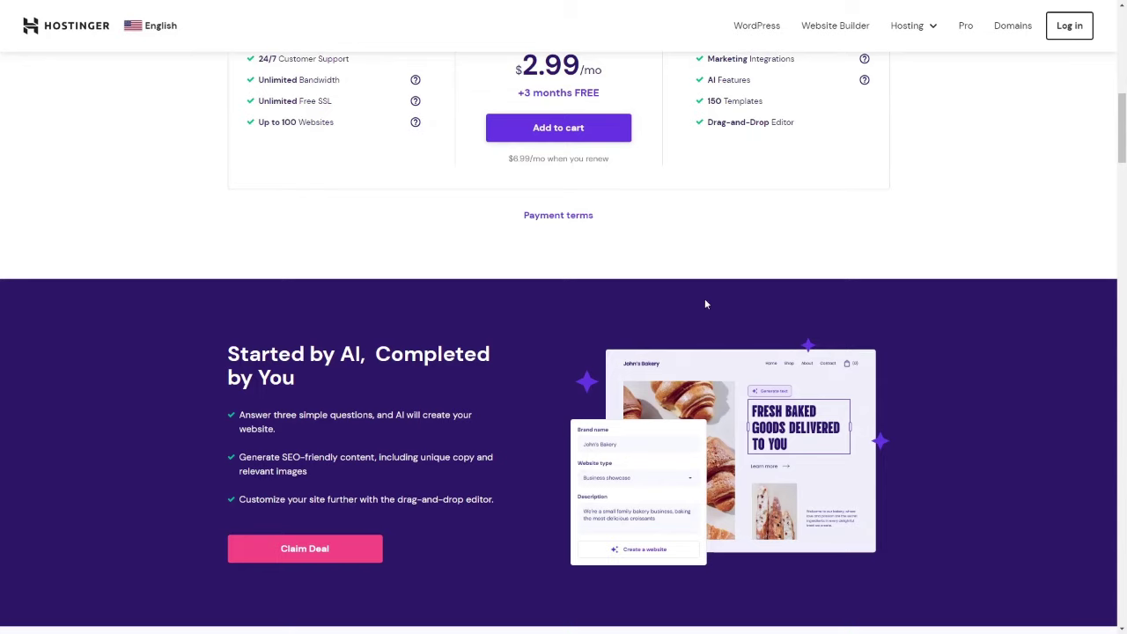
pyautogui.scroll(3, 705, 304)
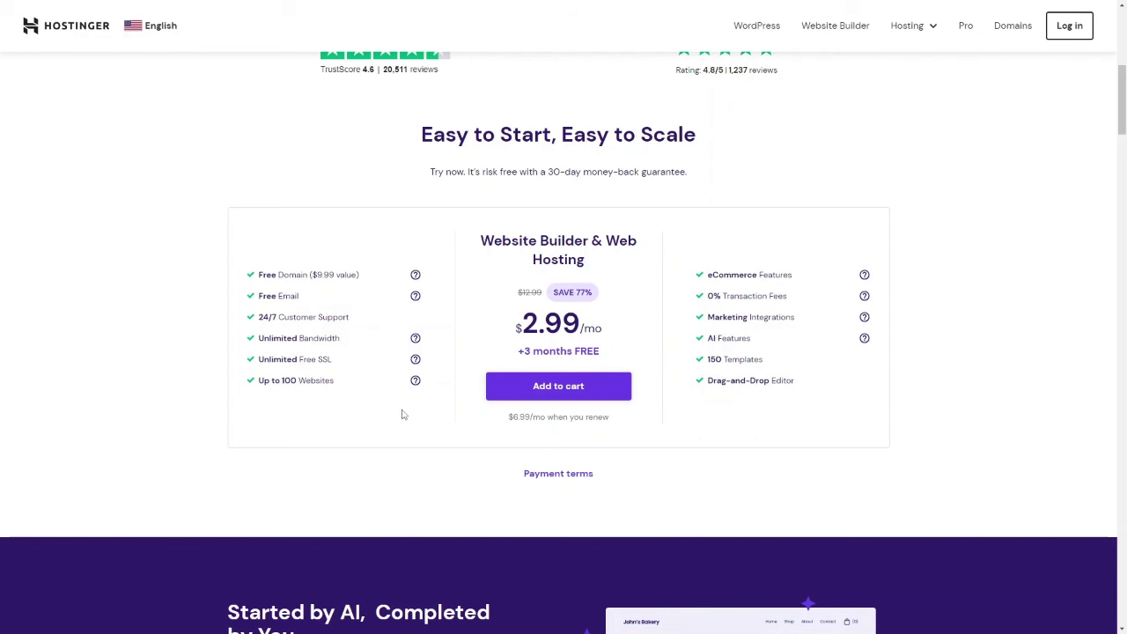
pyautogui.scroll(5, 403, 414)
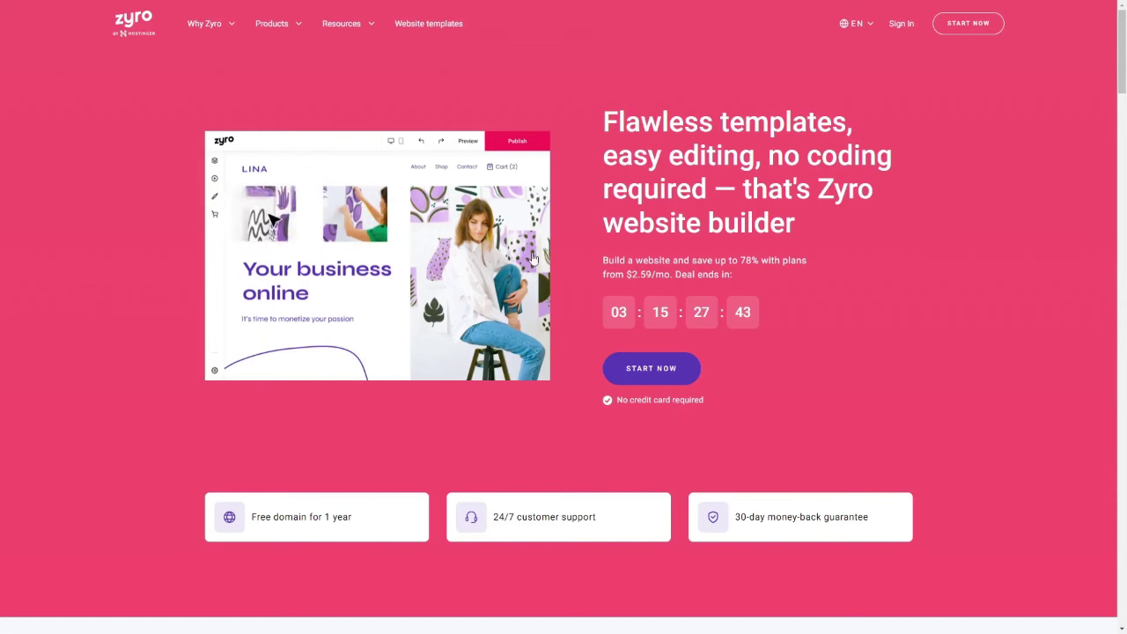
# Start a new website, browse the Website templates page, and preview the Presson real-estate template.
pyautogui.click(968, 22)
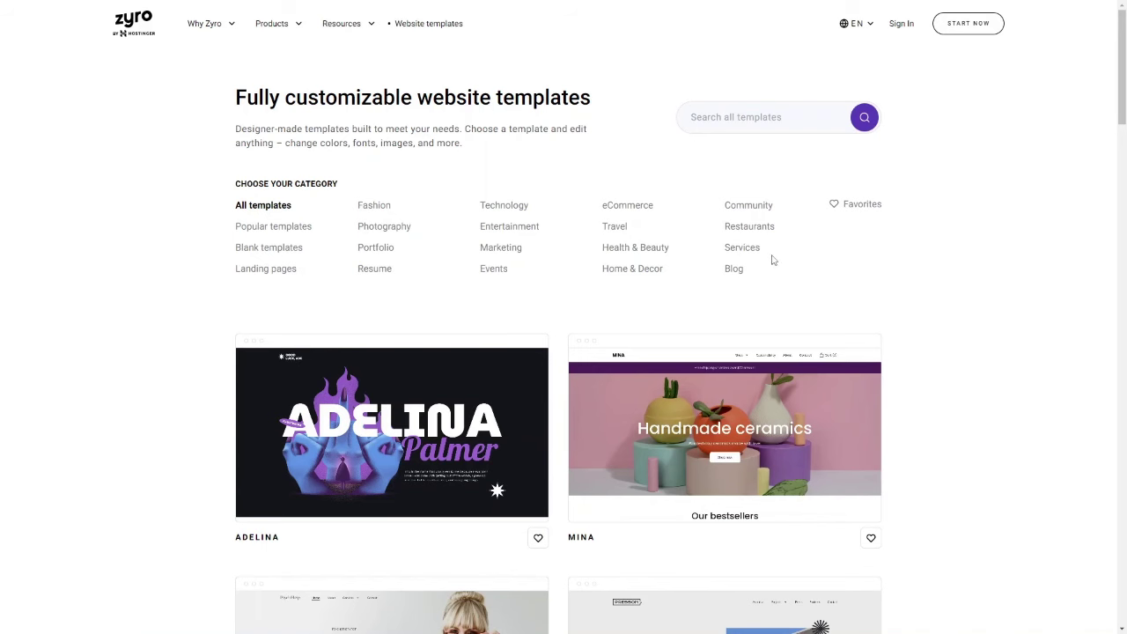
pyautogui.scroll(-5, 771, 260)
pyautogui.scroll(-6, 772, 260)
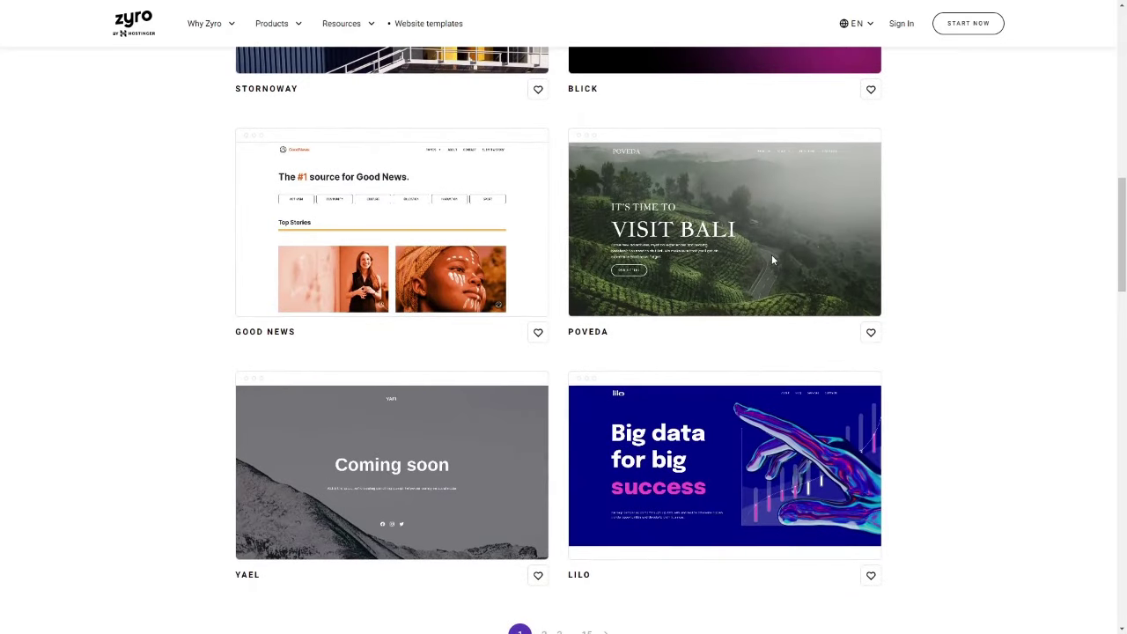
pyautogui.scroll(10, 773, 259)
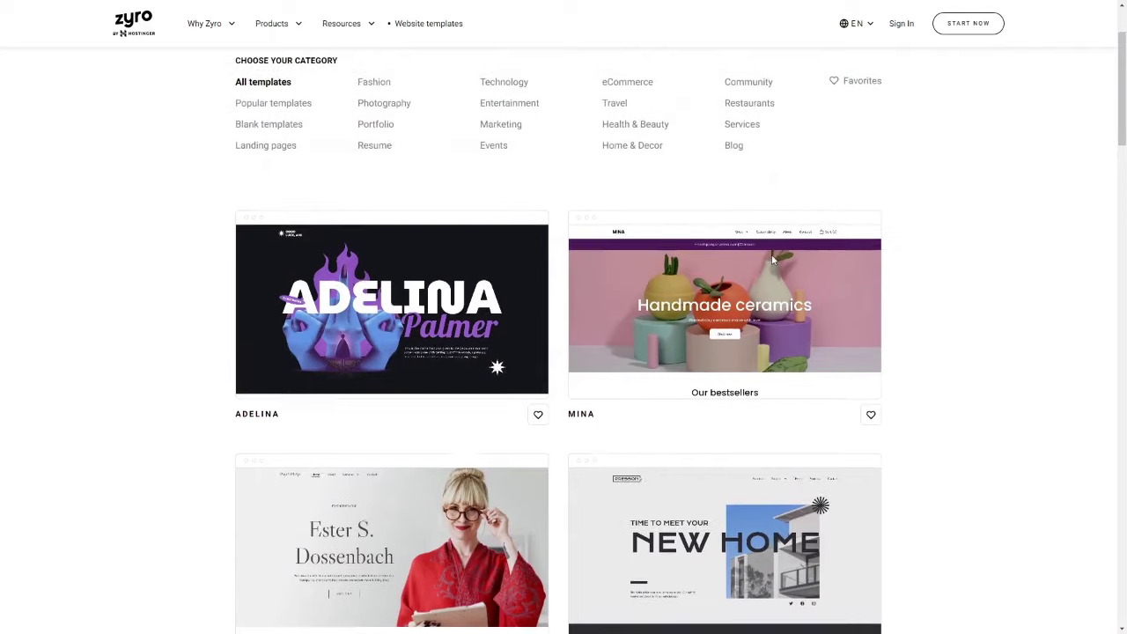
pyautogui.scroll(2, 772, 259)
pyautogui.moveTo(651, 436)
pyautogui.scroll(-1, 656, 418)
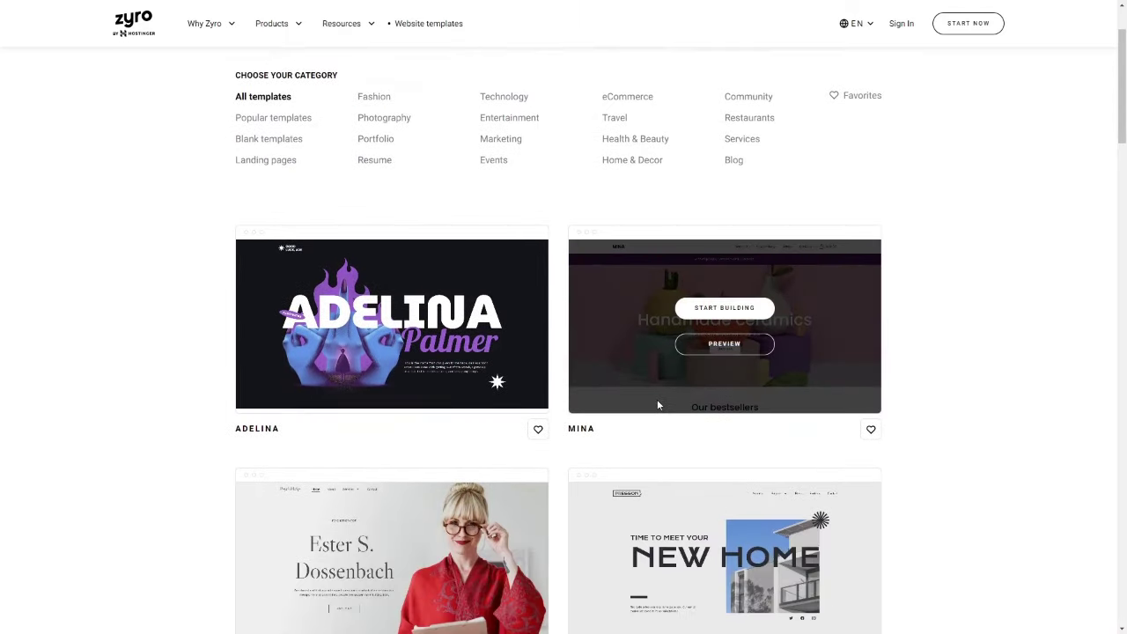
pyautogui.scroll(-4, 660, 397)
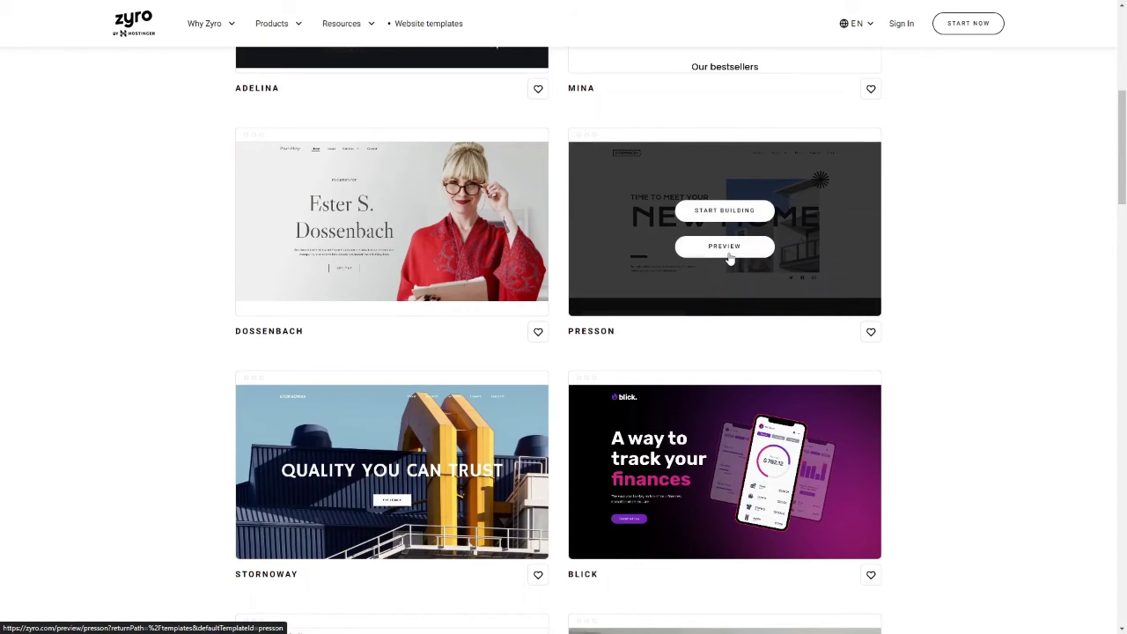
pyautogui.click(725, 247)
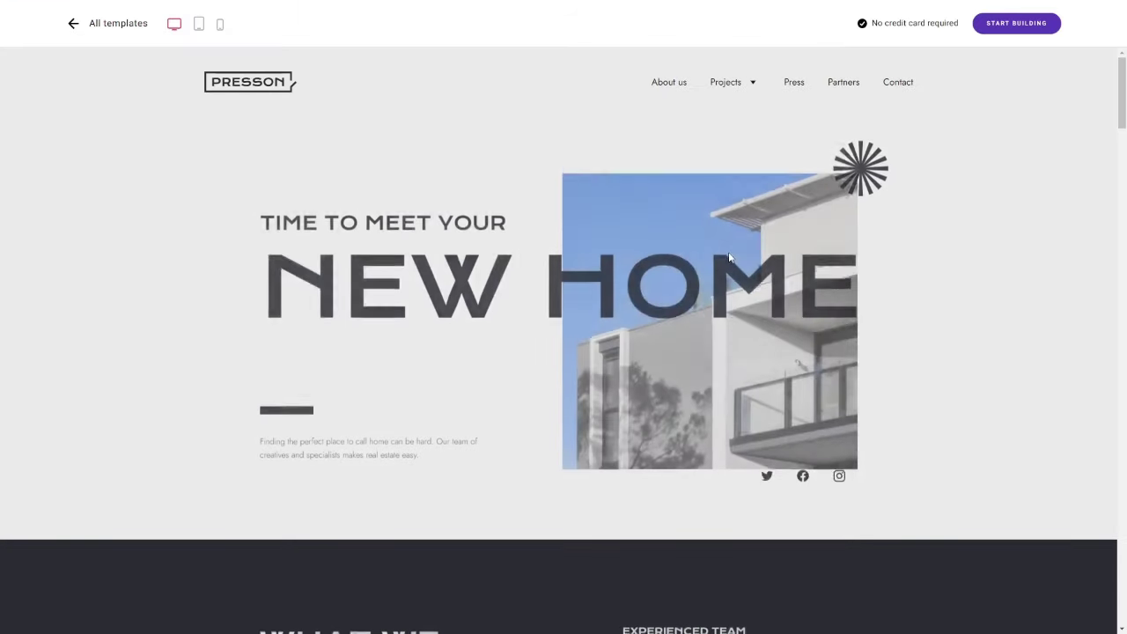
# Check the Presson preview at tablet, phone and desktop widths, then return to the template list.
pyautogui.click(200, 26)
pyautogui.click(221, 26)
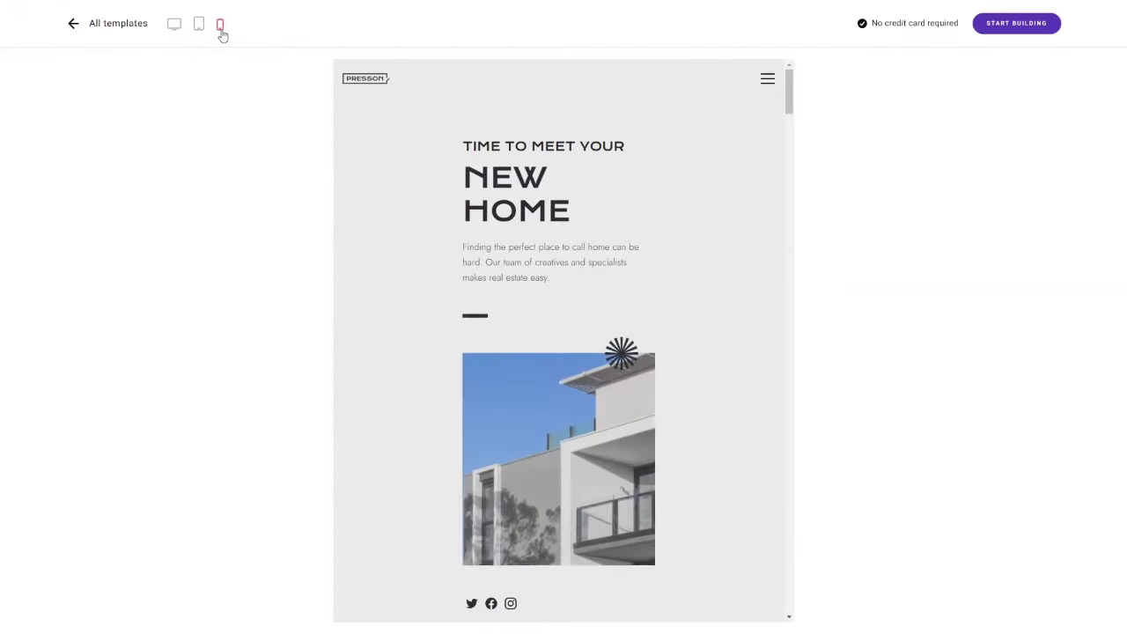
pyautogui.click(174, 26)
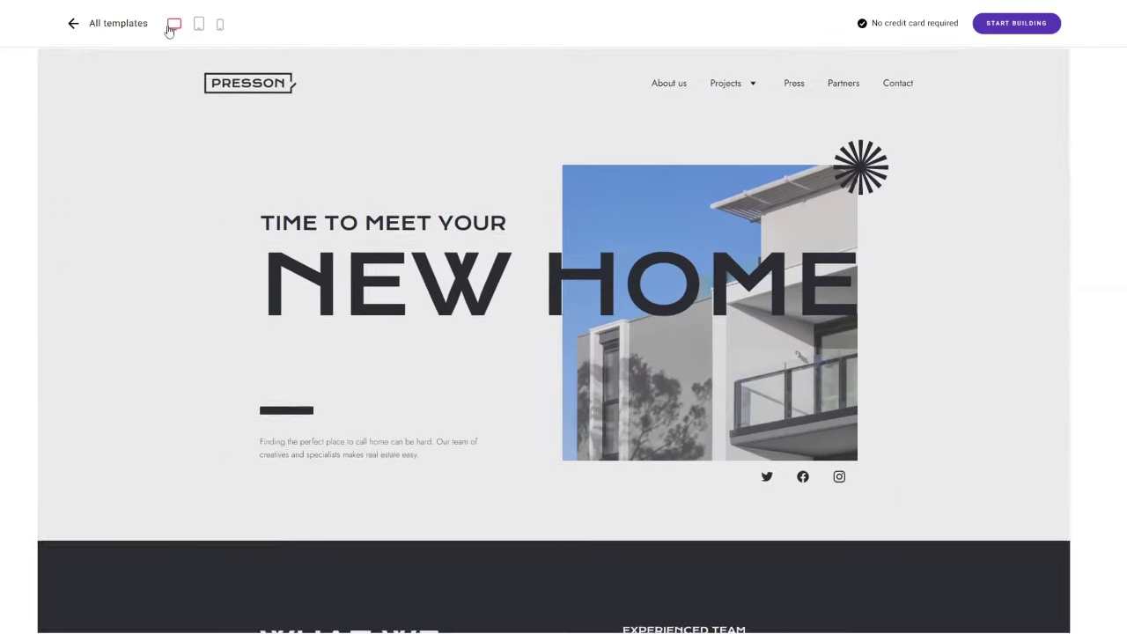
pyautogui.click(200, 25)
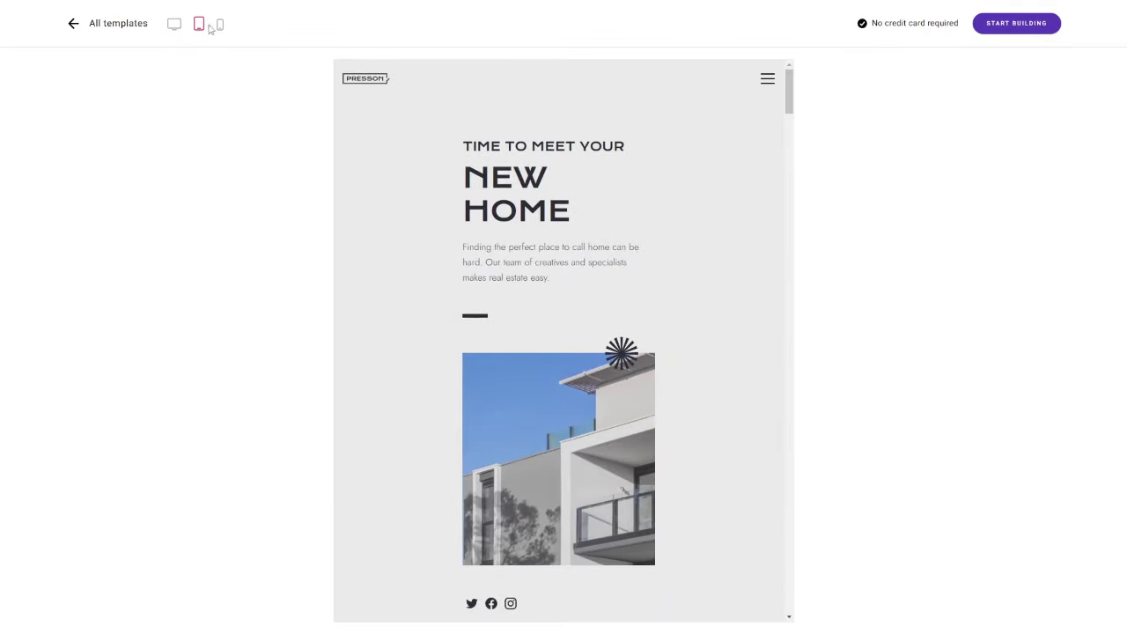
pyautogui.click(220, 26)
pyautogui.click(199, 26)
pyautogui.click(104, 26)
# Preview and scroll through the Lilo data-analytics template, then go back to the full gallery.
pyautogui.scroll(-15, 583, 434)
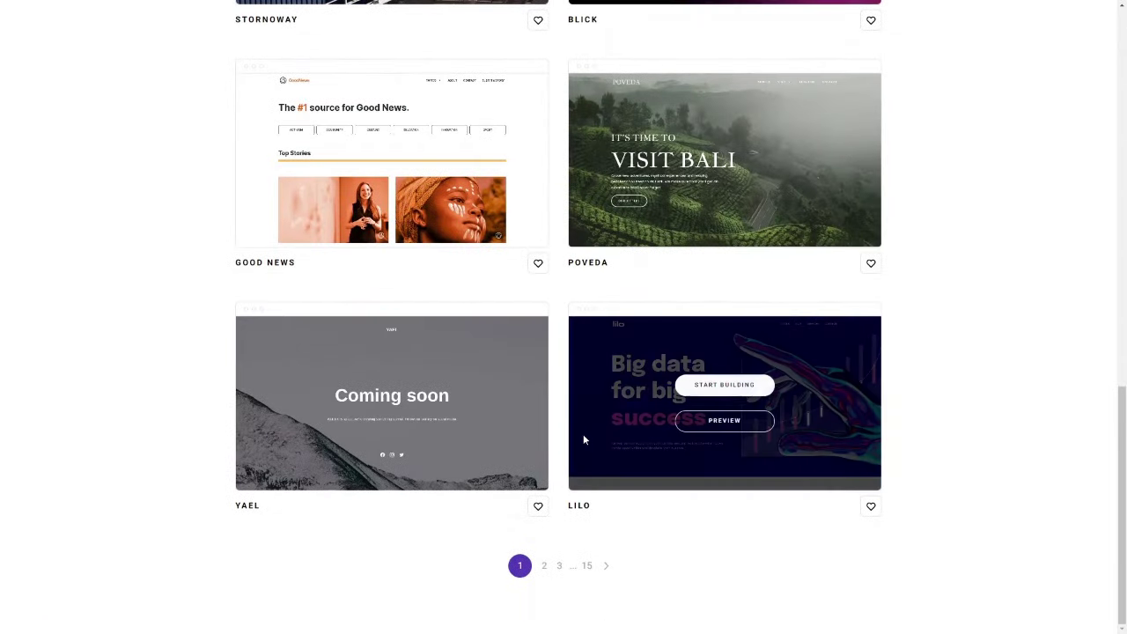
pyautogui.click(710, 427)
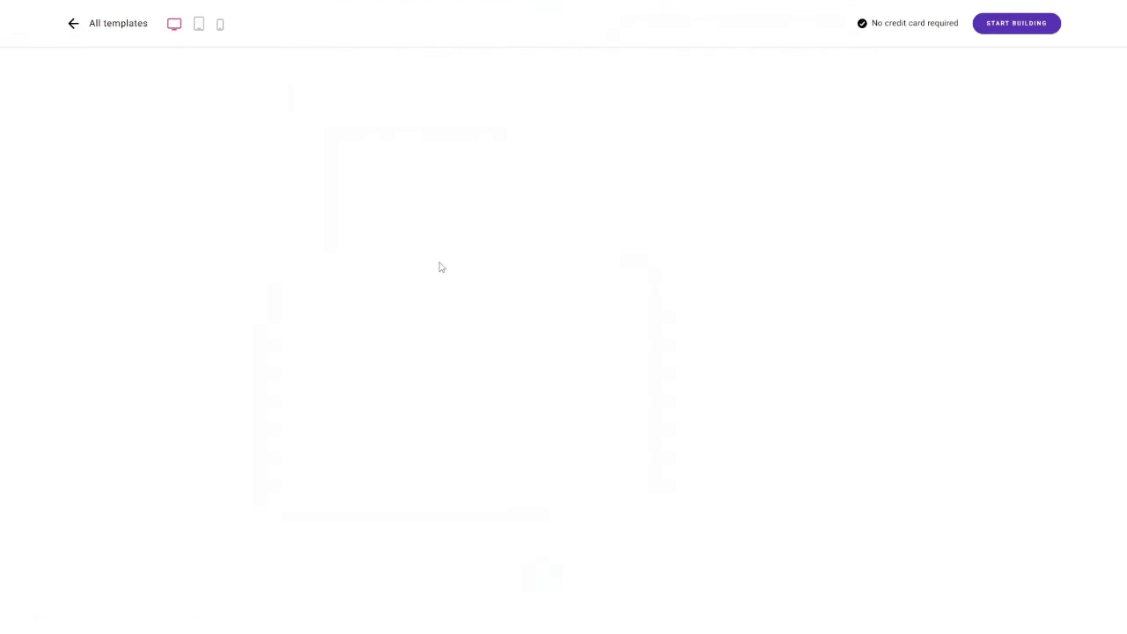
pyautogui.scroll(-15, 440, 265)
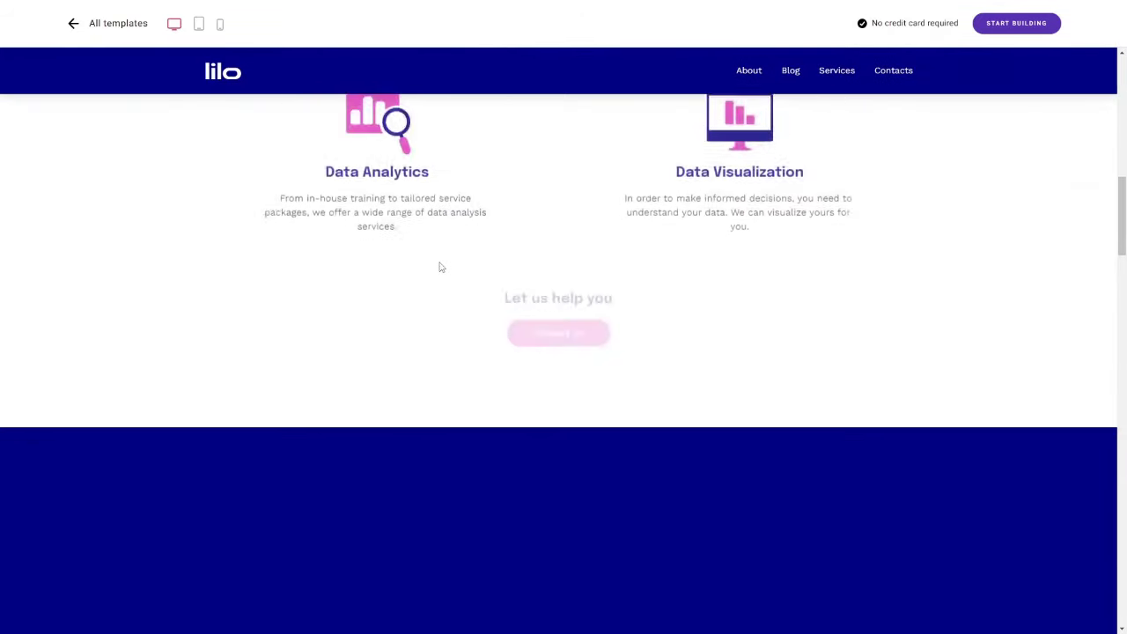
pyautogui.scroll(-4, 440, 266)
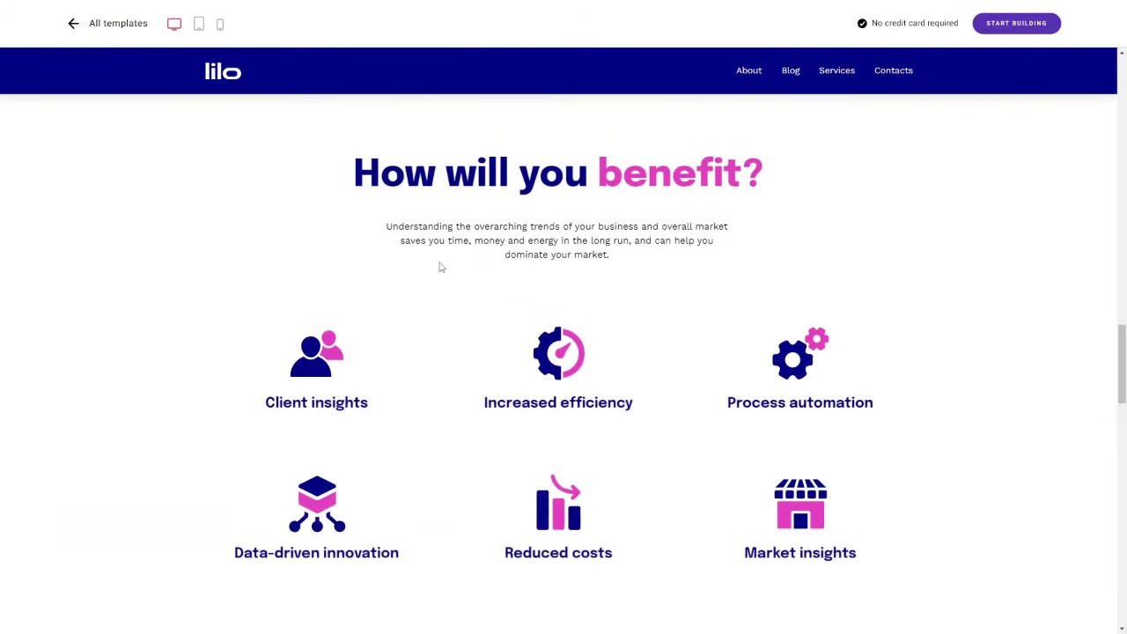
pyautogui.scroll(-5, 440, 267)
pyautogui.scroll(-10, 440, 267)
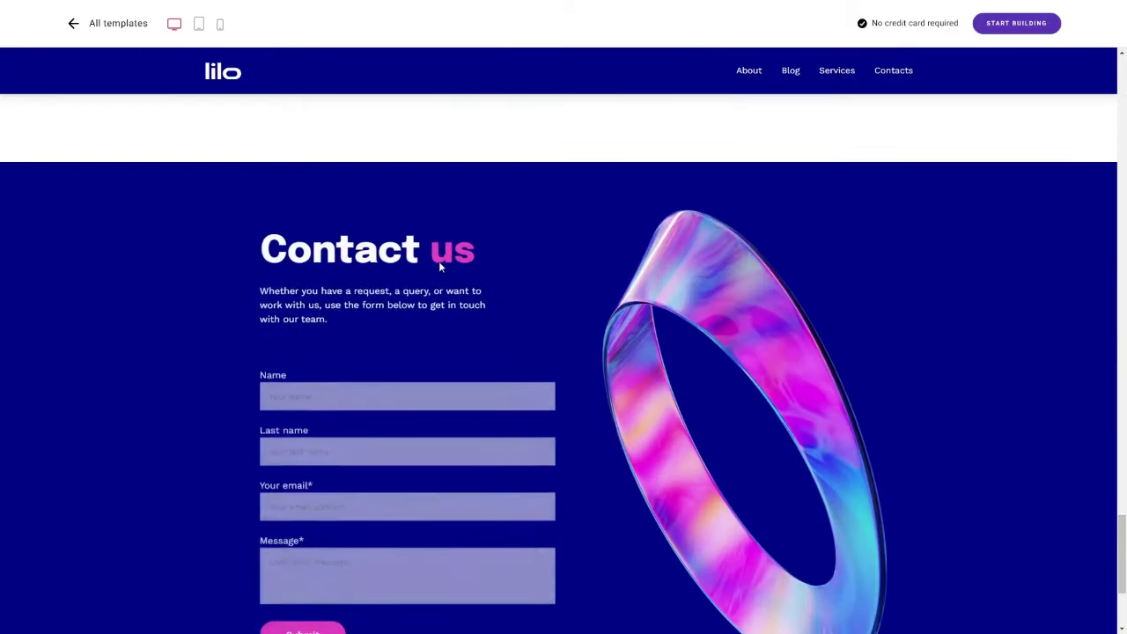
pyautogui.scroll(20, 440, 267)
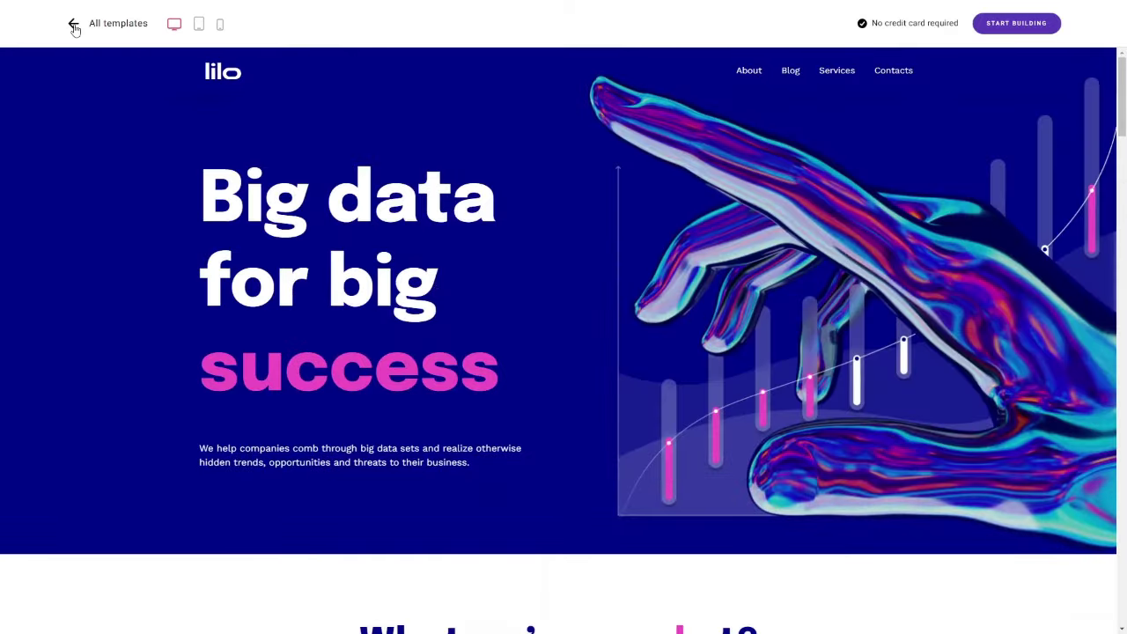
pyautogui.click(75, 27)
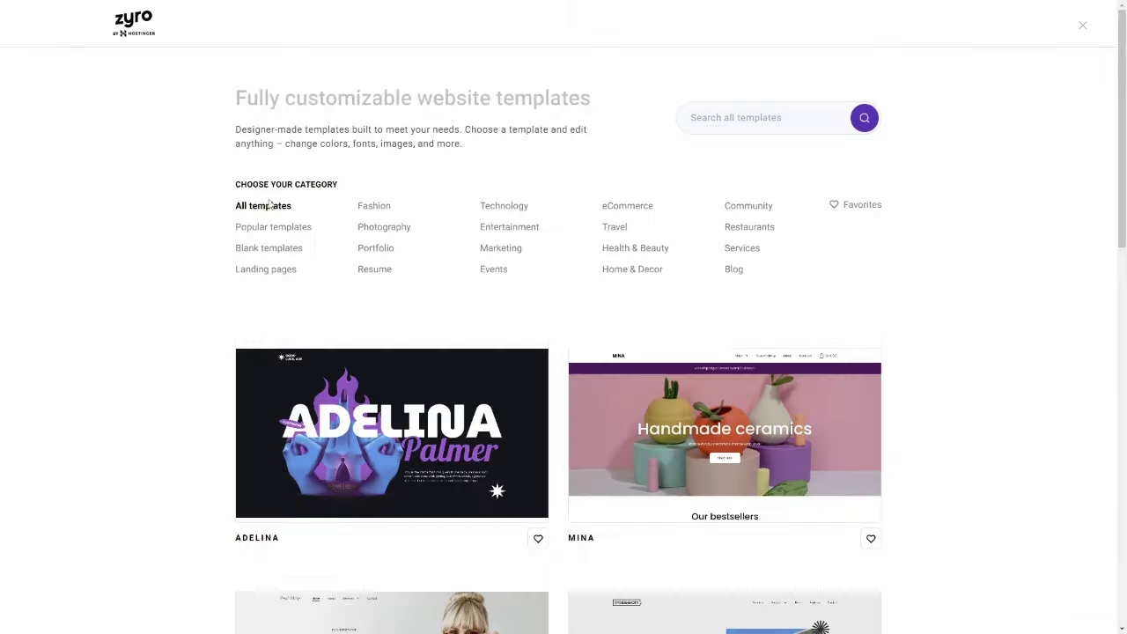
# Filter the gallery to Popular templates, then switch back to all templates.
pyautogui.click(273, 226)
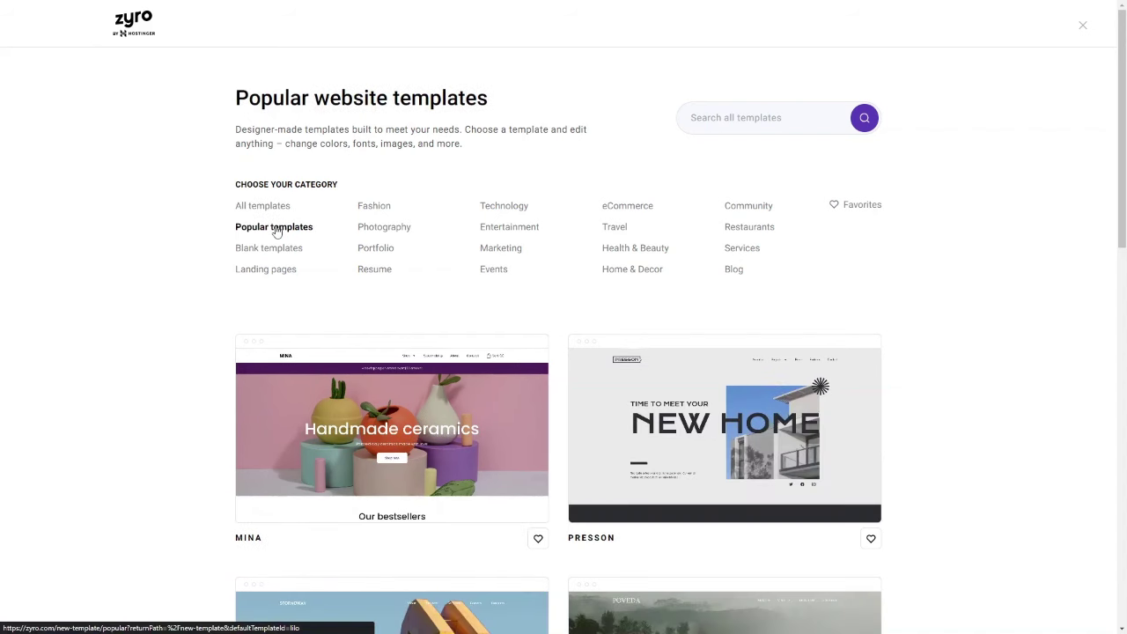
pyautogui.scroll(-3, 511, 413)
pyautogui.scroll(3, 510, 413)
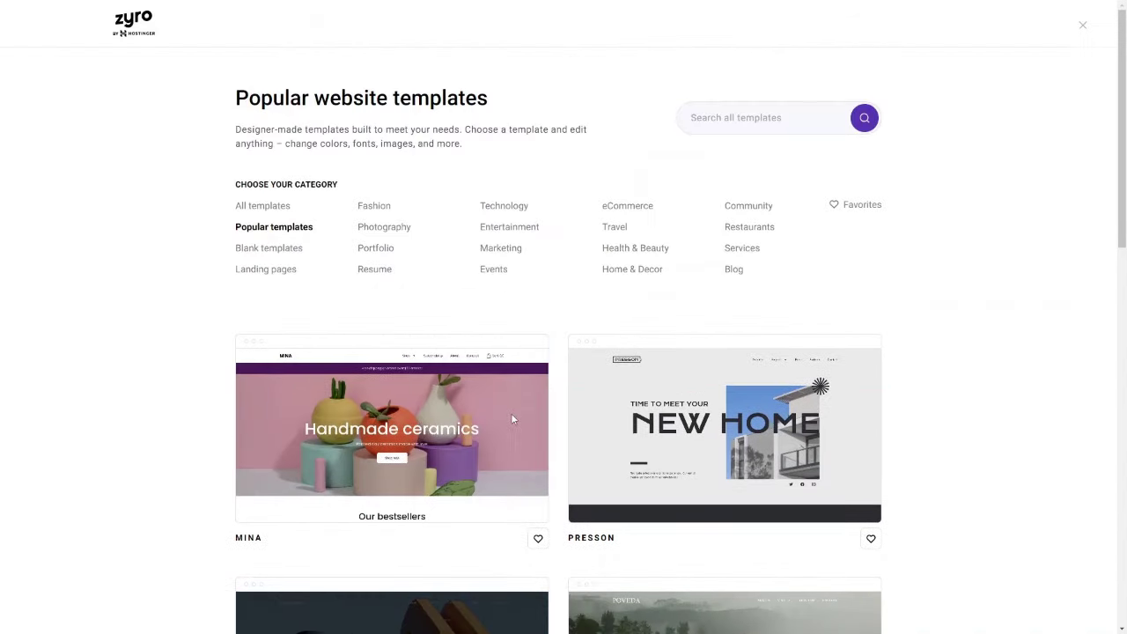
pyautogui.click(270, 210)
# Filter to Blank templates and open the AI Generated template.
pyautogui.click(280, 249)
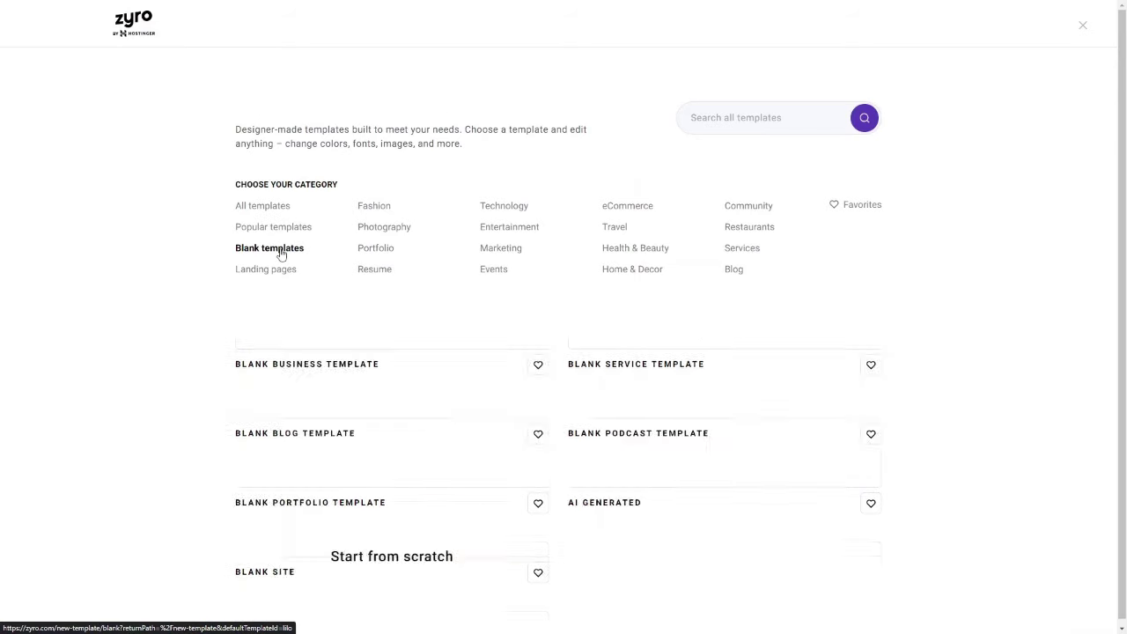
pyautogui.scroll(-3, 487, 368)
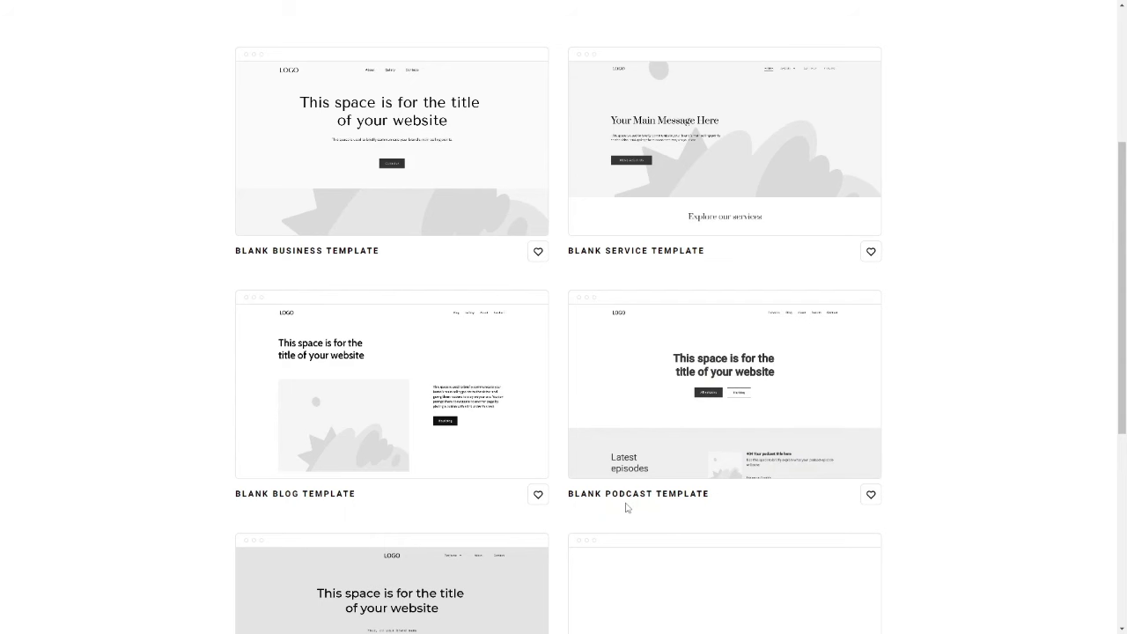
pyautogui.scroll(-3, 626, 506)
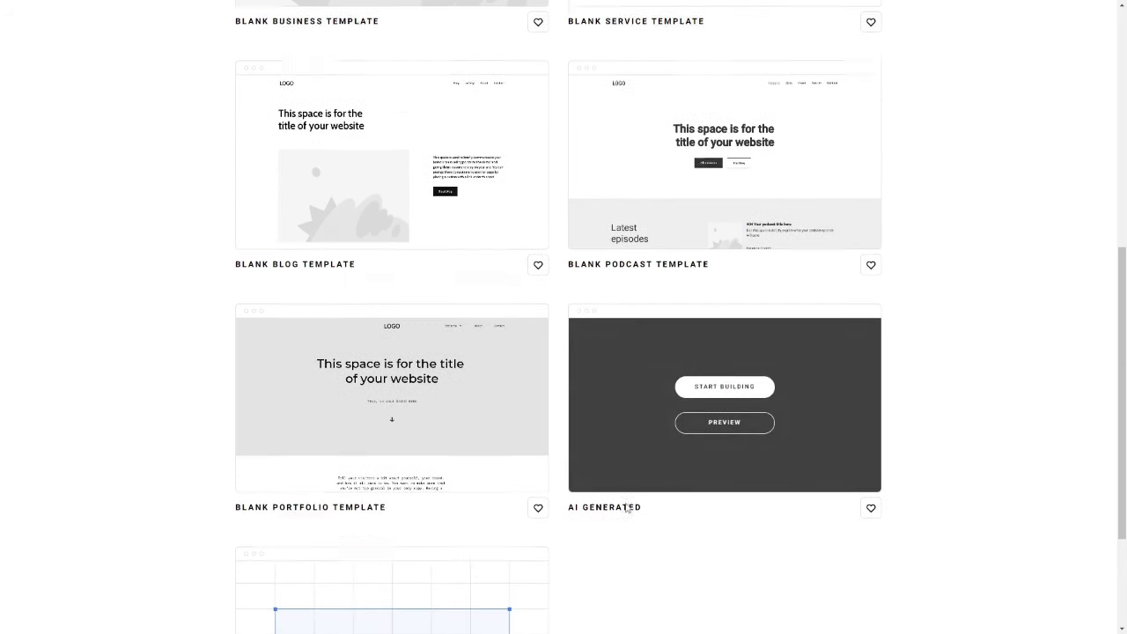
pyautogui.scroll(1, 671, 365)
pyautogui.moveTo(672, 368)
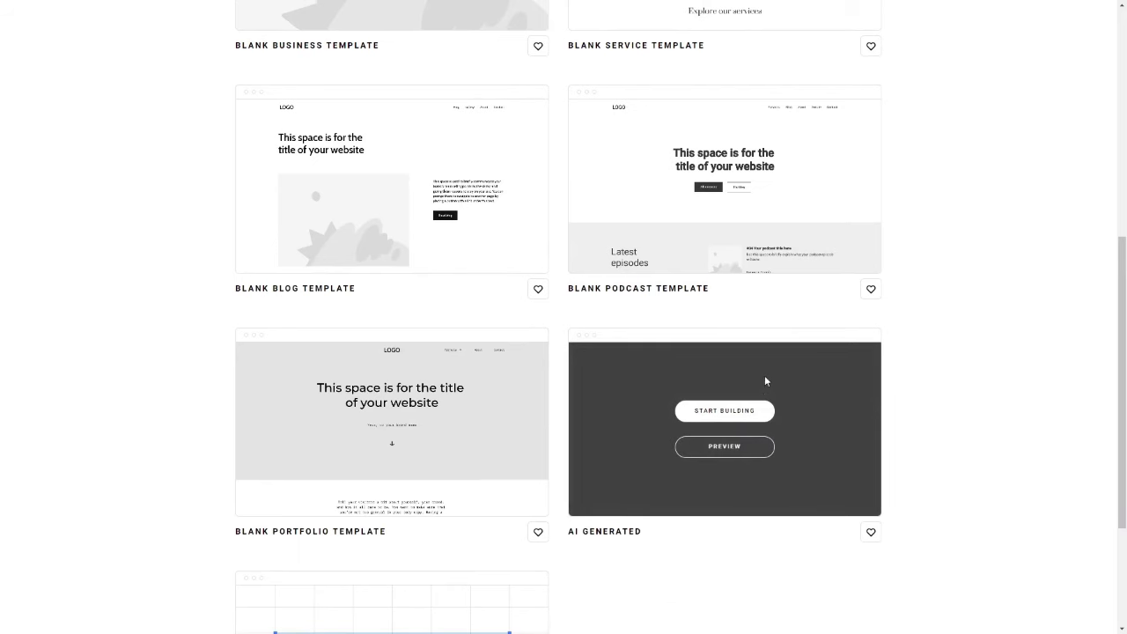
pyautogui.click(737, 421)
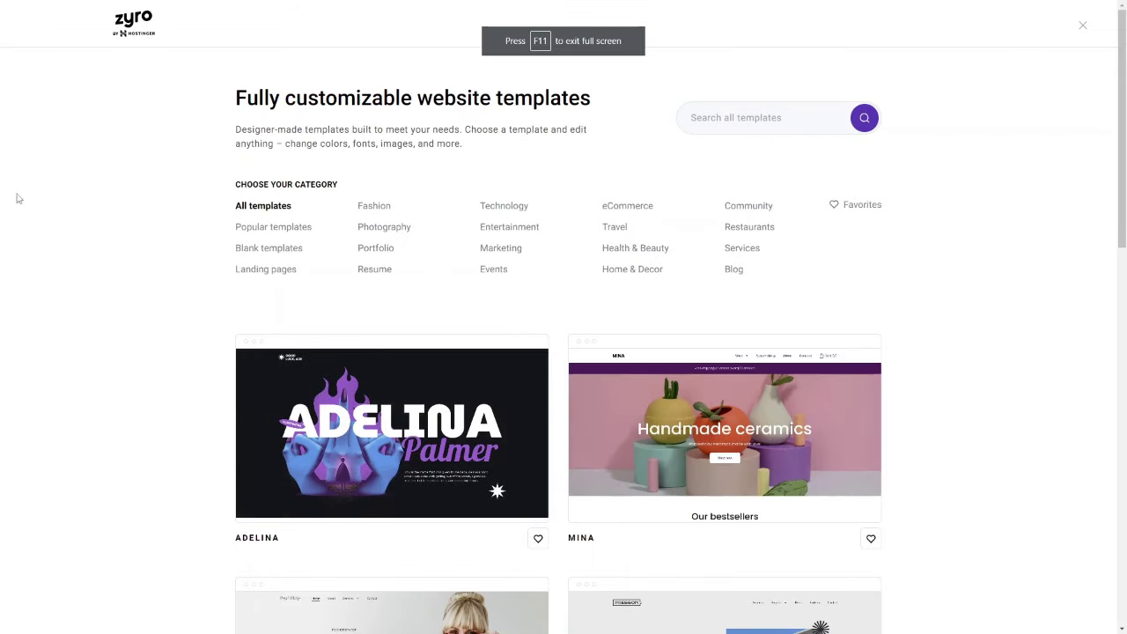
# Filter to Blank templates again and select the Blank Business Template.
pyautogui.click(256, 248)
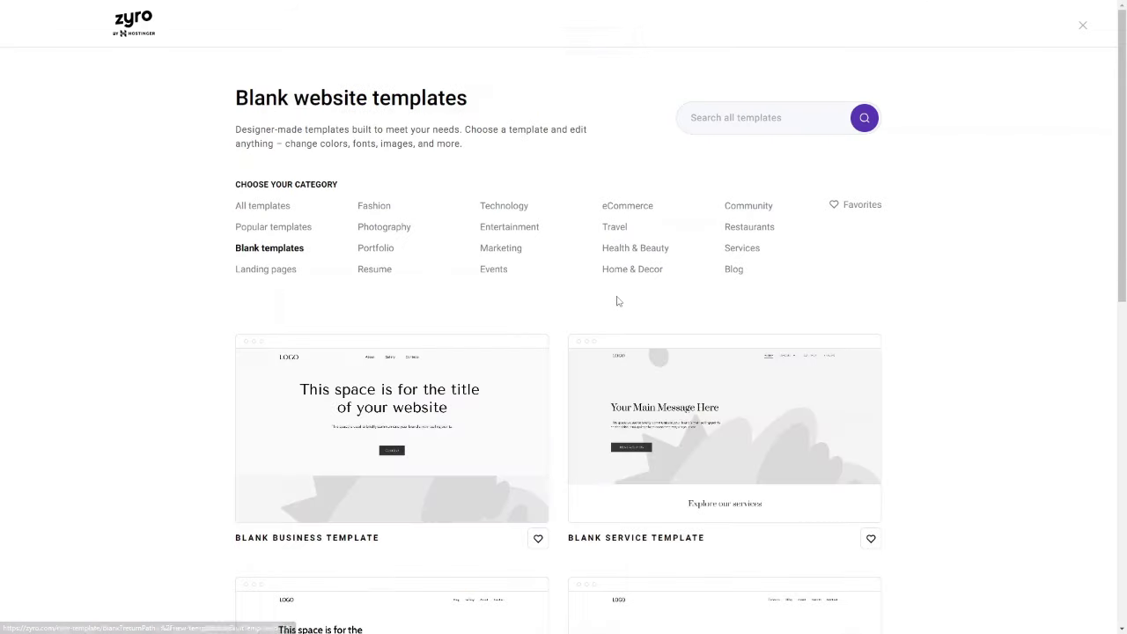
pyautogui.scroll(-3, 616, 300)
pyautogui.scroll(-2, 616, 300)
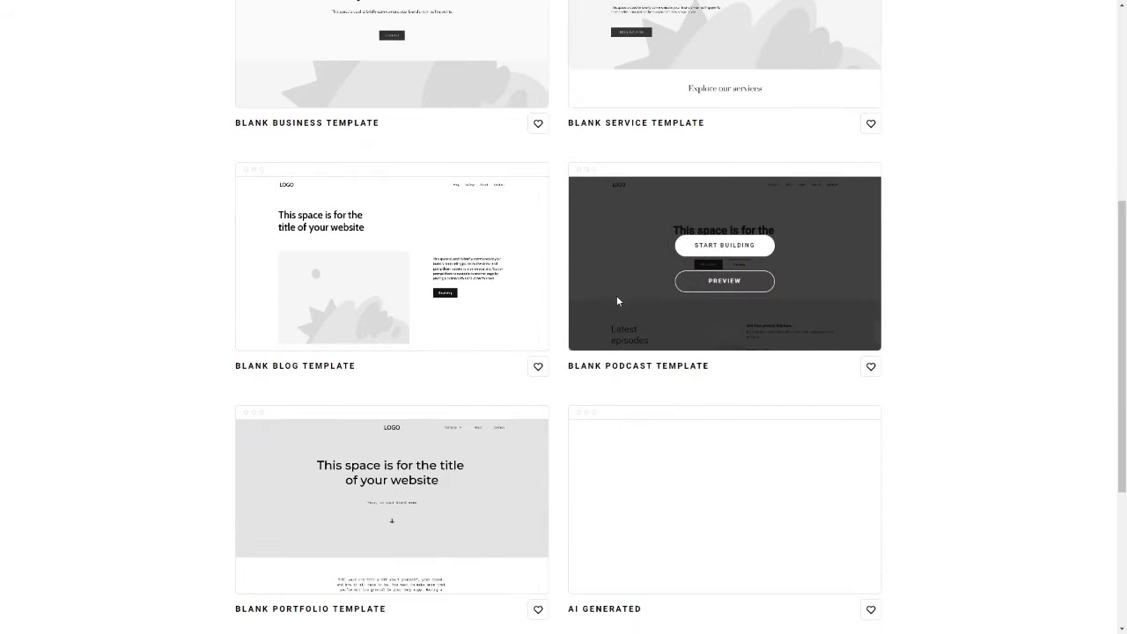
pyautogui.scroll(2, 617, 300)
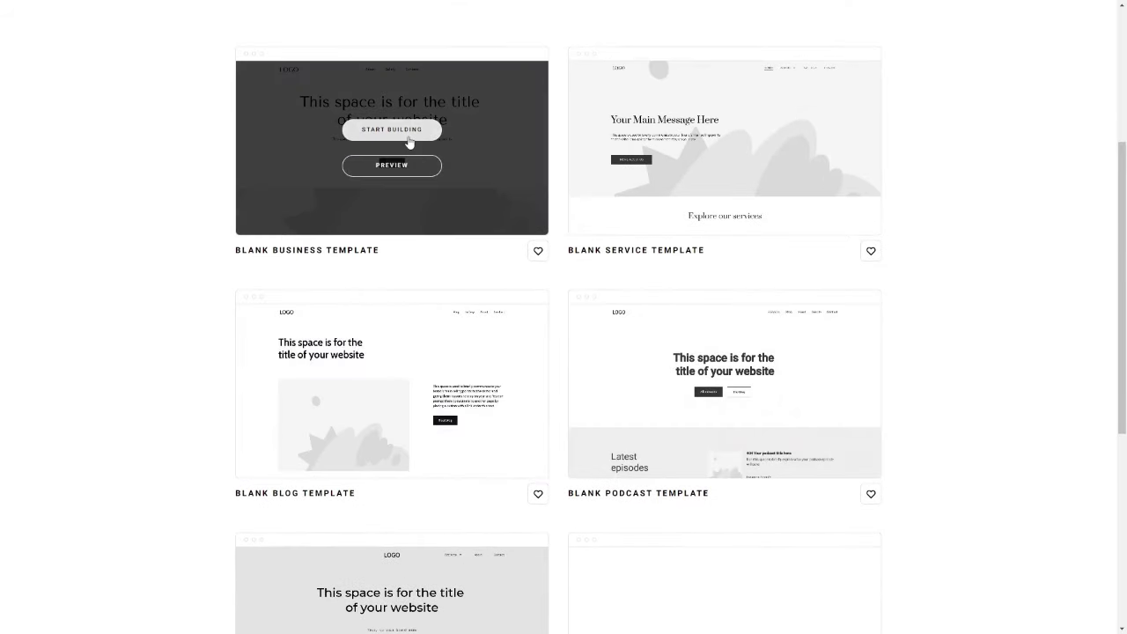
pyautogui.click(405, 132)
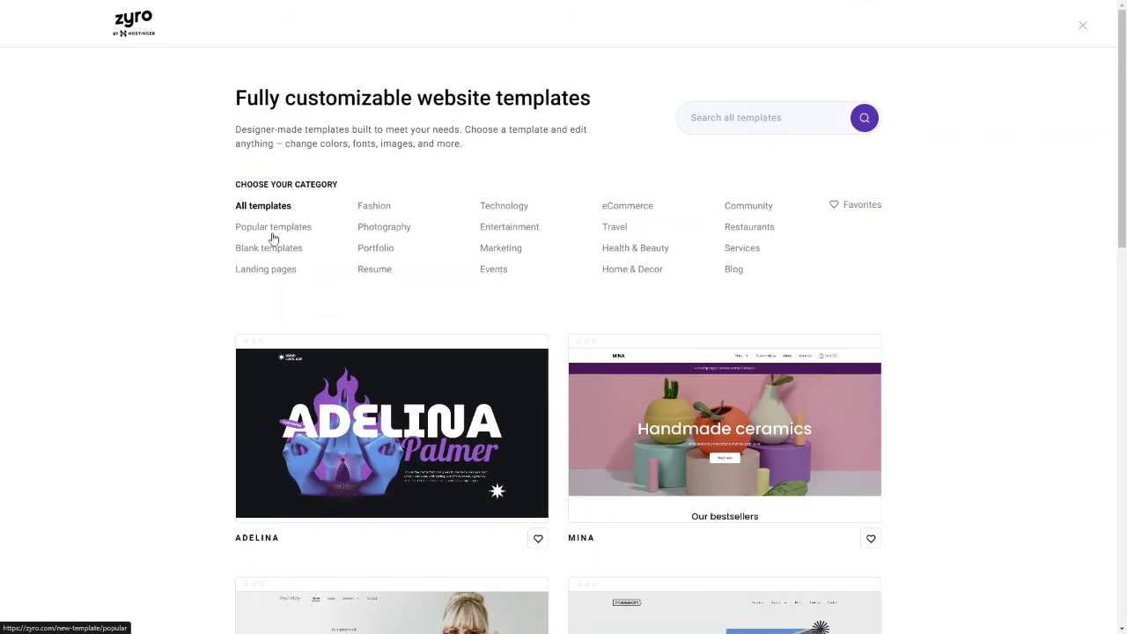
# Switch between Popular and Blank filters and preview the Blank Business Template.
pyautogui.click(273, 230)
pyautogui.click(264, 249)
pyautogui.scroll(-3, 478, 291)
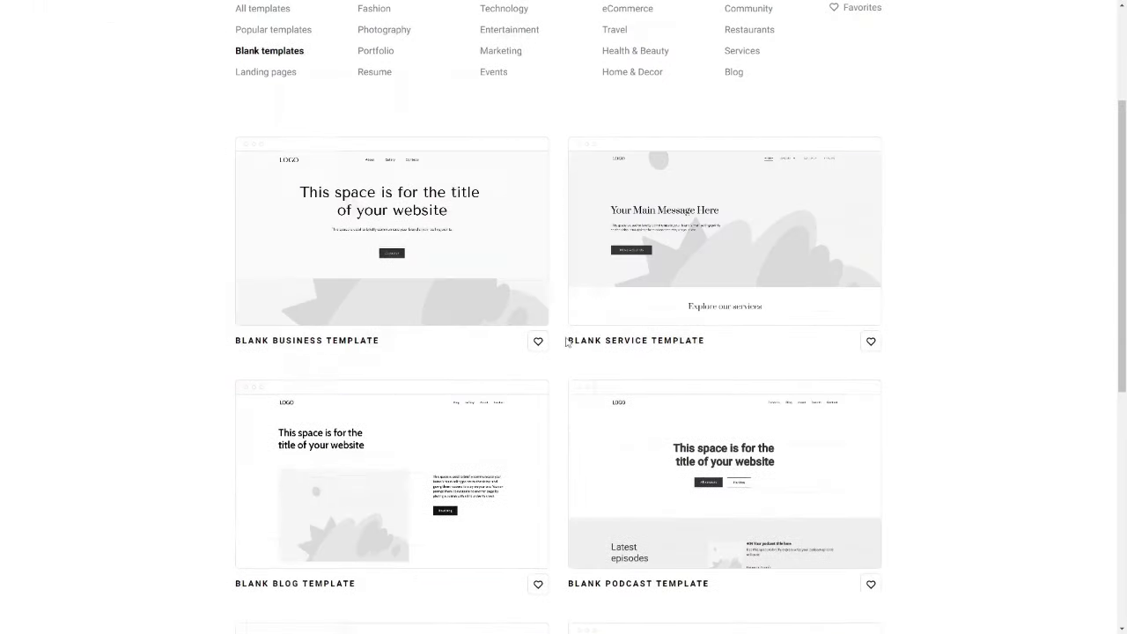
pyautogui.scroll(1, 441, 277)
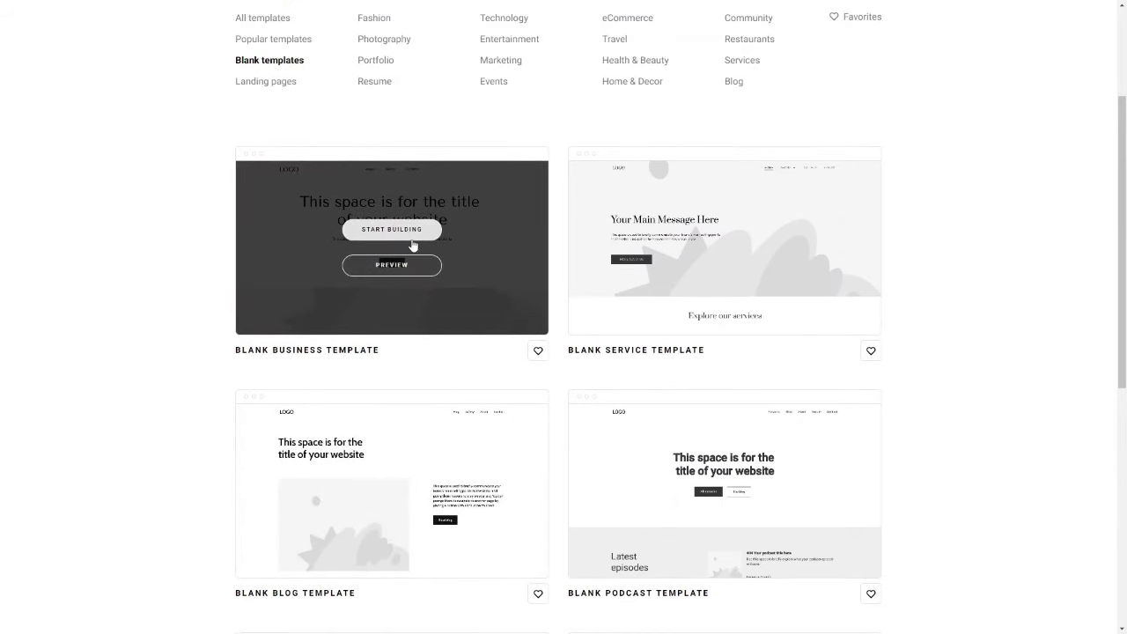
pyautogui.click(392, 266)
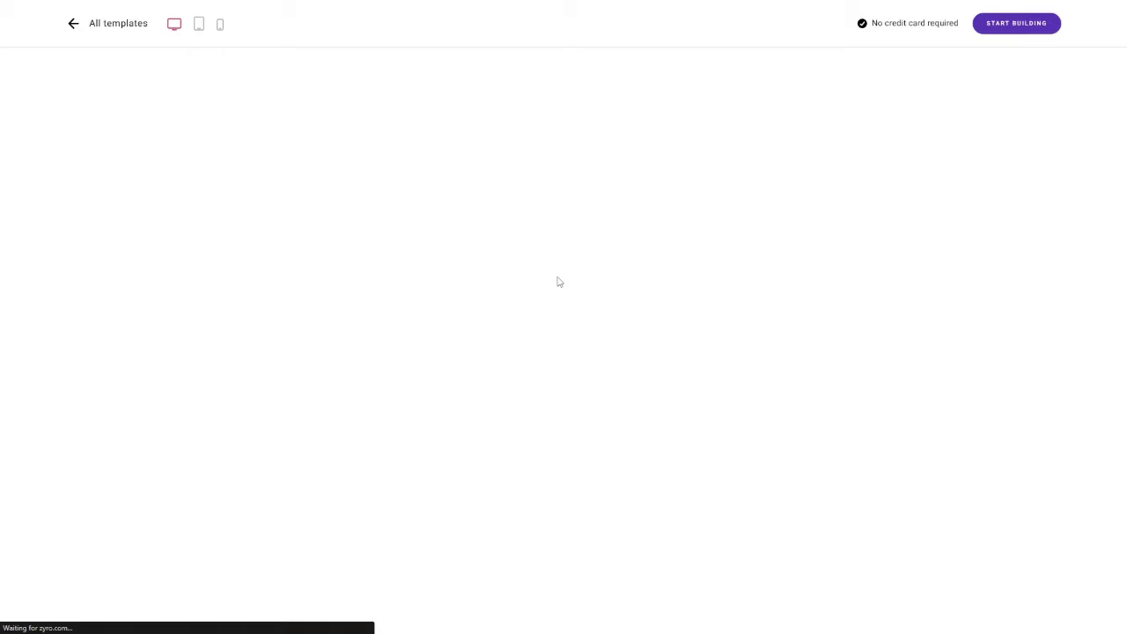
# Scroll the Blank Business Template preview and view its Gallery page.
pyautogui.scroll(-7, 433, 338)
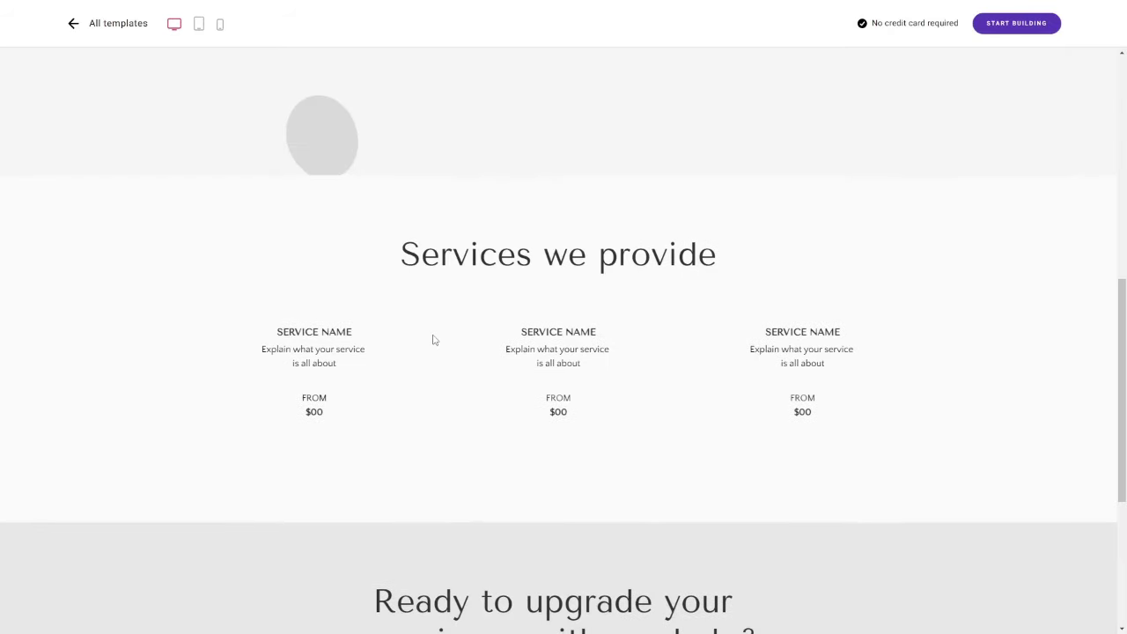
pyautogui.scroll(-3, 432, 340)
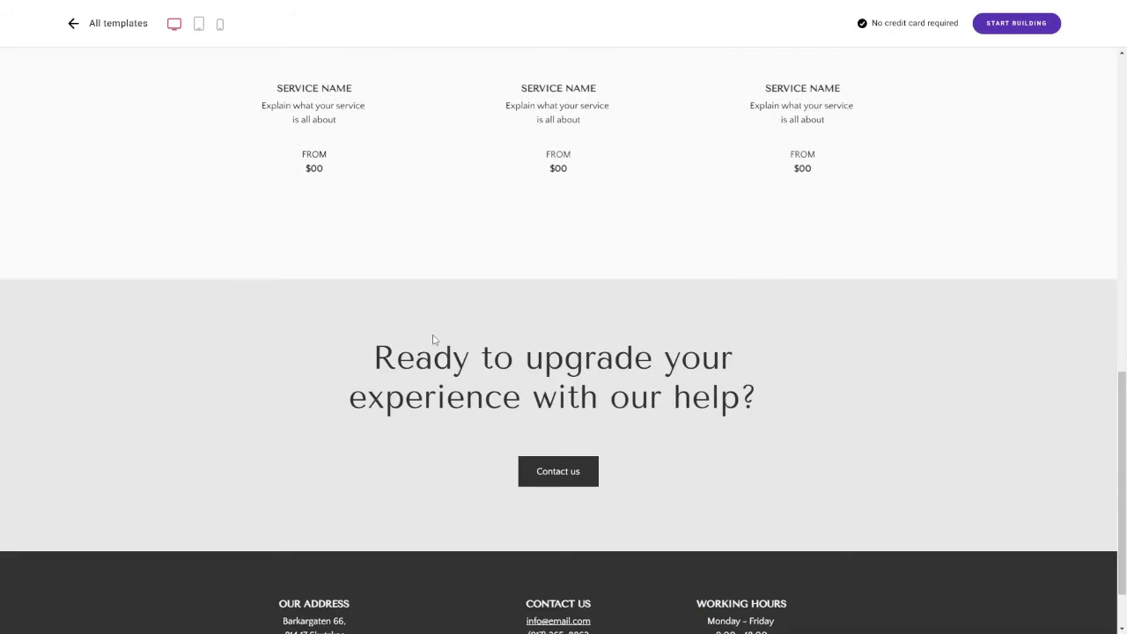
pyautogui.scroll(-1, 433, 340)
pyautogui.scroll(10, 432, 340)
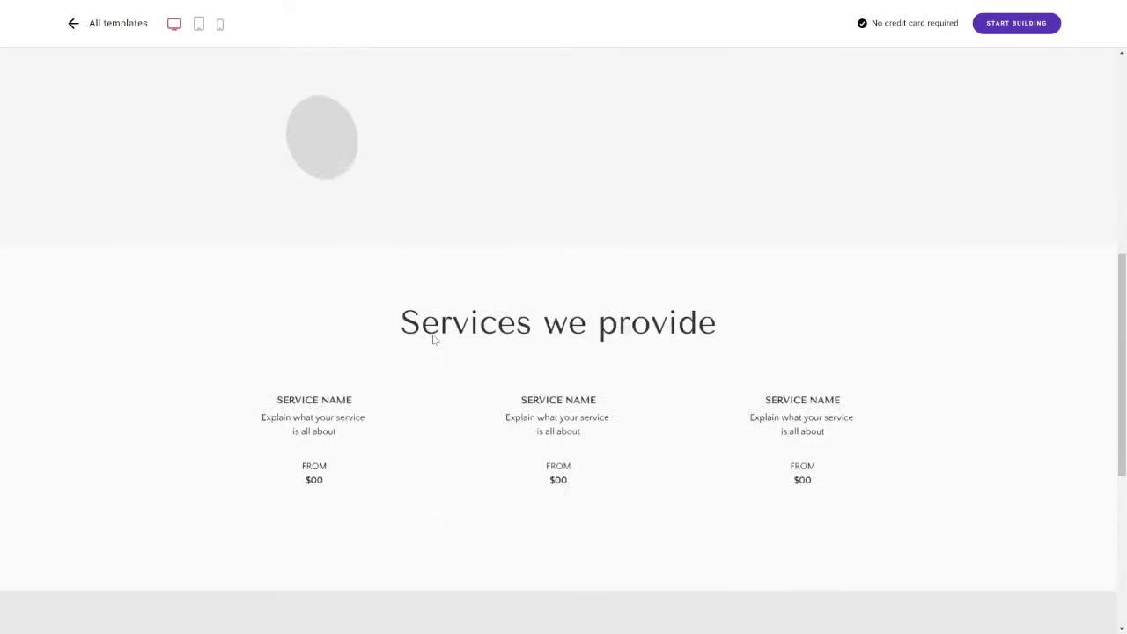
pyautogui.click(544, 81)
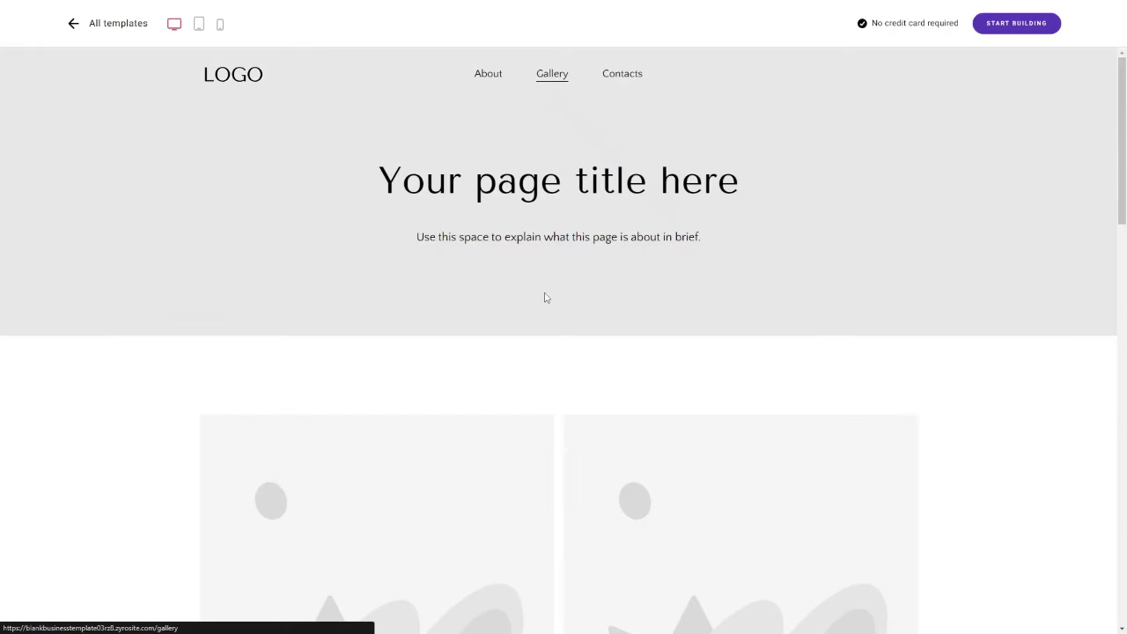
pyautogui.scroll(-6, 545, 298)
pyautogui.scroll(6, 544, 298)
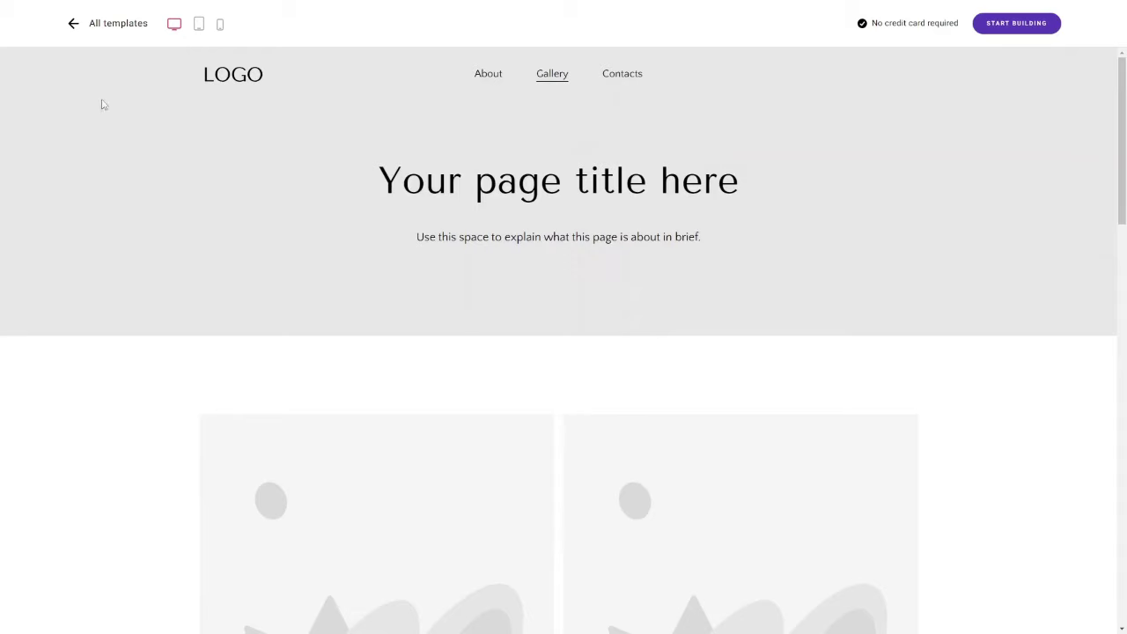
# Return to the Blank templates and start building a site from the Business template.
pyautogui.click(88, 31)
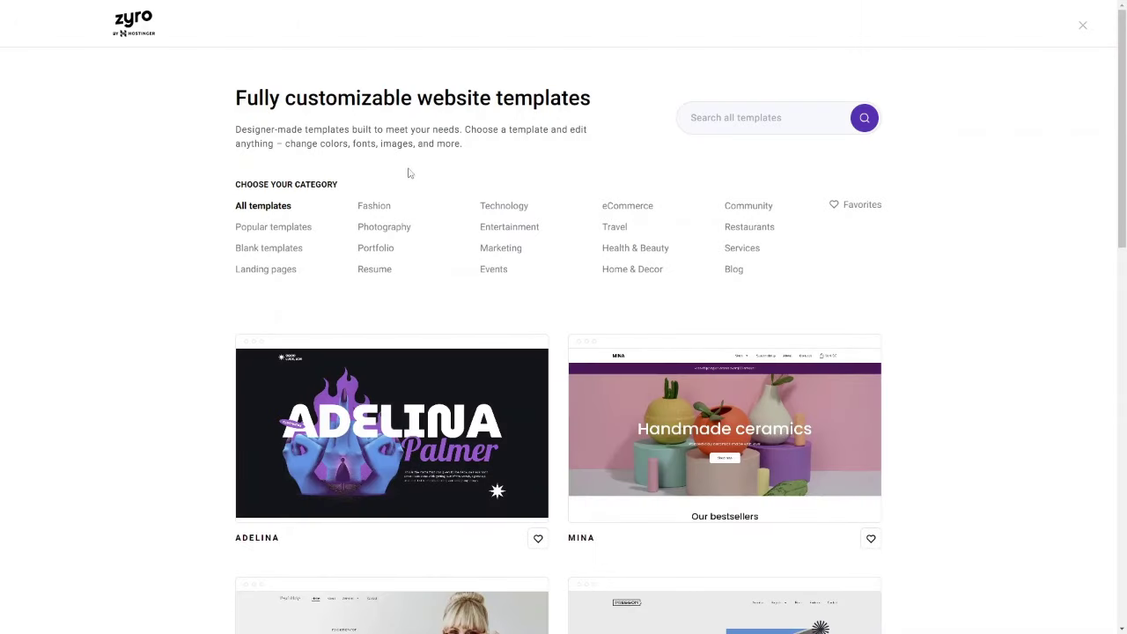
pyautogui.click(258, 250)
pyautogui.moveTo(486, 350)
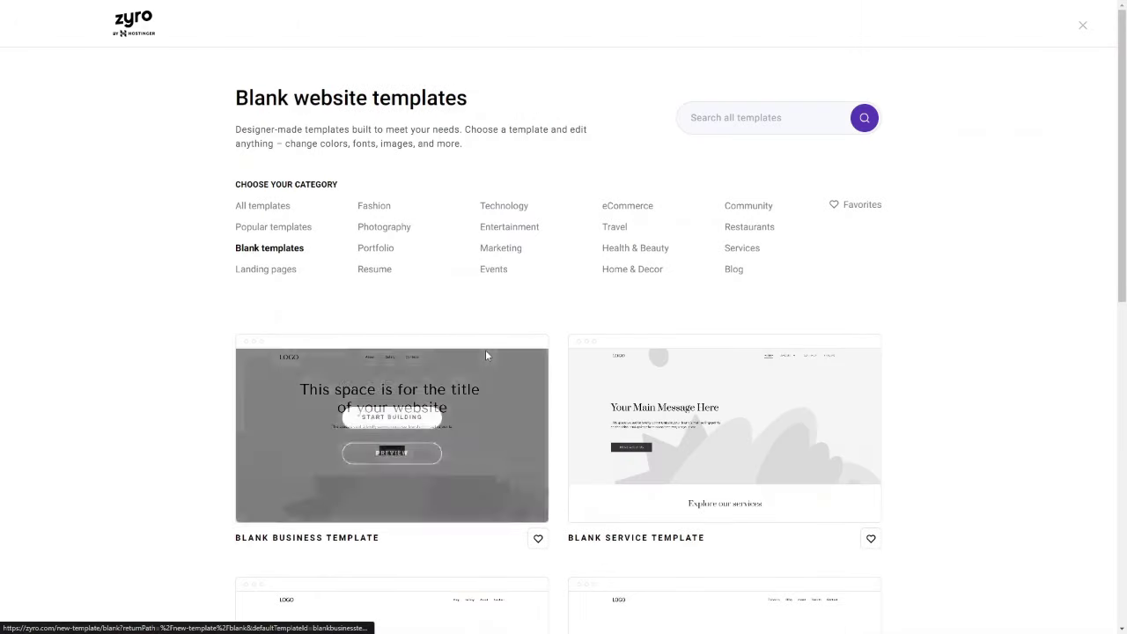
pyautogui.scroll(-3, 485, 349)
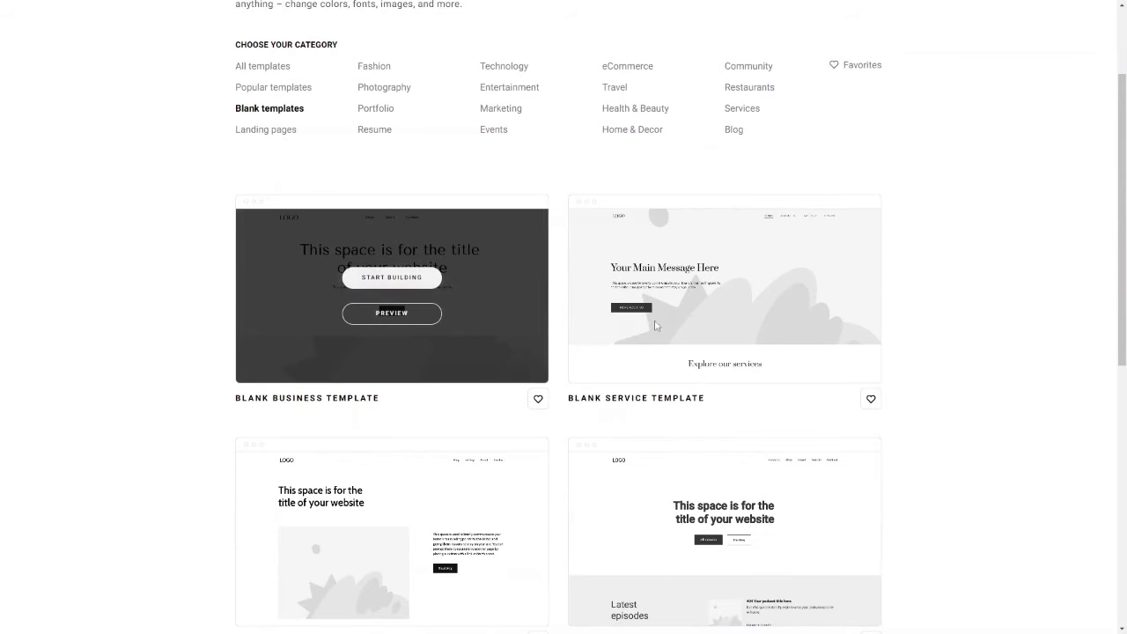
pyautogui.scroll(-3, 473, 329)
pyautogui.scroll(5, 449, 290)
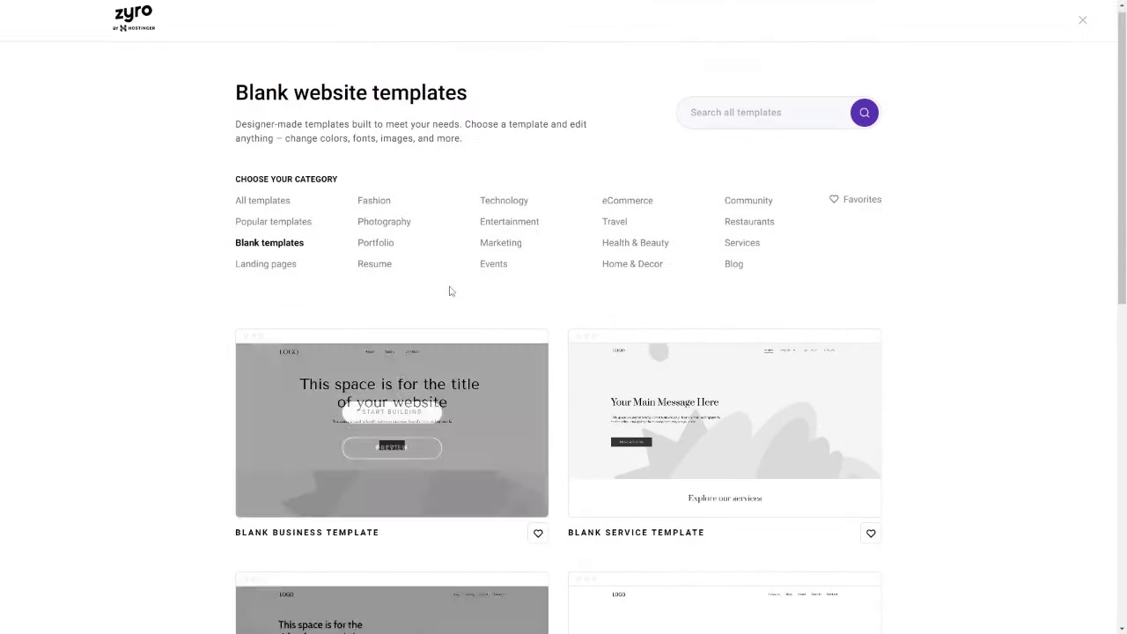
pyautogui.click(409, 424)
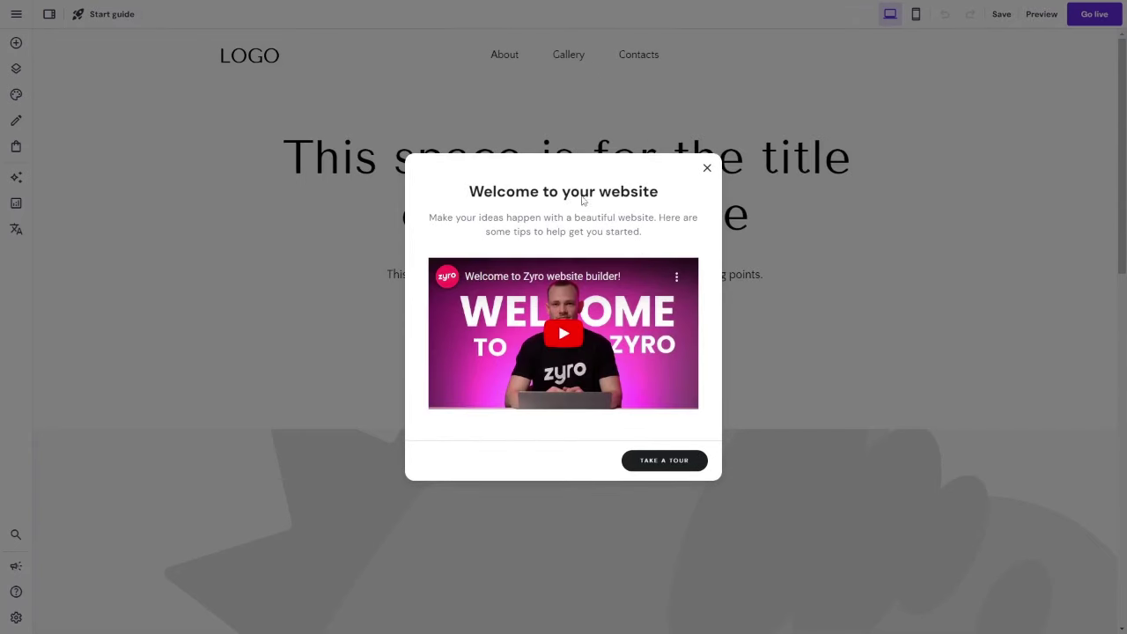
pyautogui.click(707, 168)
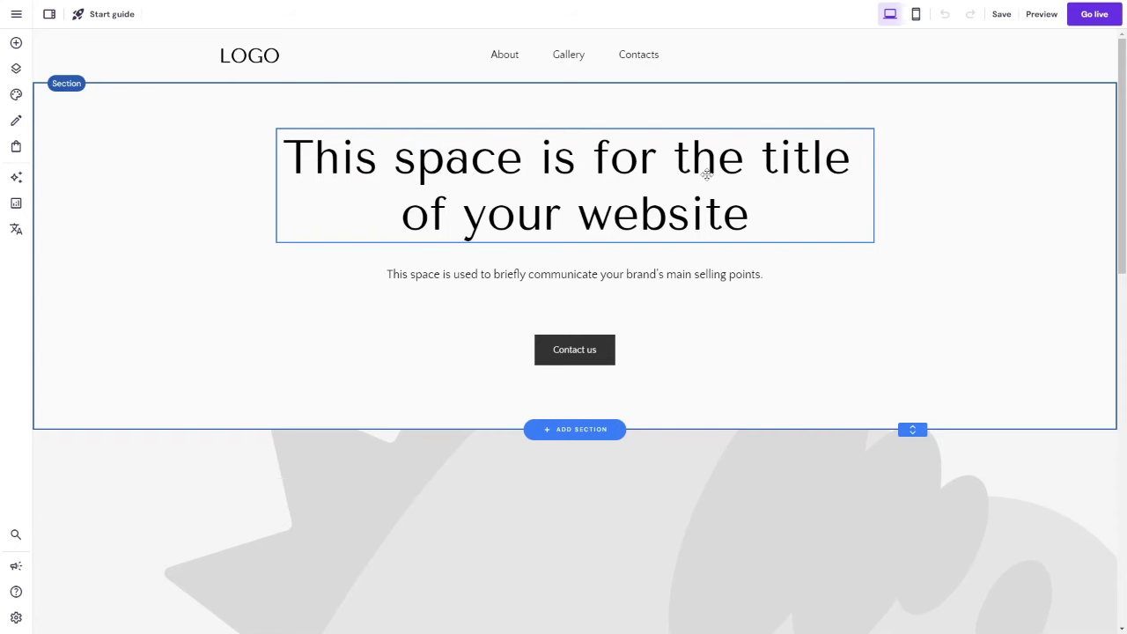
pyautogui.scroll(-10, 618, 517)
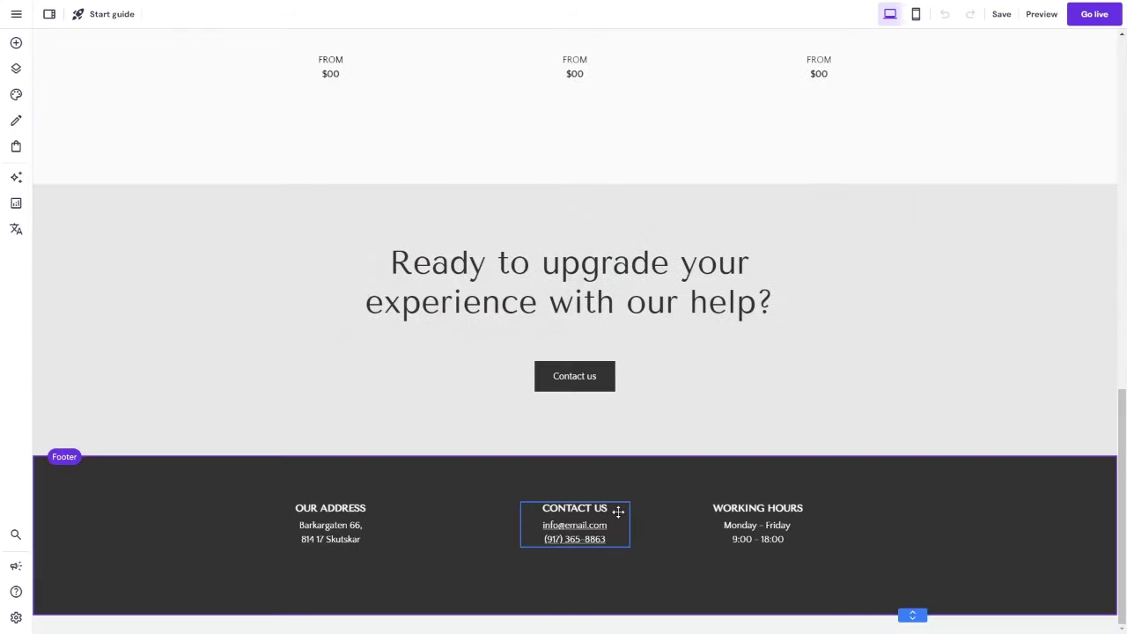
pyautogui.scroll(10, 618, 517)
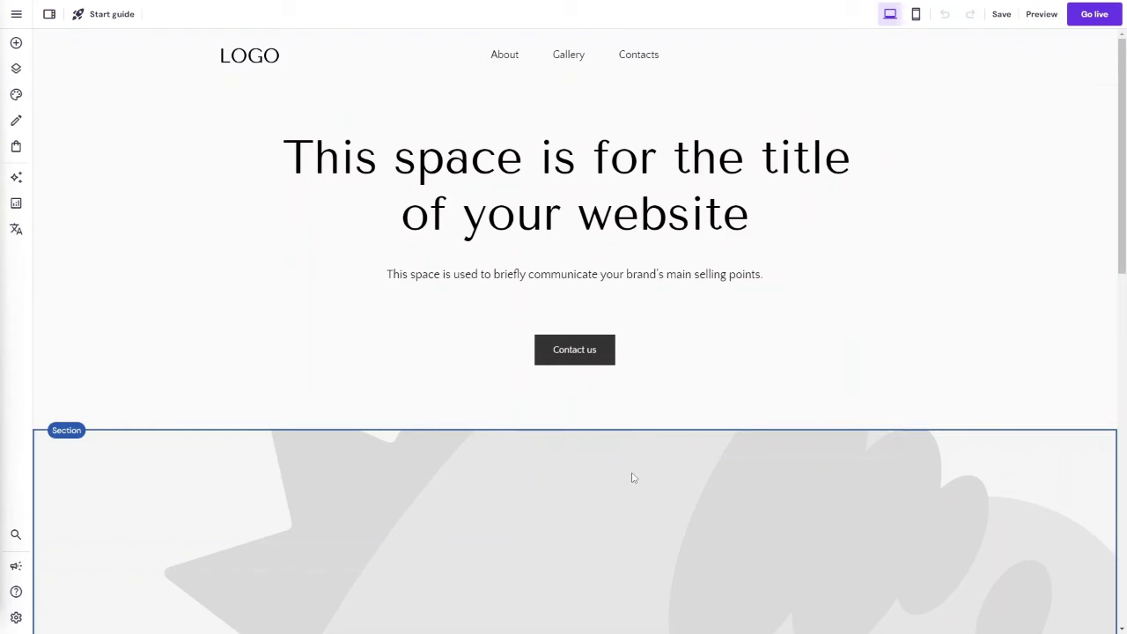
pyautogui.scroll(-5, 631, 476)
pyautogui.scroll(-7, 632, 478)
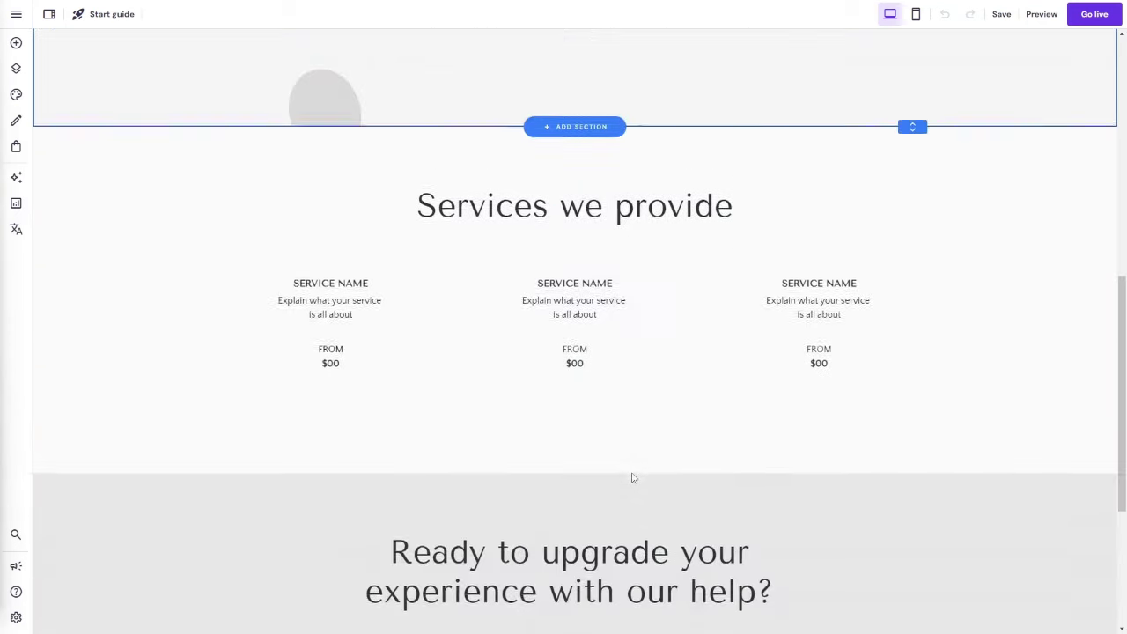
pyautogui.scroll(10, 632, 478)
pyautogui.scroll(2, 631, 477)
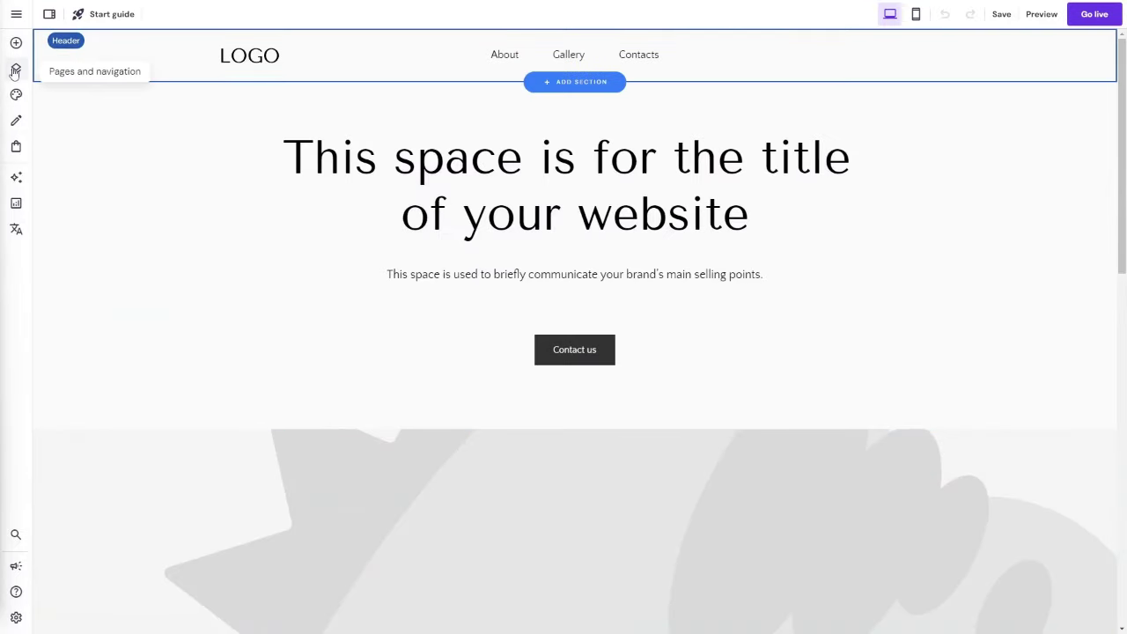
pyautogui.scroll(-8, 409, 409)
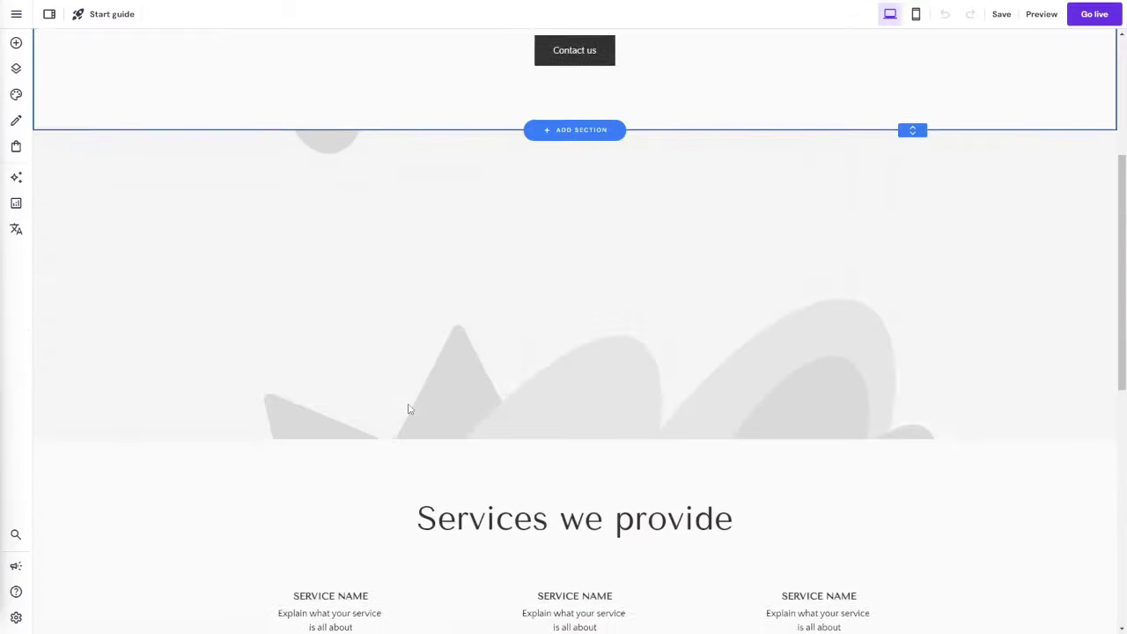
pyautogui.scroll(8, 410, 408)
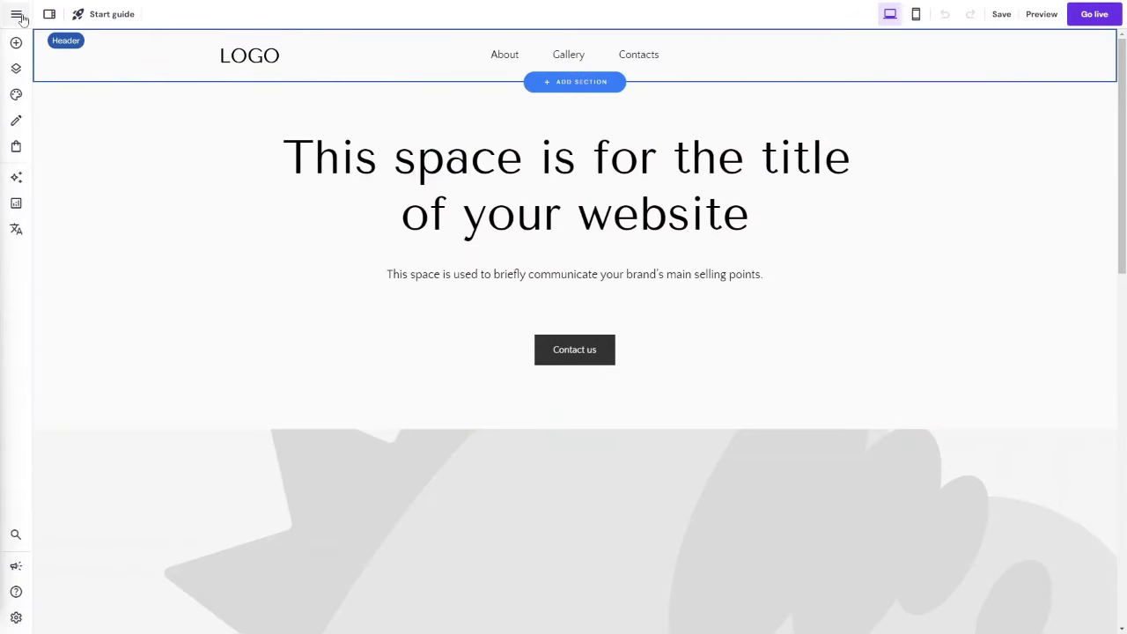
pyautogui.click(17, 18)
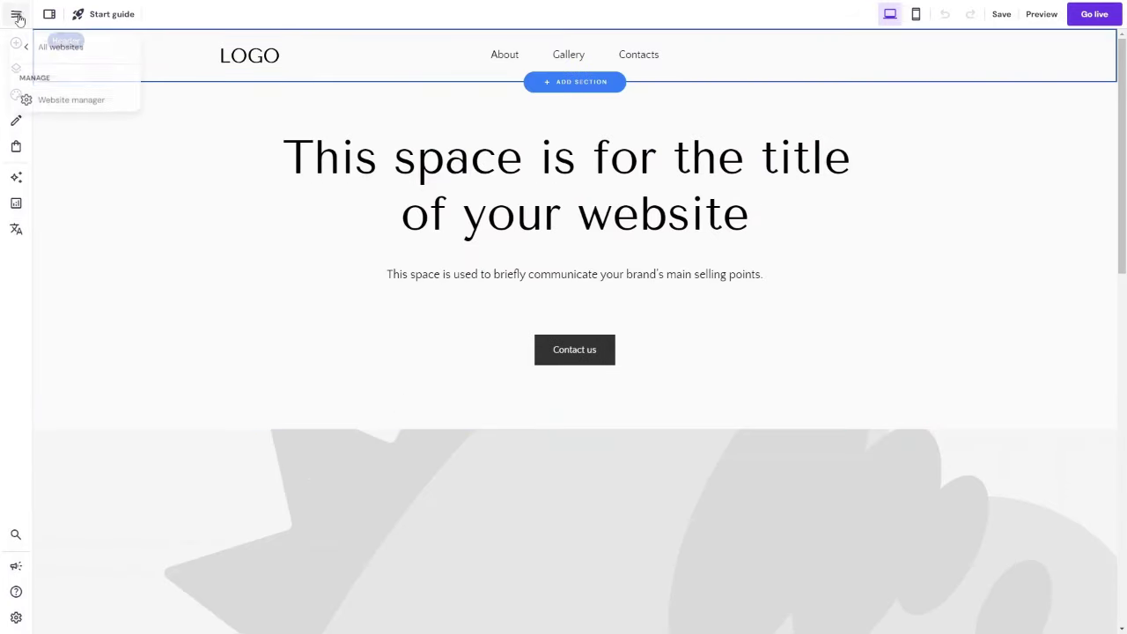
pyautogui.click(53, 138)
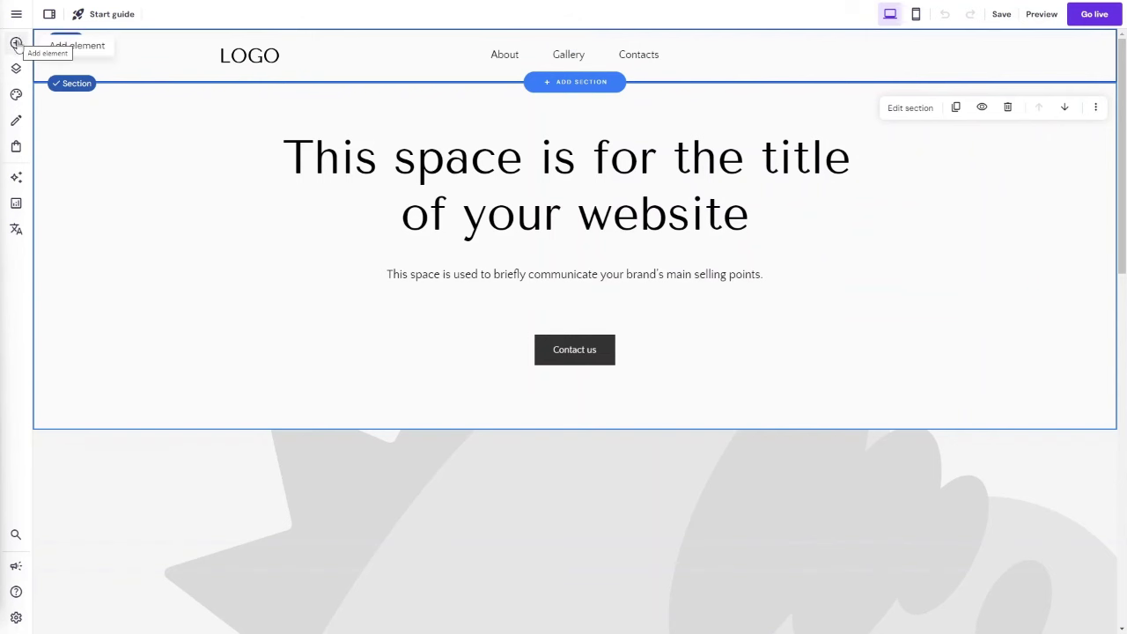
# Drop a Text element onto the hero, delete it, and show the pages and navigation list.
pyautogui.click(16, 44)
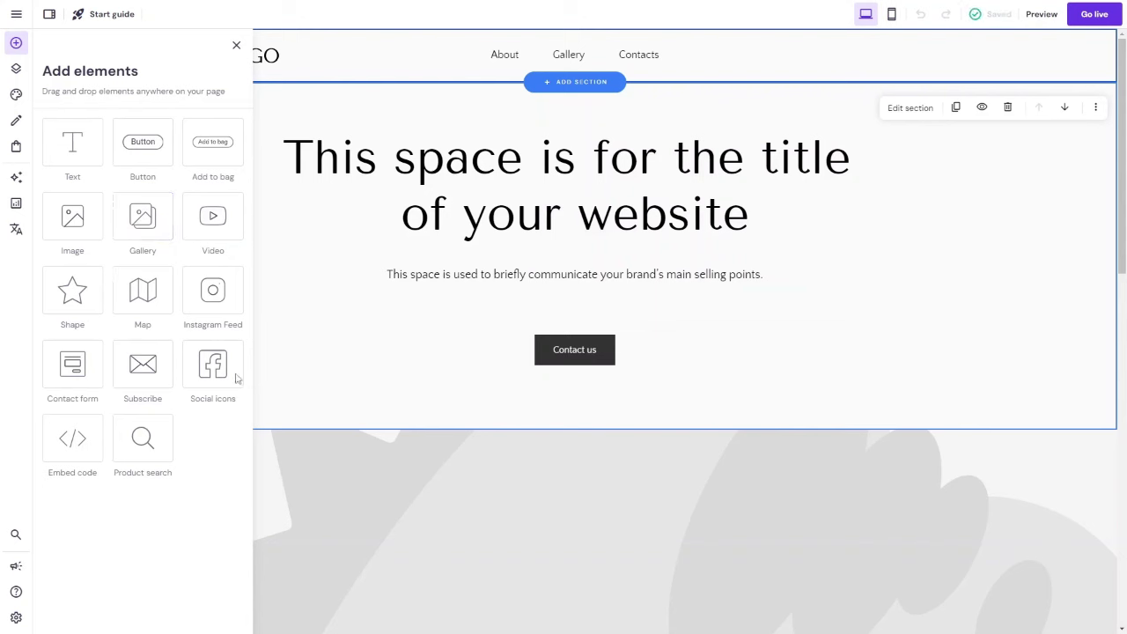
pyautogui.moveTo(69, 133); pyautogui.dragTo(593, 202)
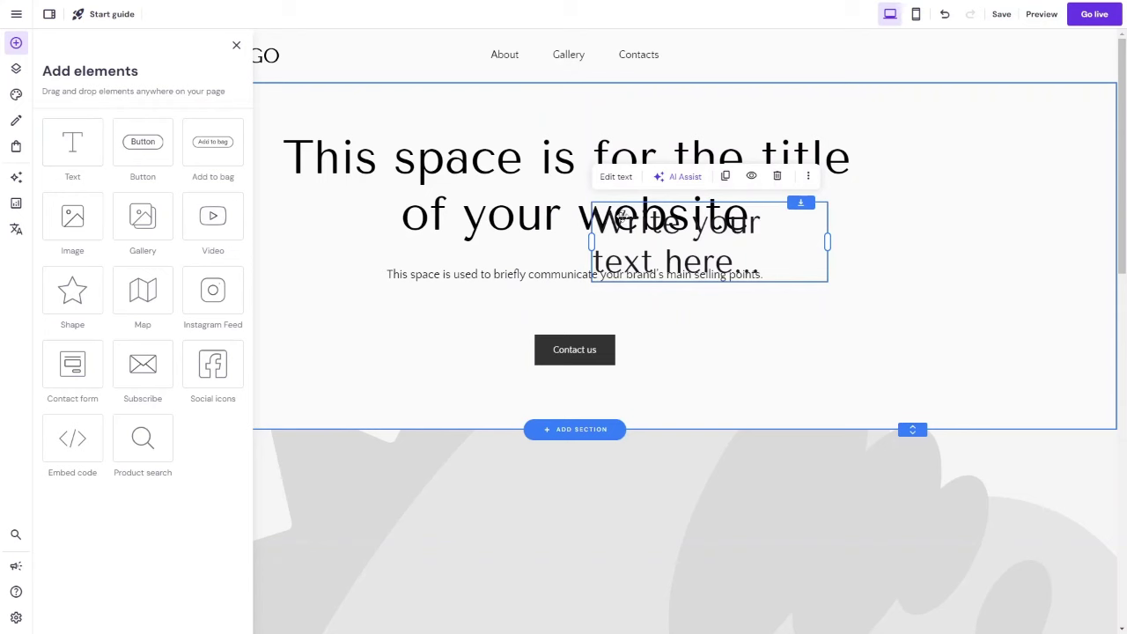
pyautogui.click(622, 215)
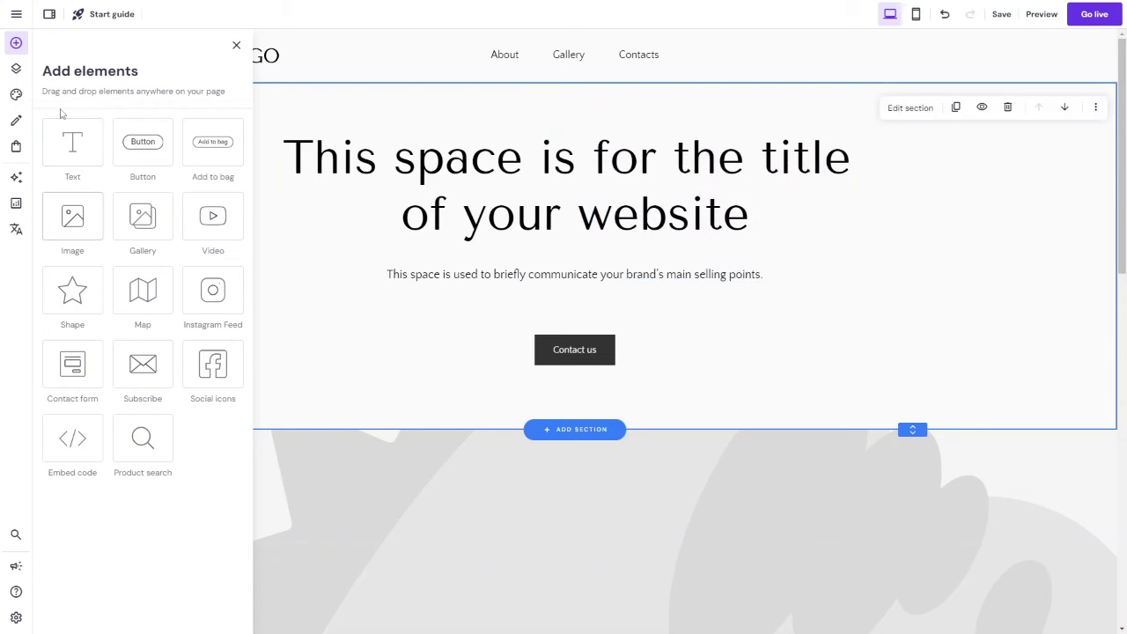
pyautogui.click(16, 70)
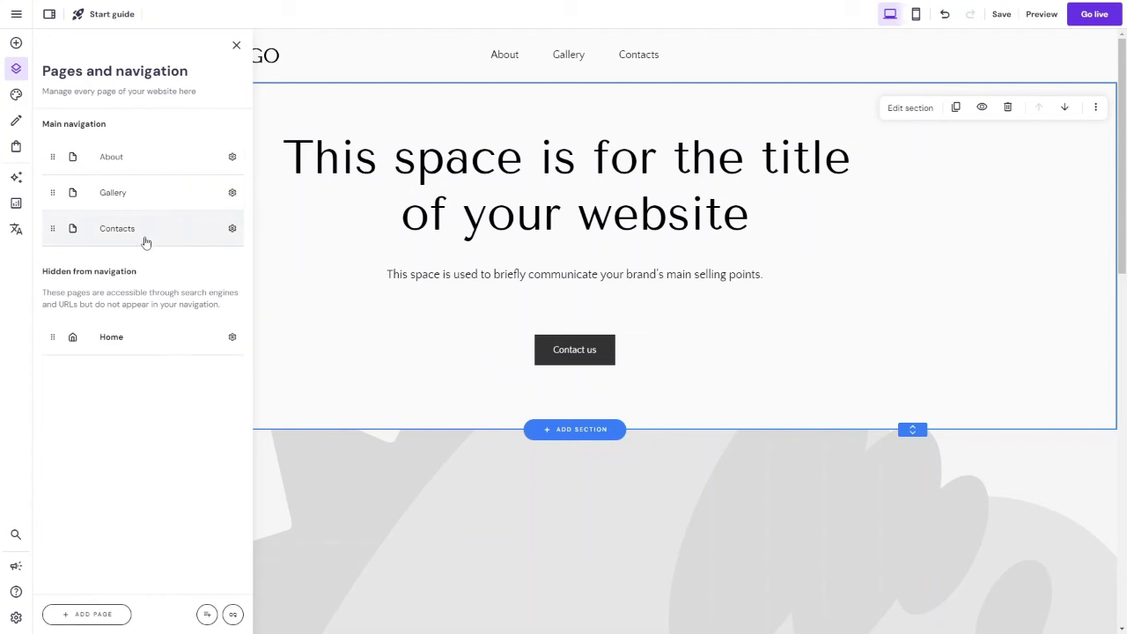
# Open Website styles on the Colors tab, listing palette colours from 62 uses down to one.
pyautogui.click(15, 94)
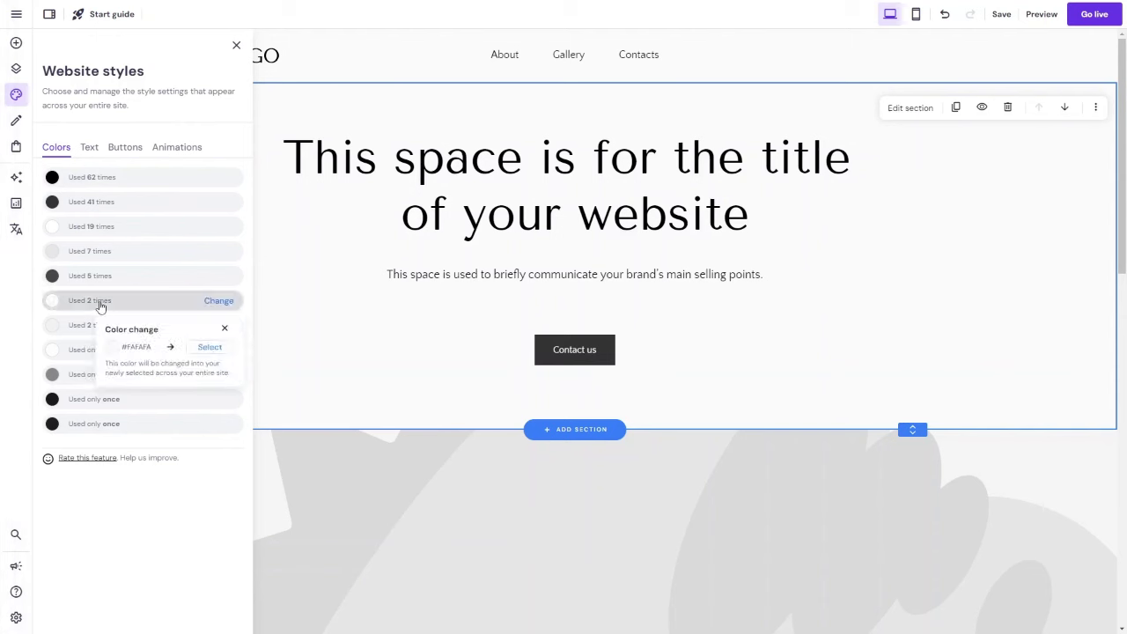
# Inspect the black colour used 62 times, then close Website styles without changing it.
pyautogui.click(98, 185)
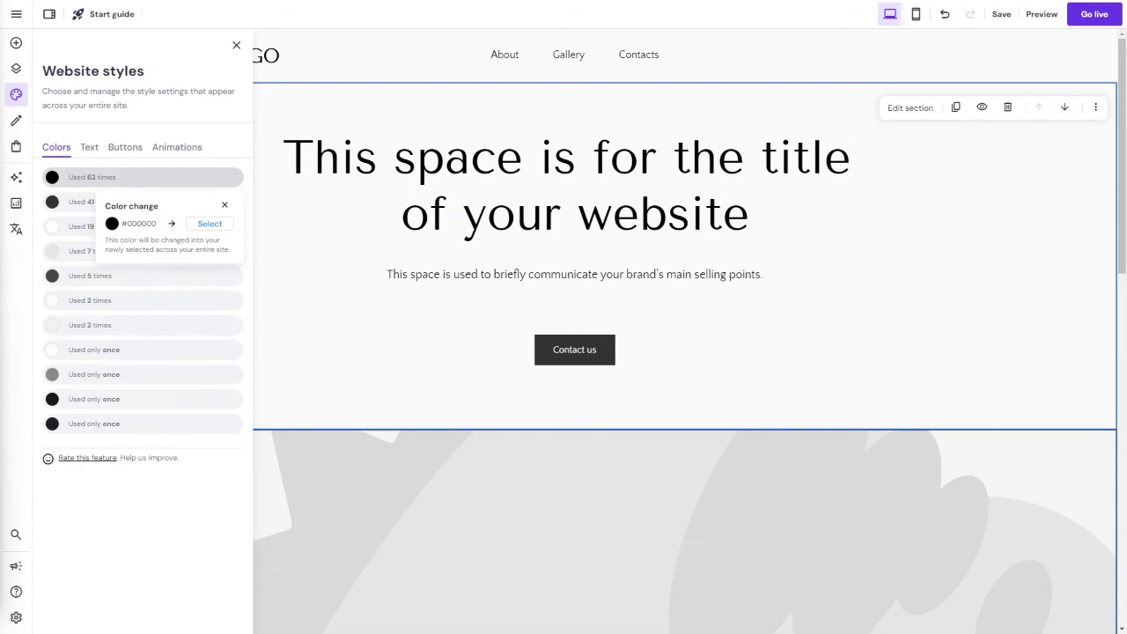
pyautogui.click(236, 47)
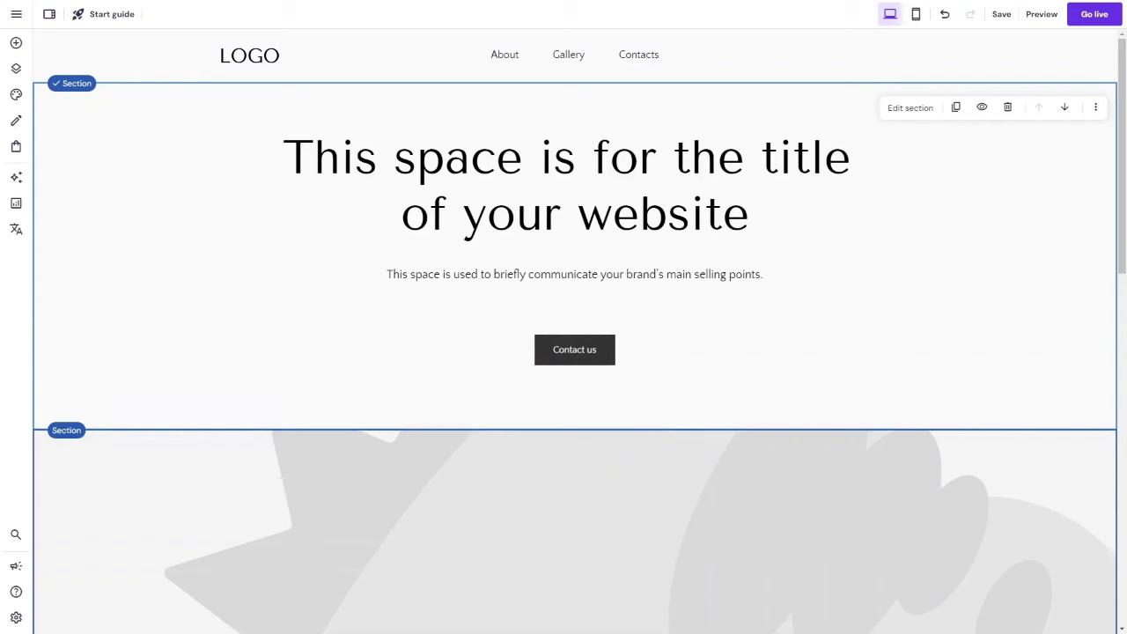
# Look over the Blog, Online store and AI tools panels, then open the Analytics settings.
pyautogui.click(18, 120)
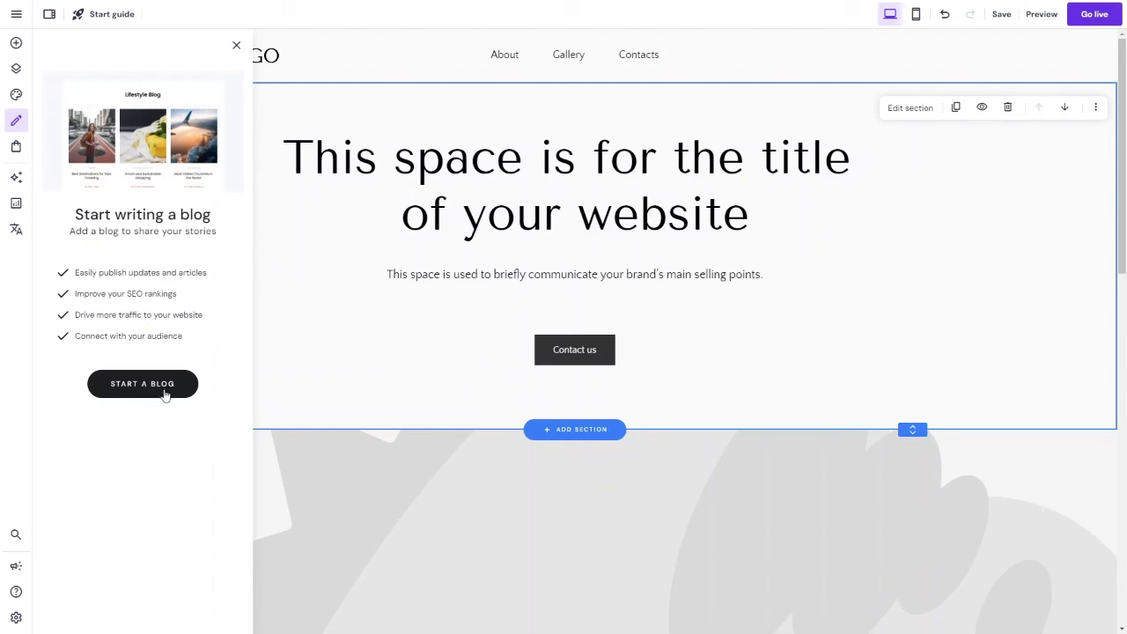
pyautogui.click(15, 146)
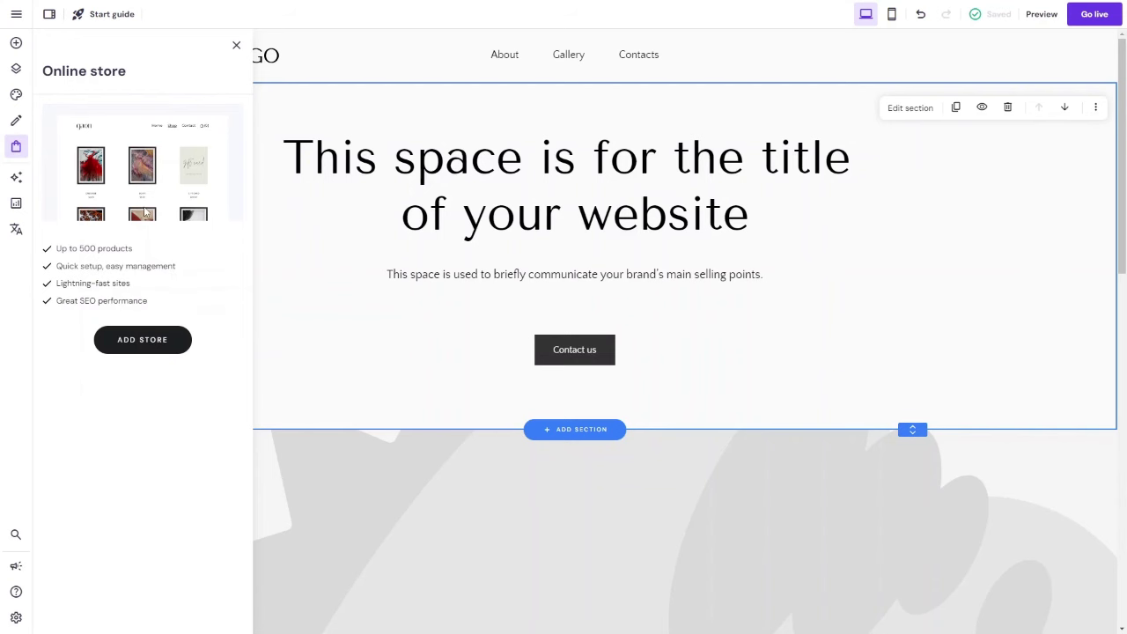
pyautogui.click(18, 177)
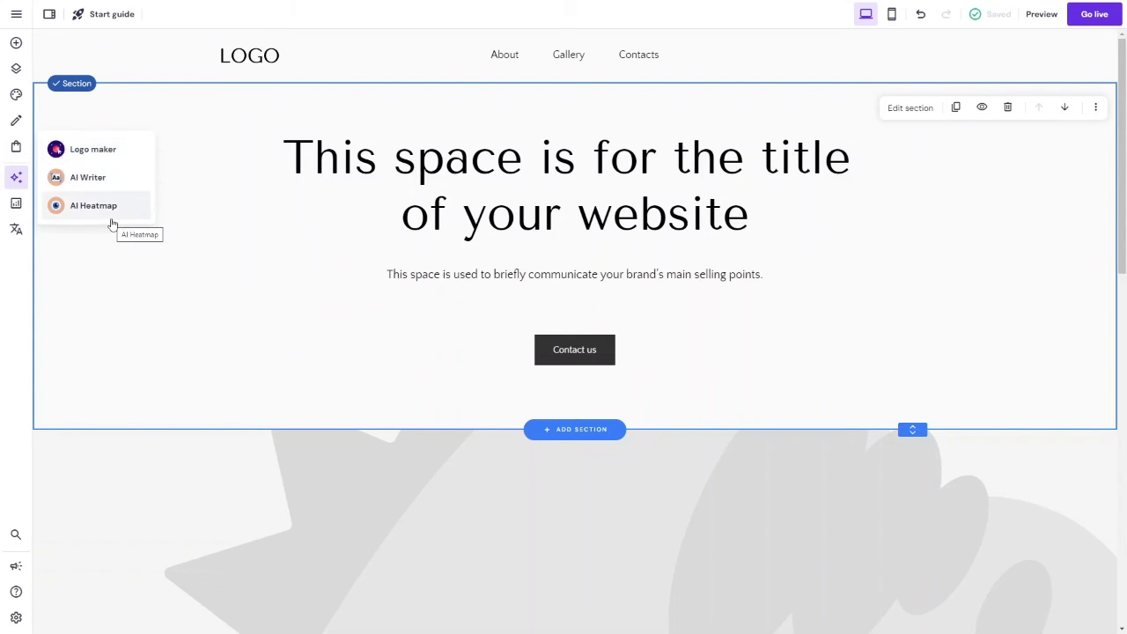
pyautogui.click(20, 208)
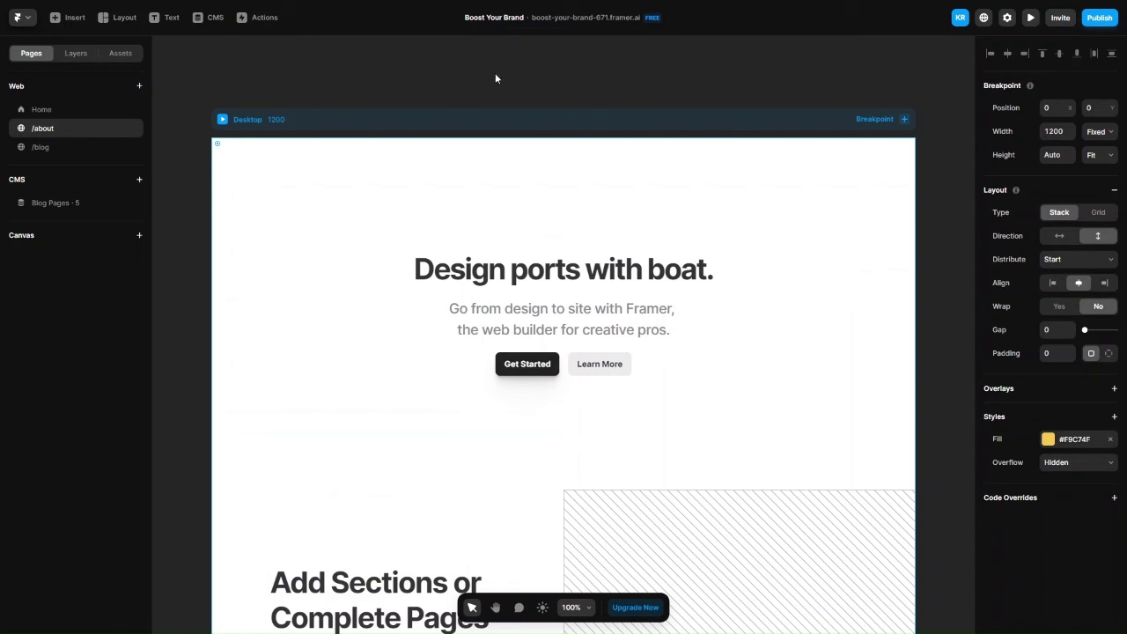
# Leave the Boost Your Brand project and return to the Framer dashboard via the logo menu.
pyautogui.click(22, 17)
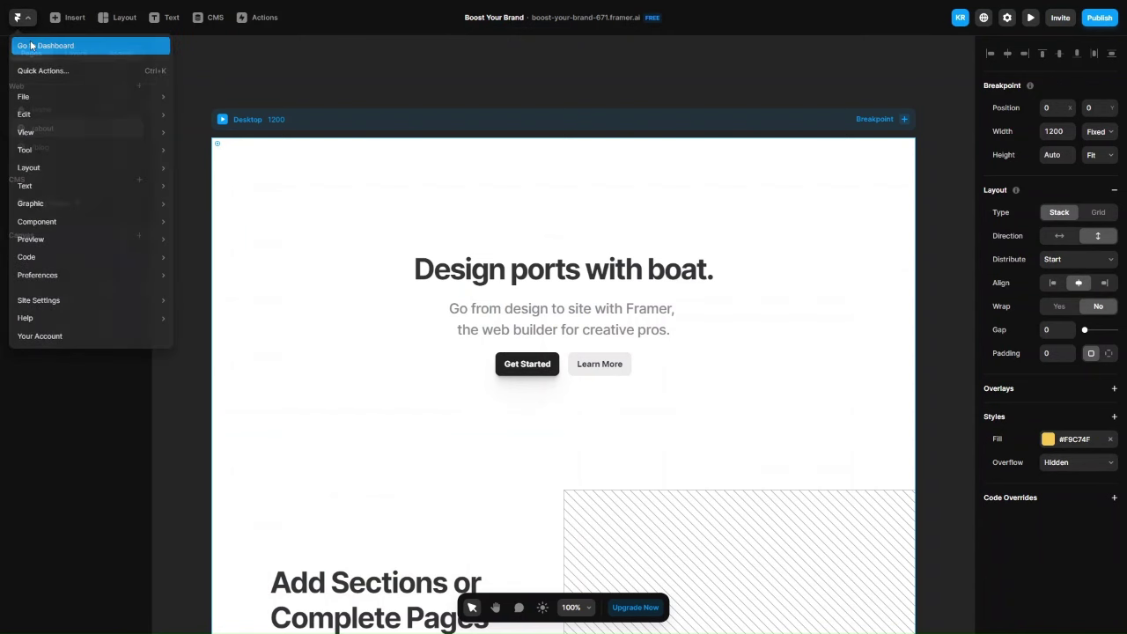
pyautogui.click(30, 45)
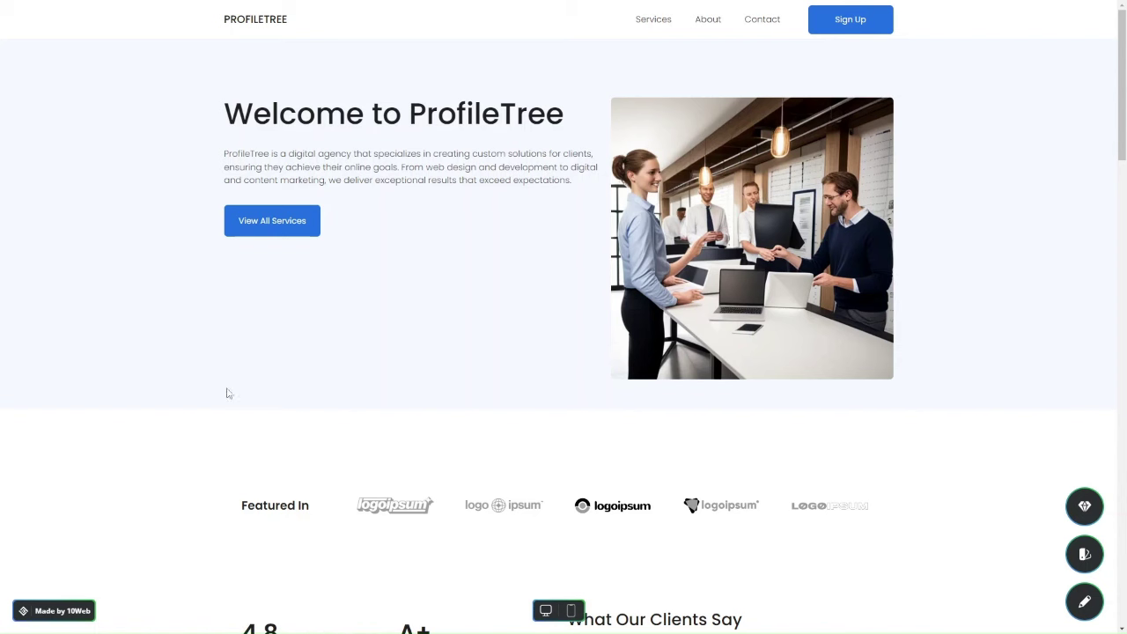
# Scroll down through the ProfileTree homepage preview and back up to the top.
pyautogui.scroll(-8, 371, 428)
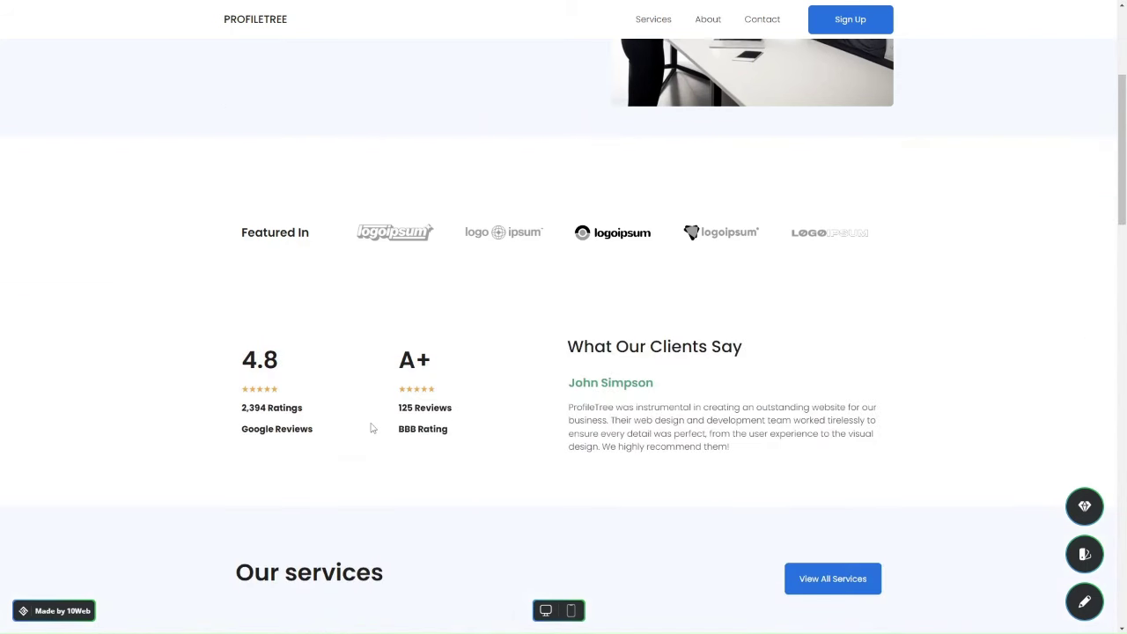
pyautogui.scroll(-3, 431, 408)
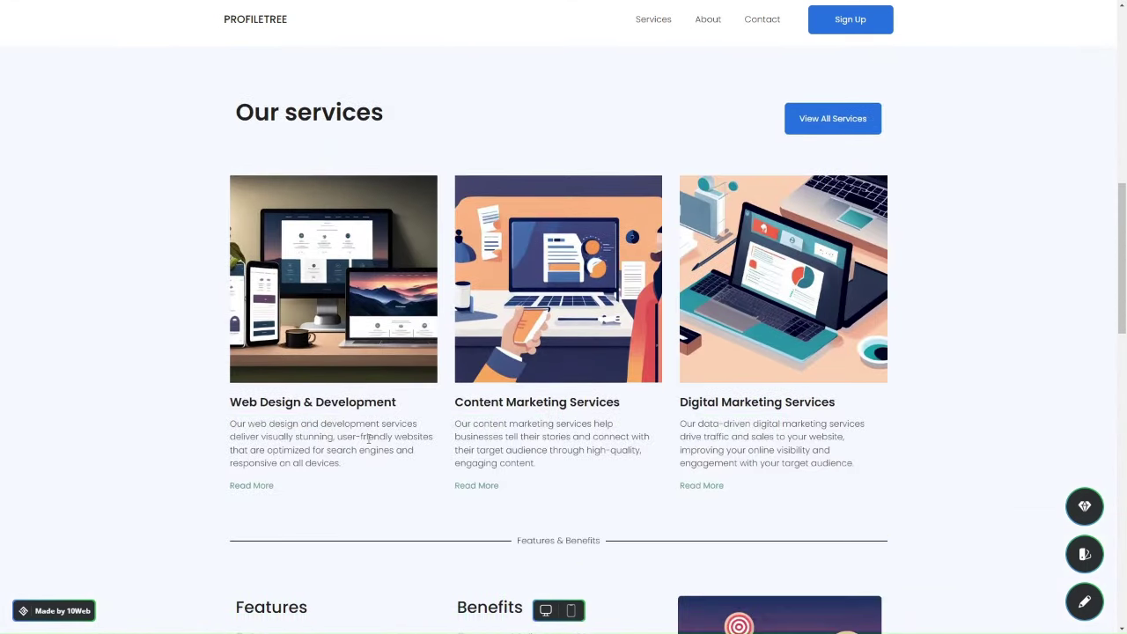
pyautogui.scroll(2, 368, 439)
pyautogui.scroll(10, 369, 439)
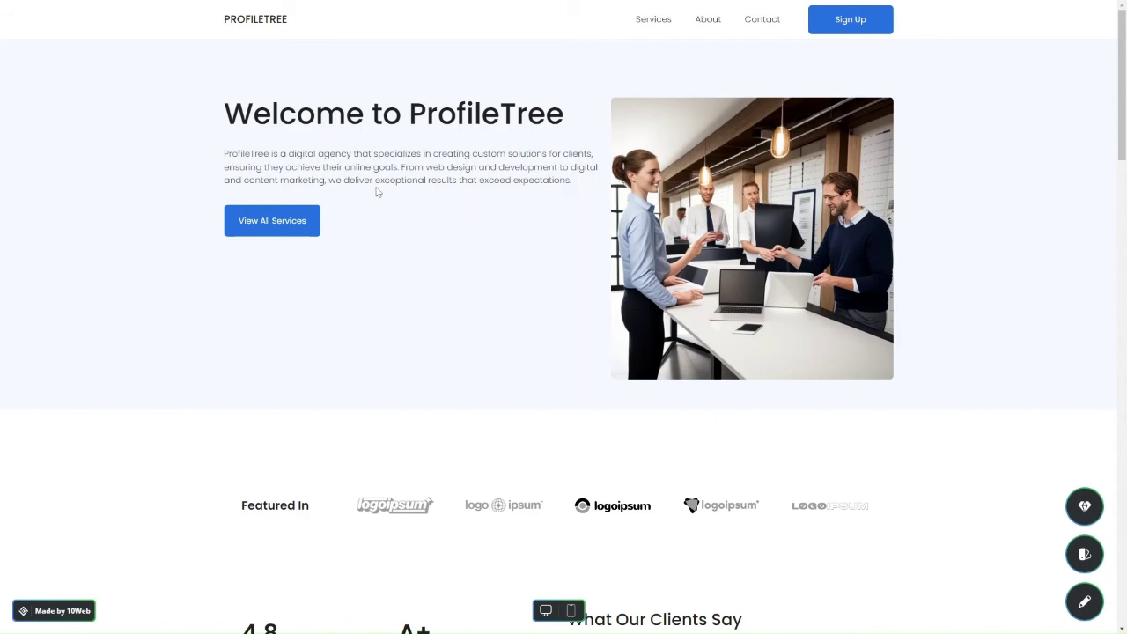
pyautogui.scroll(-4, 478, 312)
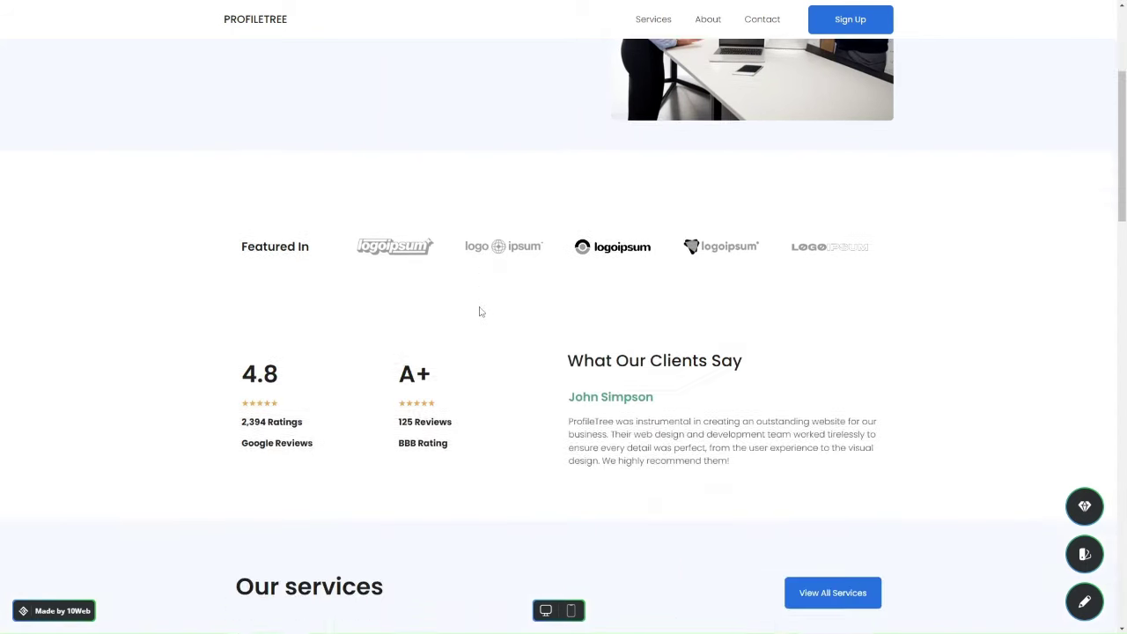
pyautogui.scroll(4, 478, 312)
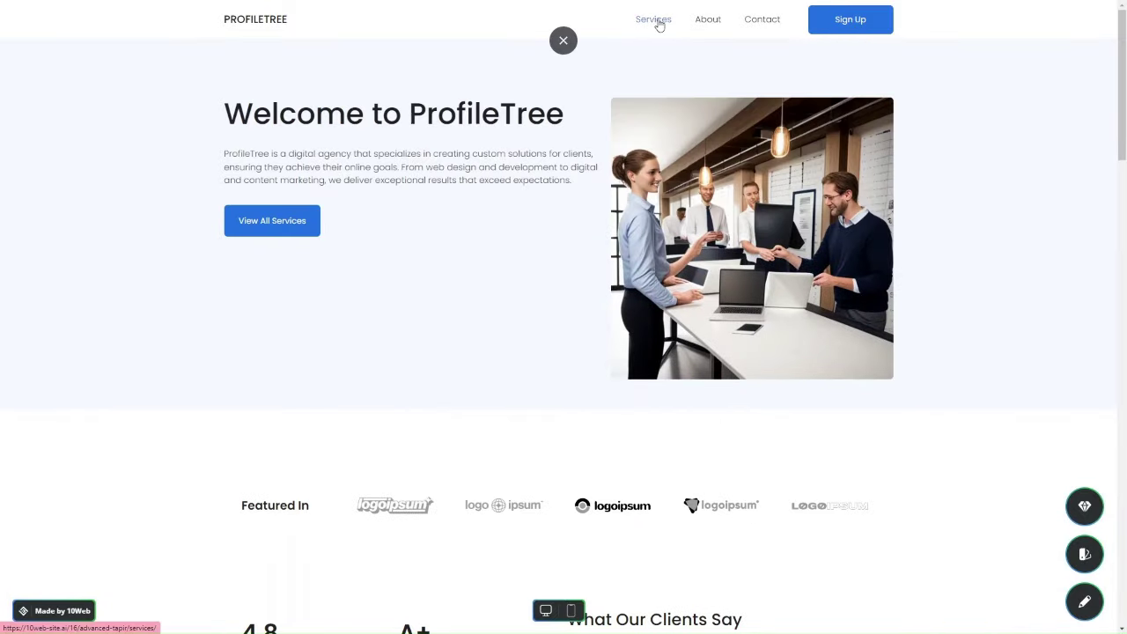
# Visit the All Services page, then return to the ProfileTree homepage and scroll through it.
pyautogui.click(659, 24)
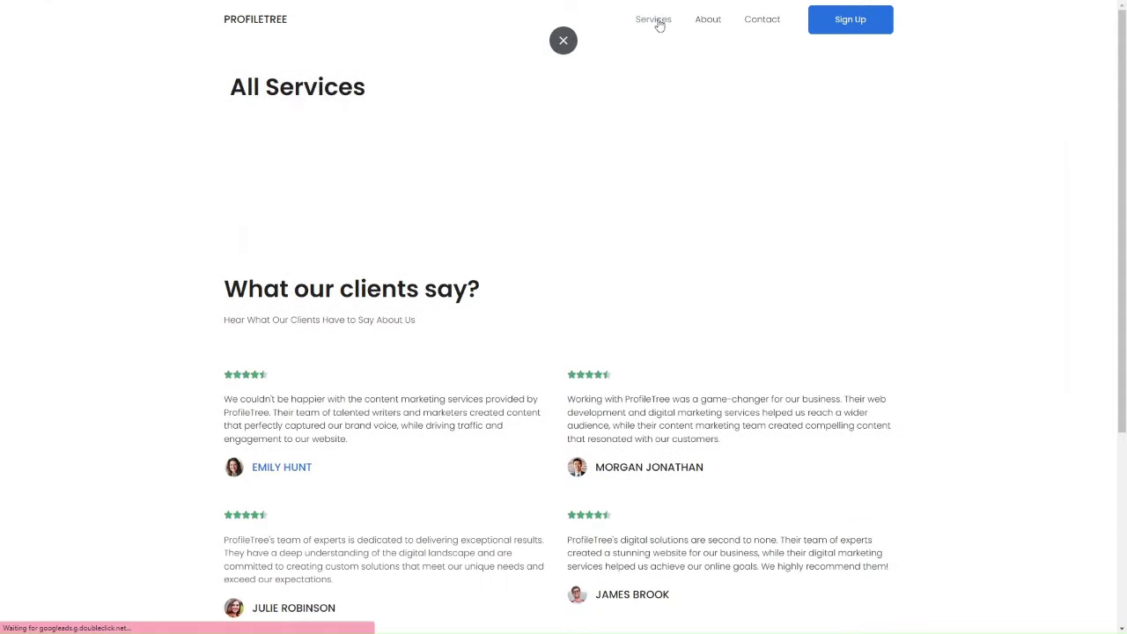
pyautogui.click(280, 24)
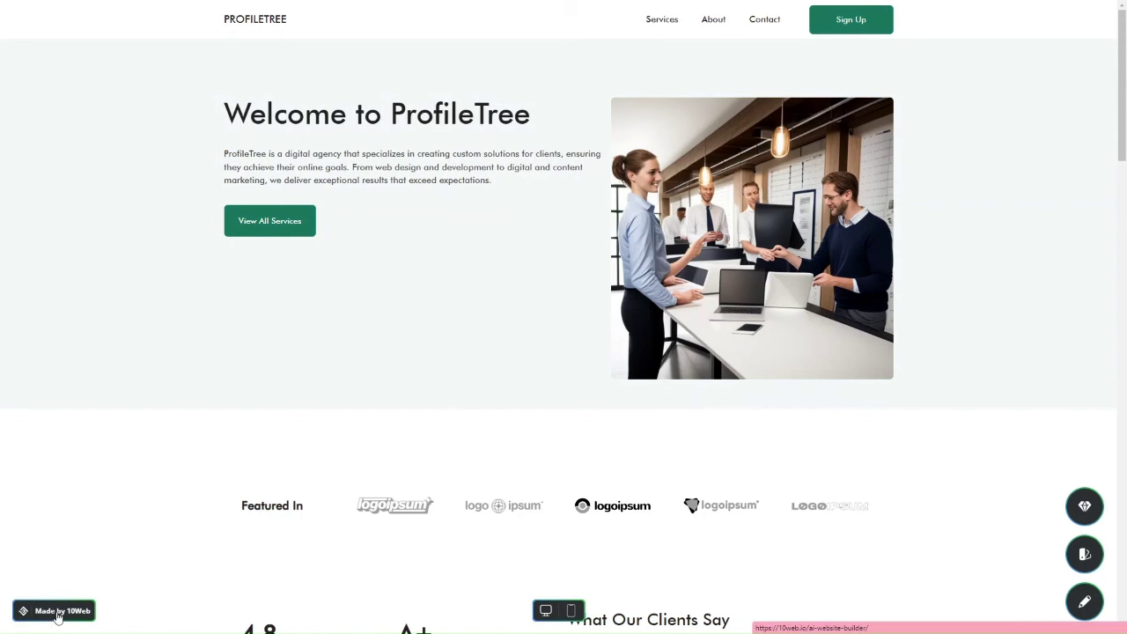
pyautogui.scroll(-1, 61, 615)
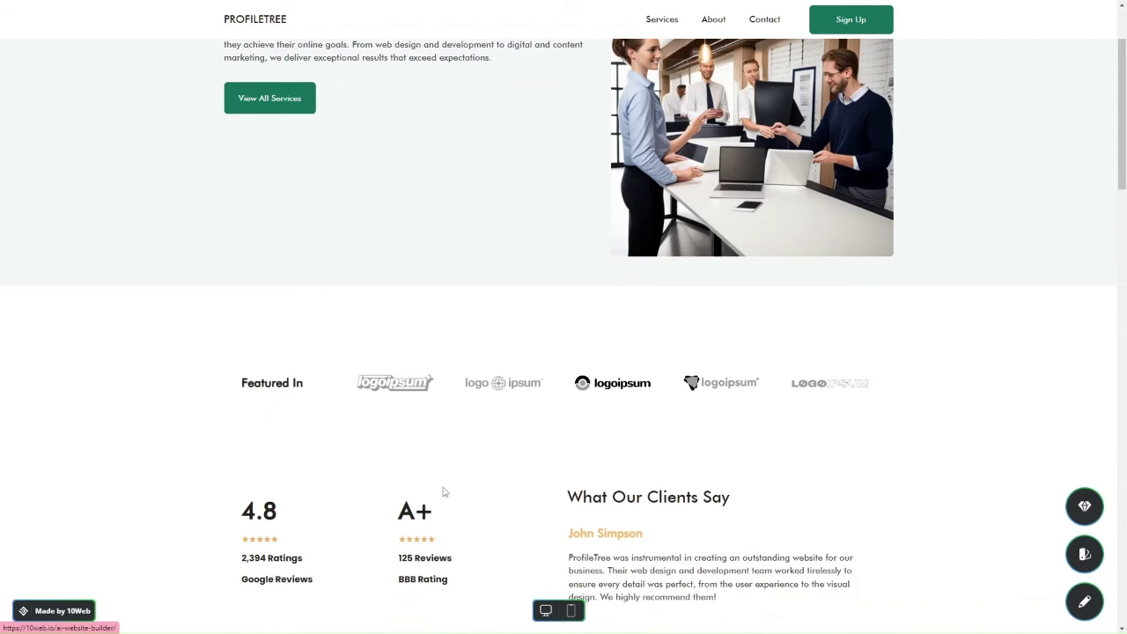
pyautogui.scroll(-1, 443, 529)
pyautogui.scroll(2, 494, 590)
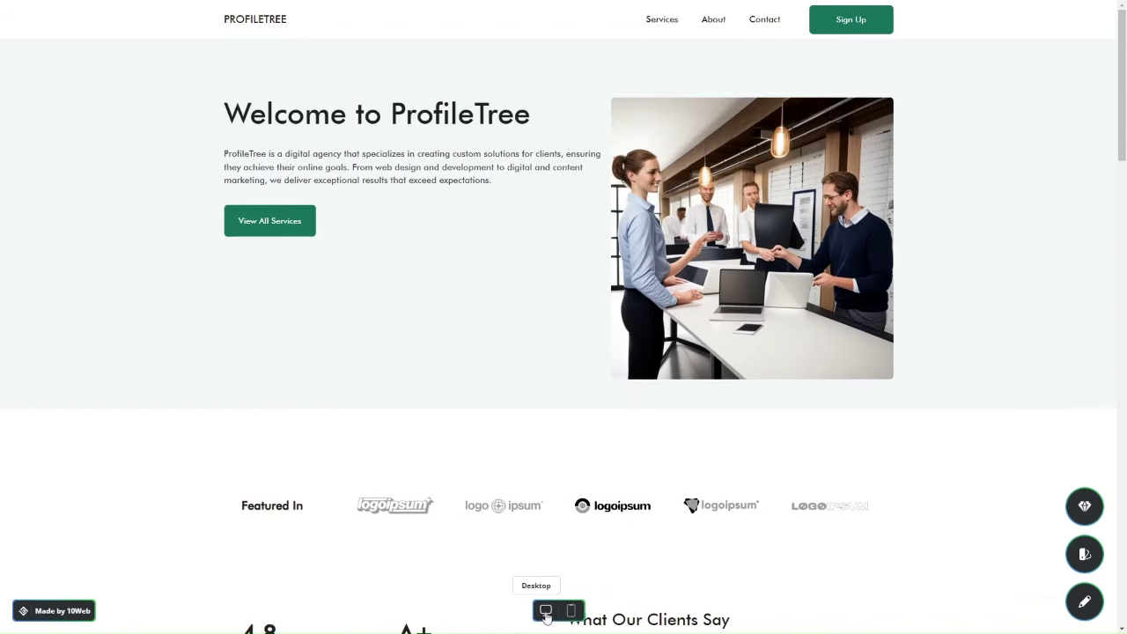
# Preview and scroll the ProfileTree page in mobile layout, then switch back to desktop layout.
pyautogui.click(571, 610)
pyautogui.scroll(-15, 569, 371)
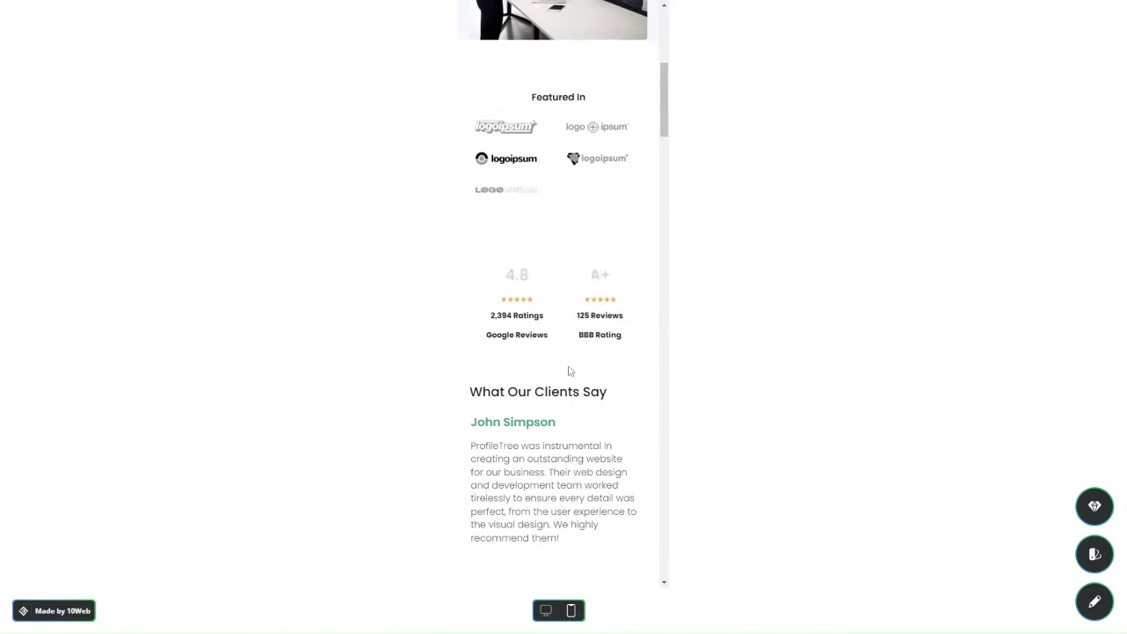
pyautogui.scroll(-5, 569, 370)
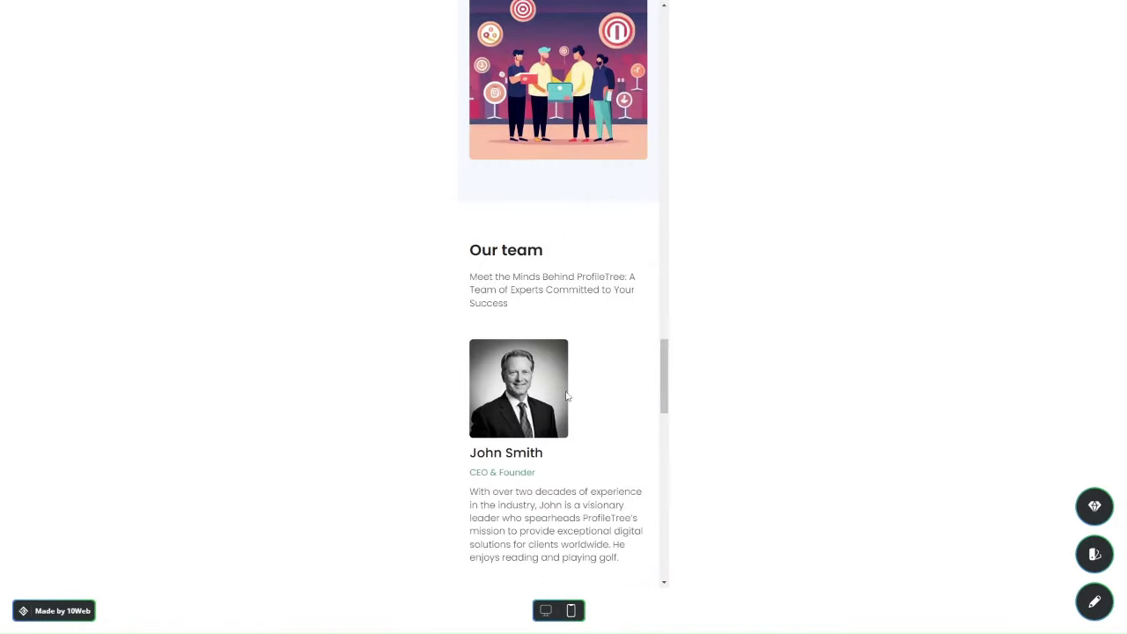
pyautogui.click(546, 610)
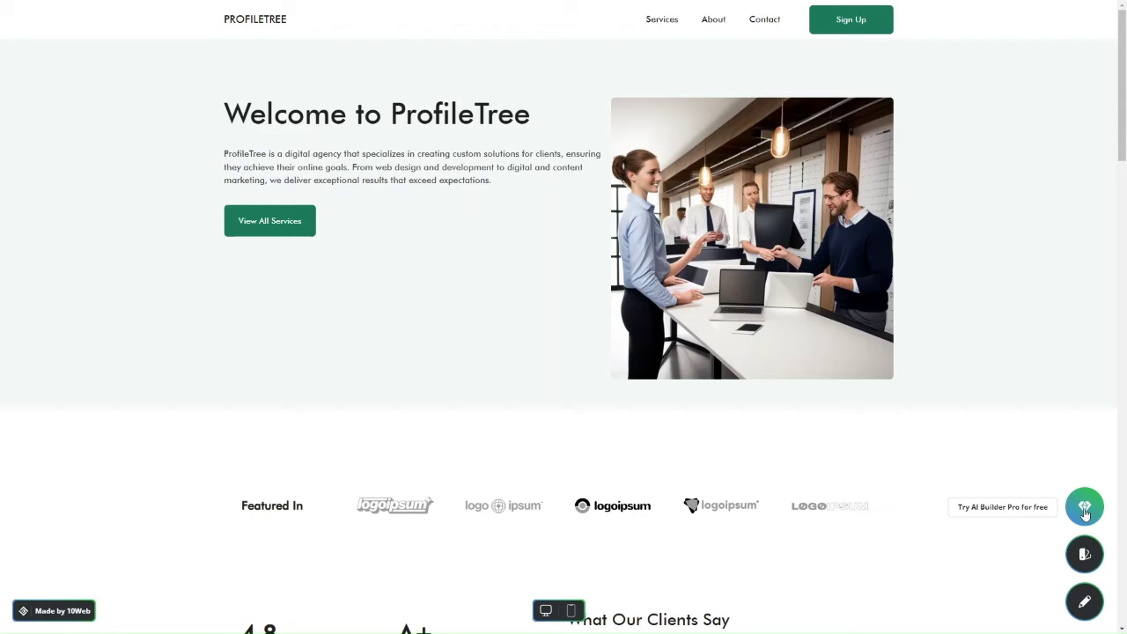
pyautogui.click(1087, 511)
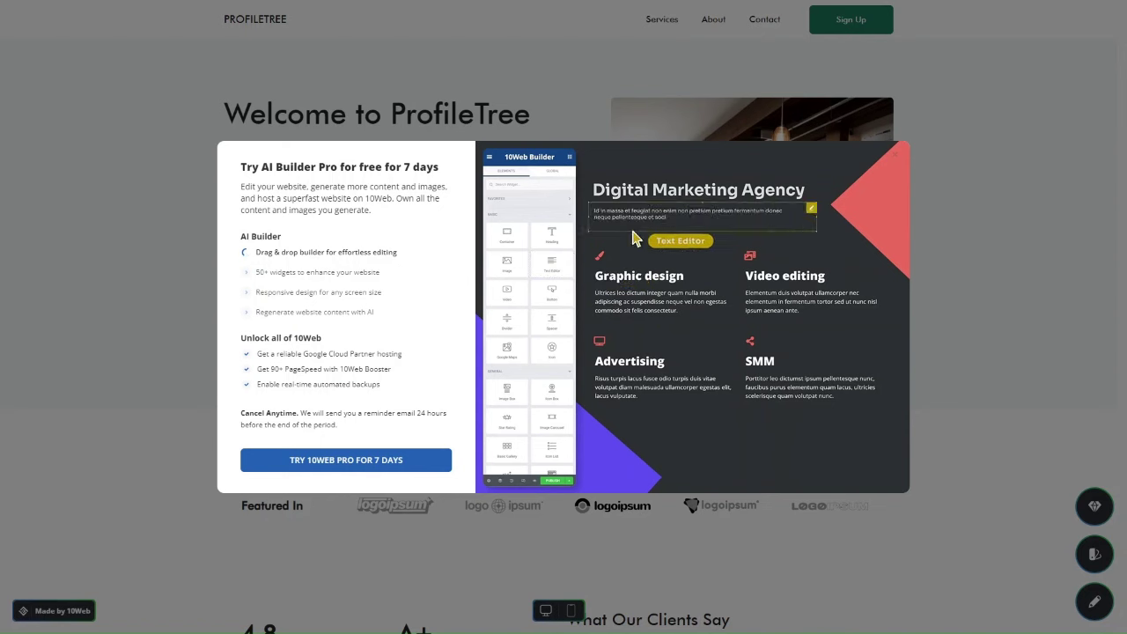
pyautogui.click(939, 261)
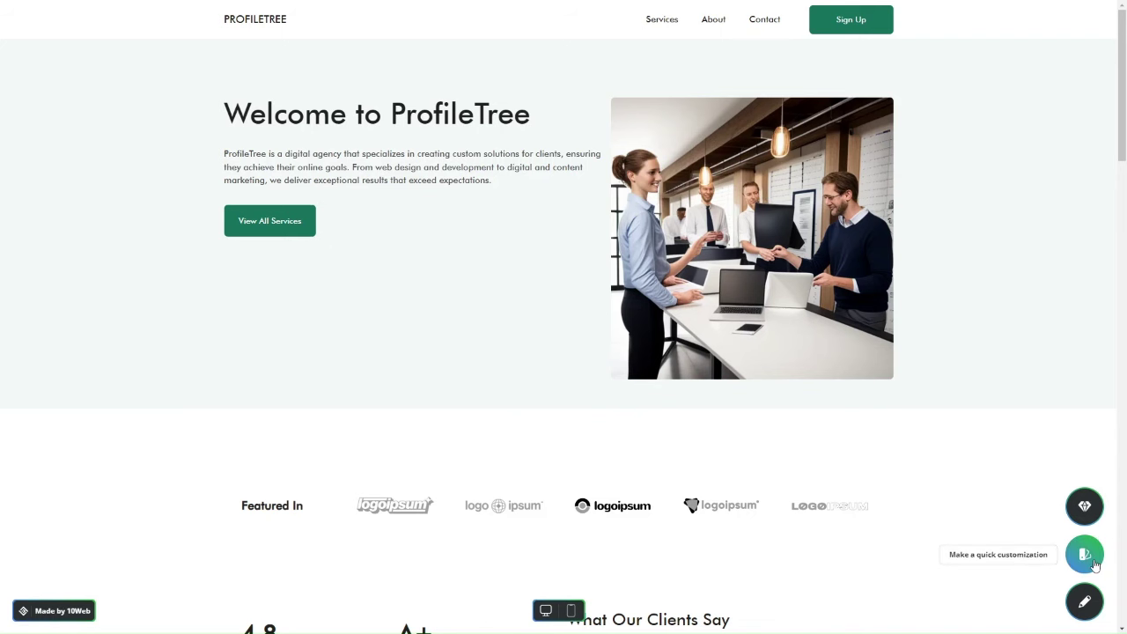
# Try the Clean, Classic, Ocean and Forest colour palettes in the quick-customization panel.
pyautogui.click(1091, 555)
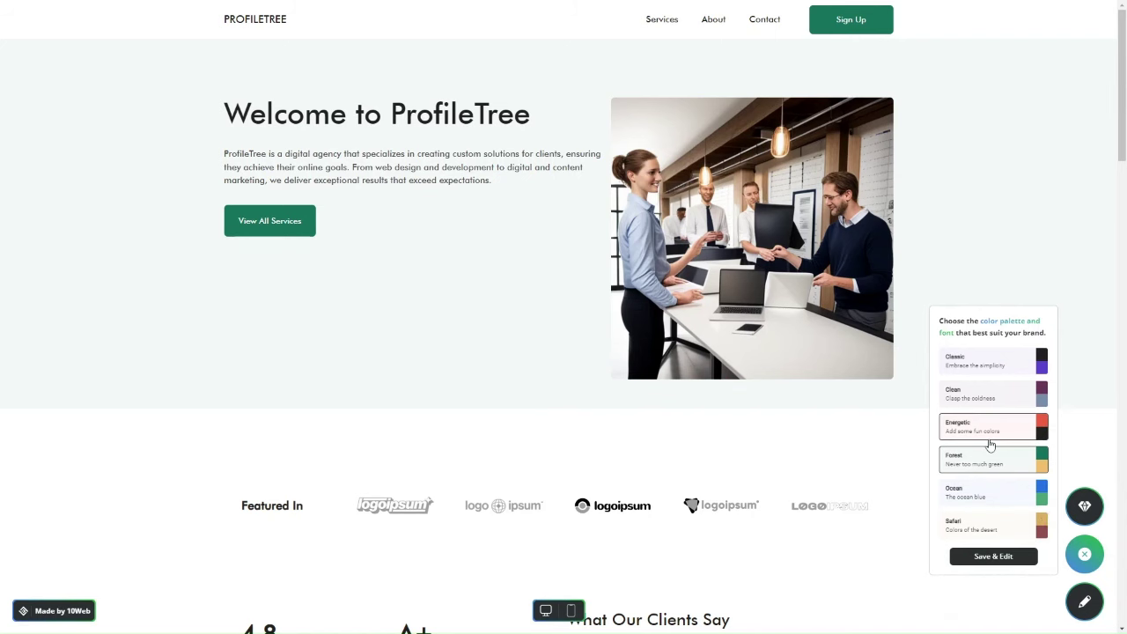
pyautogui.scroll(-2, 990, 444)
pyautogui.scroll(-1, 990, 444)
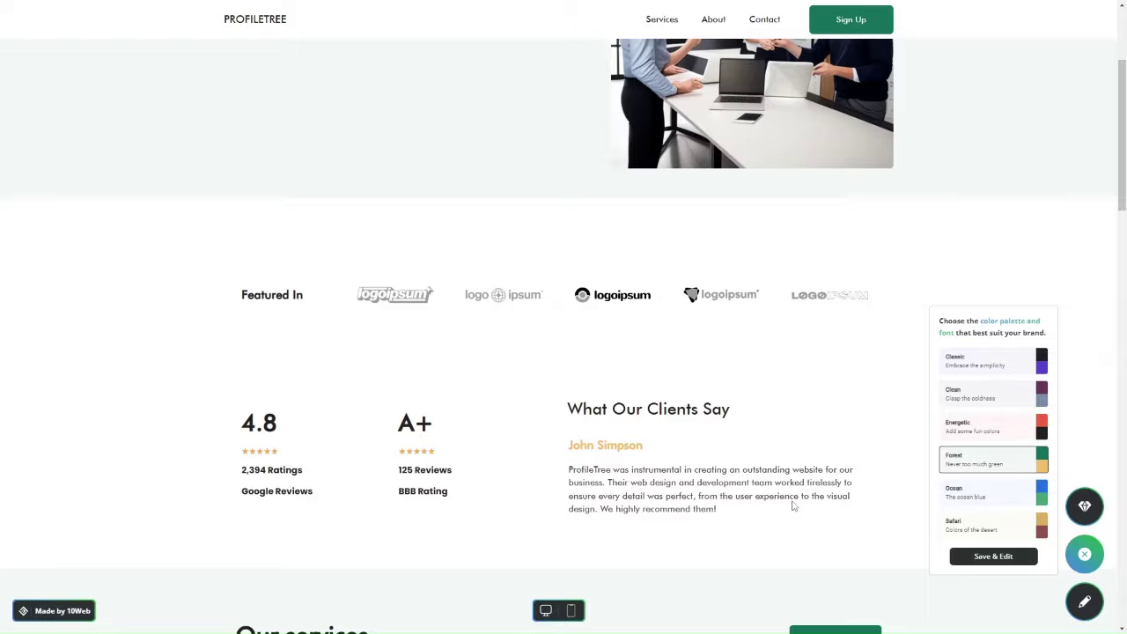
pyautogui.scroll(-3, 794, 506)
pyautogui.scroll(-5, 684, 438)
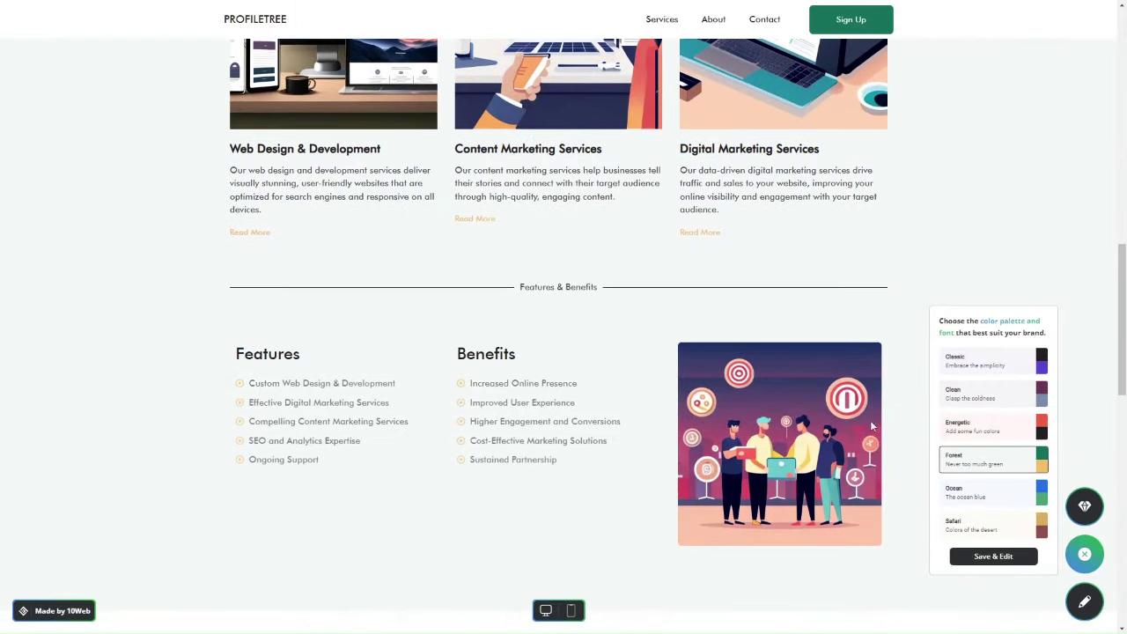
pyautogui.click(957, 393)
pyautogui.scroll(10, 748, 343)
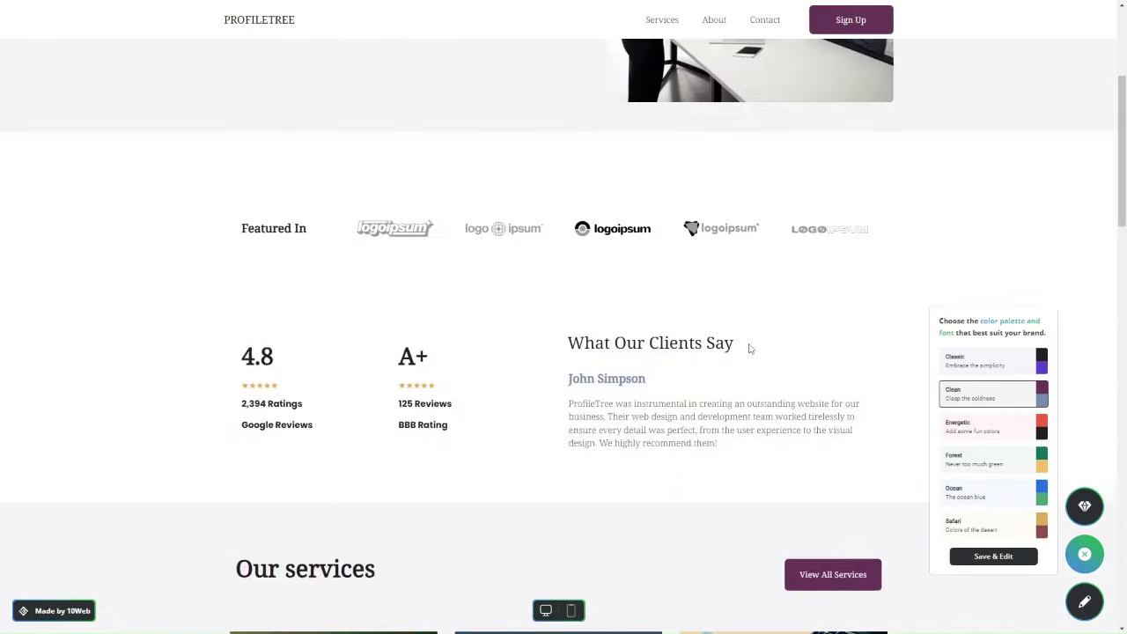
pyautogui.click(962, 368)
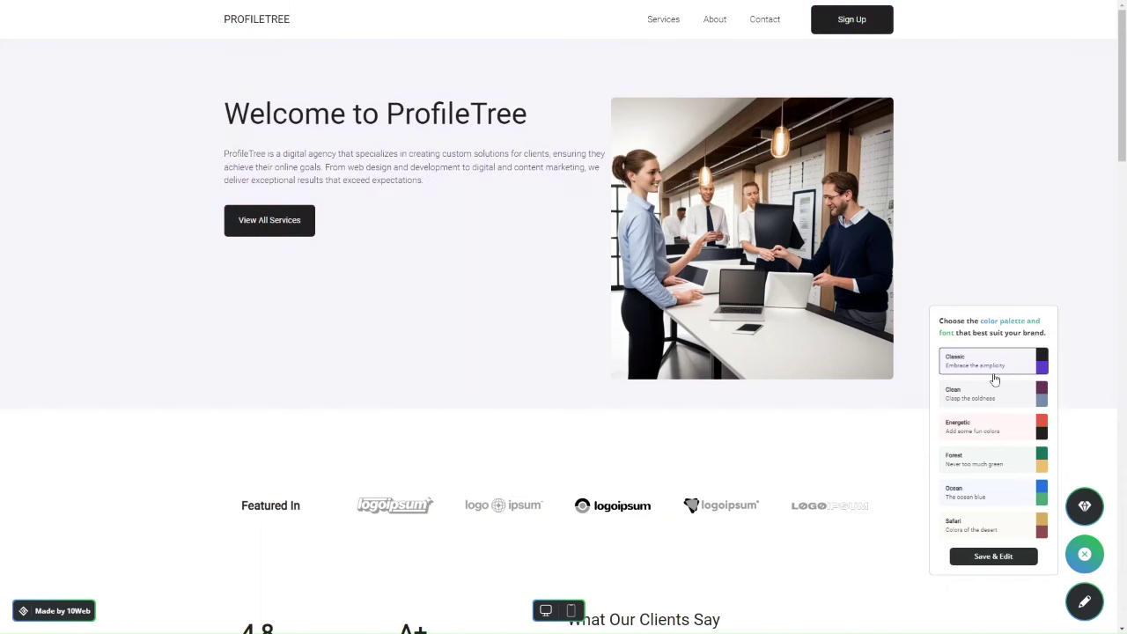
pyautogui.click(982, 507)
pyautogui.click(976, 462)
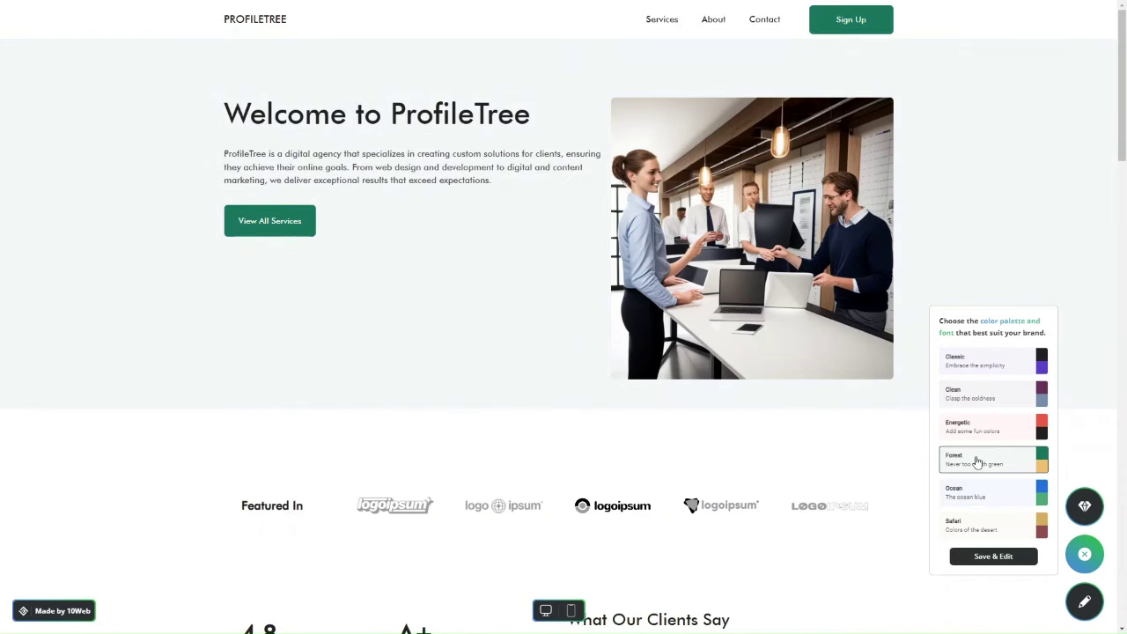
pyautogui.click(976, 368)
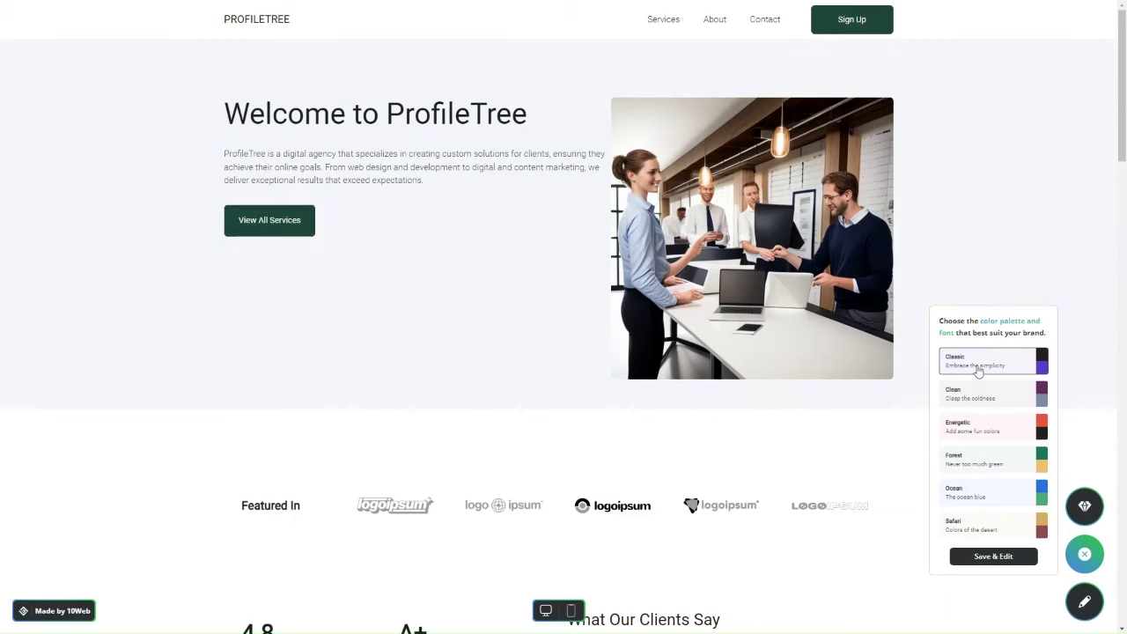
# Apply the green Forest palette, close the panel, and open the site in the builder editor.
pyautogui.click(807, 449)
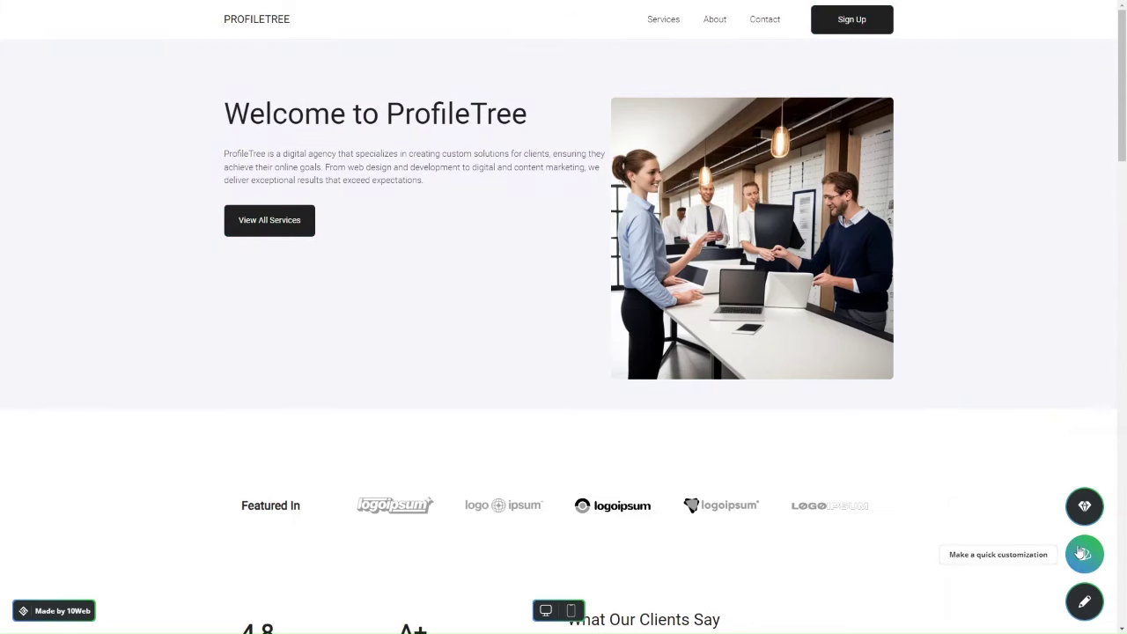
pyautogui.click(1083, 553)
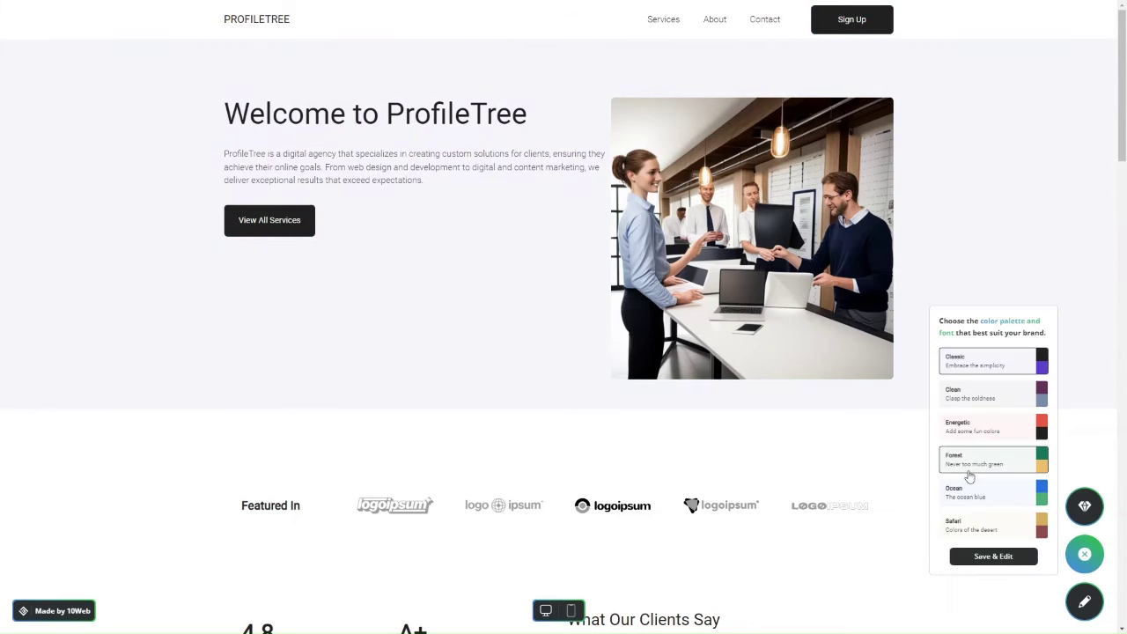
pyautogui.click(976, 471)
pyautogui.click(832, 493)
pyautogui.scroll(-4, 833, 489)
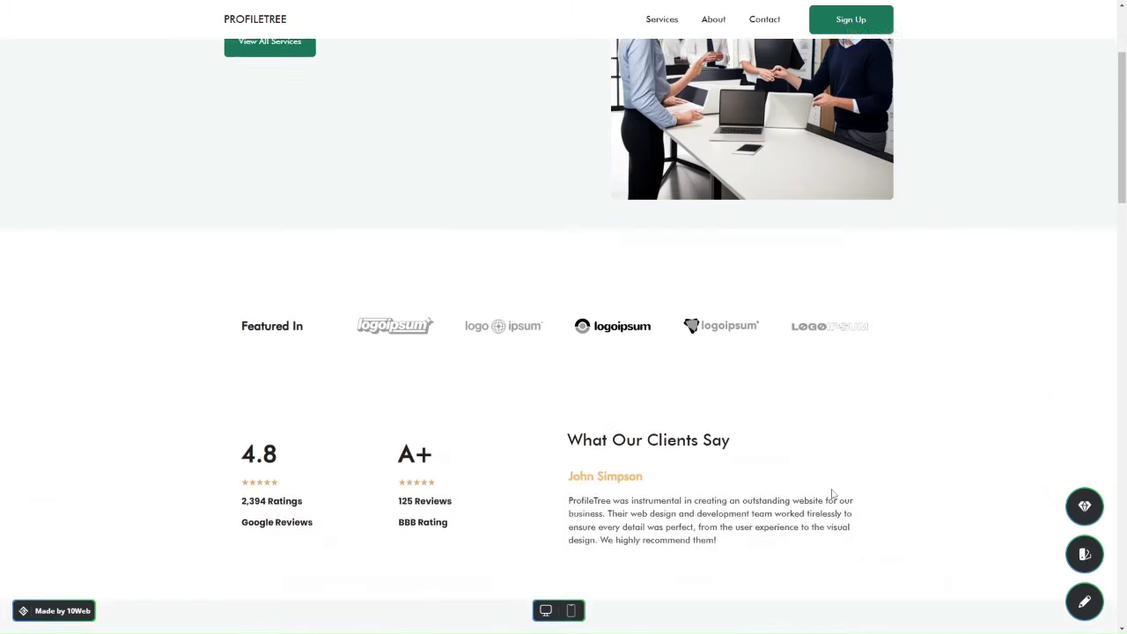
pyautogui.click(1085, 602)
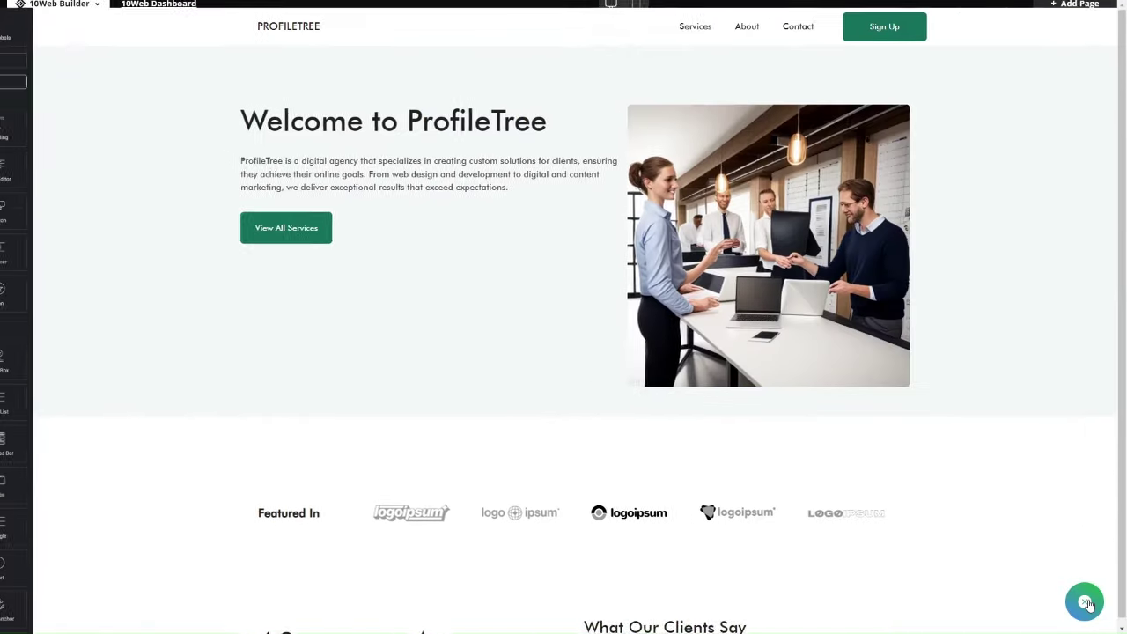
# Scroll through the Elements panel to browse the Basic, General and Premium widgets.
pyautogui.scroll(-3, 93, 297)
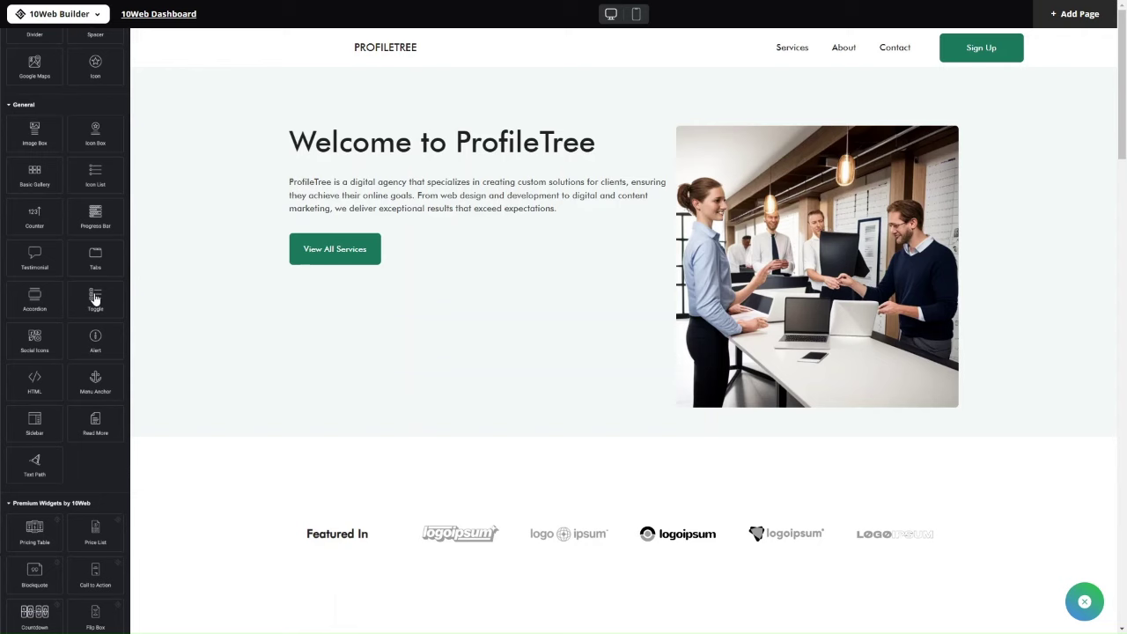
pyautogui.scroll(3, 93, 297)
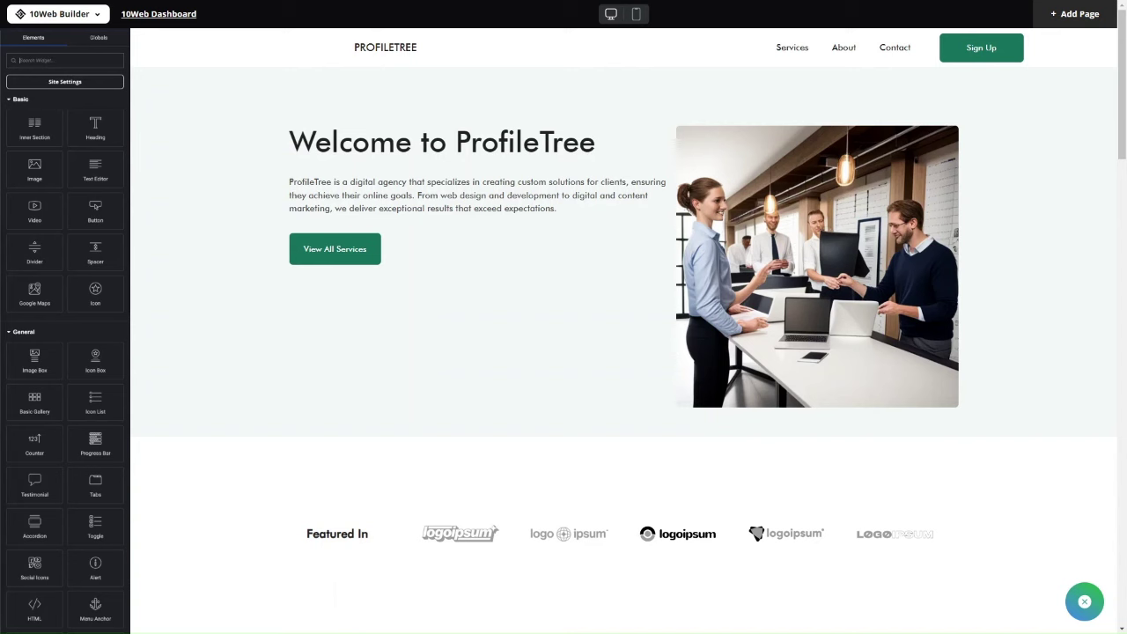
pyautogui.scroll(-10, 106, 312)
pyautogui.scroll(10, 106, 312)
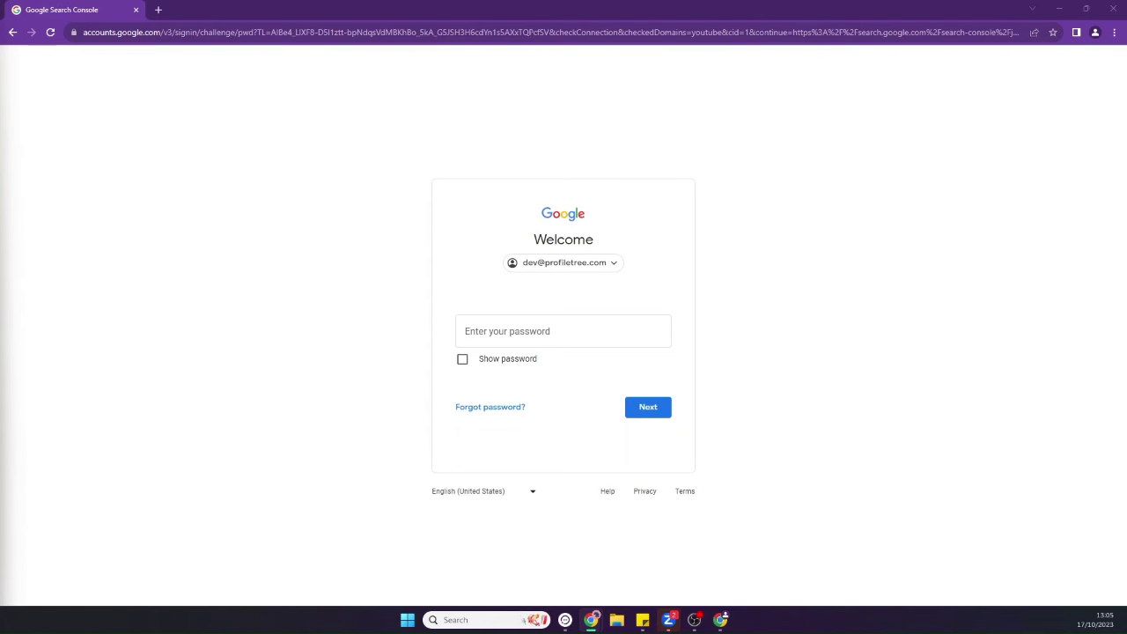
# Sign in to the Google account by pasting the account password and submitting.
pyautogui.click(516, 333)
pyautogui.hotkey('ctrl', 'v')
pyautogui.click(658, 415)
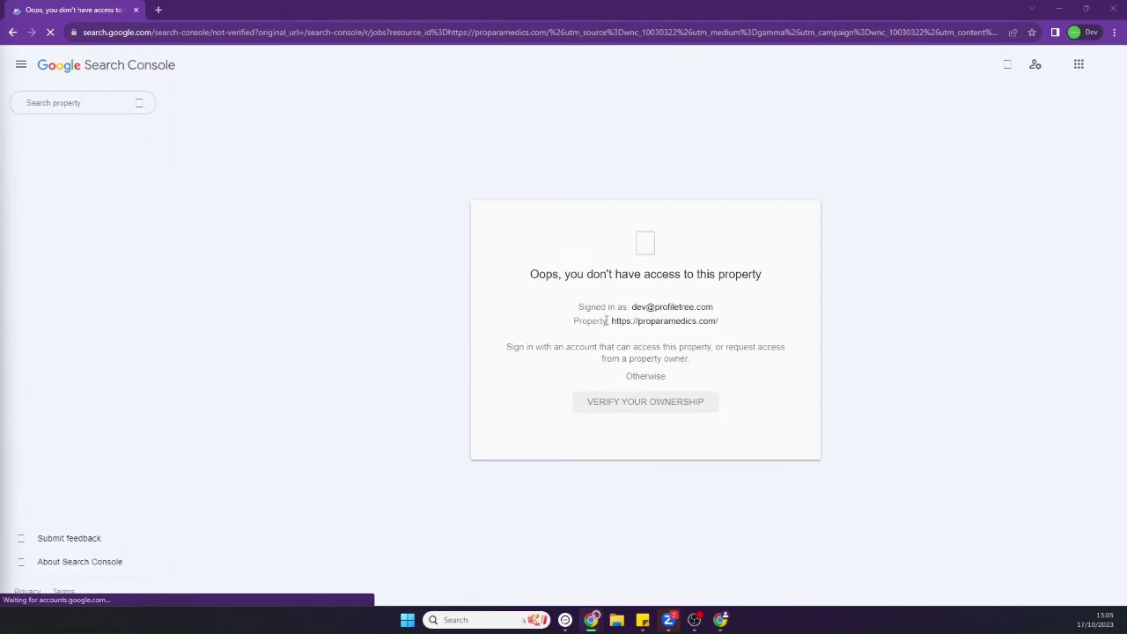
# Search Google for 'gmail' from the address bar.
pyautogui.click(113, 32)
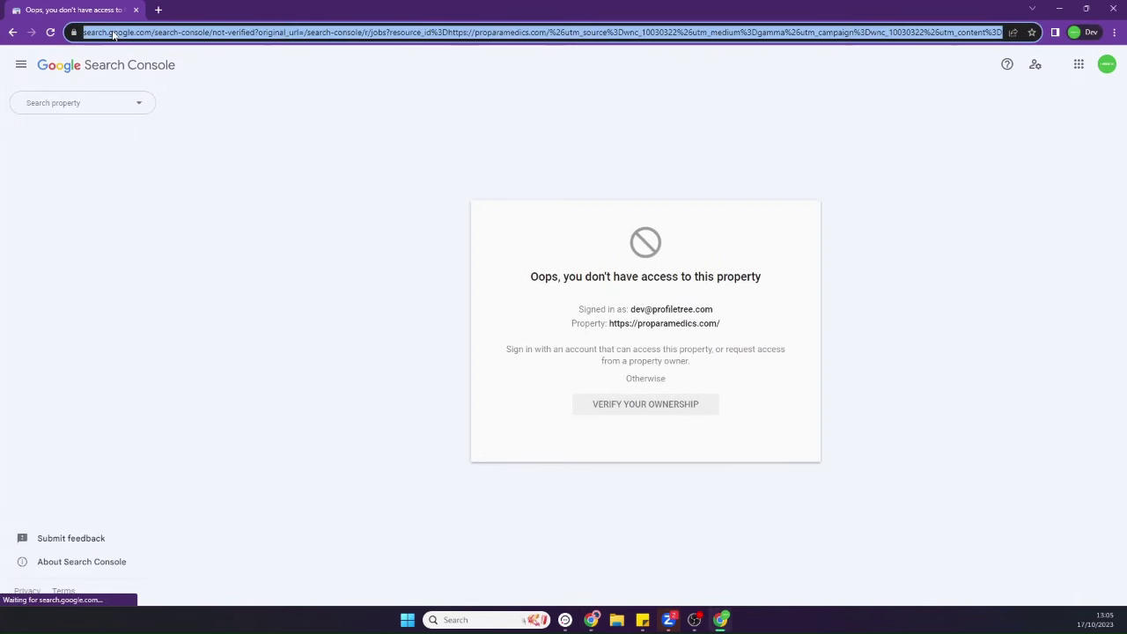
pyautogui.write('mail')
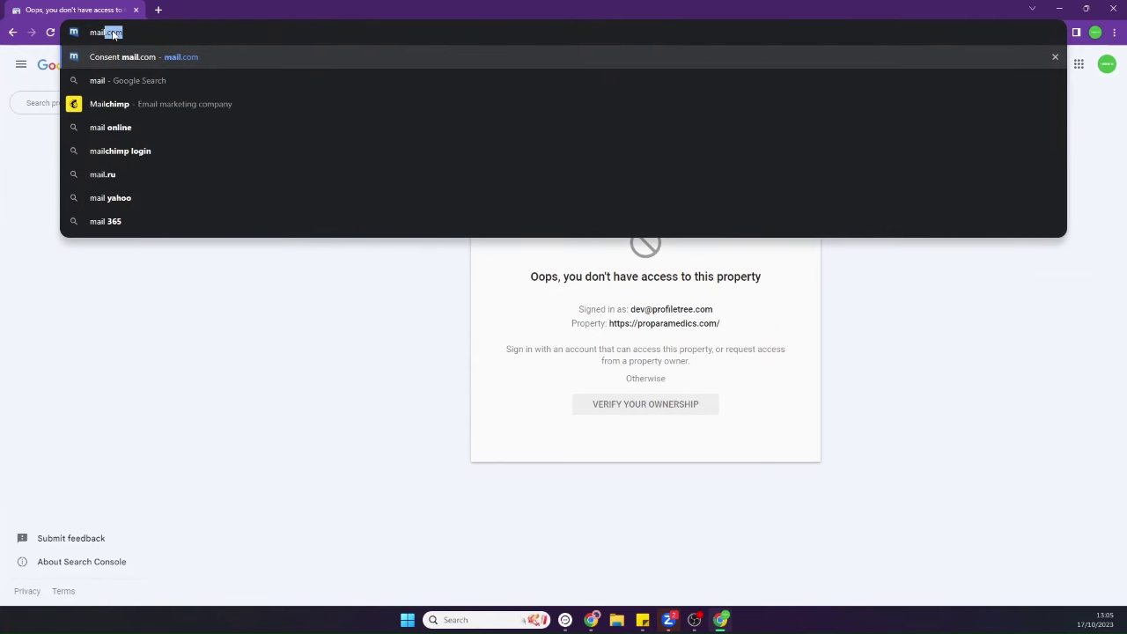
pyautogui.hotkey('ctrl', 'a')
pyautogui.write('gma')
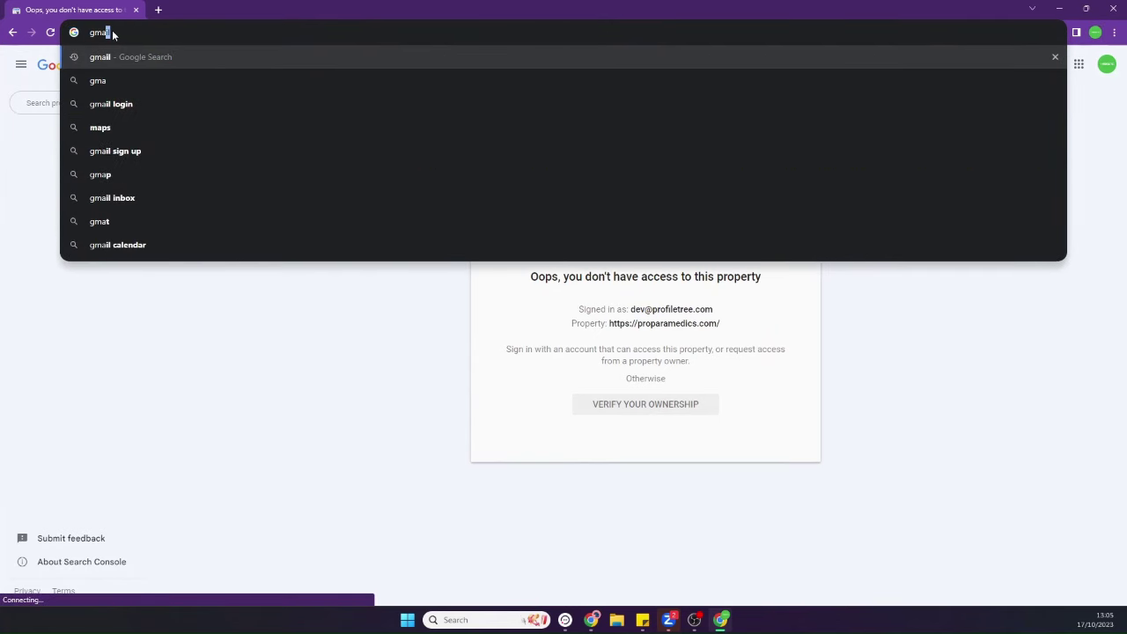
pyautogui.press('Return')
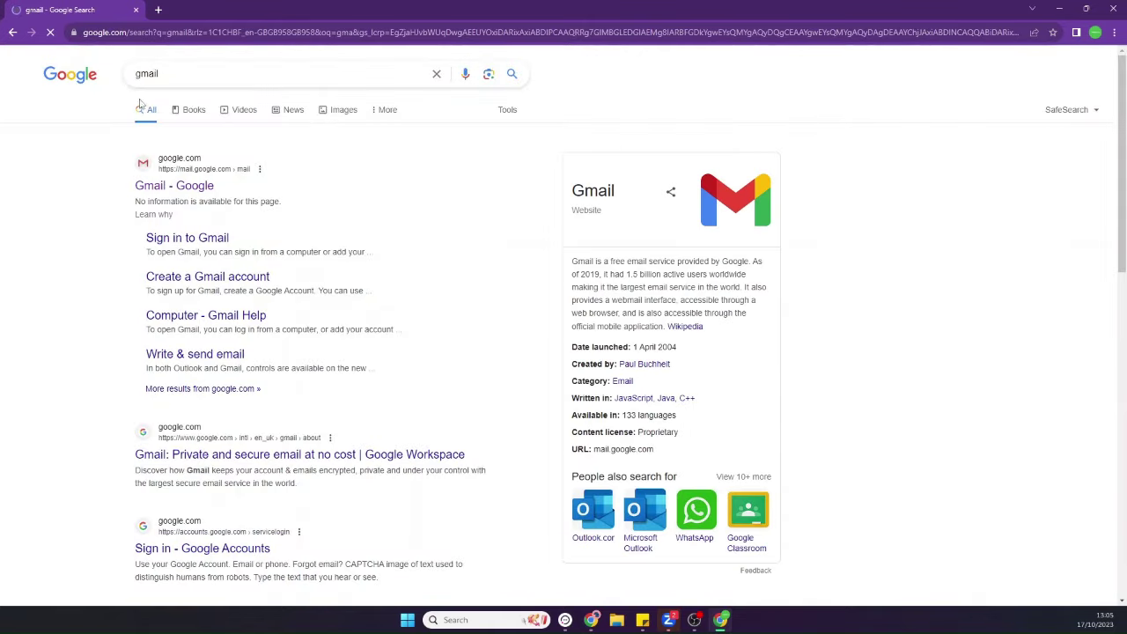
# Open Gmail and click VERIFY MY EMAIL in 10Web's 'Verify your email address' message.
pyautogui.click(165, 185)
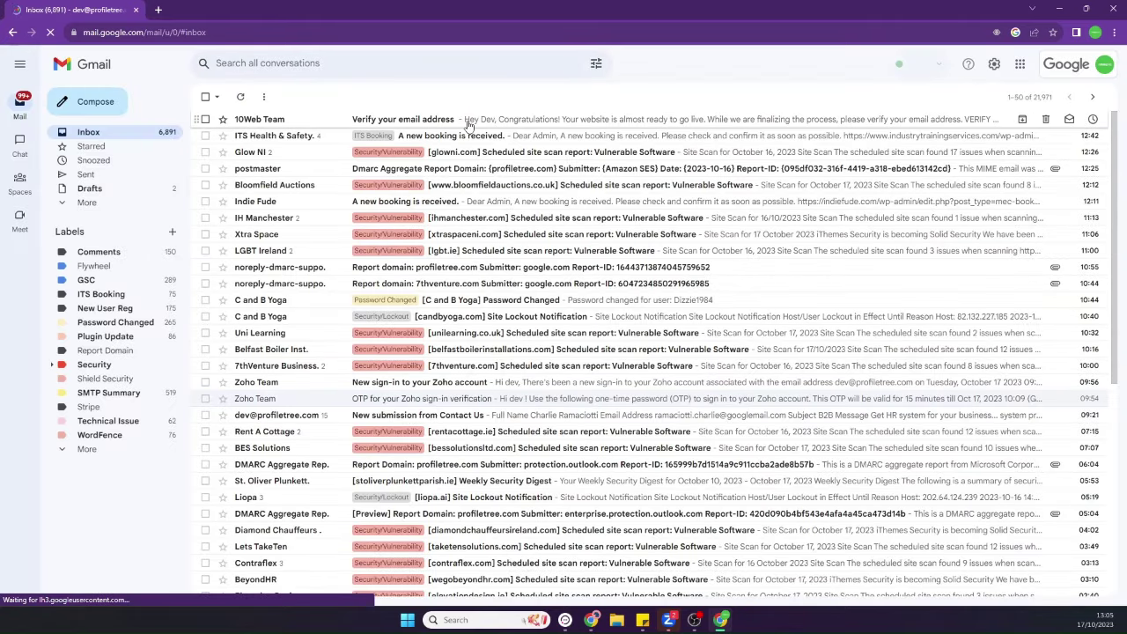
pyautogui.click(467, 121)
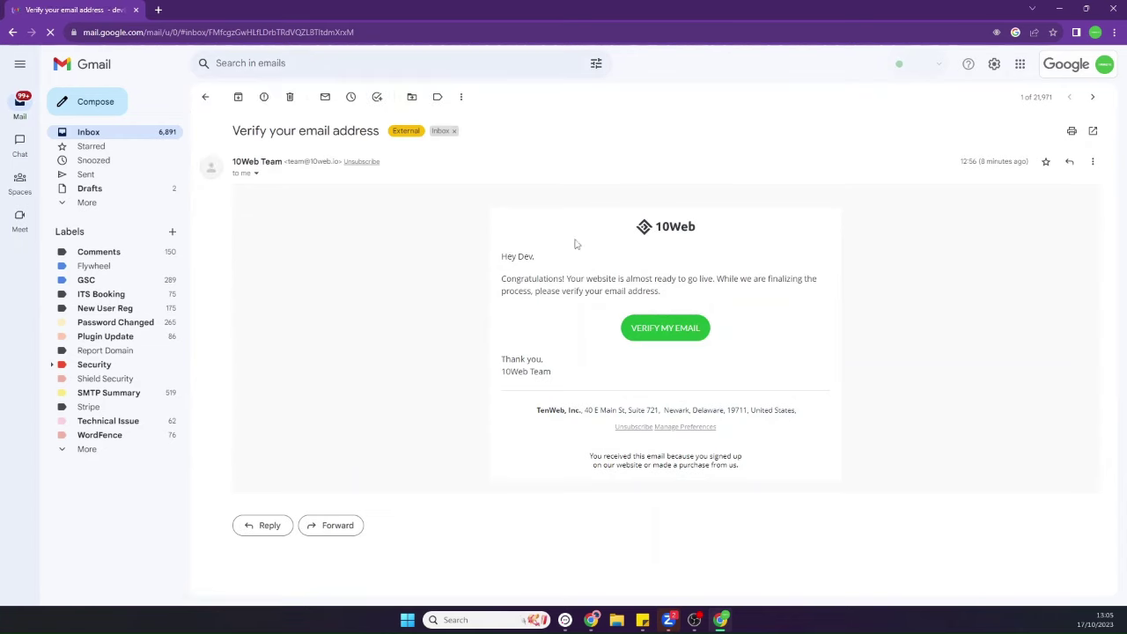
pyautogui.click(642, 329)
# Check the loading my.10web.io verification tab, then move the verification email to the bin.
pyautogui.click(35, 8)
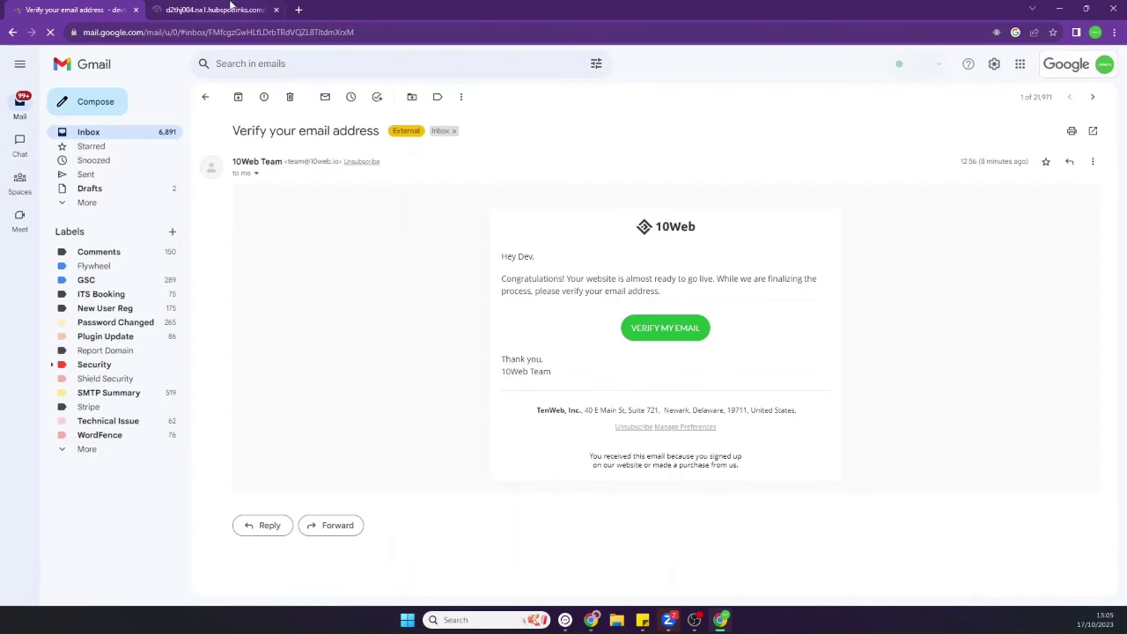
pyautogui.click(220, 9)
pyautogui.click(102, 8)
pyautogui.click(163, 133)
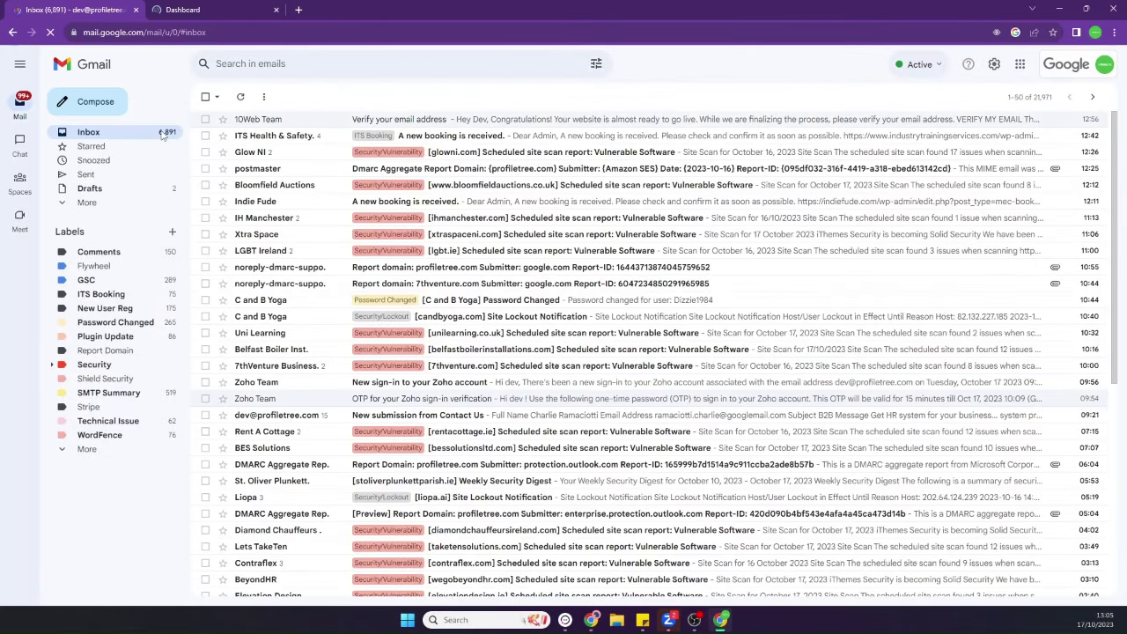
pyautogui.click(160, 5)
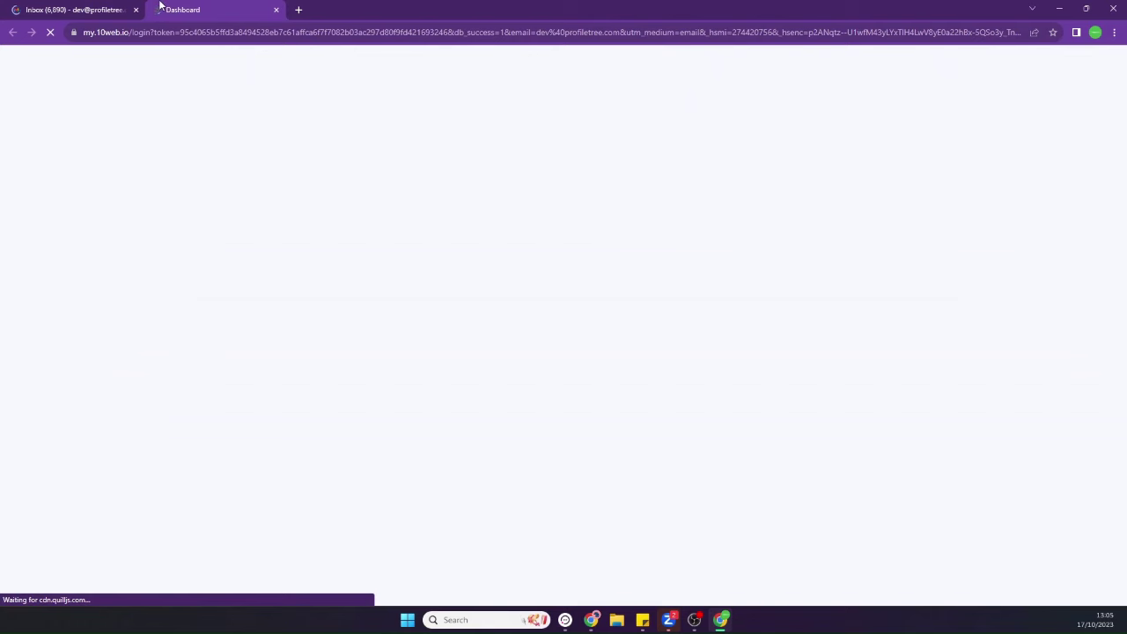
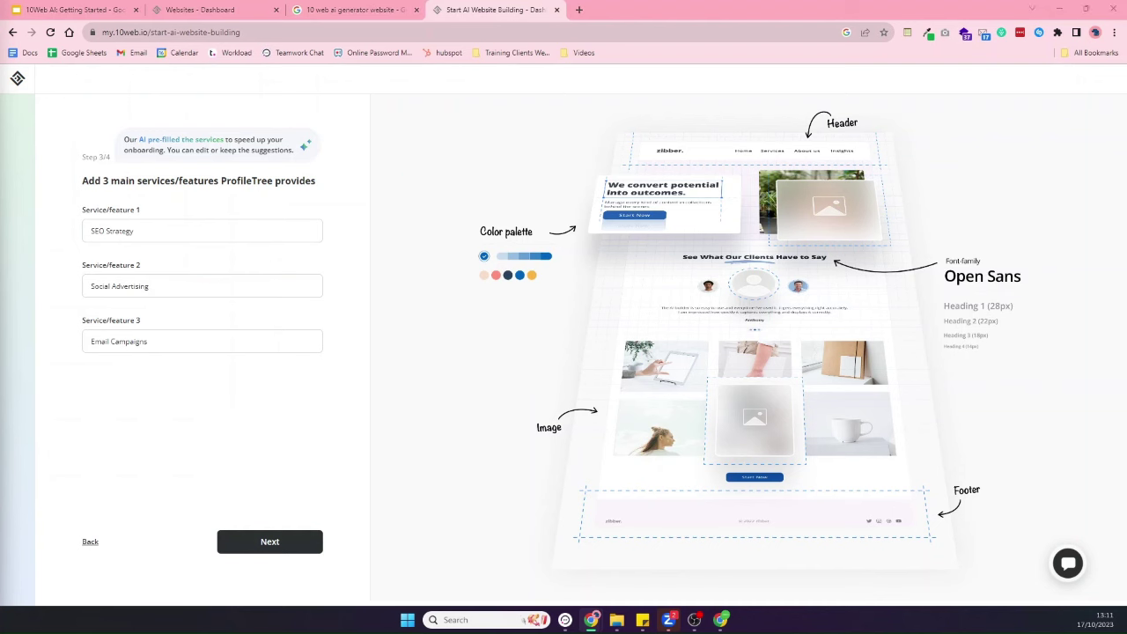
# Replace the three services with Web Design & Development, Digital Marketing Services and Content Marketing Services.
pyautogui.click(176, 229)
pyautogui.hotkey('ctrl', 'a')
pyautogui.write('Web Design & Development')
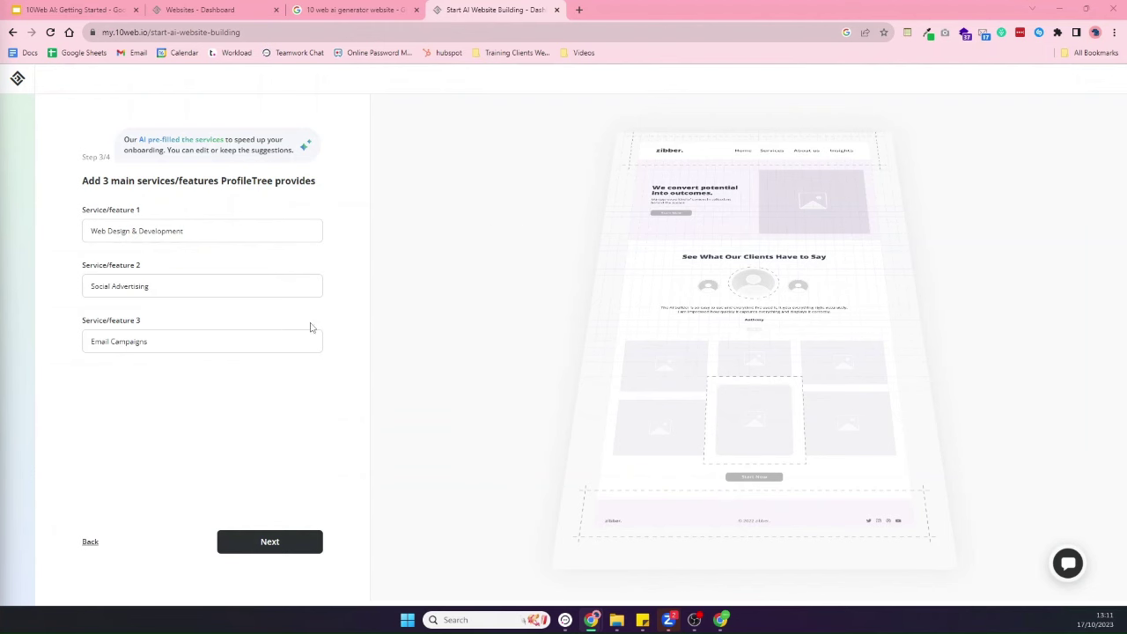
pyautogui.click(261, 292)
pyautogui.write('Digital Marketing Services')
pyautogui.hotkey('ctrl', 'a')
pyautogui.write('Digital Marketing Services')
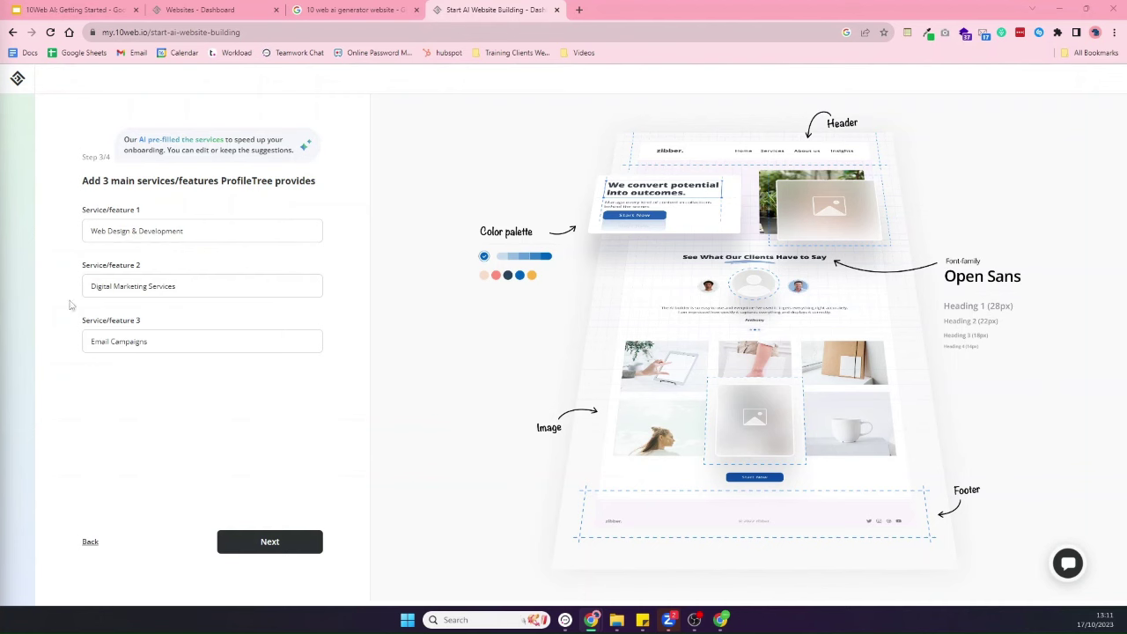
pyautogui.click(118, 339)
pyautogui.hotkey('ctrl', 'a')
pyautogui.write('Content Marketing Services')
# Choose a Formal tone of voice and finalize the website setup.
pyautogui.click(267, 539)
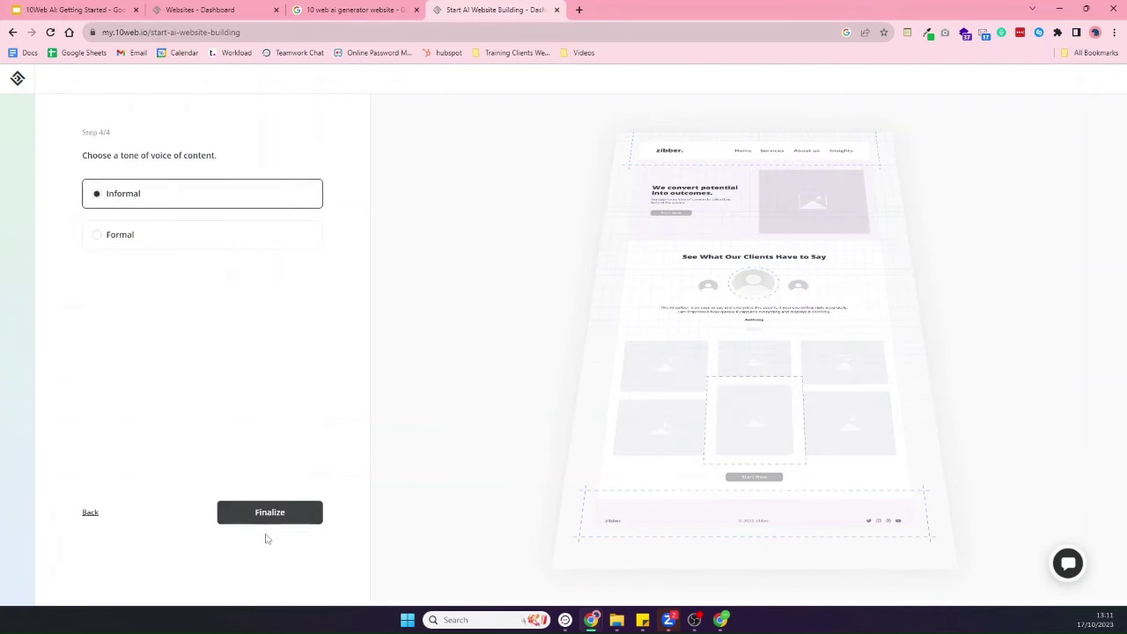
pyautogui.click(152, 243)
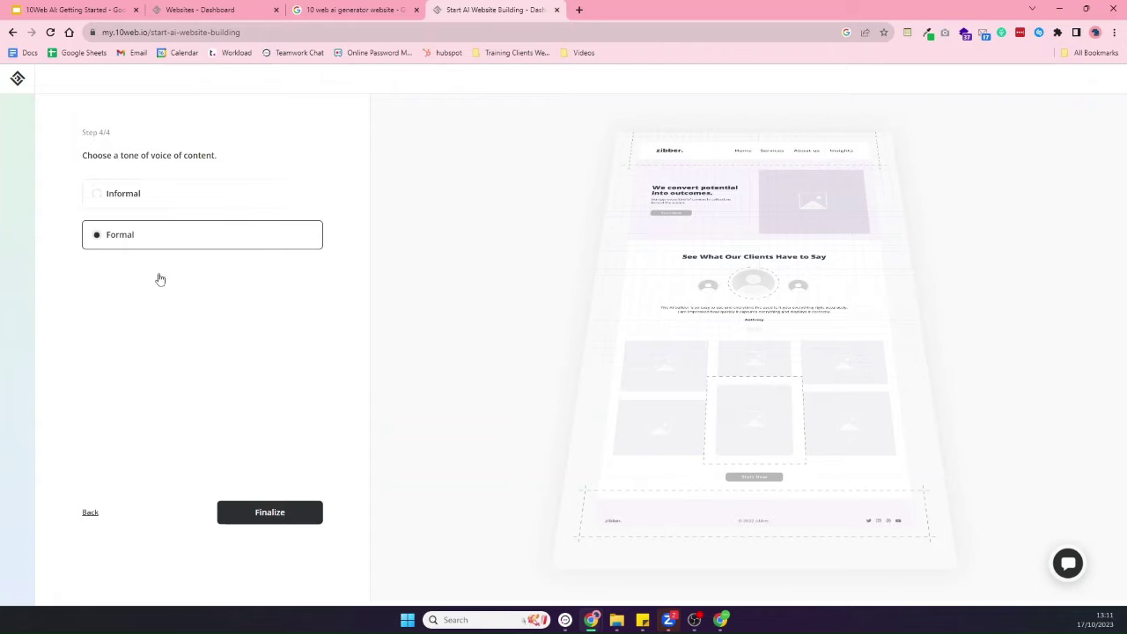
pyautogui.click(270, 512)
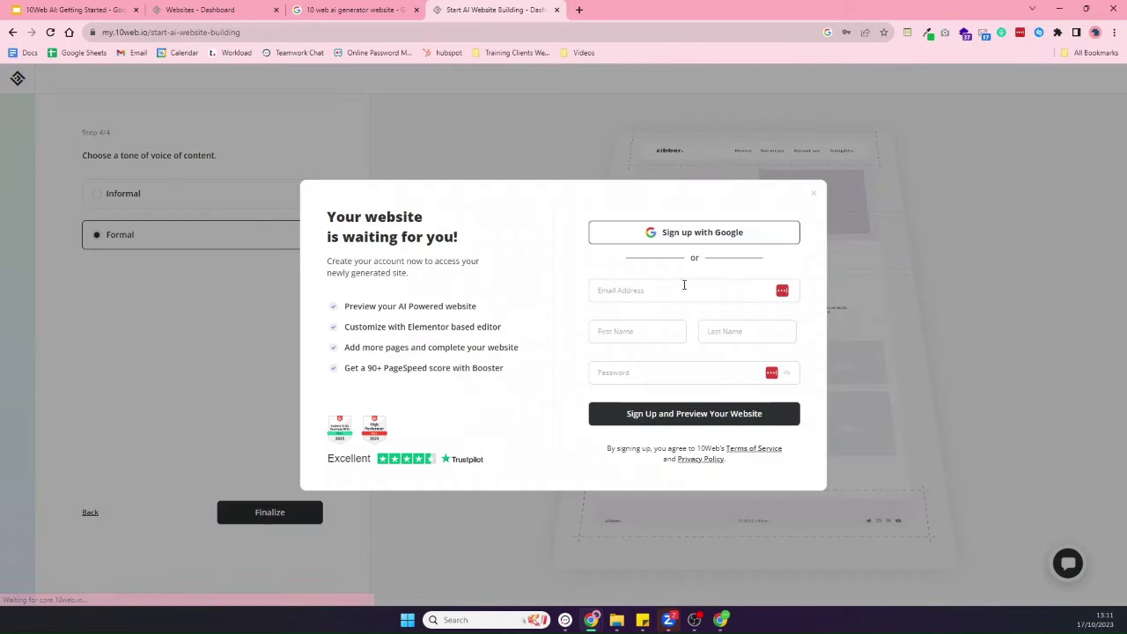
# Sign up with Google and open the generated ProfileTree homepage in the builder editor.
pyautogui.click(693, 243)
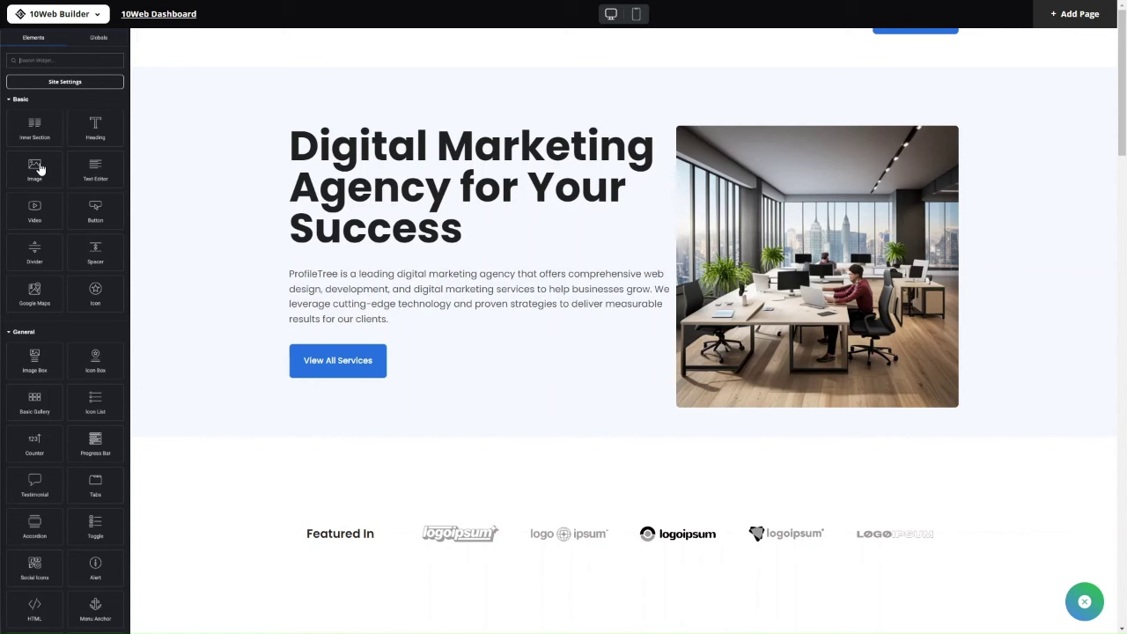
pyautogui.click(396, 222)
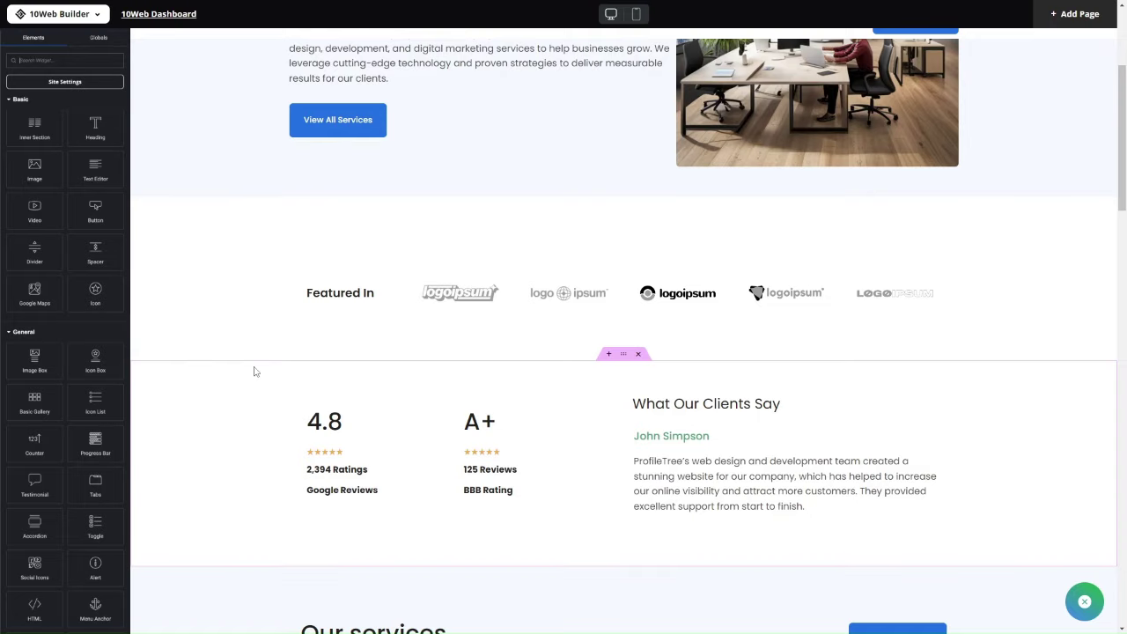
# Scroll to the Our services section and open its 10Web AI rewrite dialog.
pyautogui.scroll(-2, 63, 440)
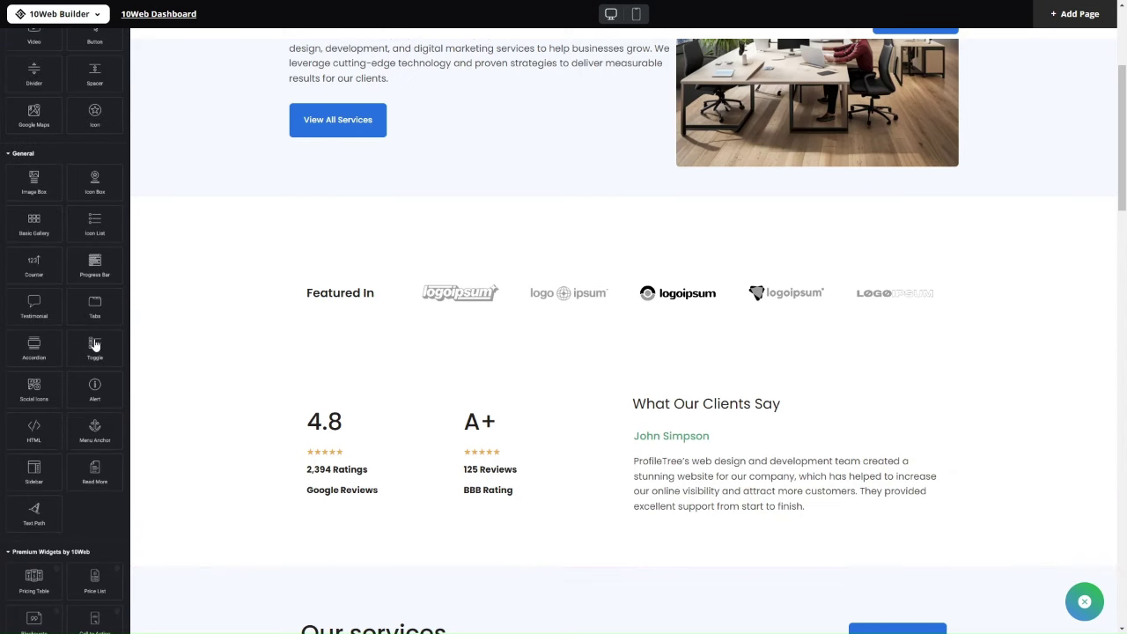
pyautogui.scroll(1, 56, 316)
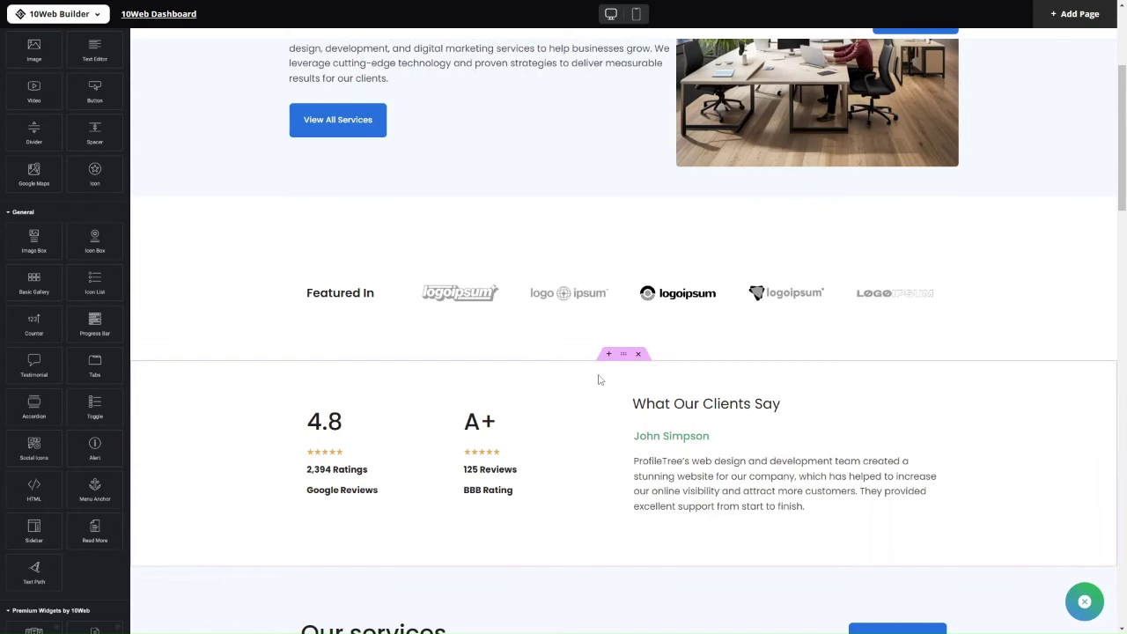
pyautogui.scroll(3, 599, 380)
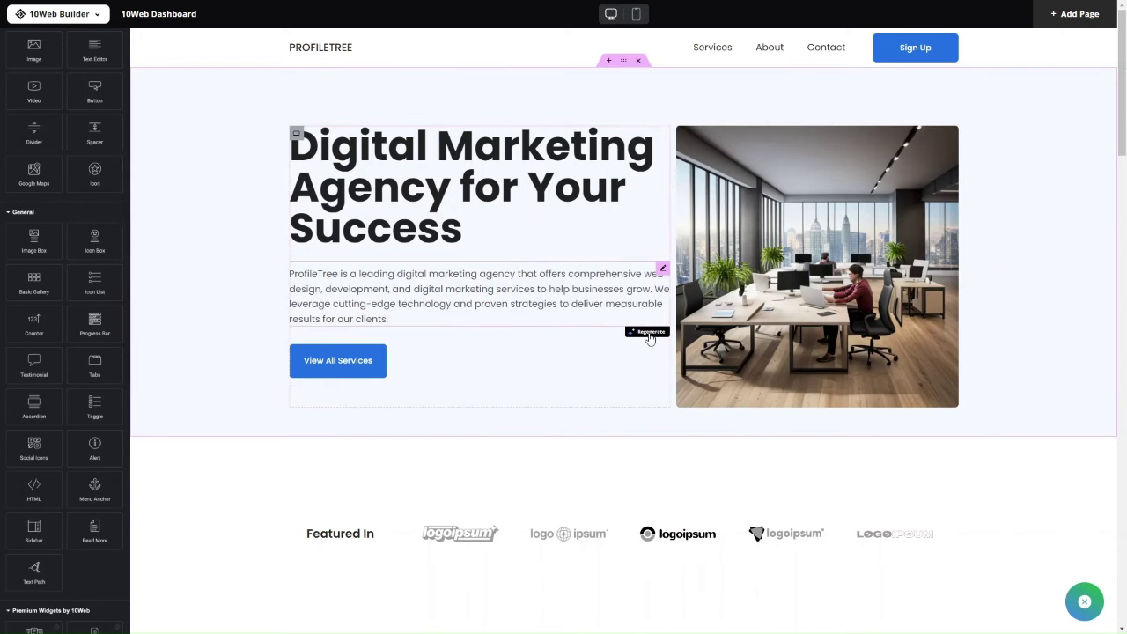
pyautogui.scroll(-1, 644, 318)
pyautogui.scroll(1, 644, 288)
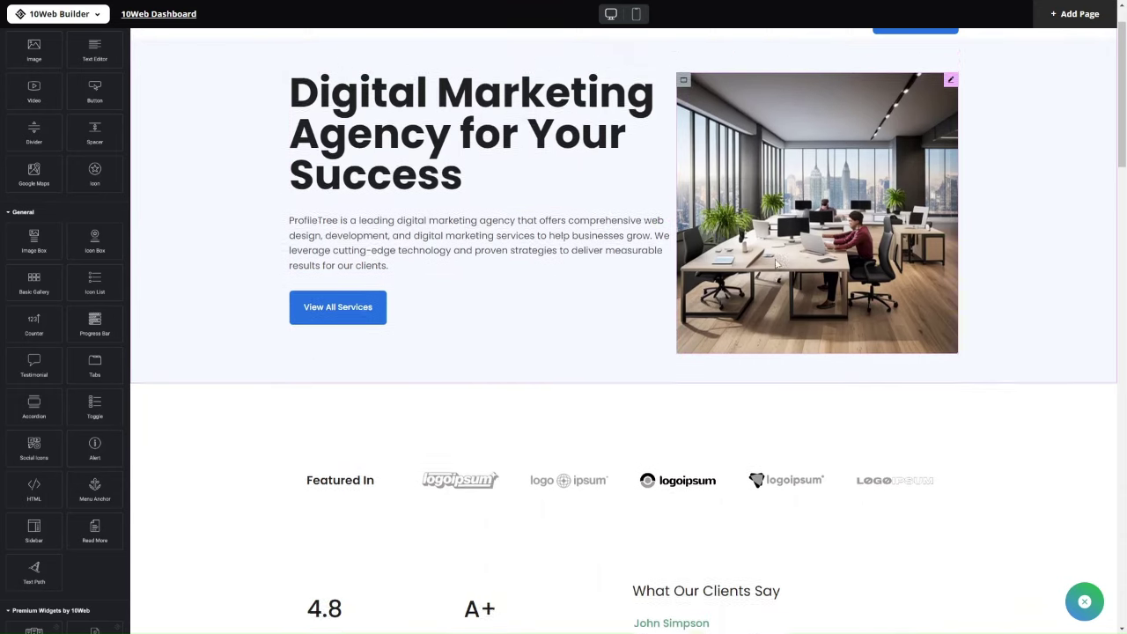
pyautogui.scroll(-10, 649, 321)
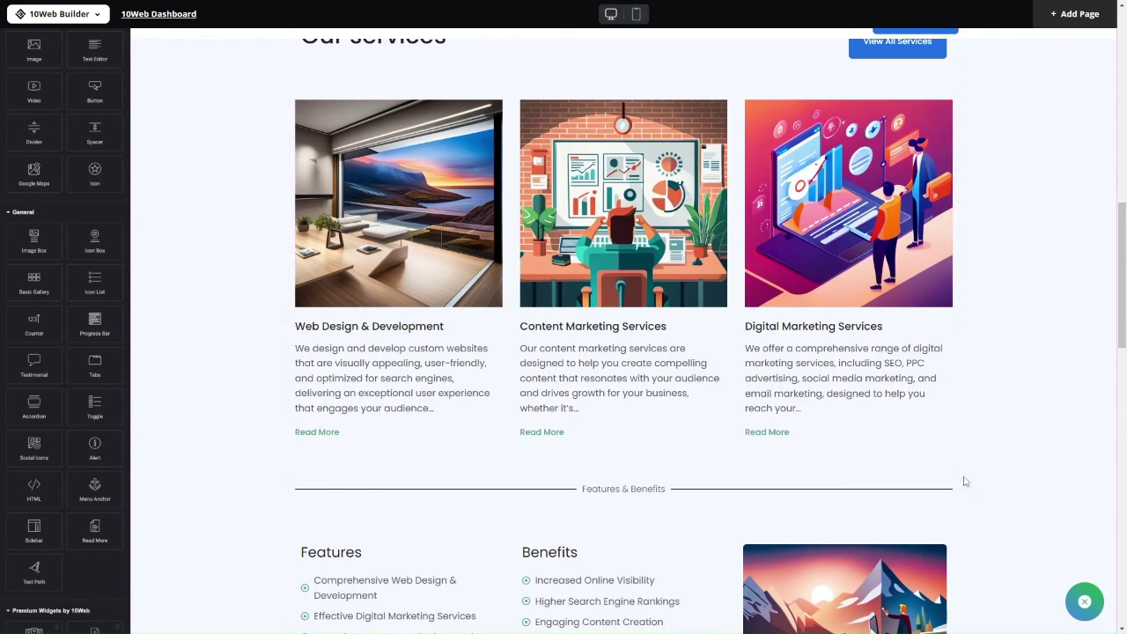
pyautogui.click(921, 469)
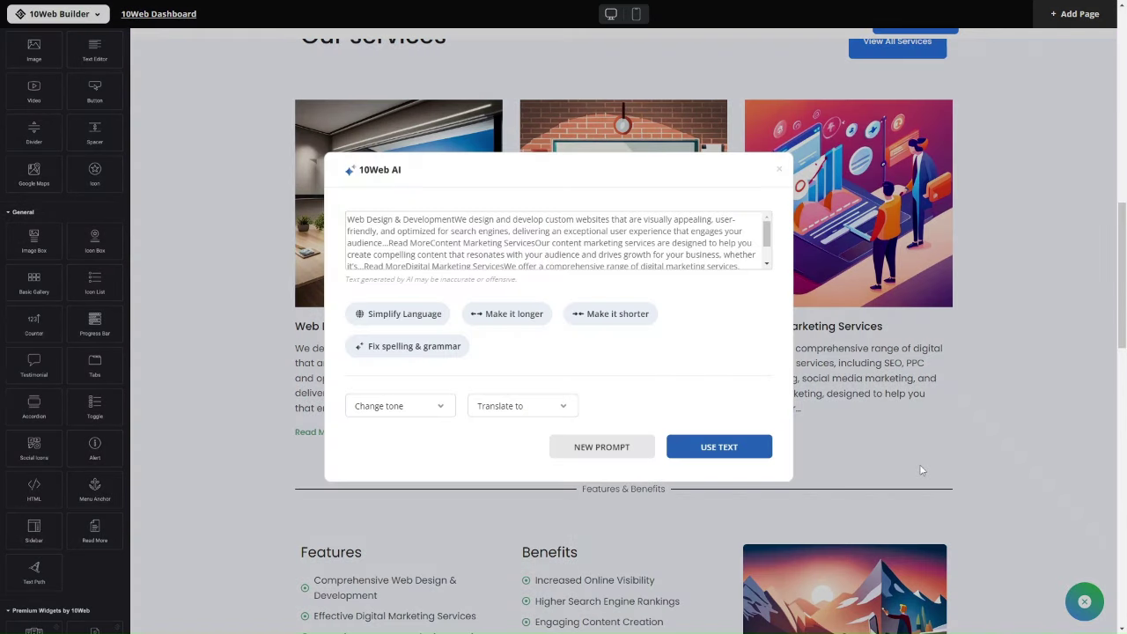
# Request a Playful-tone rewrite of the services text and dismiss the AI Builder Pro upsell.
pyautogui.scroll(-2, 537, 231)
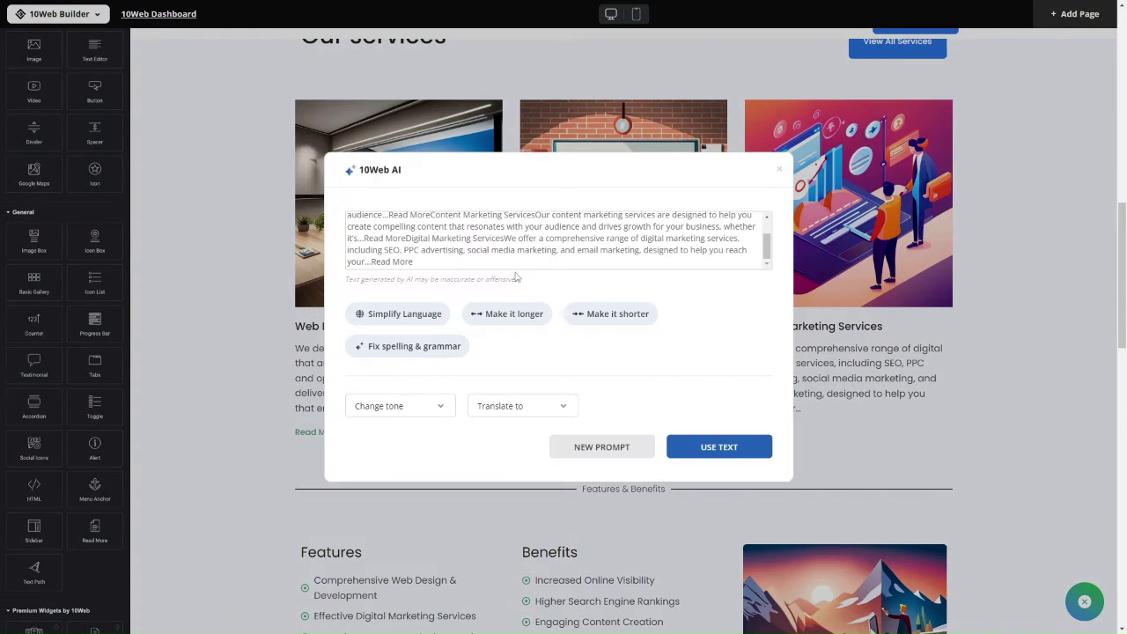
pyautogui.click(426, 407)
pyautogui.scroll(-3, 414, 356)
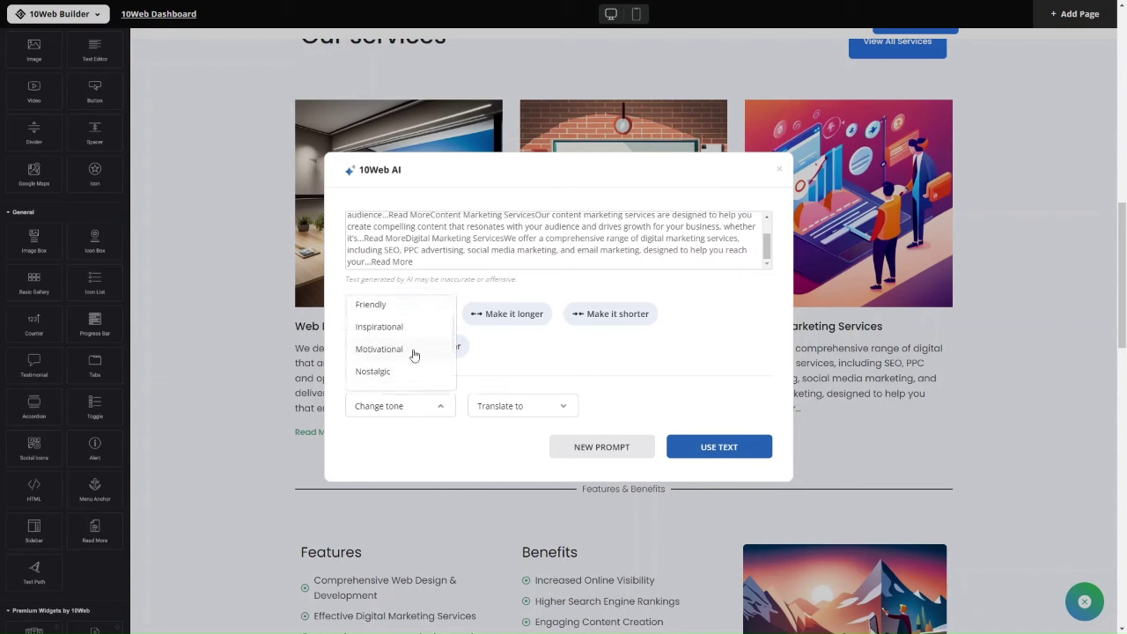
pyautogui.click(539, 362)
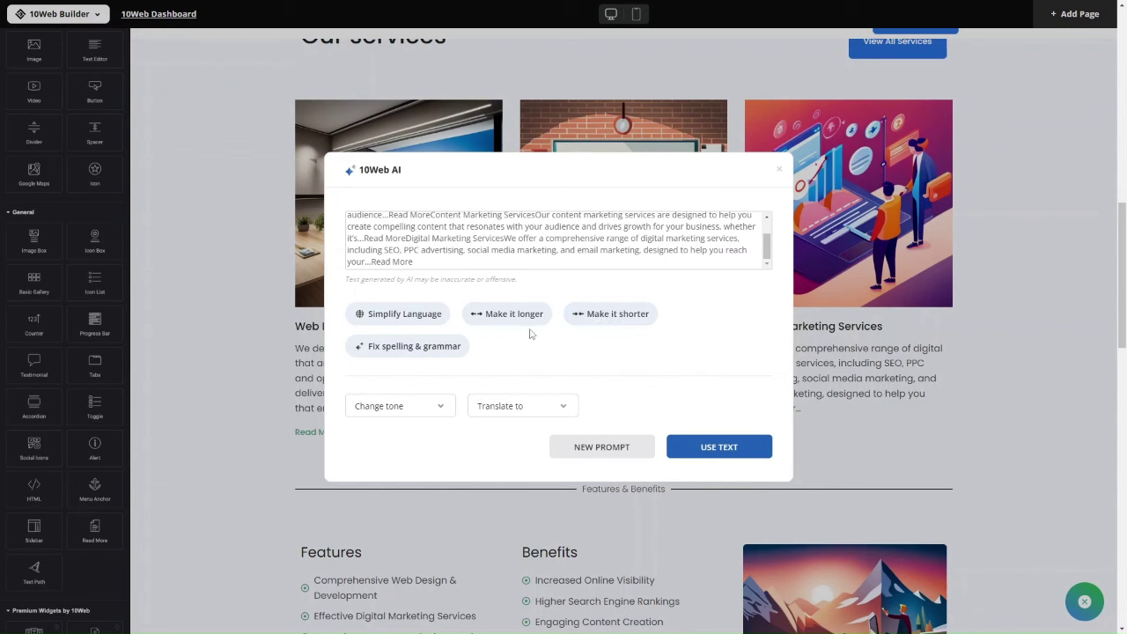
pyautogui.click(391, 410)
pyautogui.scroll(-2, 398, 372)
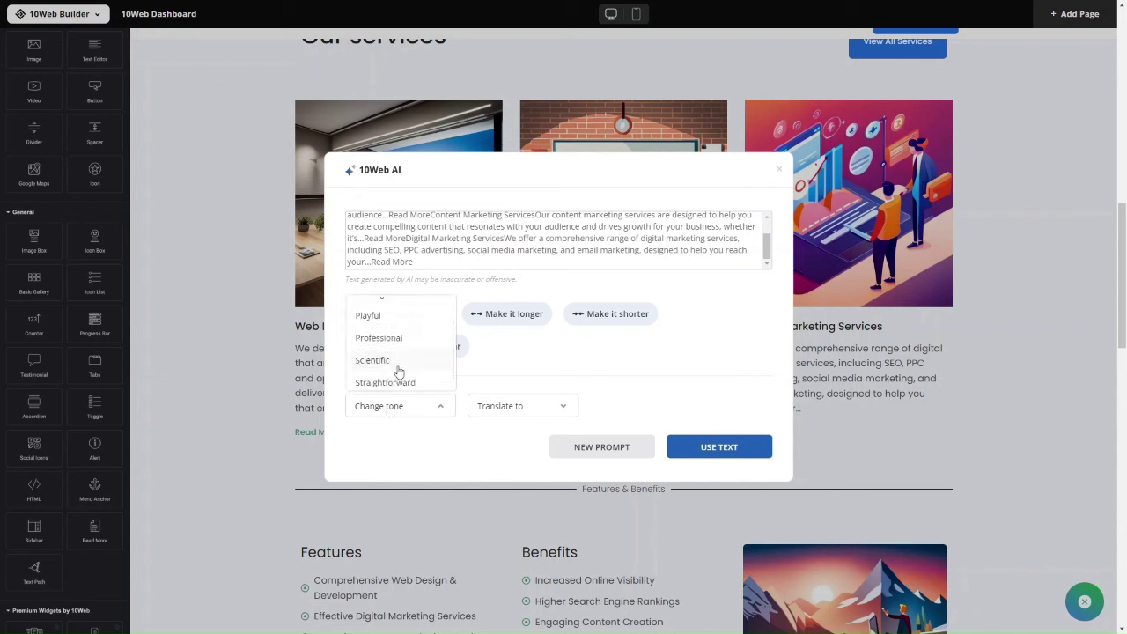
pyautogui.click(395, 316)
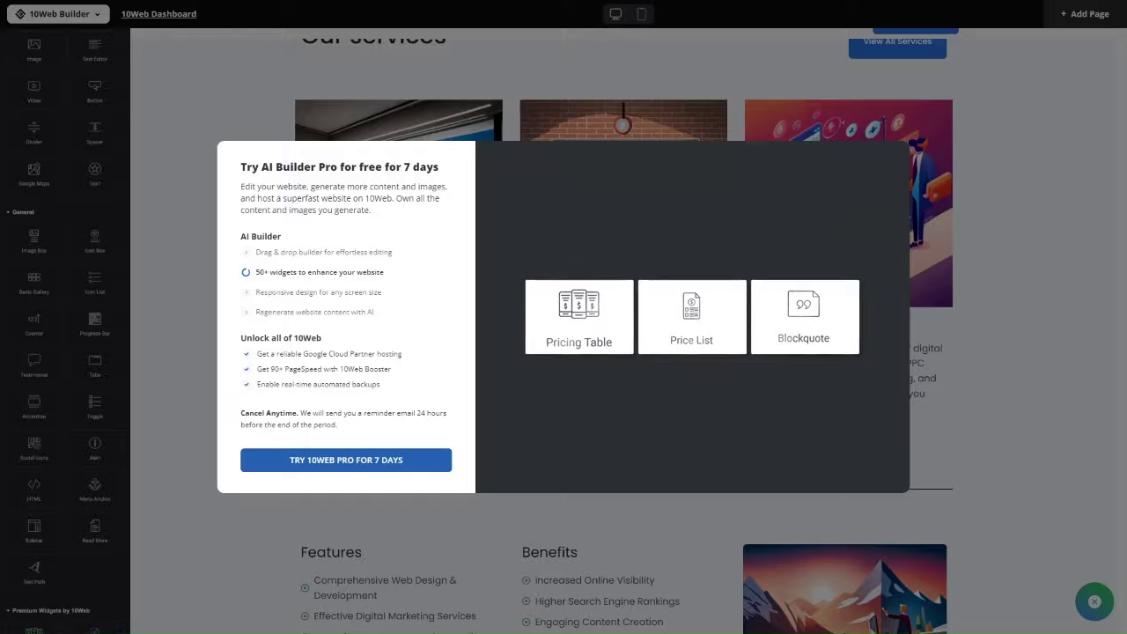
pyautogui.press('Escape')
pyautogui.scroll(-5, 350, 356)
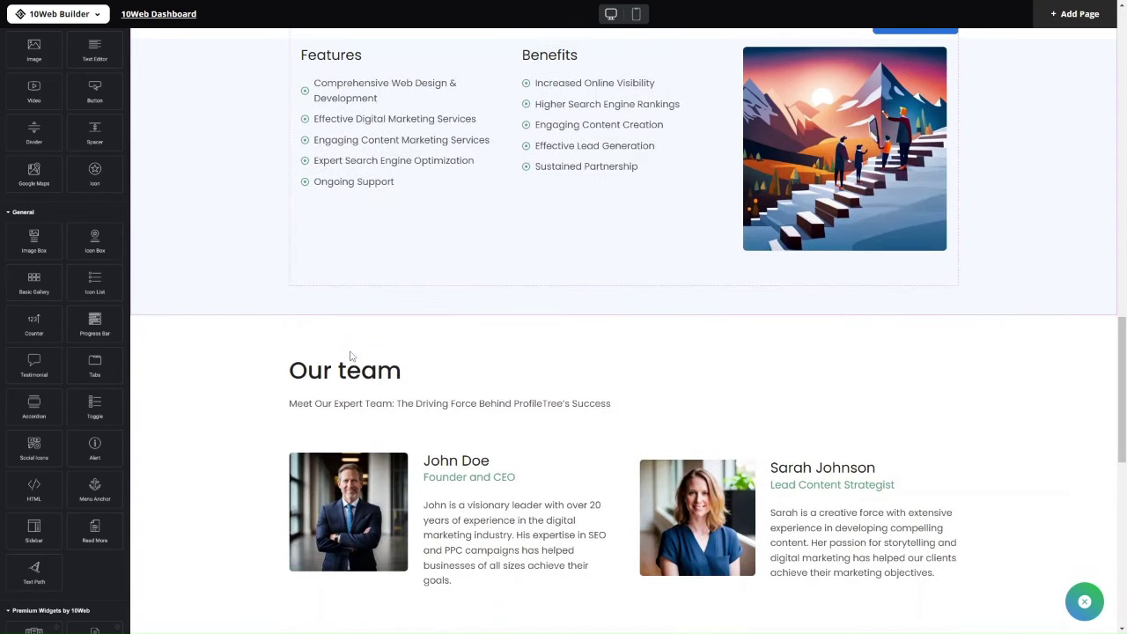
# Scroll through the generated page before switching to the Plans For Every Team pricing page.
pyautogui.scroll(-4, 351, 356)
pyautogui.scroll(12, 350, 356)
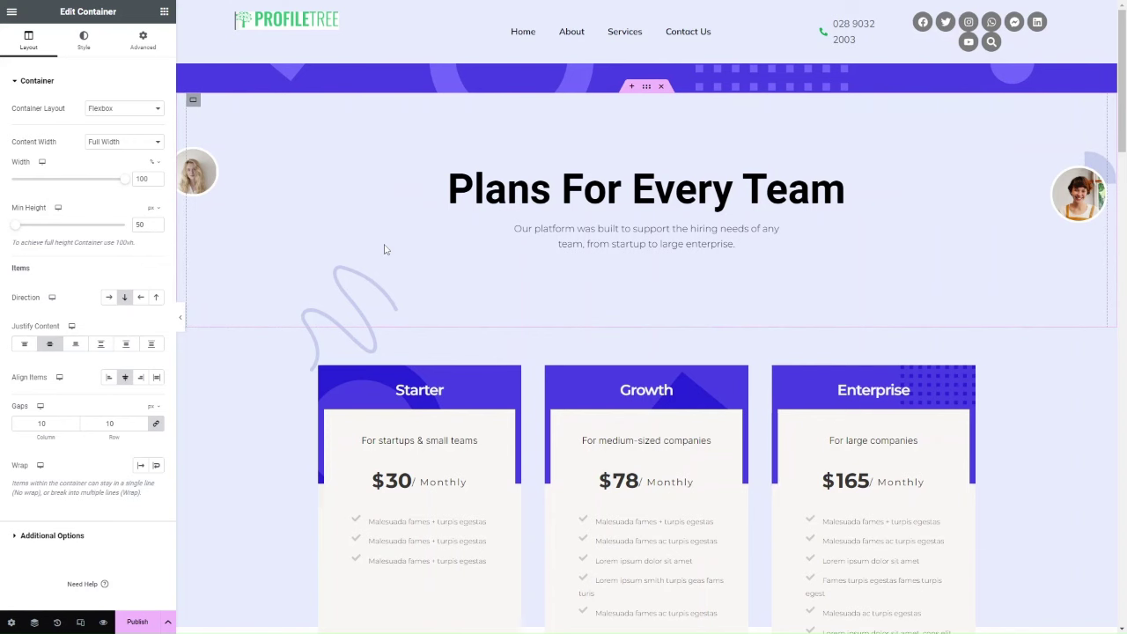
# Scroll down to the FAQ section and select the Common Questions heading for editing.
pyautogui.scroll(-6, 642, 315)
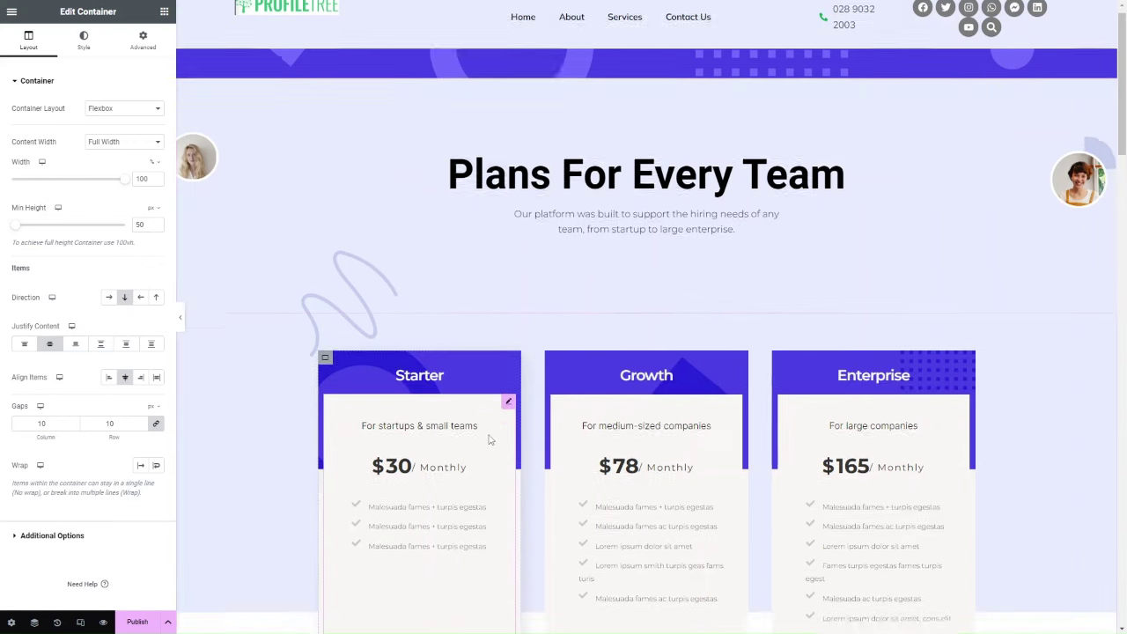
pyautogui.scroll(-2, 490, 439)
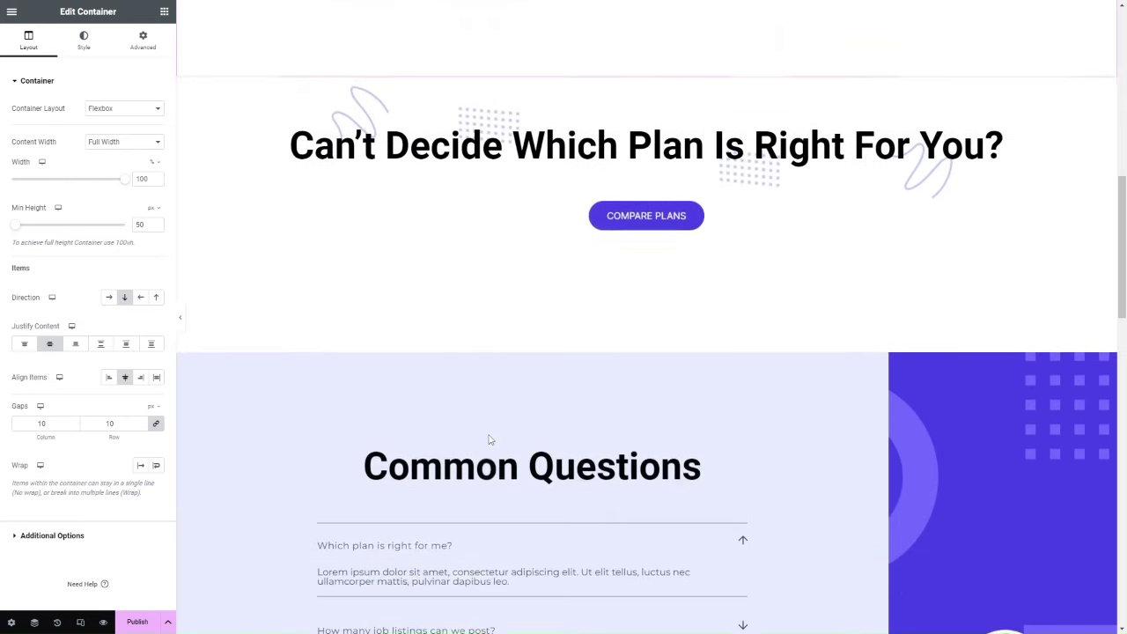
pyautogui.scroll(-2, 491, 439)
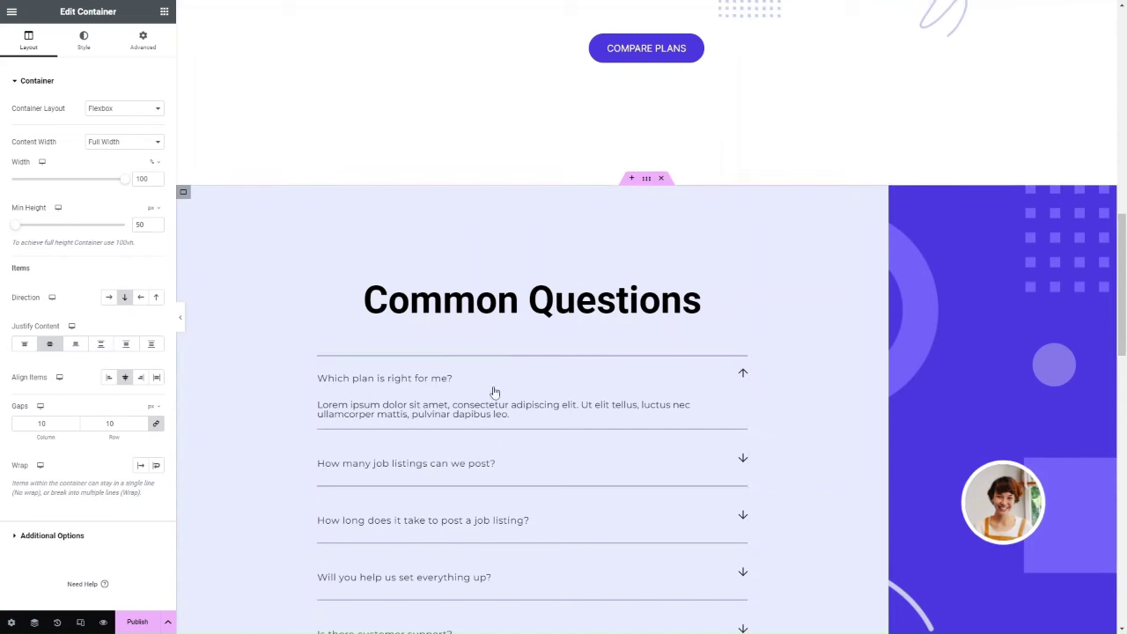
pyautogui.click(509, 315)
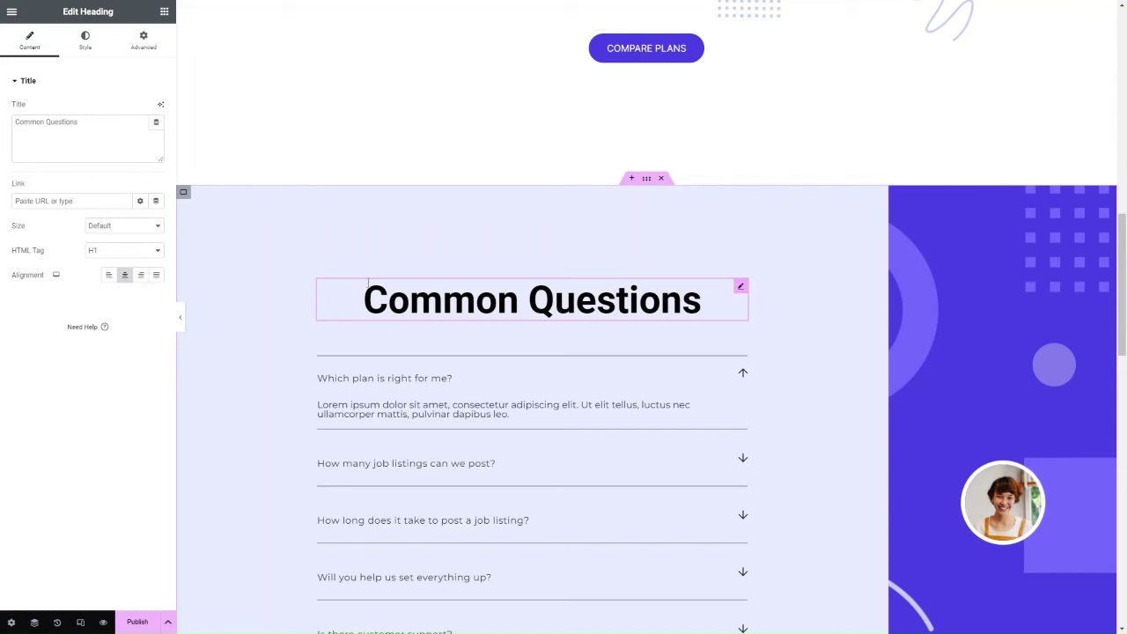
# Expand the heading's Advanced Custom CSS section and launch the AI code generator.
pyautogui.click(148, 47)
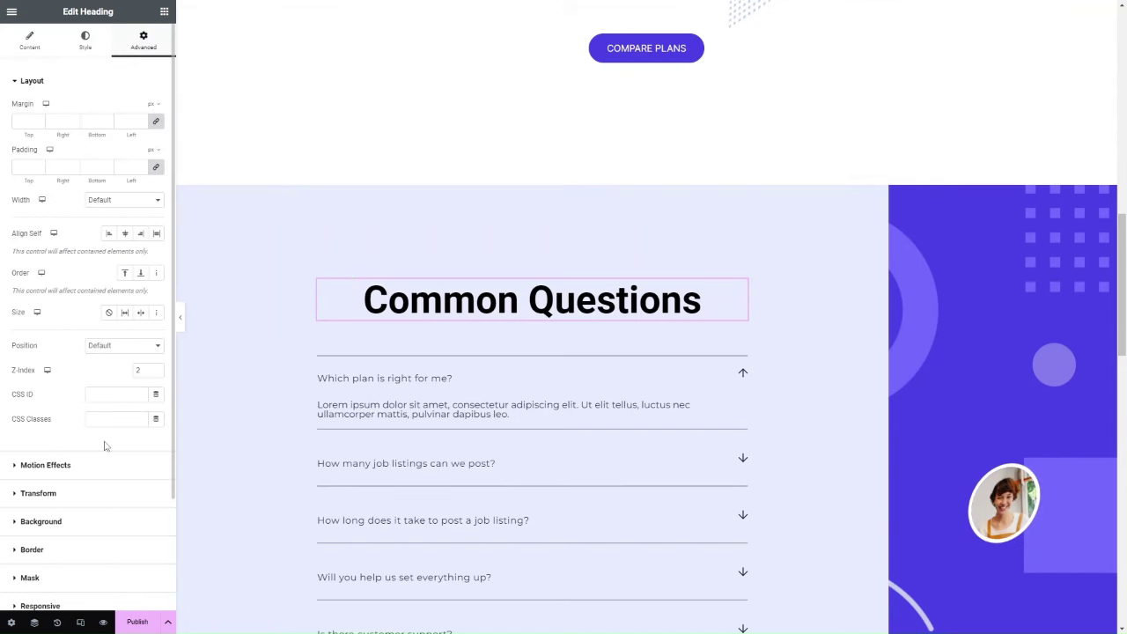
pyautogui.scroll(-3, 105, 446)
pyautogui.click(62, 529)
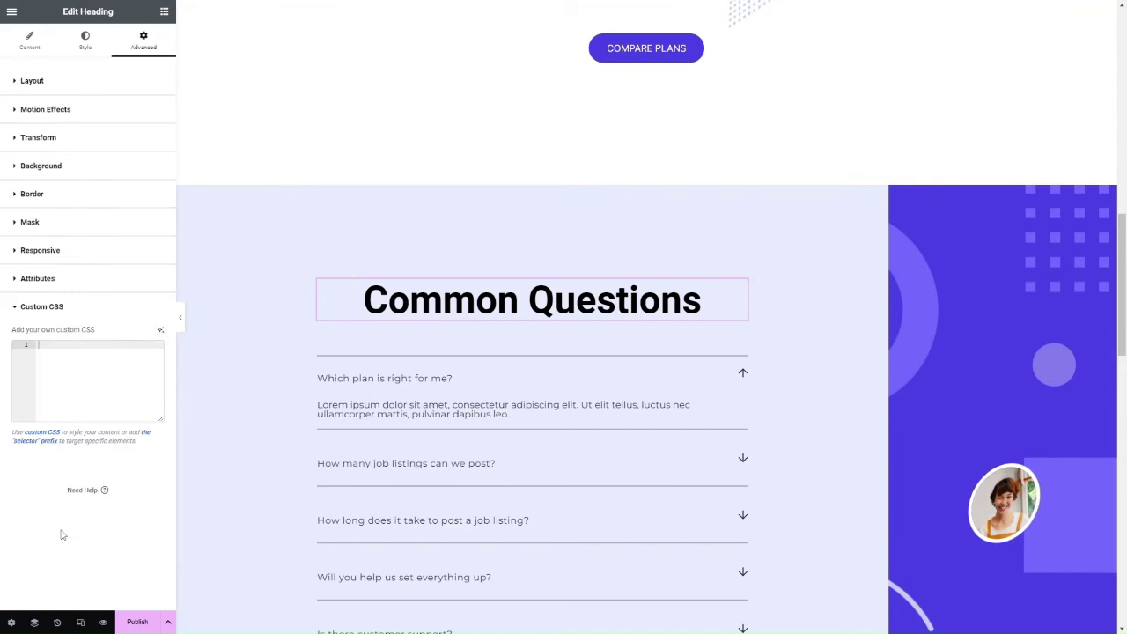
pyautogui.click(161, 333)
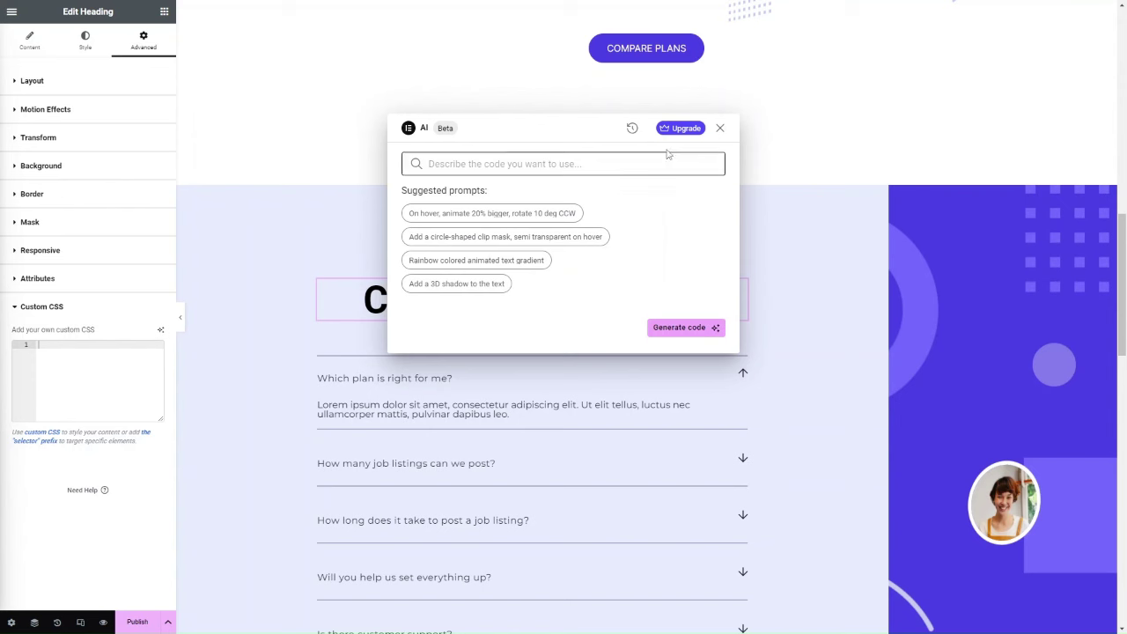
# Prompt the AI with 'Add 3d Shadow to texy' and insert the generated text-shadow CSS.
pyautogui.click(505, 168)
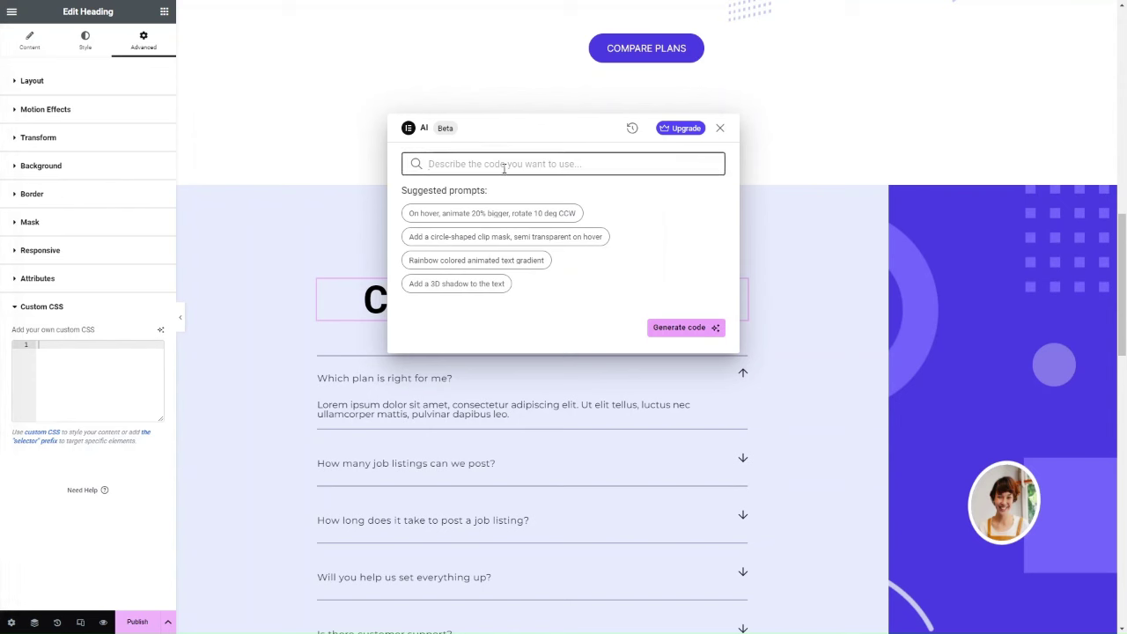
pyautogui.write('Add 3')
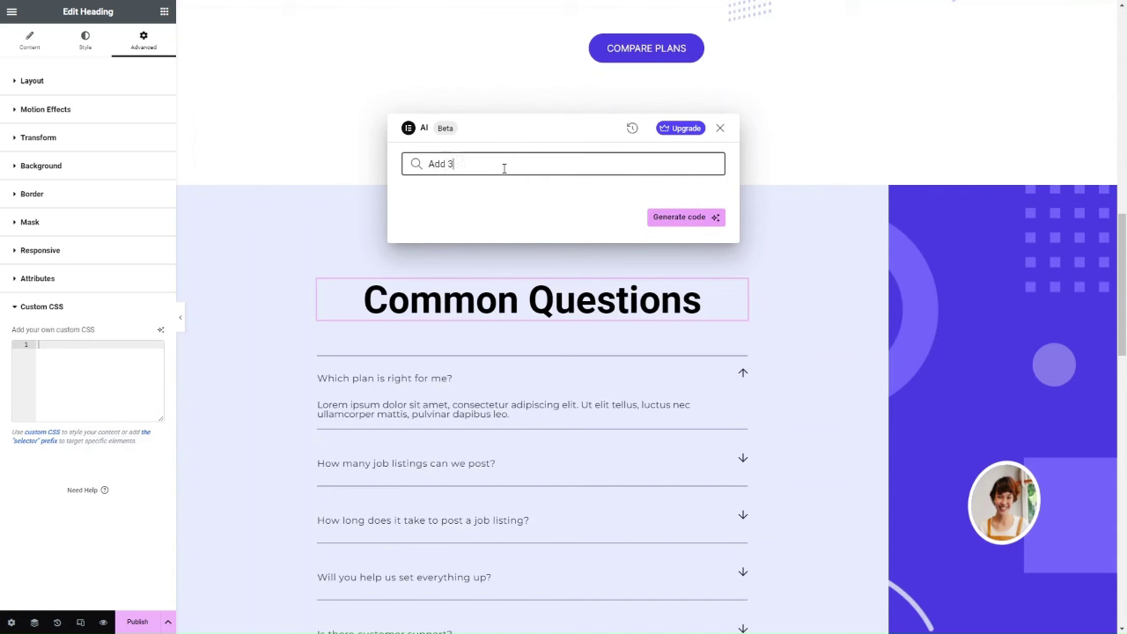
pyautogui.write('d Shadow to texy')
pyautogui.click(684, 221)
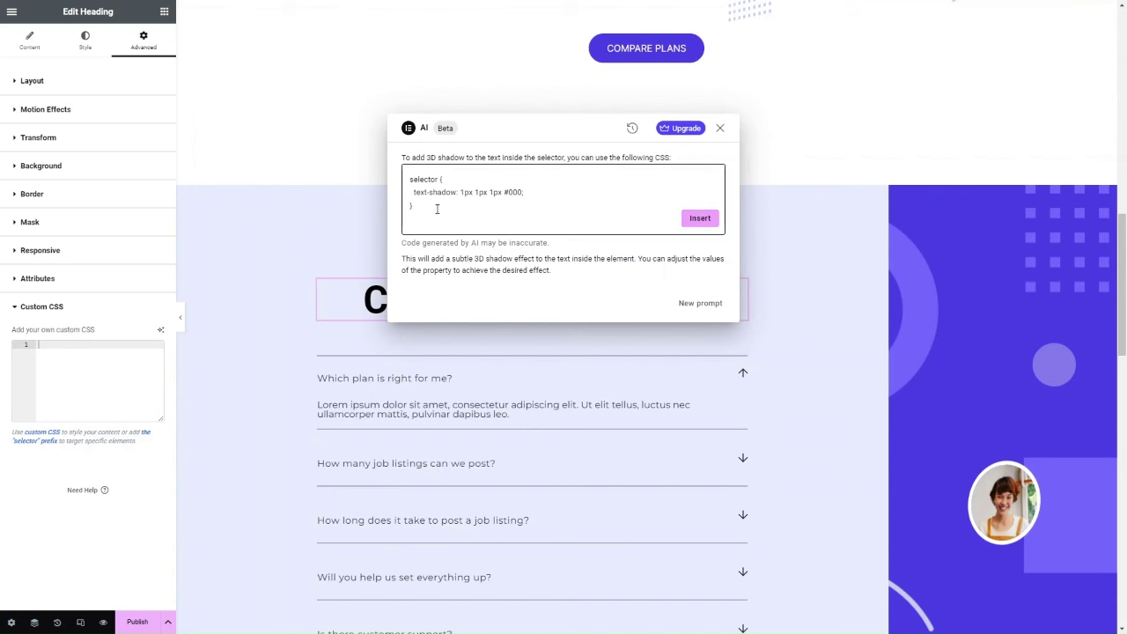
pyautogui.click(700, 218)
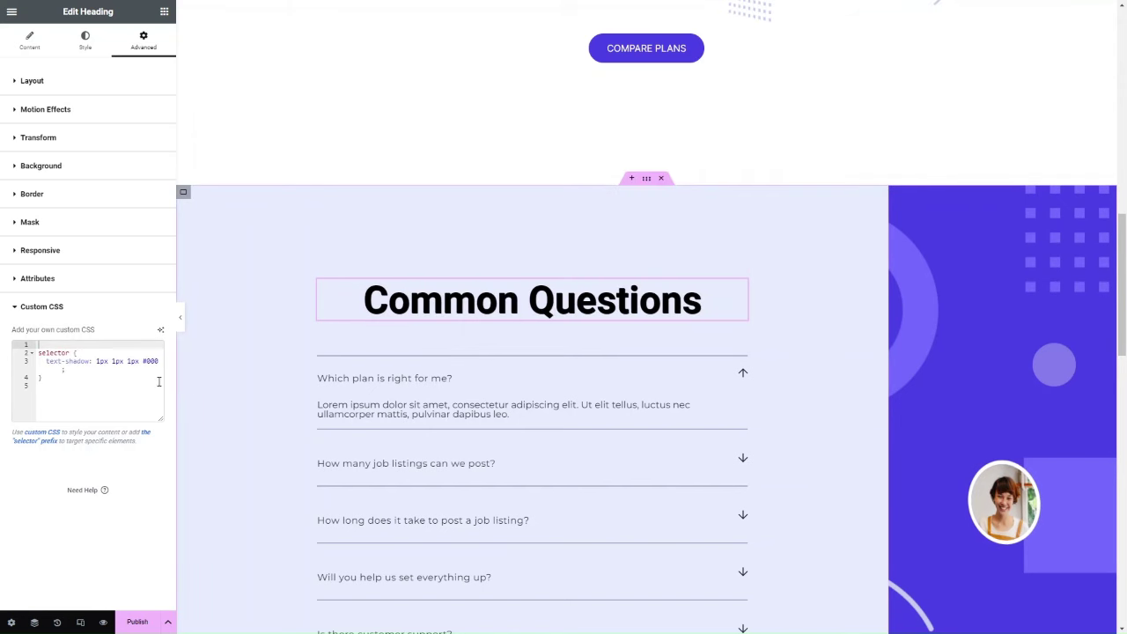
# Replace the heading's custom CSS with a text-shadow: 2px 2px 3px #555 rule.
pyautogui.hotkey('ctrl', 'a')
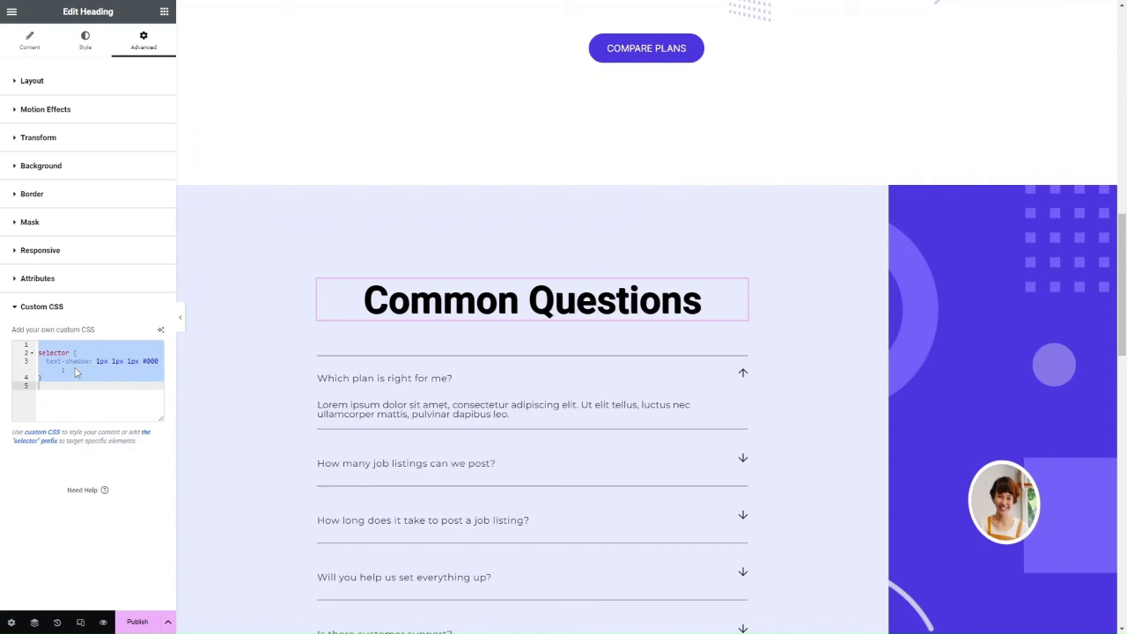
pyautogui.click(76, 370)
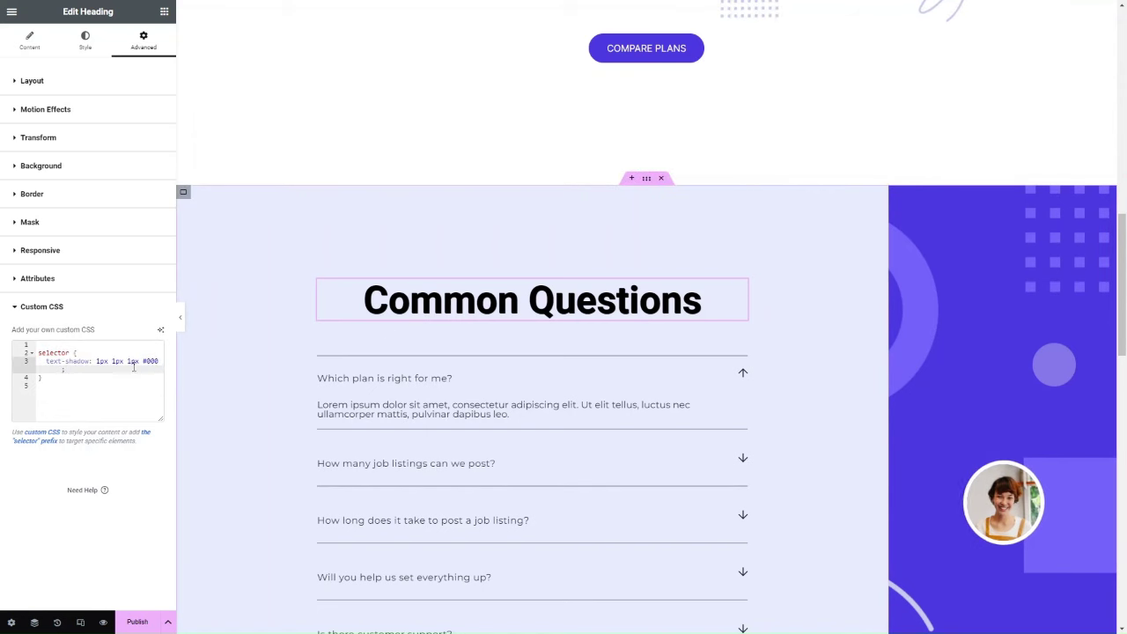
pyautogui.click(105, 378)
pyautogui.hotkey('ctrl', 'a')
pyautogui.press('BackSpace')
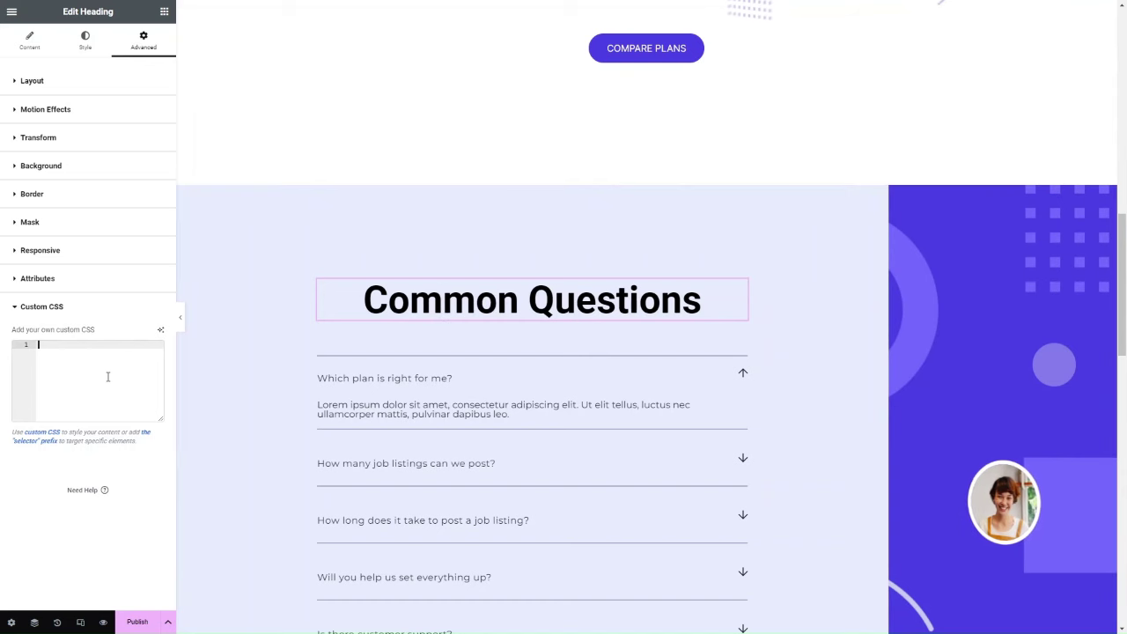
pyautogui.write('0ea549')
pyautogui.hotkey('ctrl', 'a')
pyautogui.hotkey('ctrl', 'c')
pyautogui.press('BackSpace')
pyautogui.hotkey('ctrl', 'v')
pyautogui.press('BackSpace')
pyautogui.write('y')
pyautogui.write('selector .elementor-widget-container .elementor-heading-title { text-shadow: 2px 2px 3px #555; }')
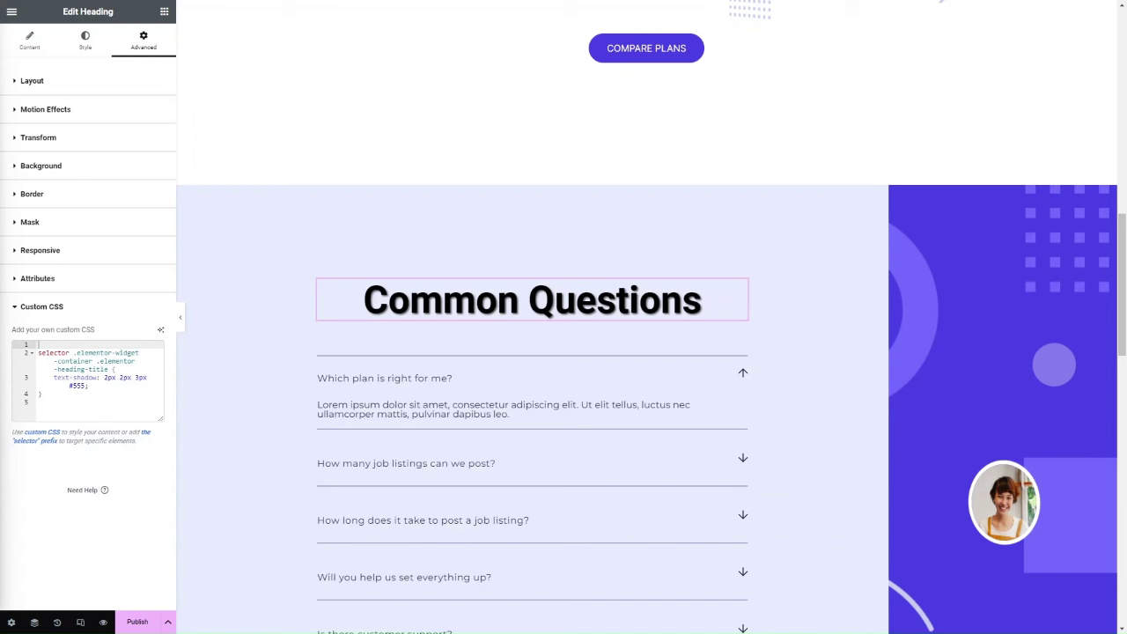
pyautogui.scroll(3, 290, 51)
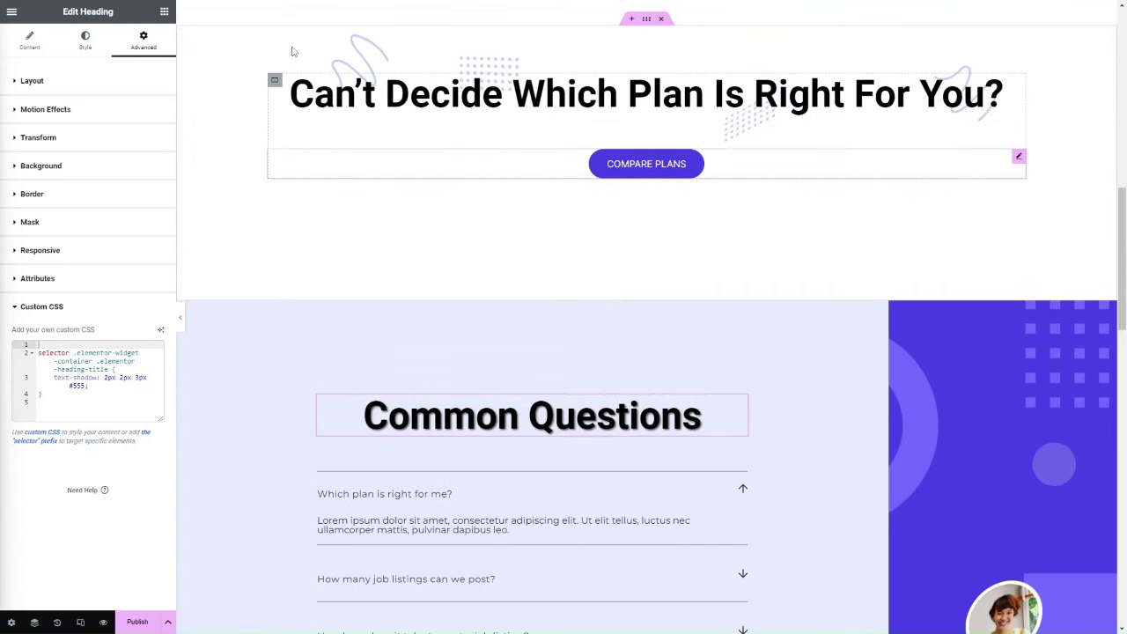
# Select the COMPARE PLANS button and open its Advanced Custom CSS editor.
pyautogui.click(503, 272)
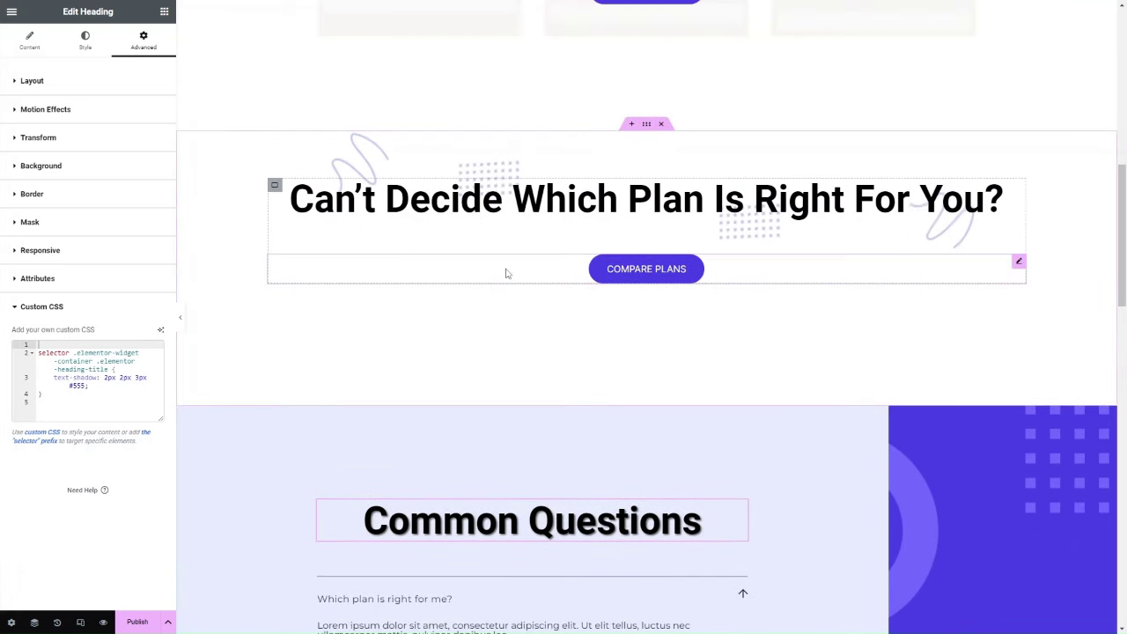
pyautogui.click(141, 43)
pyautogui.scroll(-2, 80, 503)
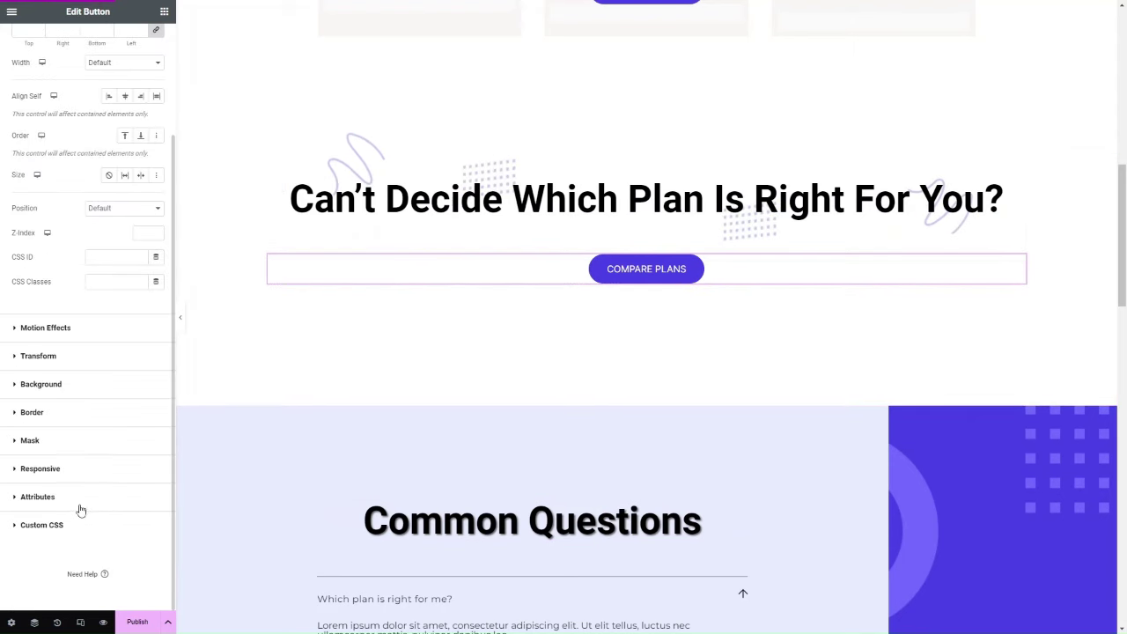
pyautogui.click(73, 527)
pyautogui.click(84, 404)
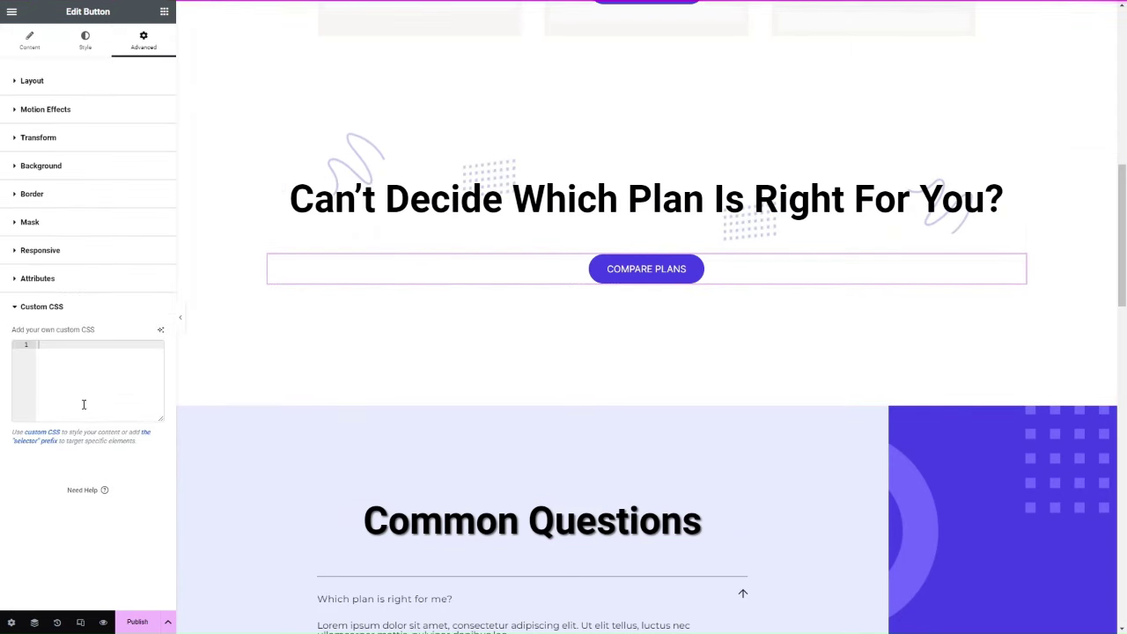
# Generate and insert AI CSS from the prompt 'add a drop shadow to the button'.
pyautogui.click(161, 330)
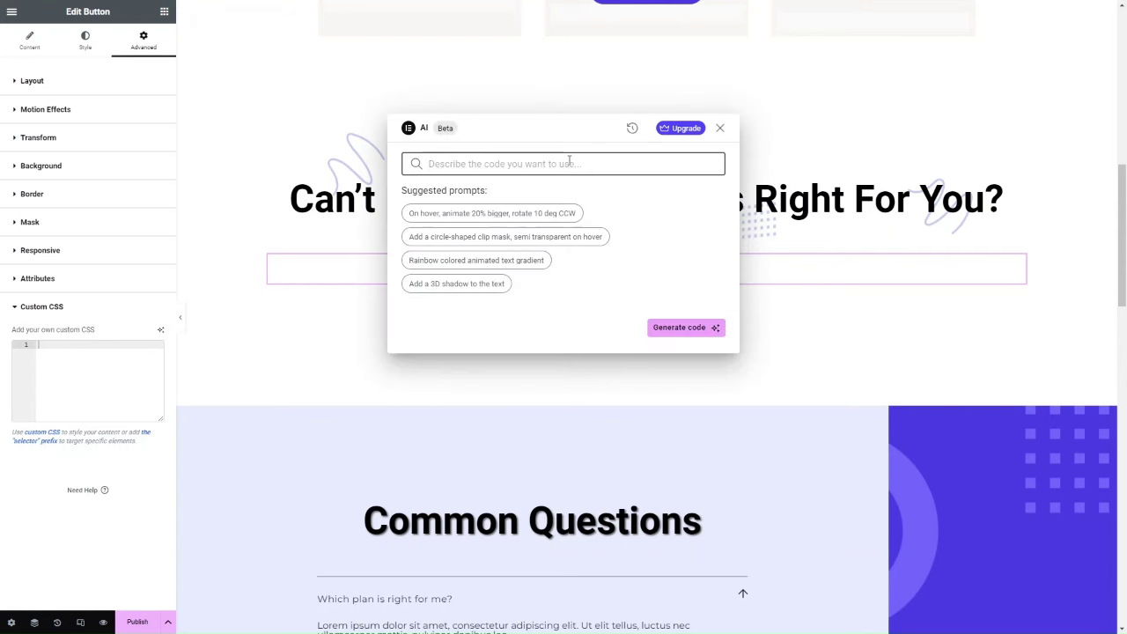
pyautogui.write('add a ')
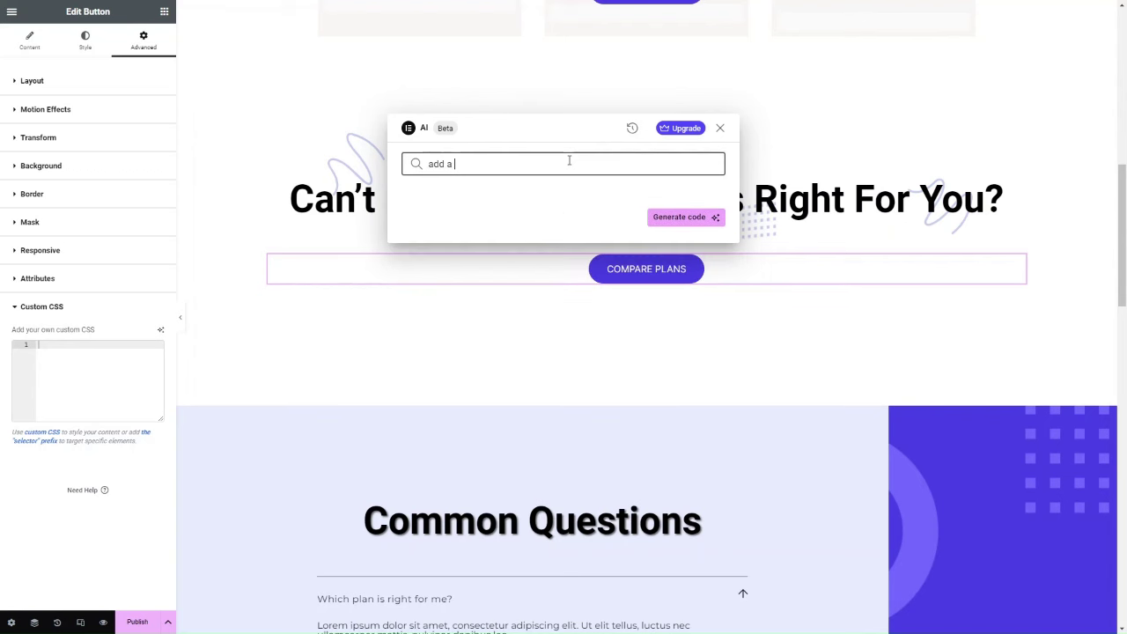
pyautogui.write('drop shadow to the button')
pyautogui.press('Return')
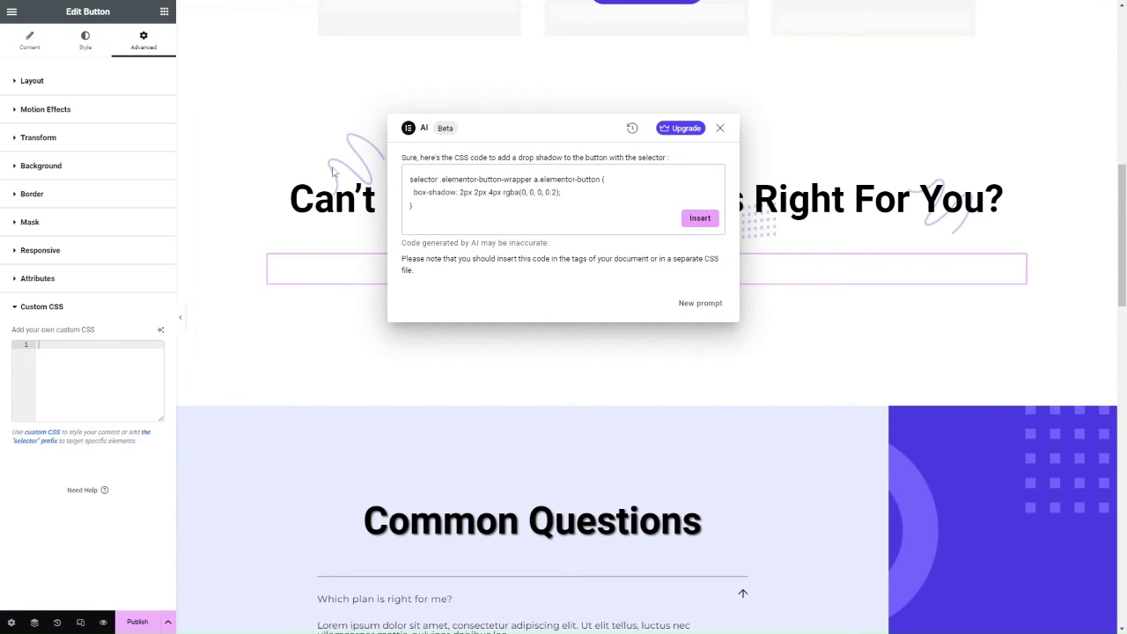
pyautogui.click(707, 223)
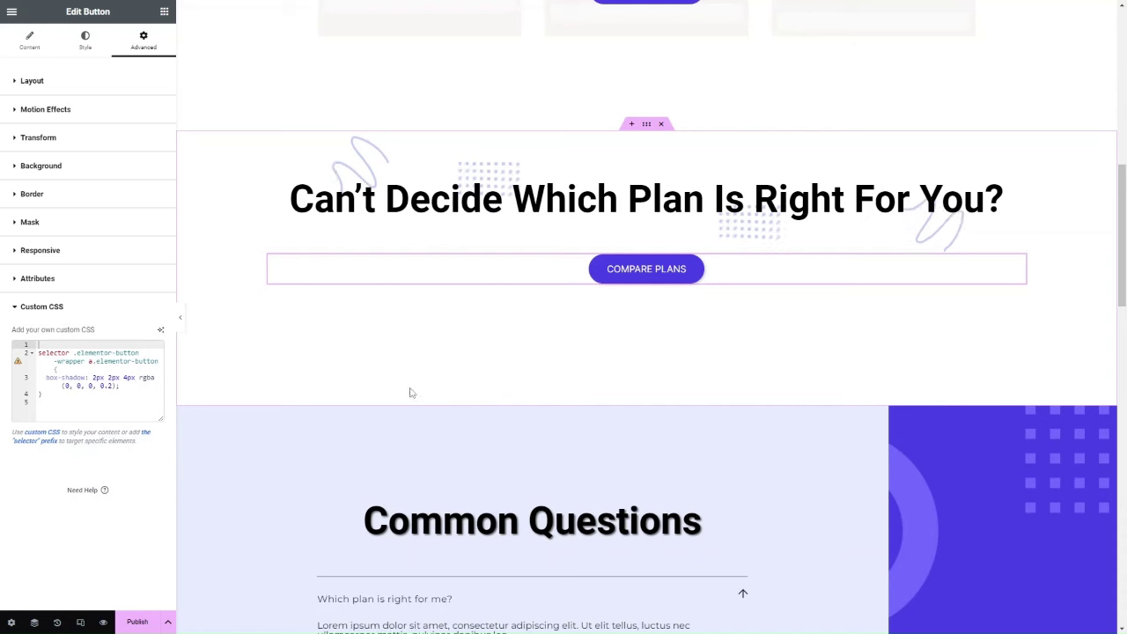
# Clear the button's CSS and paste back the box-shadow: 2px 2px 4px rgba(0, 0, 0, 0.2) rule.
pyautogui.click(113, 392)
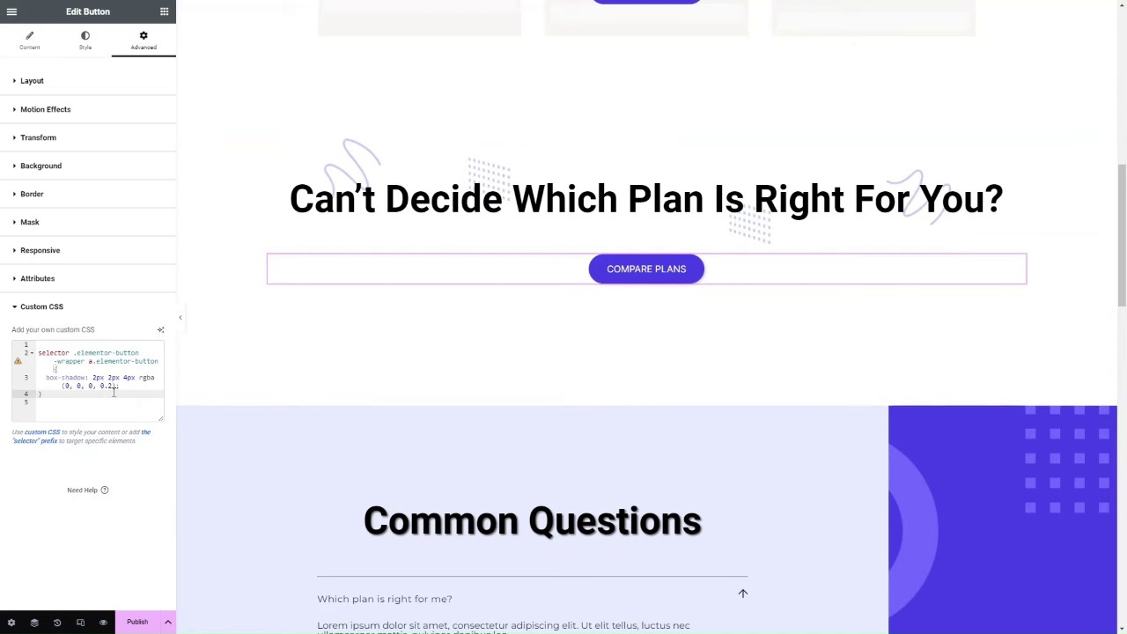
pyautogui.hotkey('ctrl', 'a')
pyautogui.hotkey('ctrl', 'c')
pyautogui.press('BackSpace')
pyautogui.hotkey('ctrl', 'v')
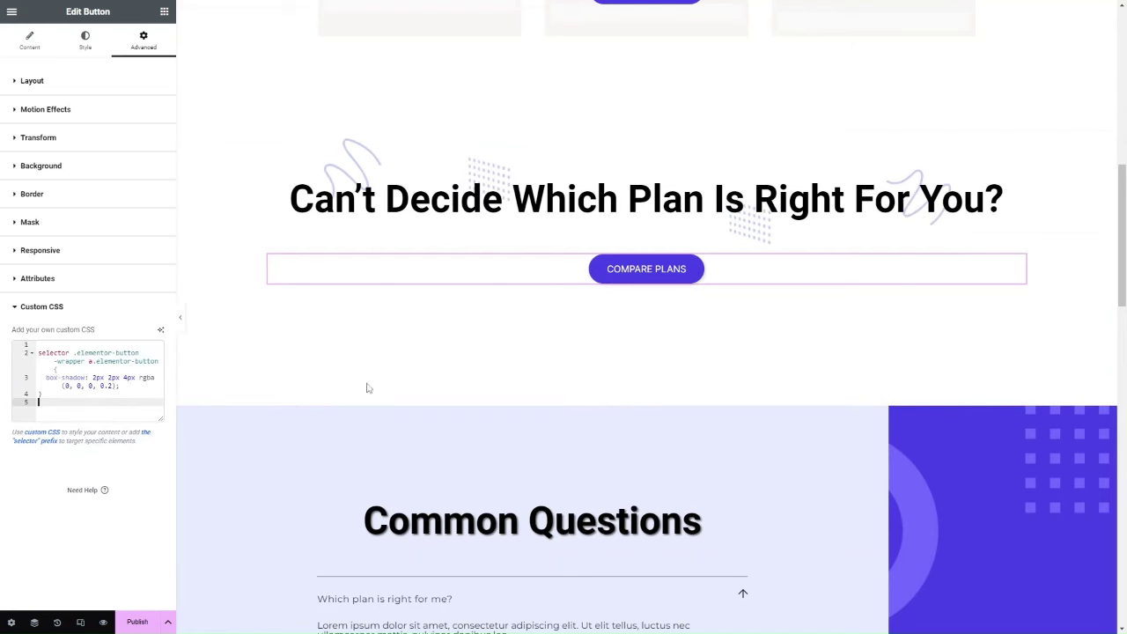
pyautogui.scroll(-5, 367, 385)
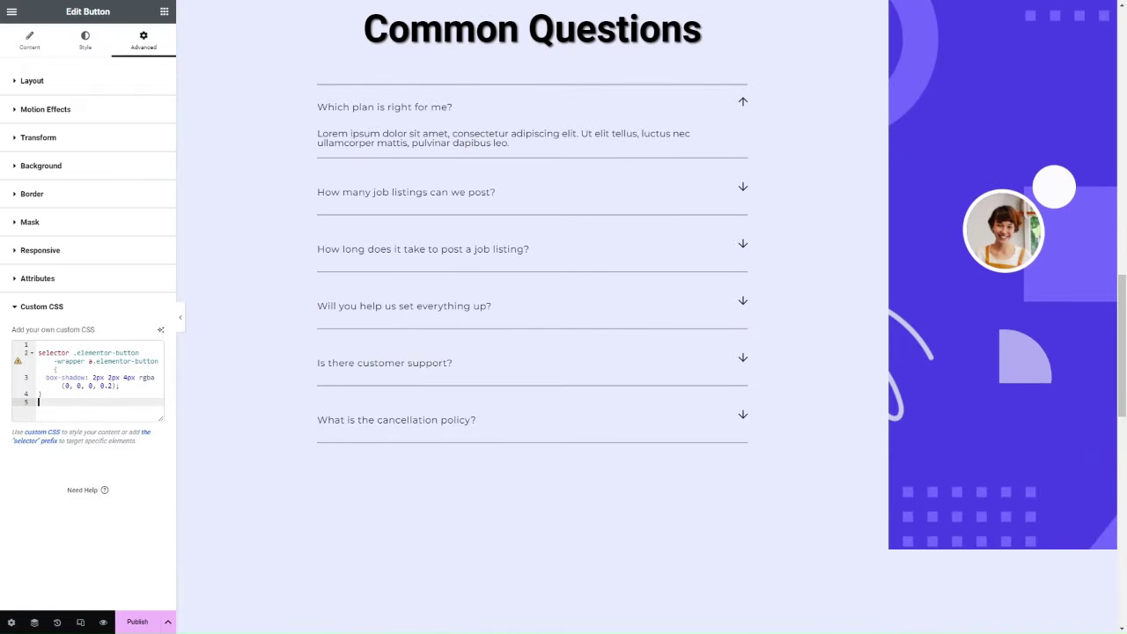
pyautogui.scroll(-5, 497, 495)
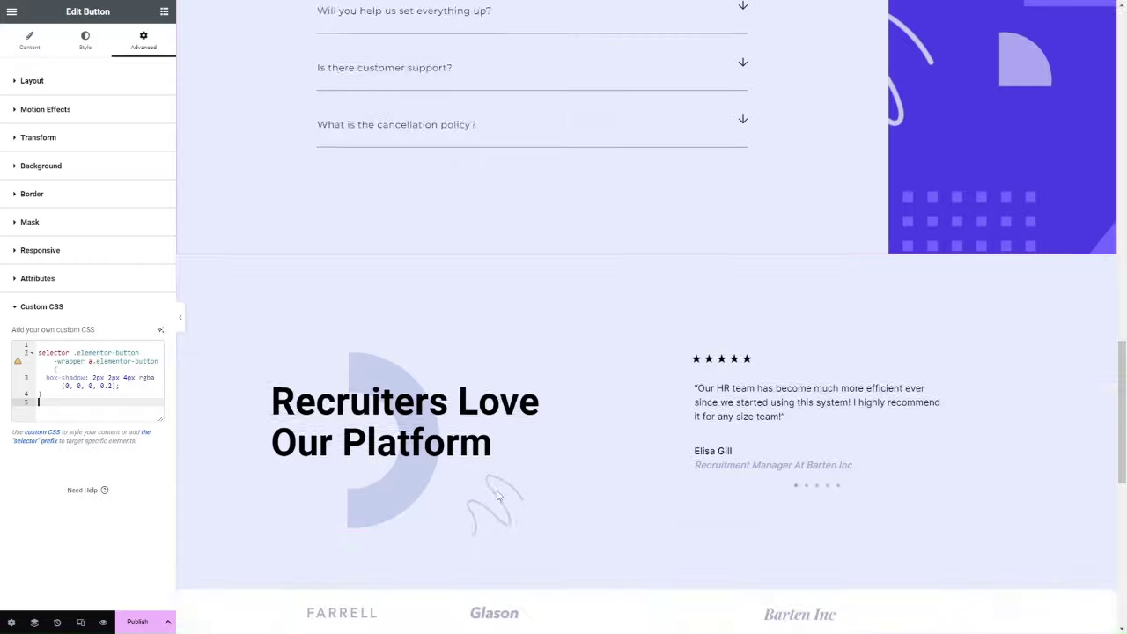
pyautogui.scroll(10, 497, 495)
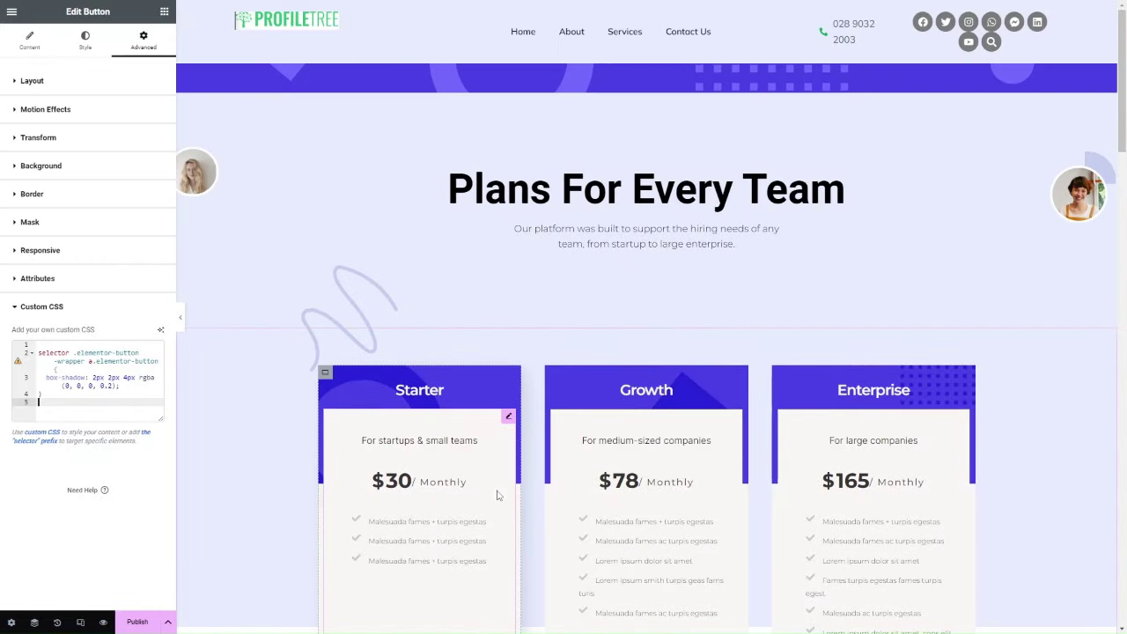
pyautogui.scroll(-5, 323, 314)
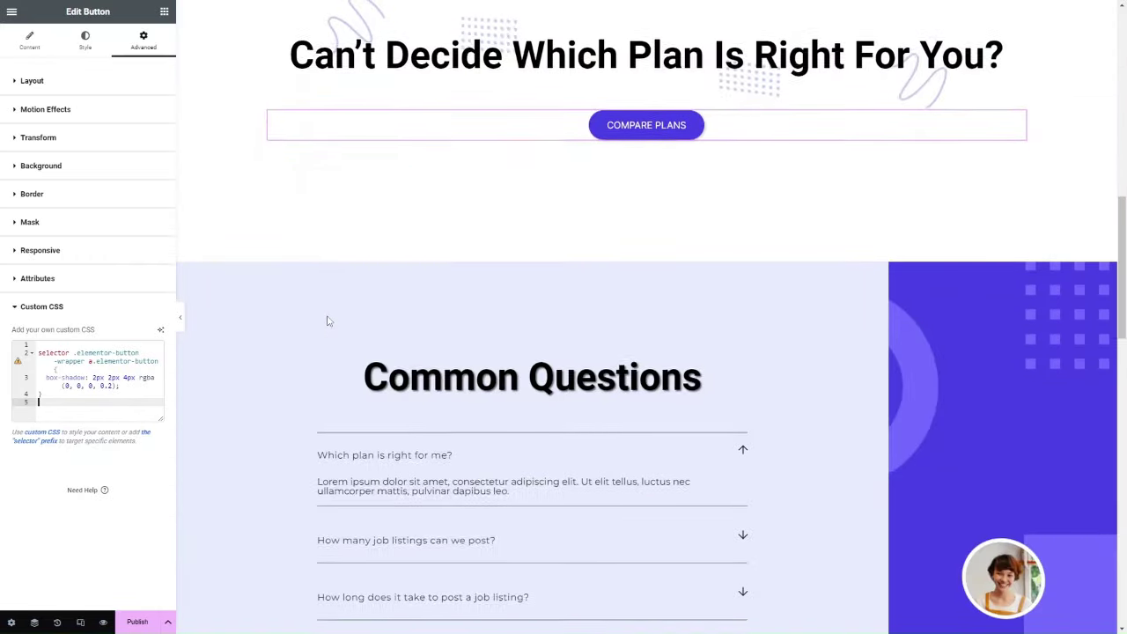
pyautogui.scroll(-3, 352, 322)
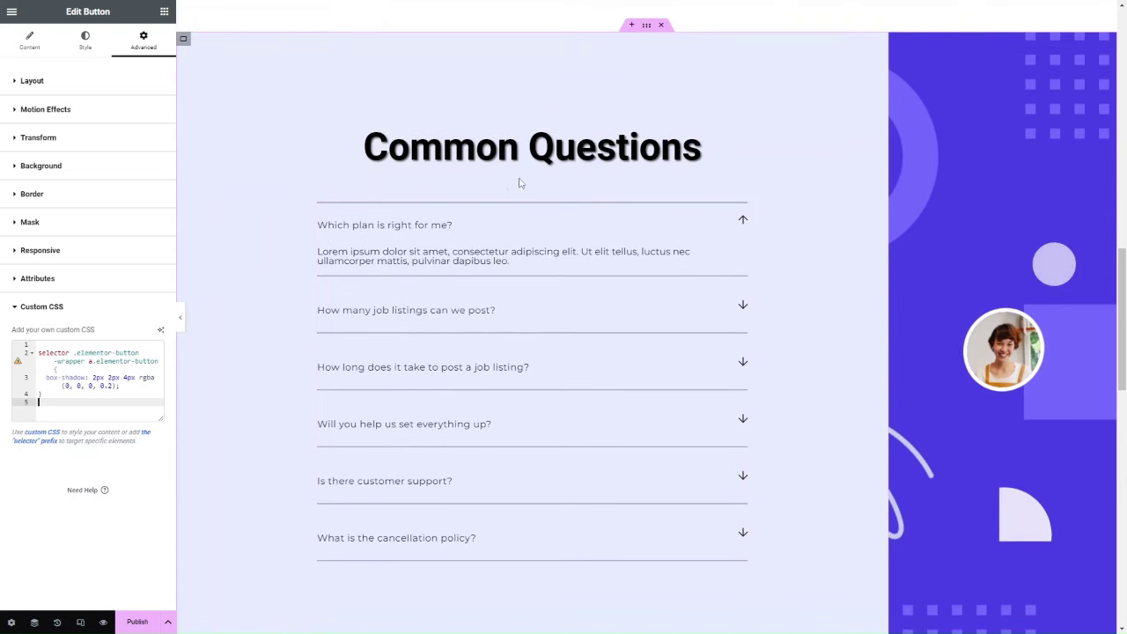
# Select the Common Questions heading and open its Custom CSS AI code assistant.
pyautogui.click(511, 155)
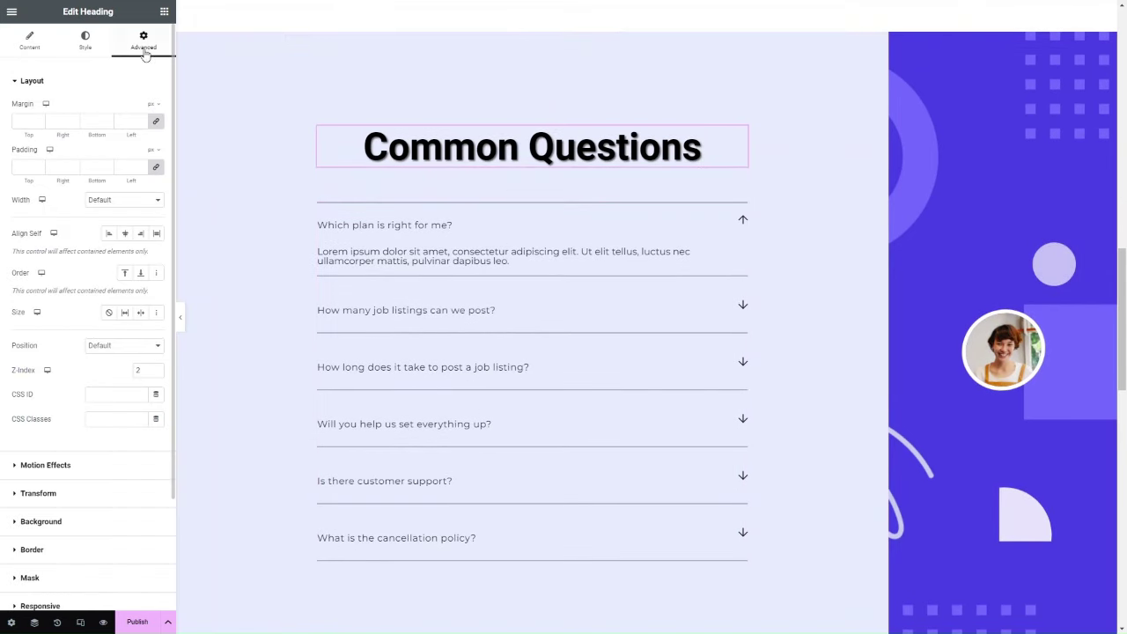
pyautogui.scroll(-2, 128, 278)
pyautogui.click(85, 527)
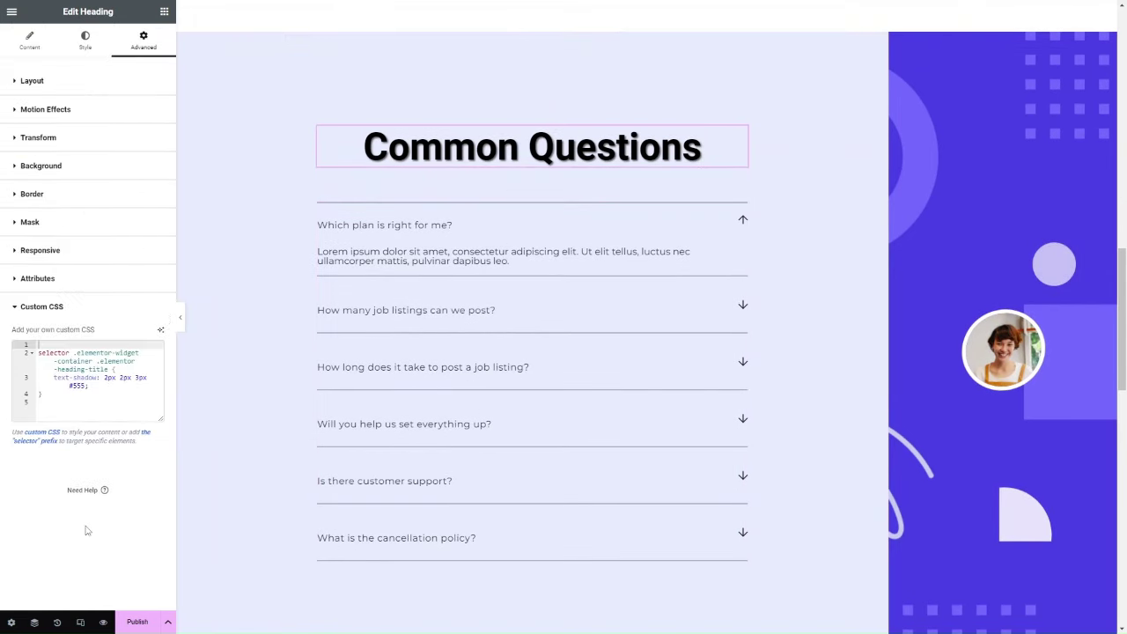
pyautogui.click(160, 331)
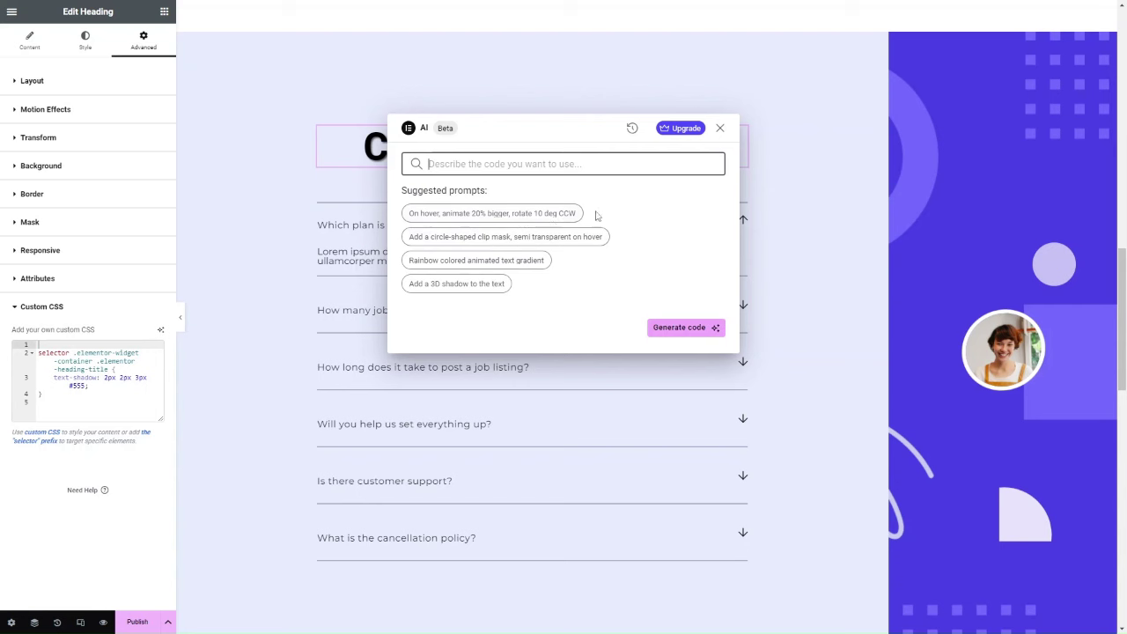
# Review the AI code generation history, then close the assistant.
pyautogui.click(631, 130)
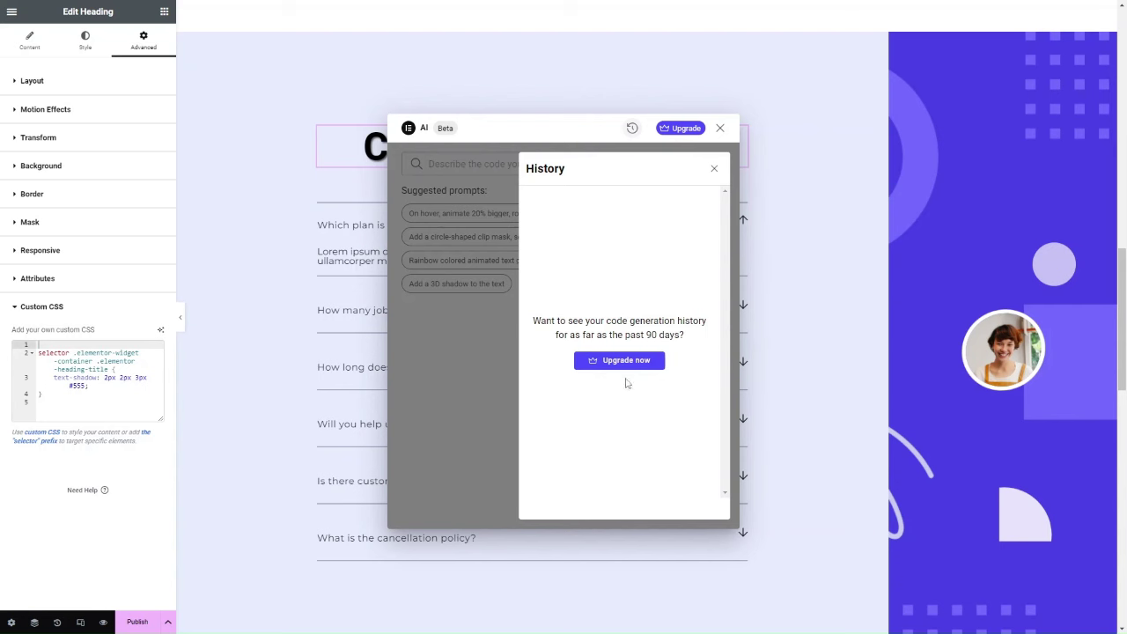
pyautogui.click(720, 127)
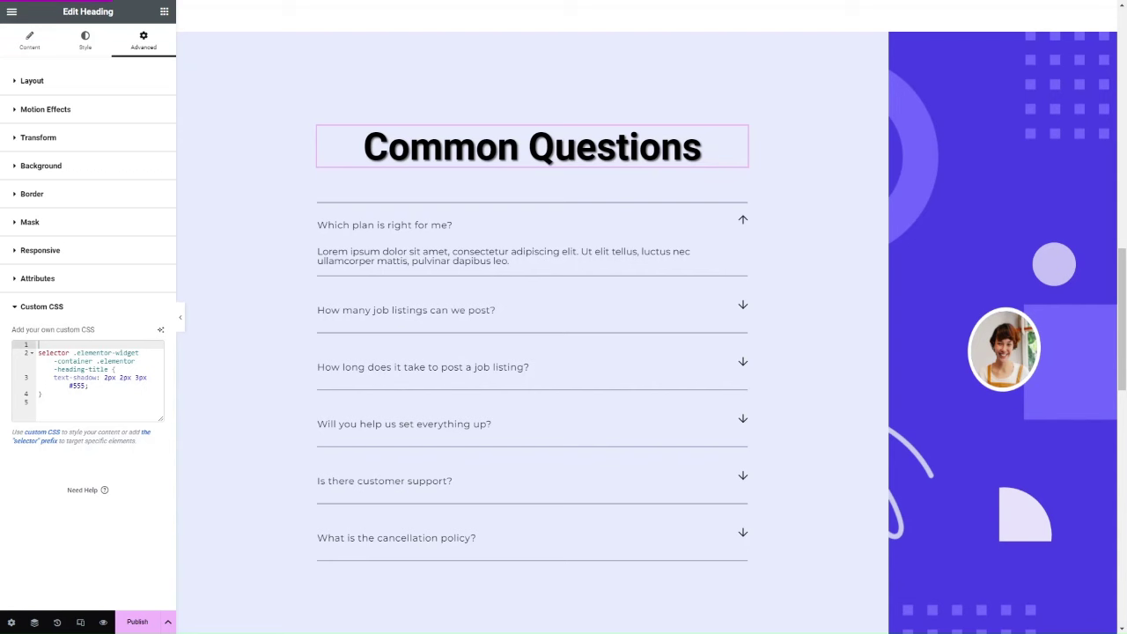
pyautogui.scroll(2, 446, 312)
pyautogui.scroll(-1, 447, 291)
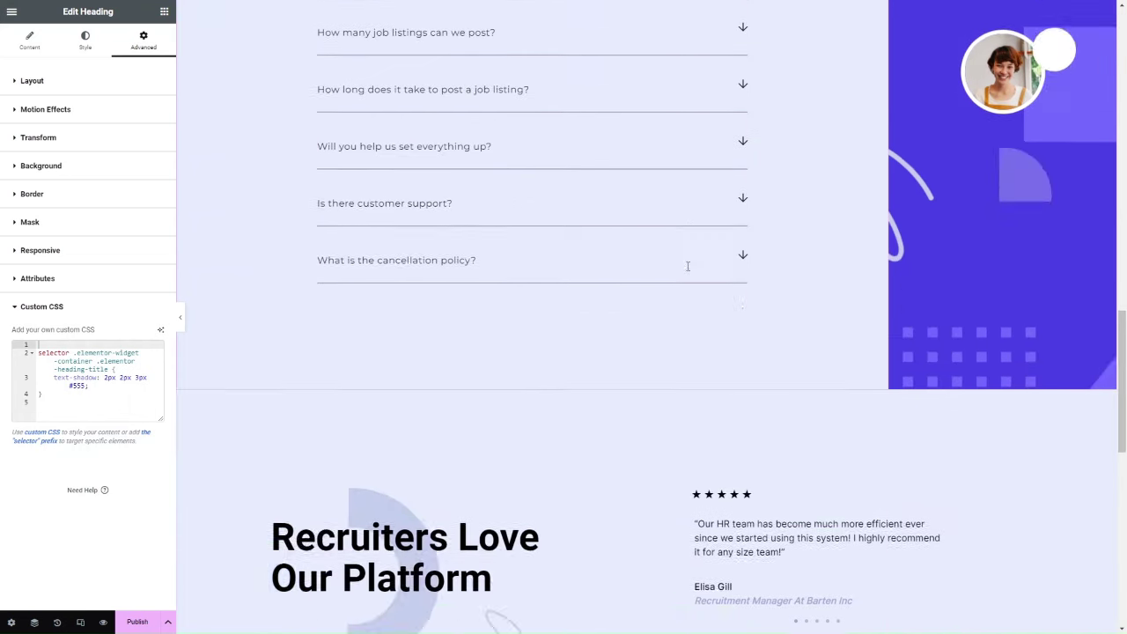
pyautogui.scroll(-5, 687, 265)
# Open the AI writing assistant for the Recruiters Love Our Platform heading and paste a new prompt.
pyautogui.click(390, 432)
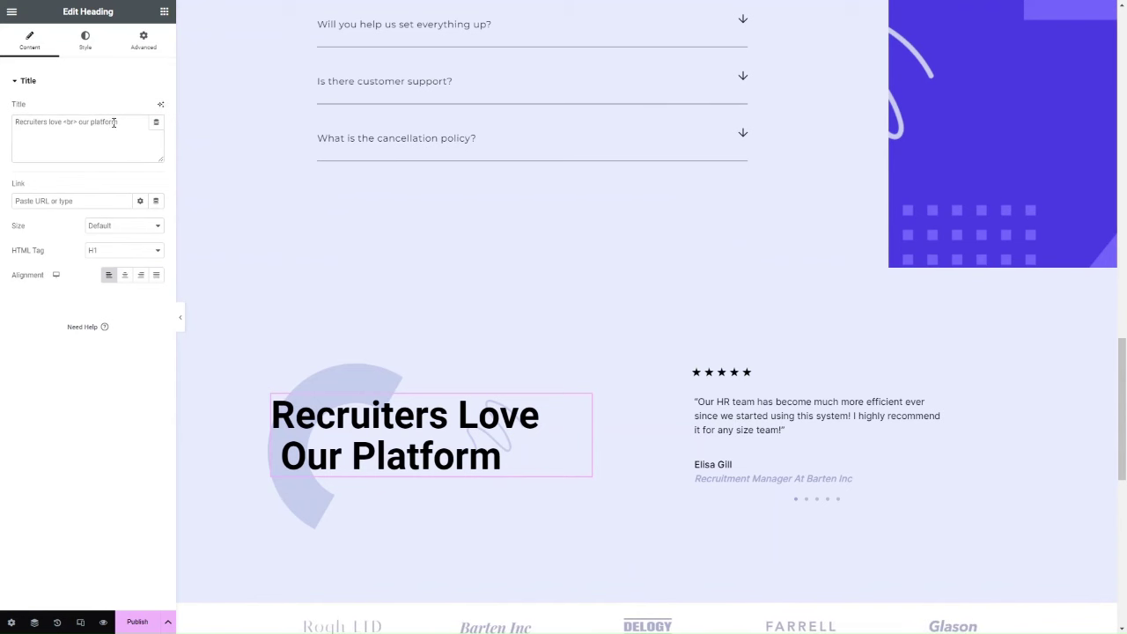
pyautogui.click(161, 104)
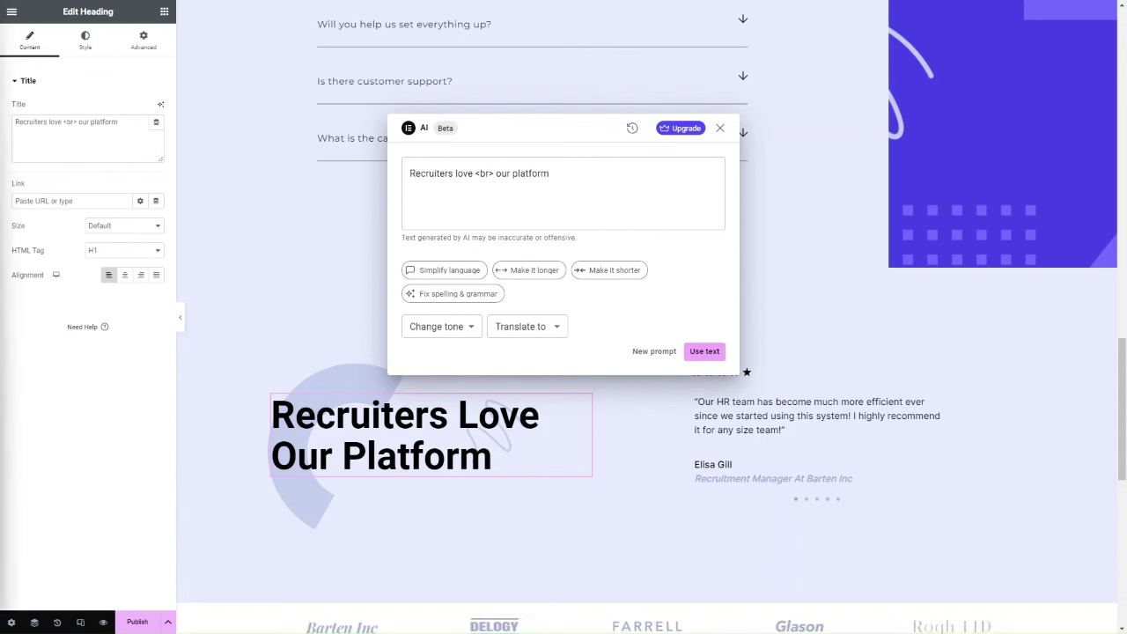
pyautogui.click(542, 196)
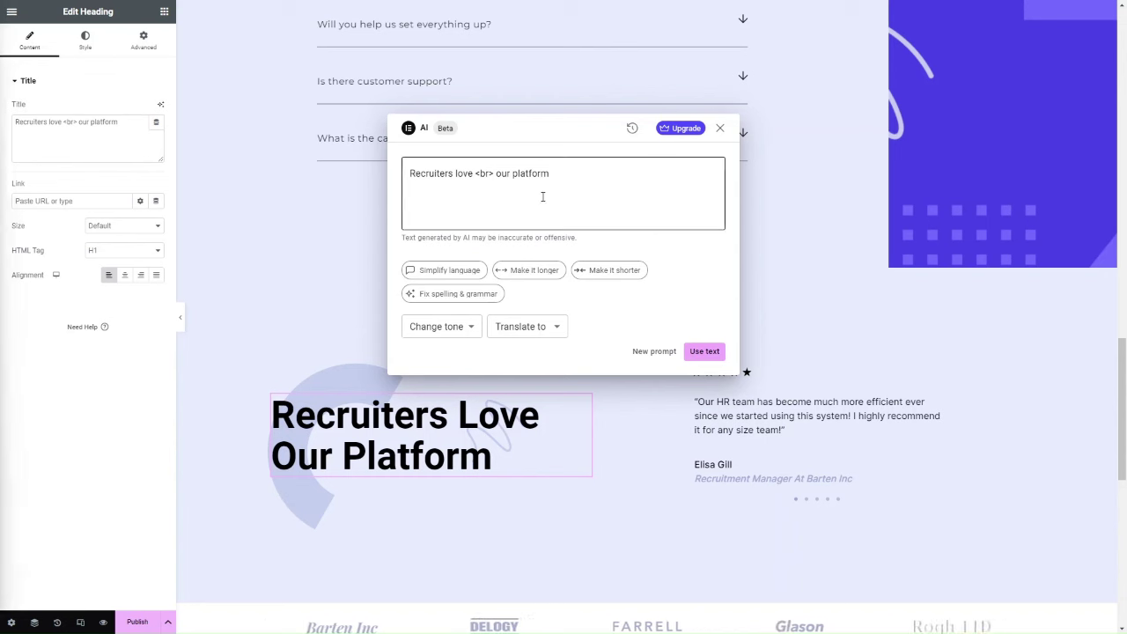
pyautogui.hotkey('ctrl', 'a')
pyautogui.write('Generate a headline for a blog post about the benefits of using Elementor AI.')
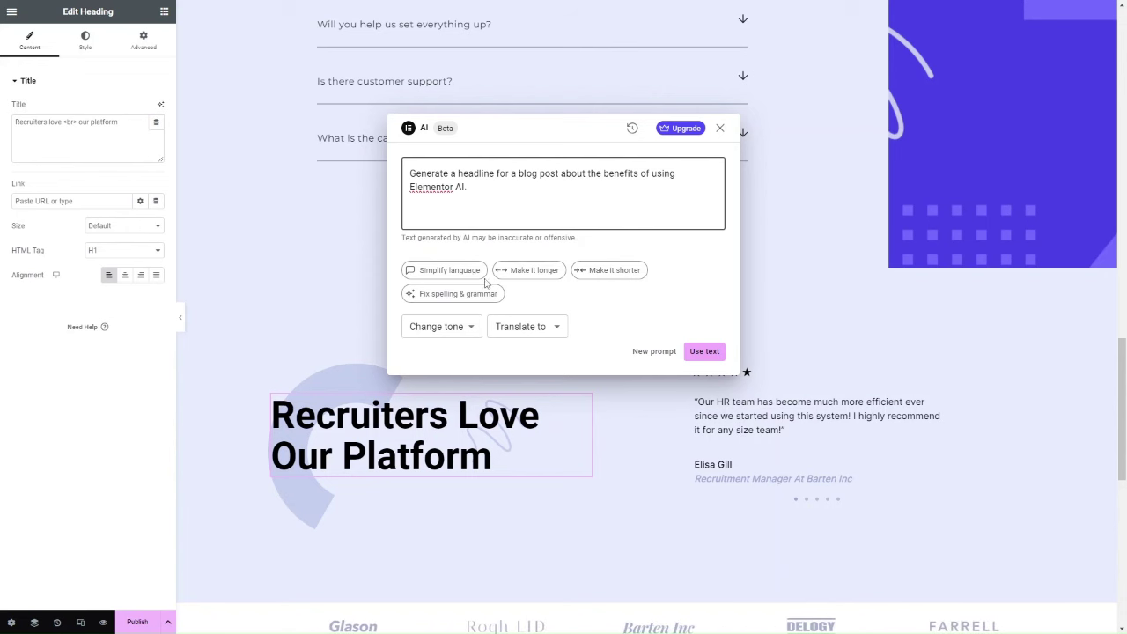
# Shorten the AI text and apply 'Transform Your Web Design With Elementor AI And Streamline Your Workflow!'.
pyautogui.click(466, 328)
pyautogui.click(466, 329)
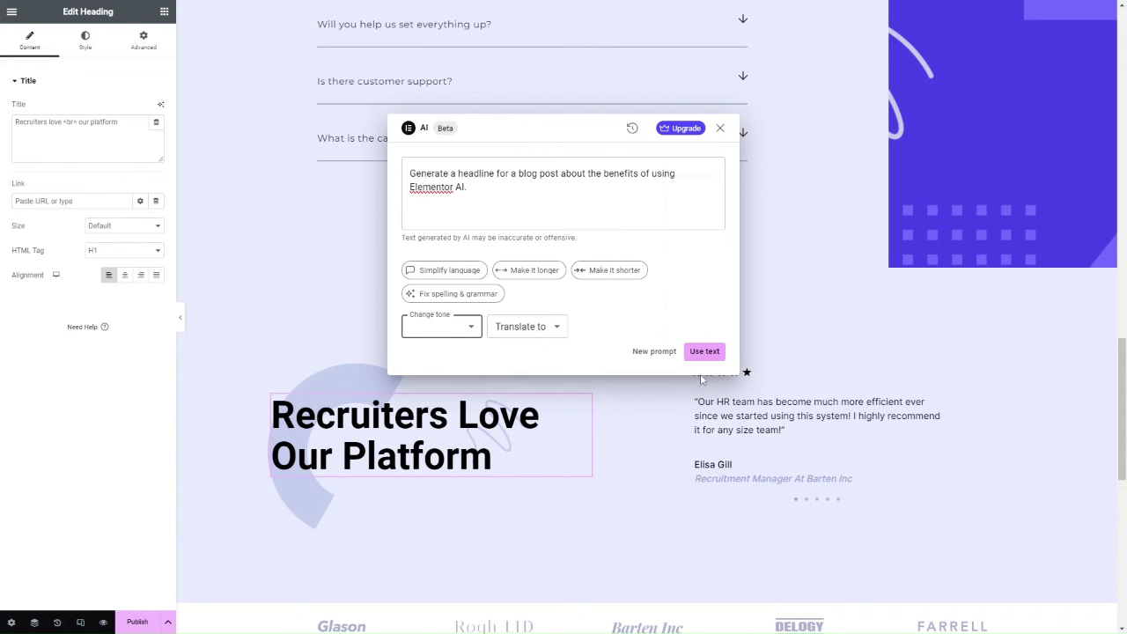
pyautogui.click(569, 180)
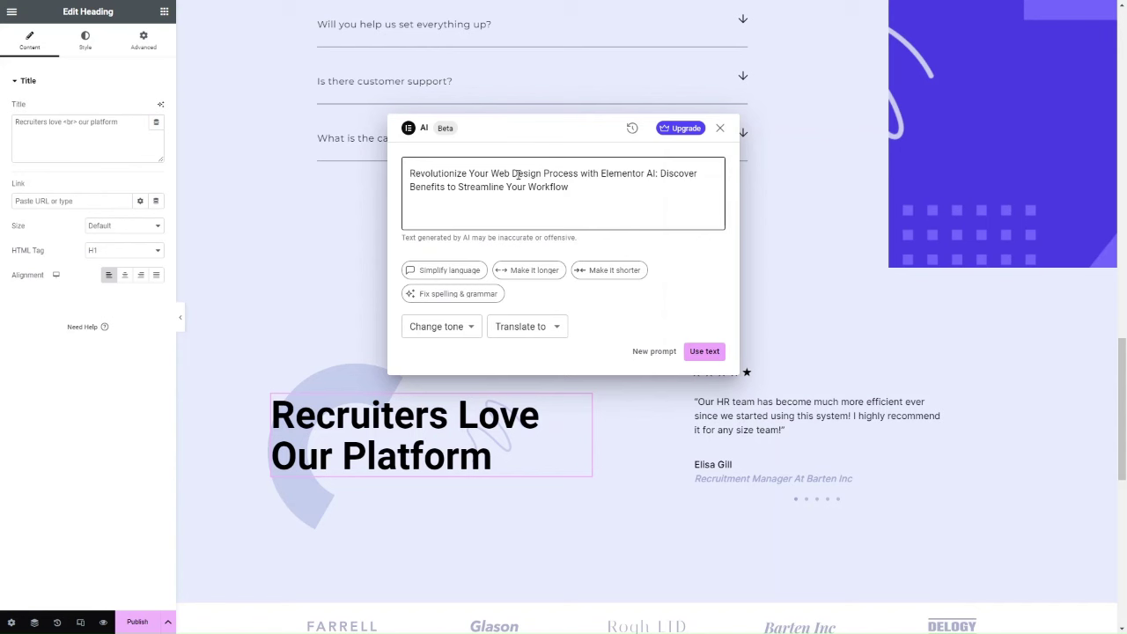
pyautogui.click(468, 327)
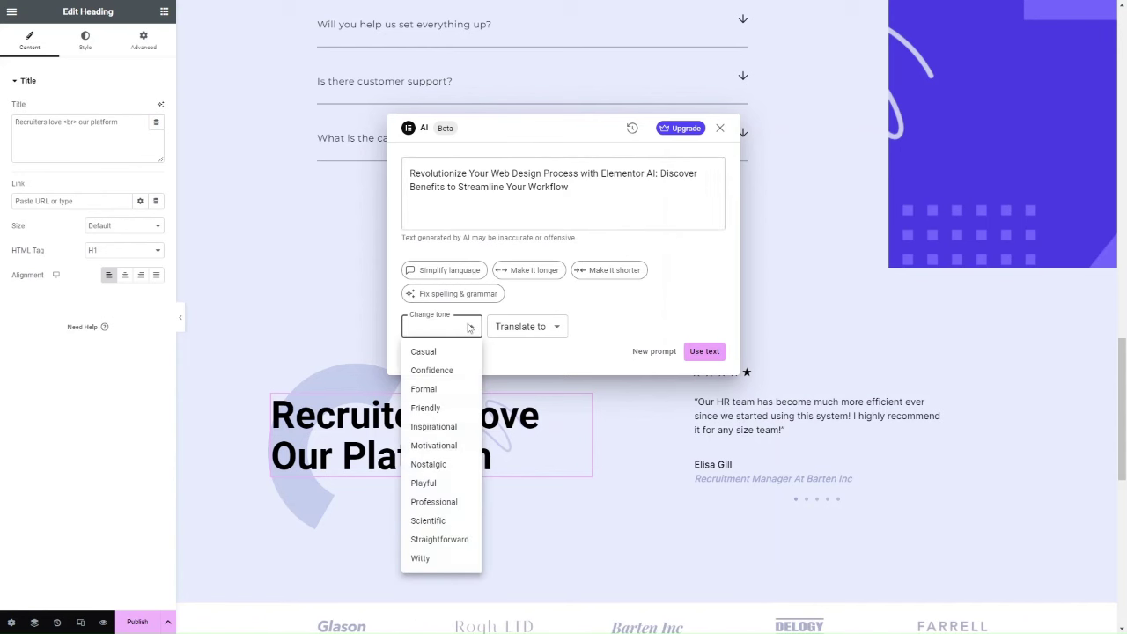
pyautogui.click(468, 326)
pyautogui.click(596, 272)
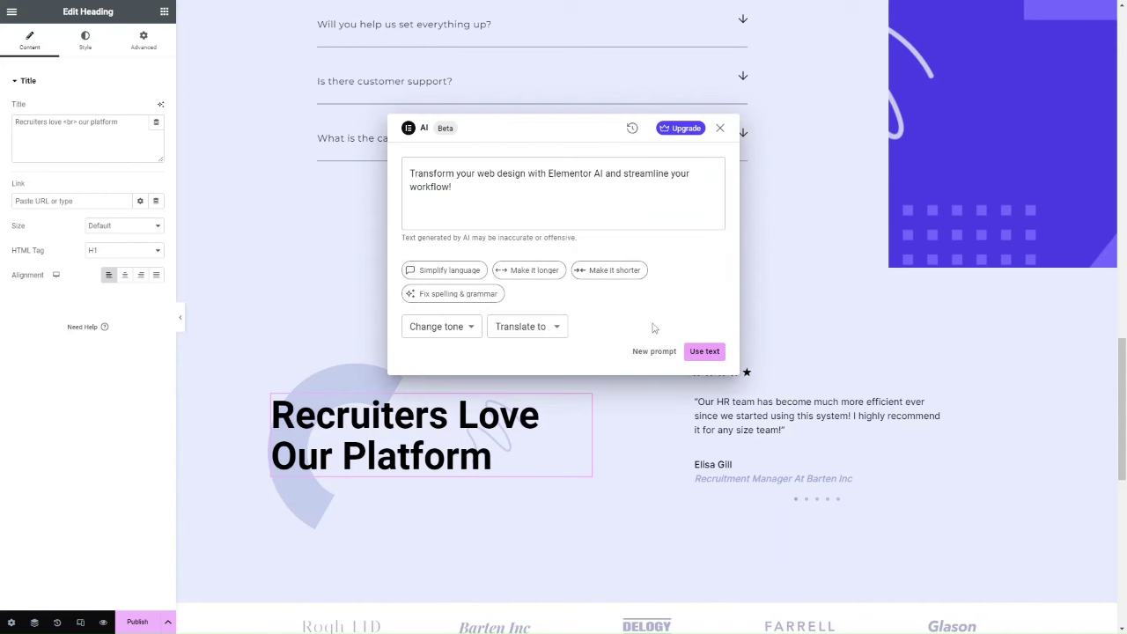
pyautogui.click(531, 328)
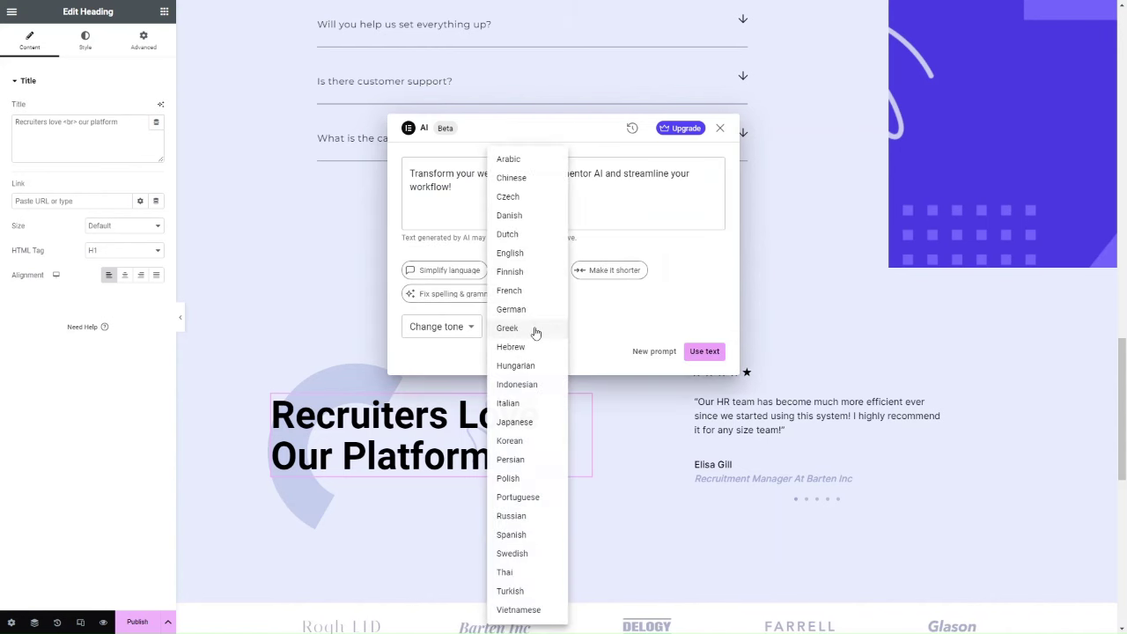
pyautogui.click(635, 314)
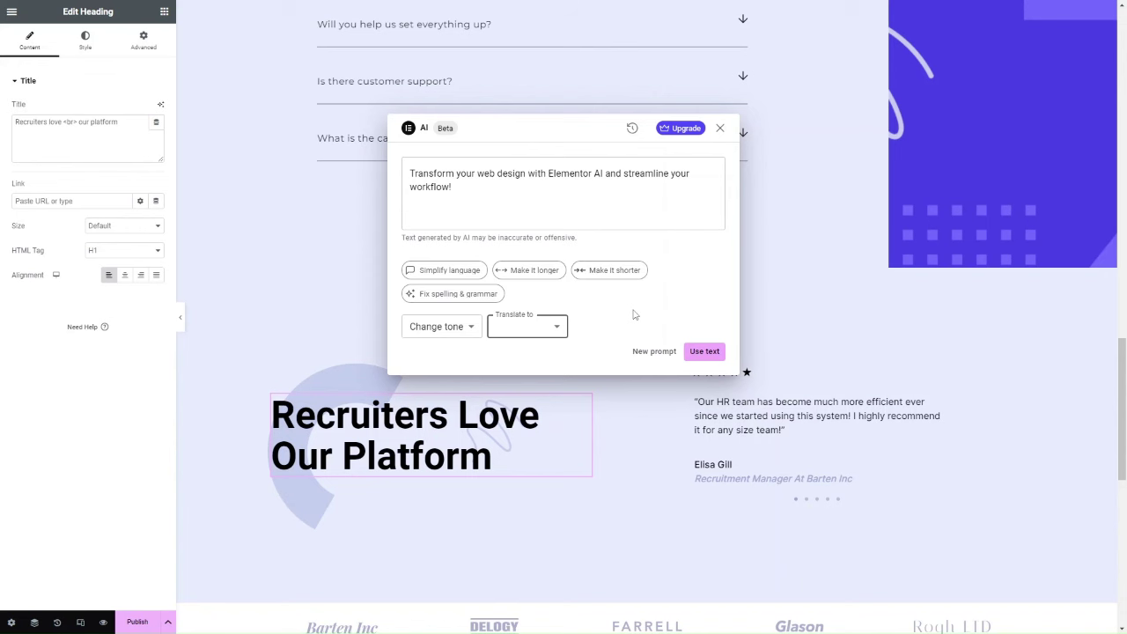
pyautogui.click(717, 353)
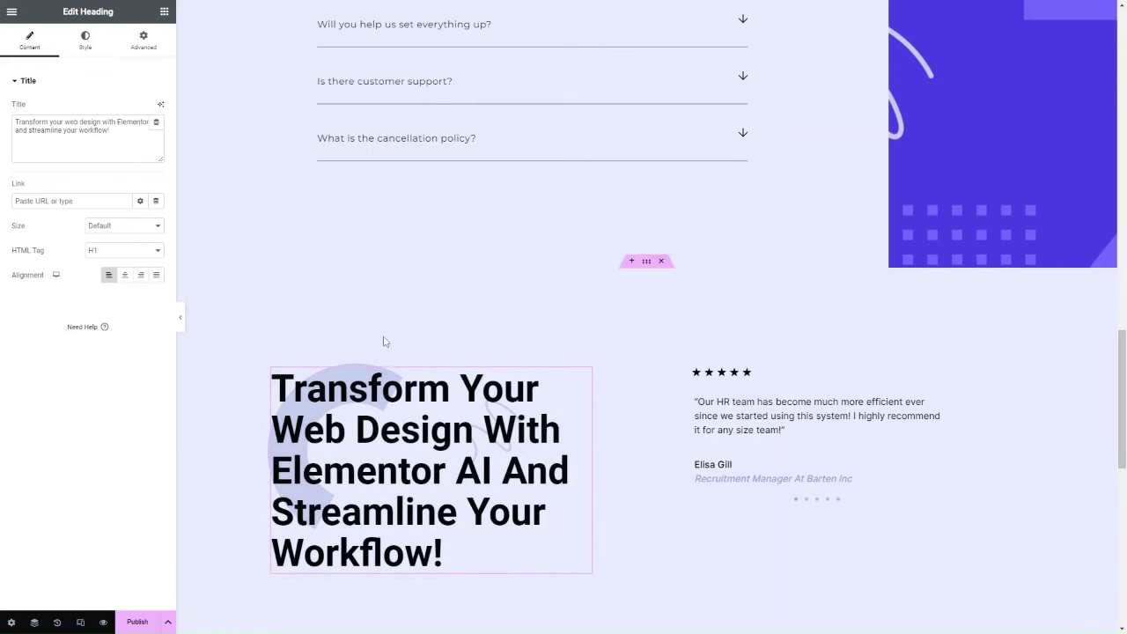
pyautogui.scroll(-3, 517, 444)
pyautogui.scroll(-4, 517, 445)
pyautogui.scroll(15, 517, 445)
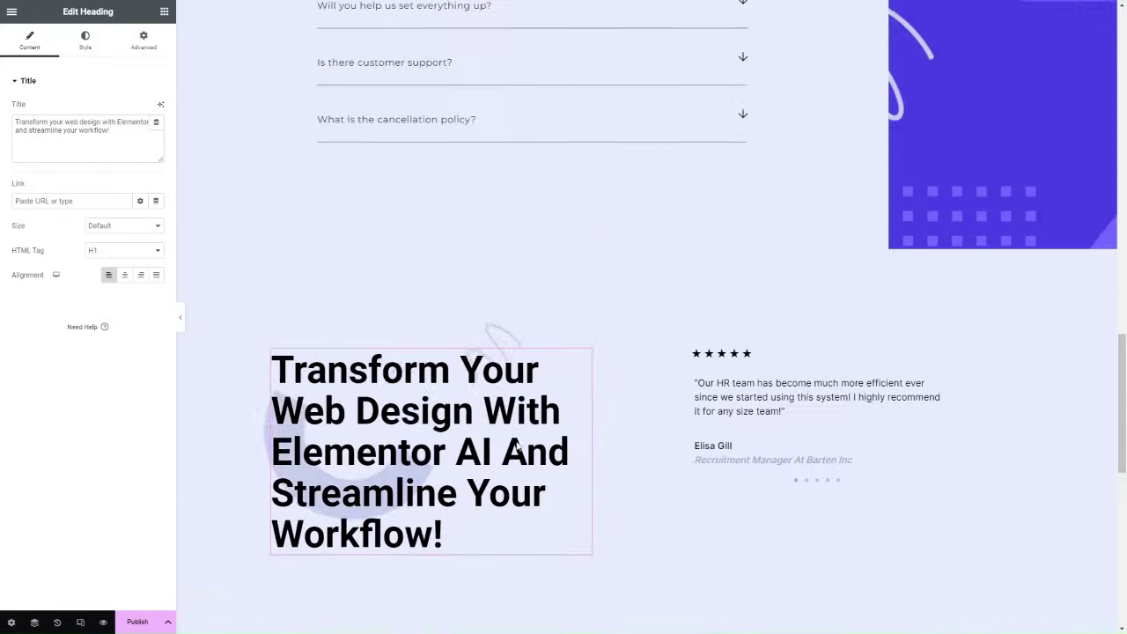
pyautogui.scroll(9, 518, 447)
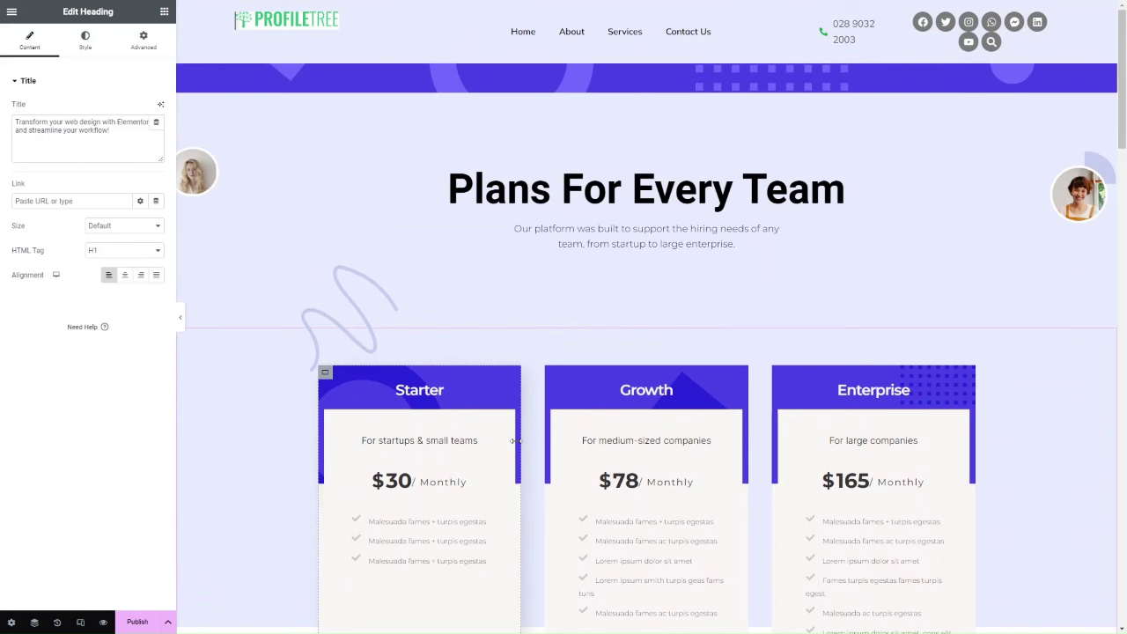
pyautogui.scroll(-8, 517, 440)
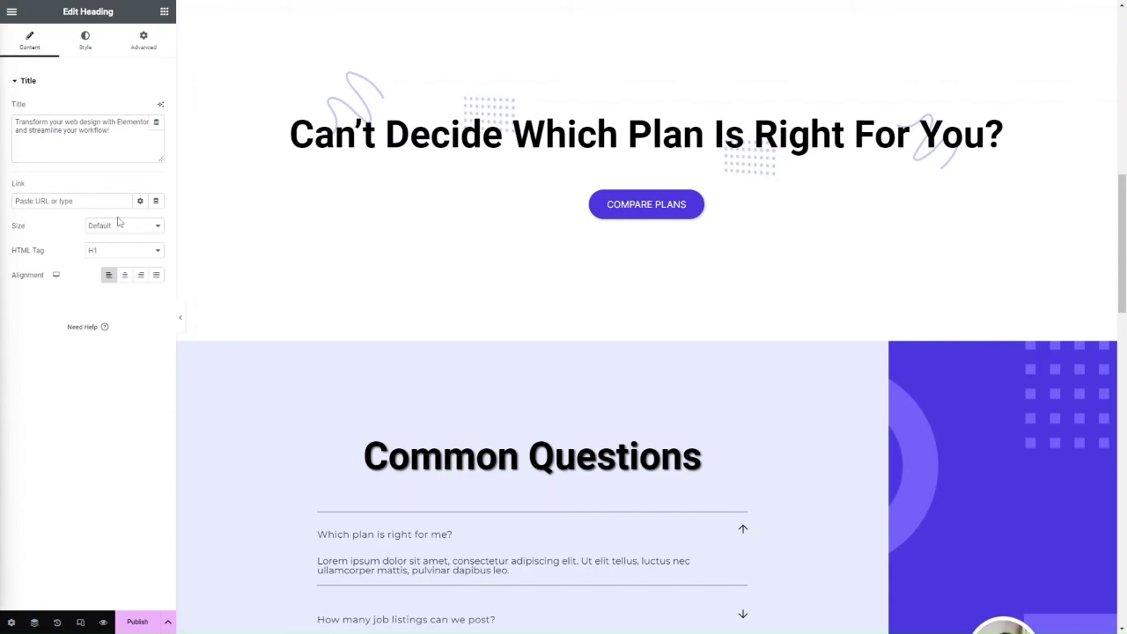
# Add a two-column Grid container above the Common Questions section.
pyautogui.click(634, 336)
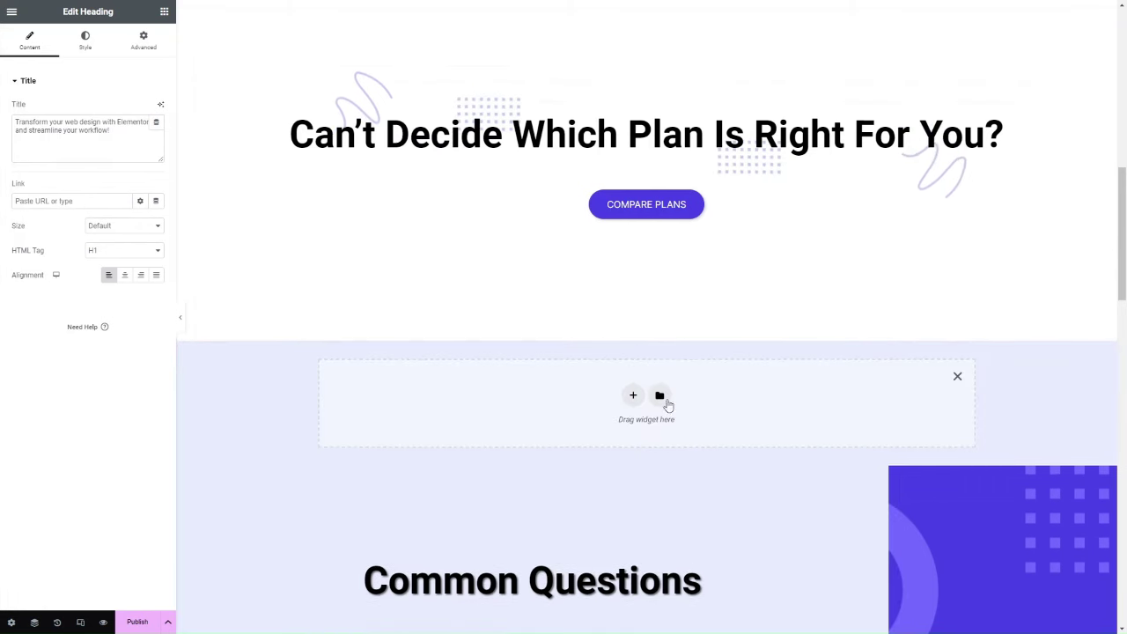
pyautogui.click(660, 397)
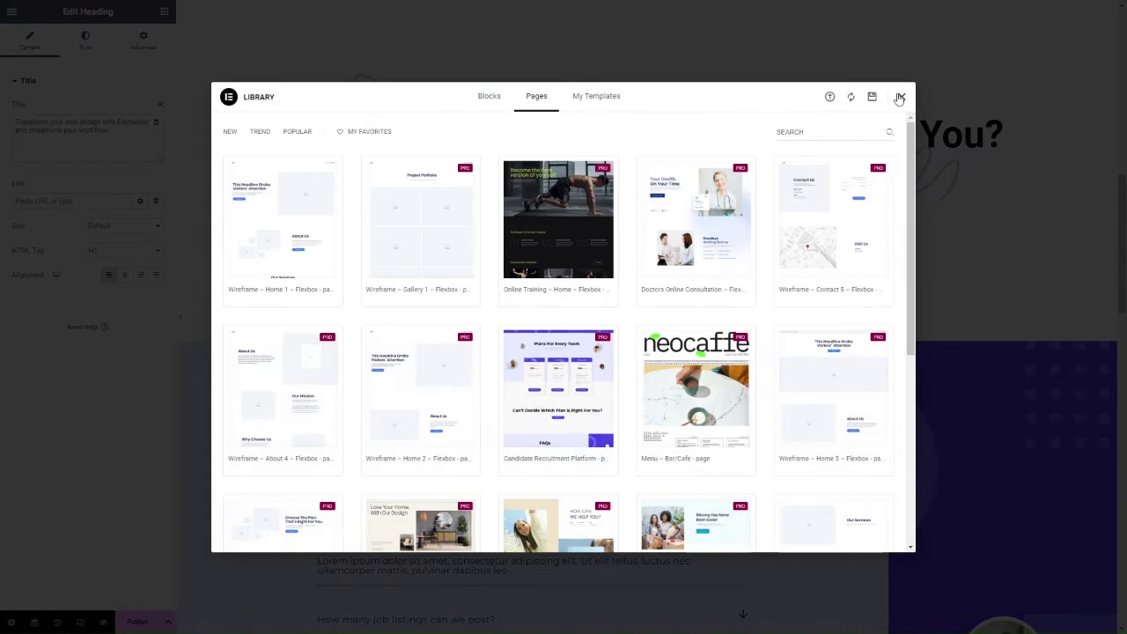
pyautogui.click(899, 98)
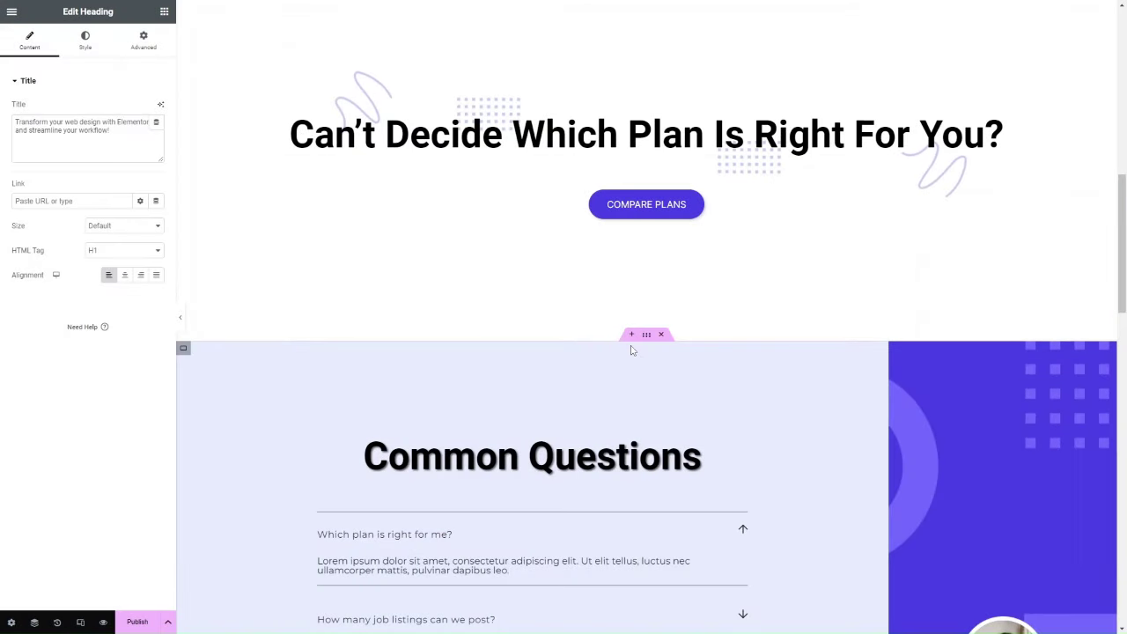
pyautogui.click(631, 334)
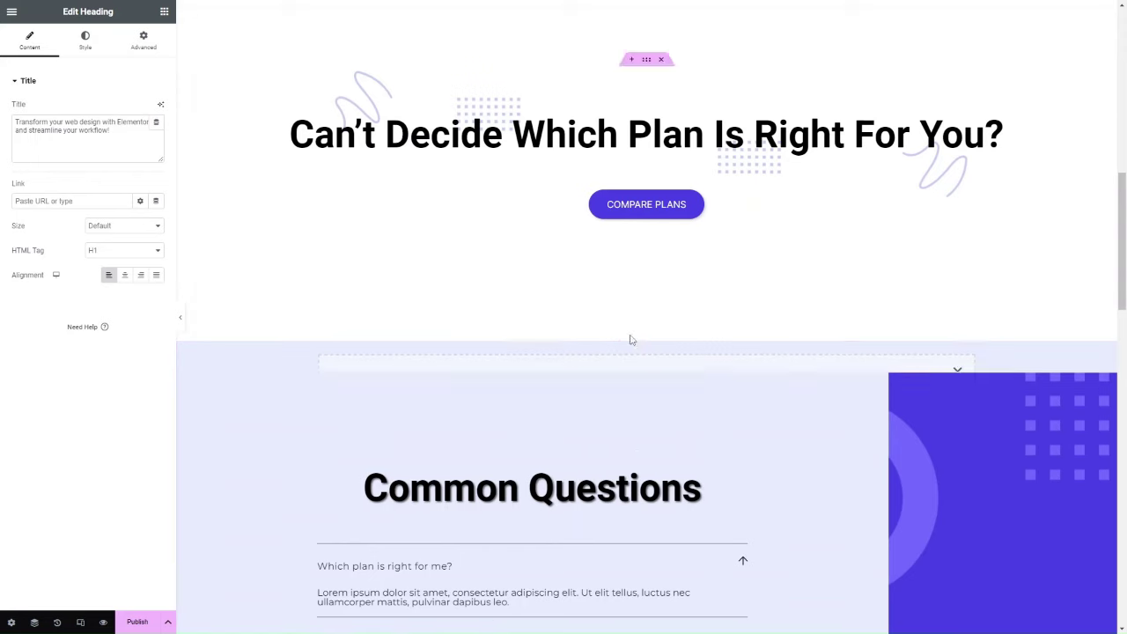
pyautogui.click(632, 396)
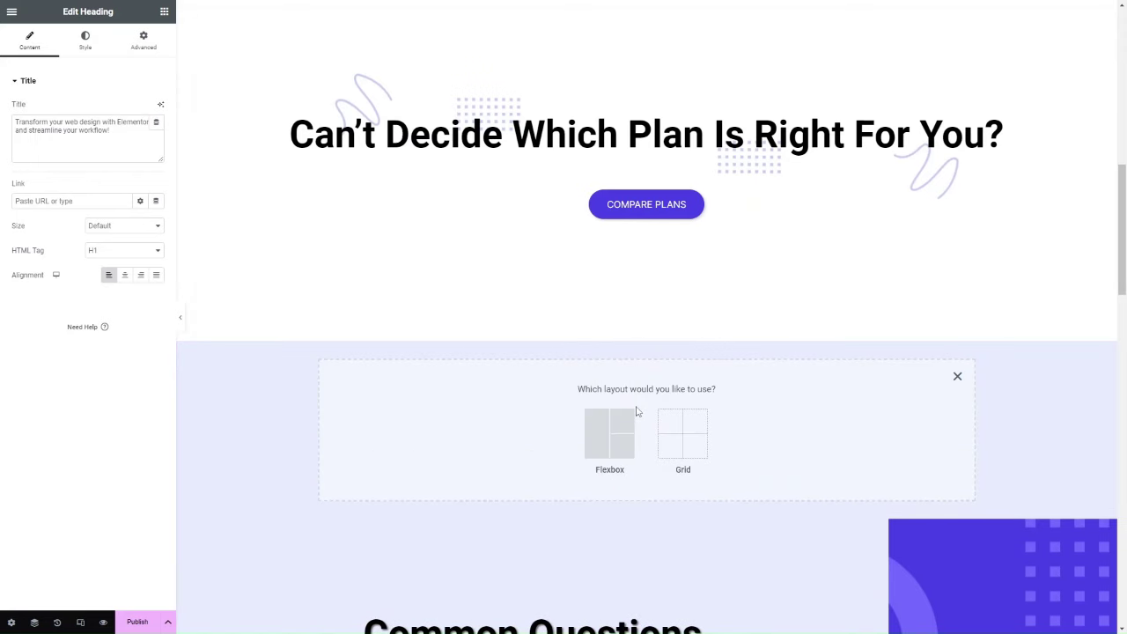
pyautogui.click(679, 436)
pyautogui.click(506, 451)
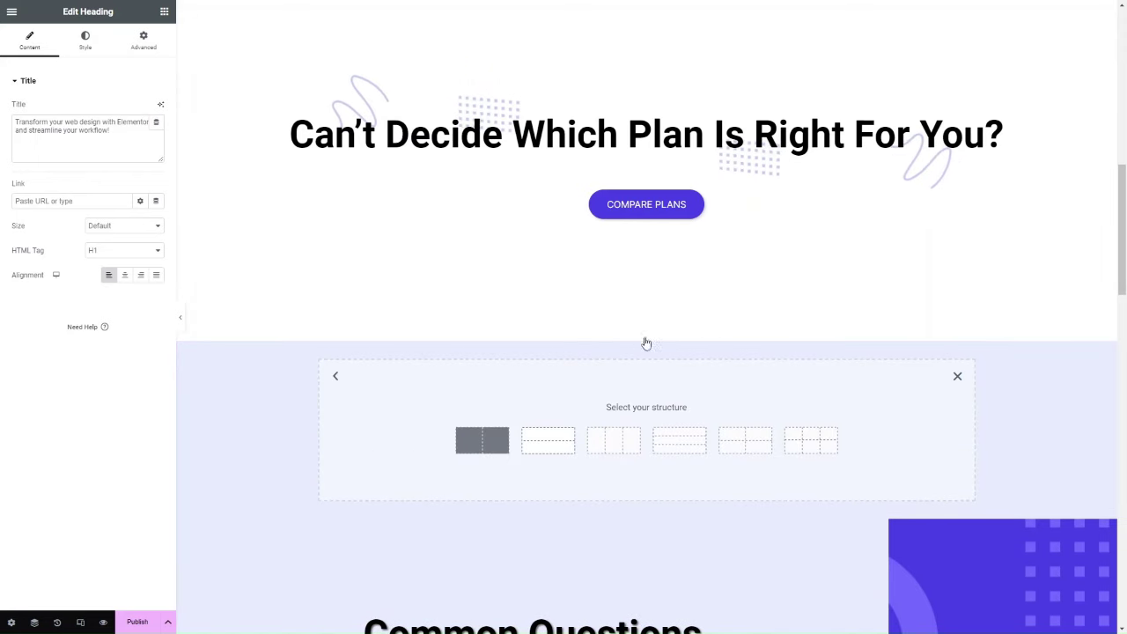
# Place an Image widget with the parked-car photo in the left column and open its AI tools.
pyautogui.click(12, 14)
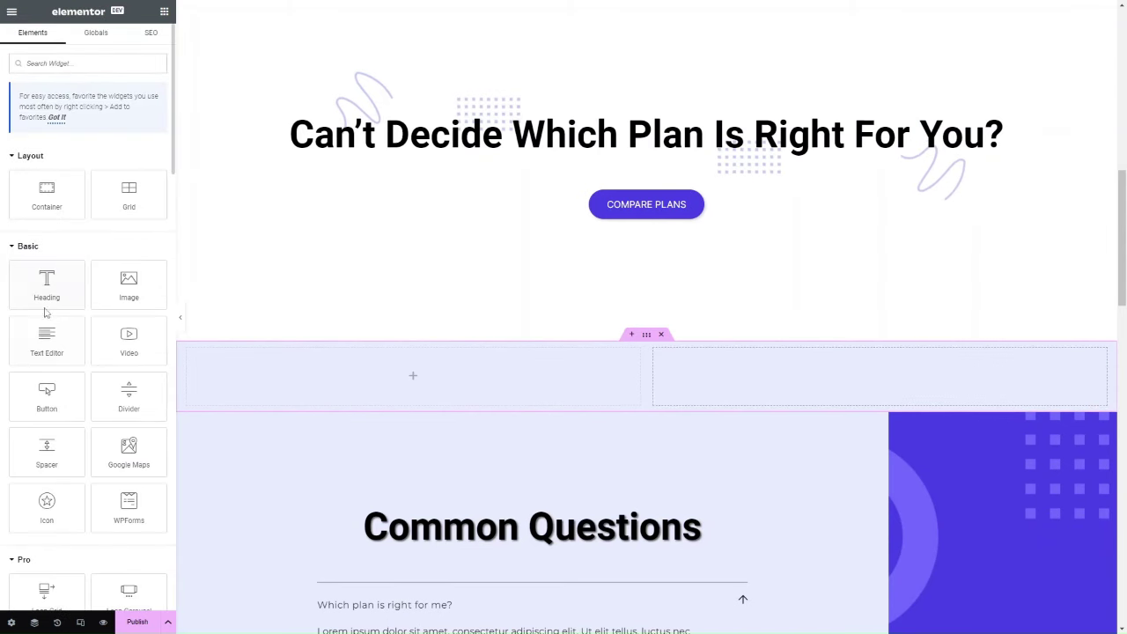
pyautogui.moveTo(127, 282); pyautogui.dragTo(466, 384)
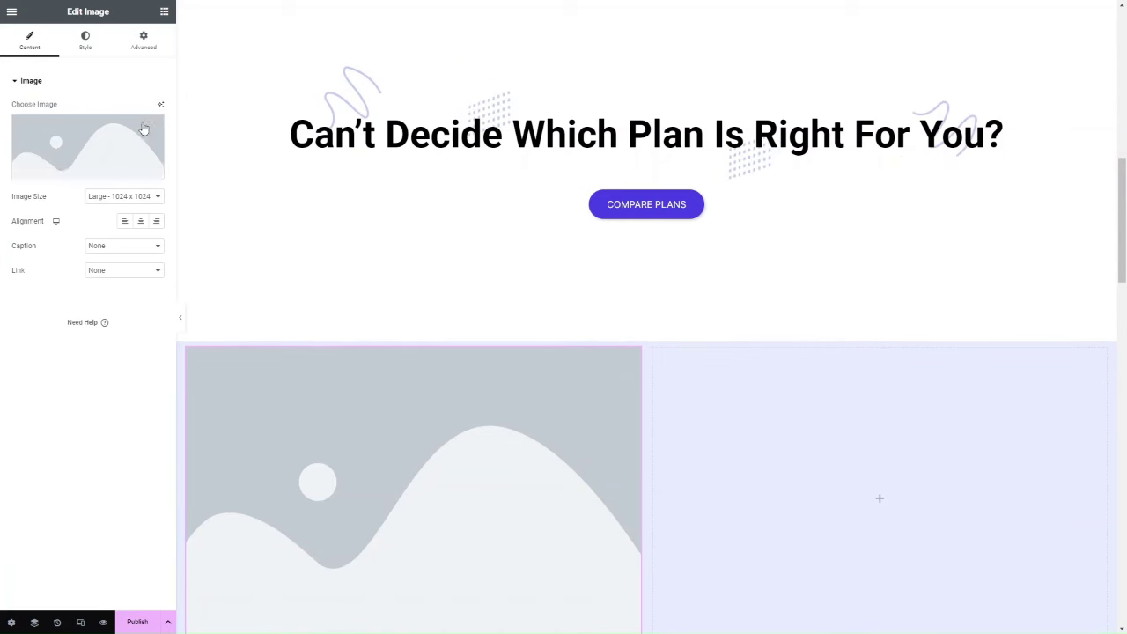
pyautogui.click(112, 156)
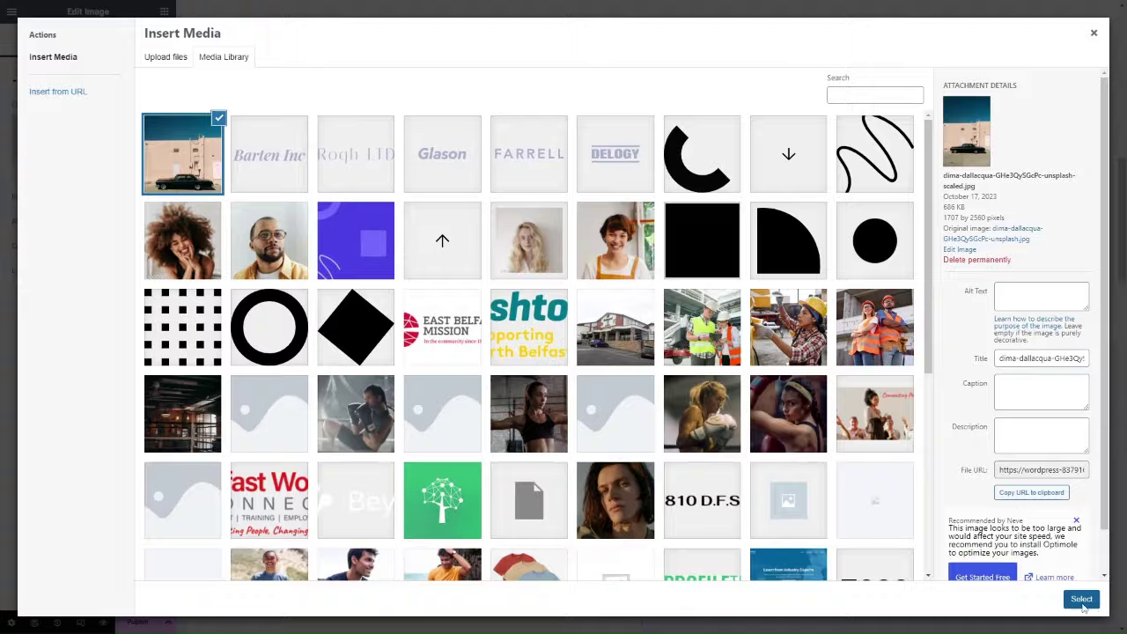
pyautogui.click(1082, 601)
pyautogui.scroll(-3, 341, 355)
pyautogui.scroll(-3, 341, 355)
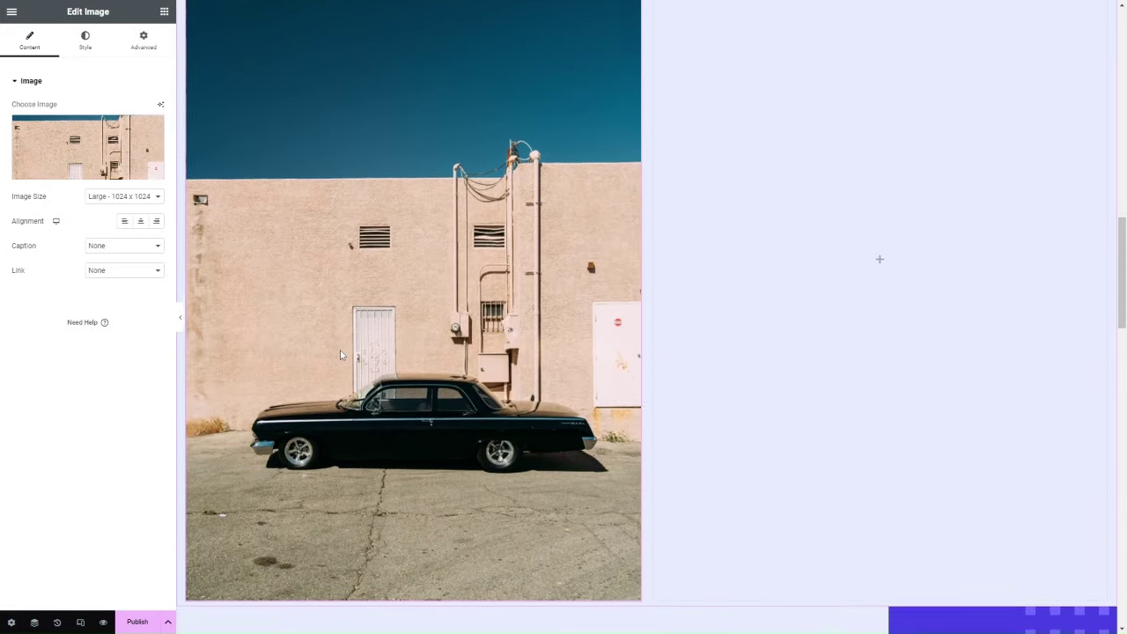
pyautogui.click(161, 104)
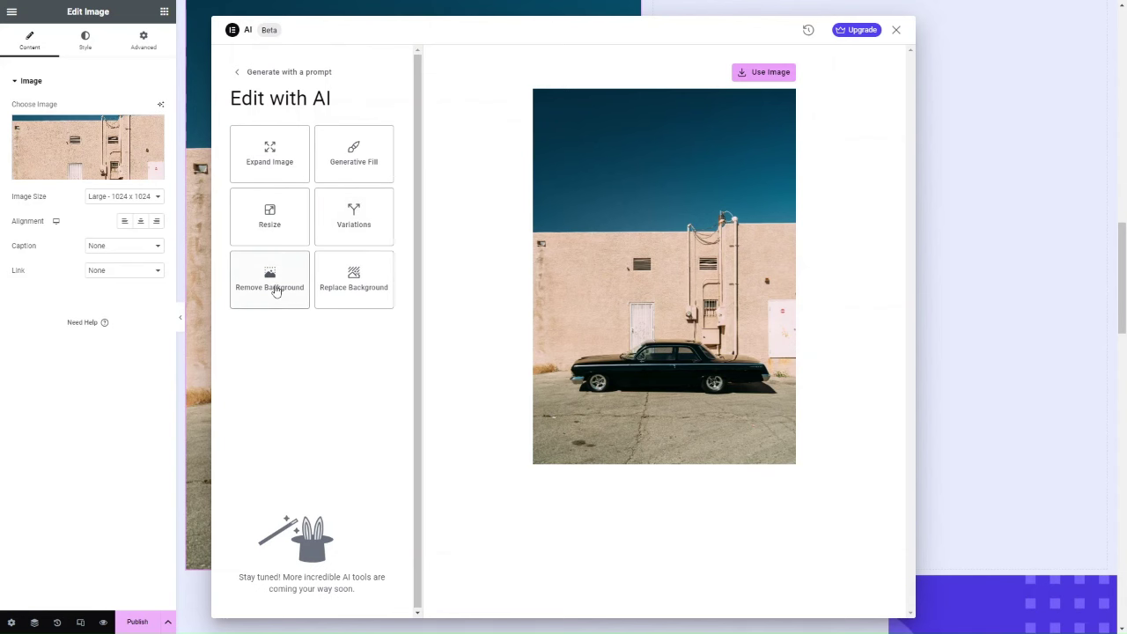
# Remove the car photo's background with AI, use the cutout, and close the Media Library.
pyautogui.click(275, 289)
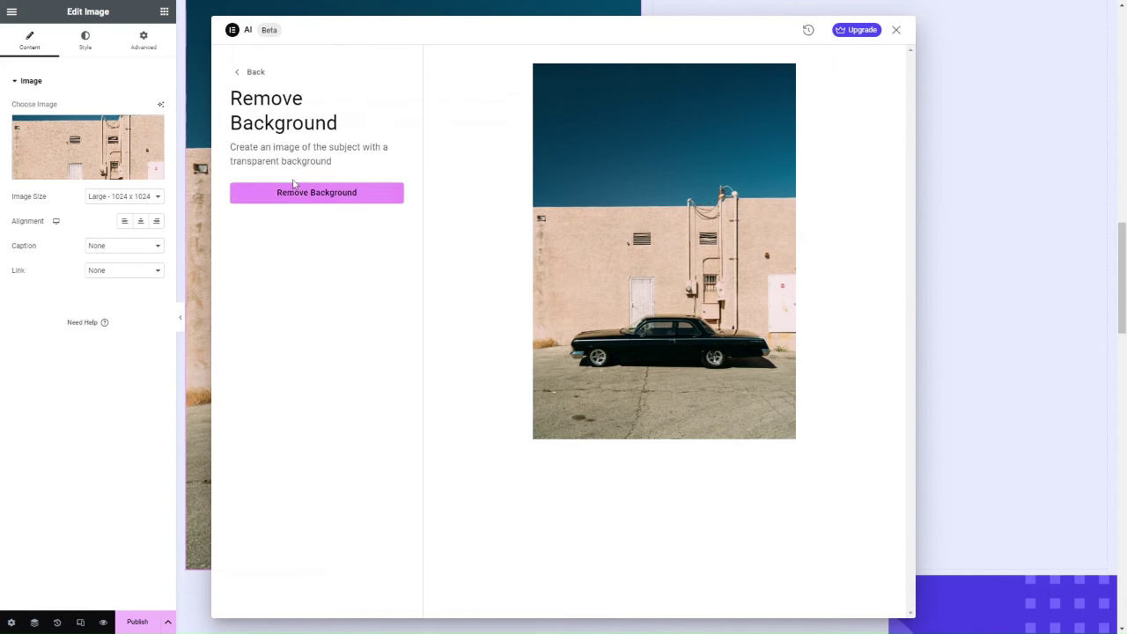
pyautogui.click(302, 202)
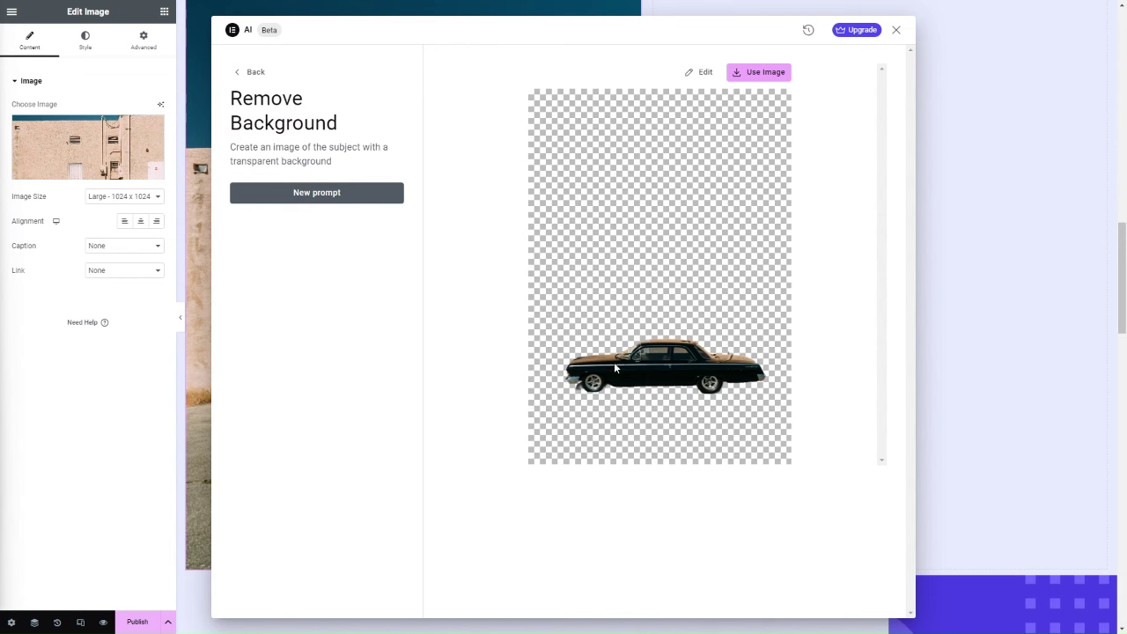
pyautogui.click(751, 74)
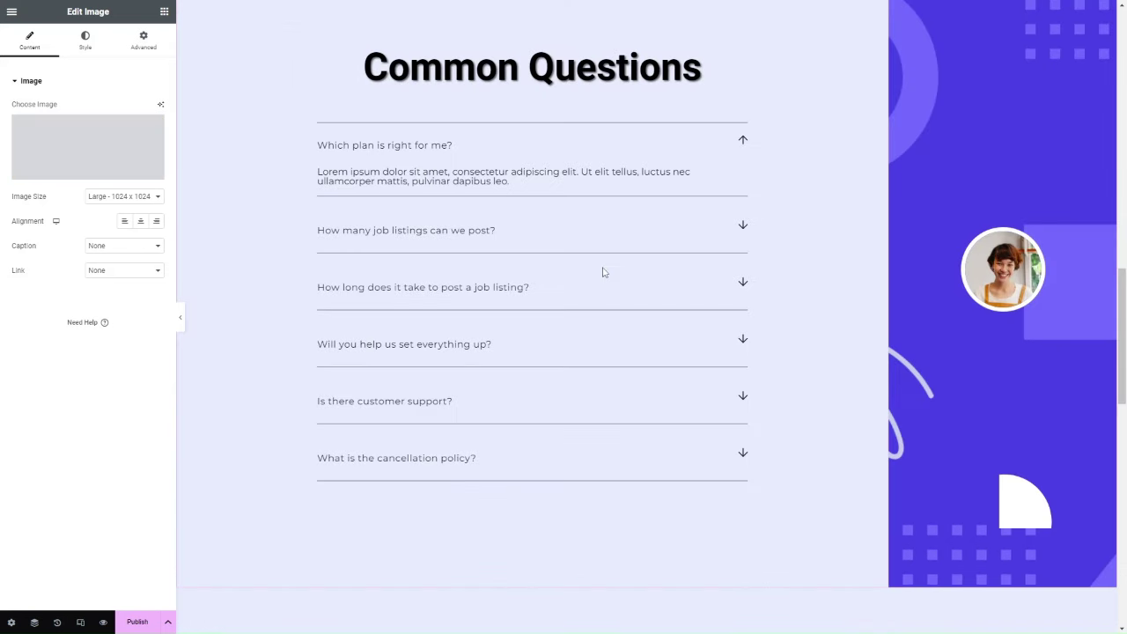
pyautogui.scroll(5, 605, 272)
pyautogui.scroll(-4, 604, 272)
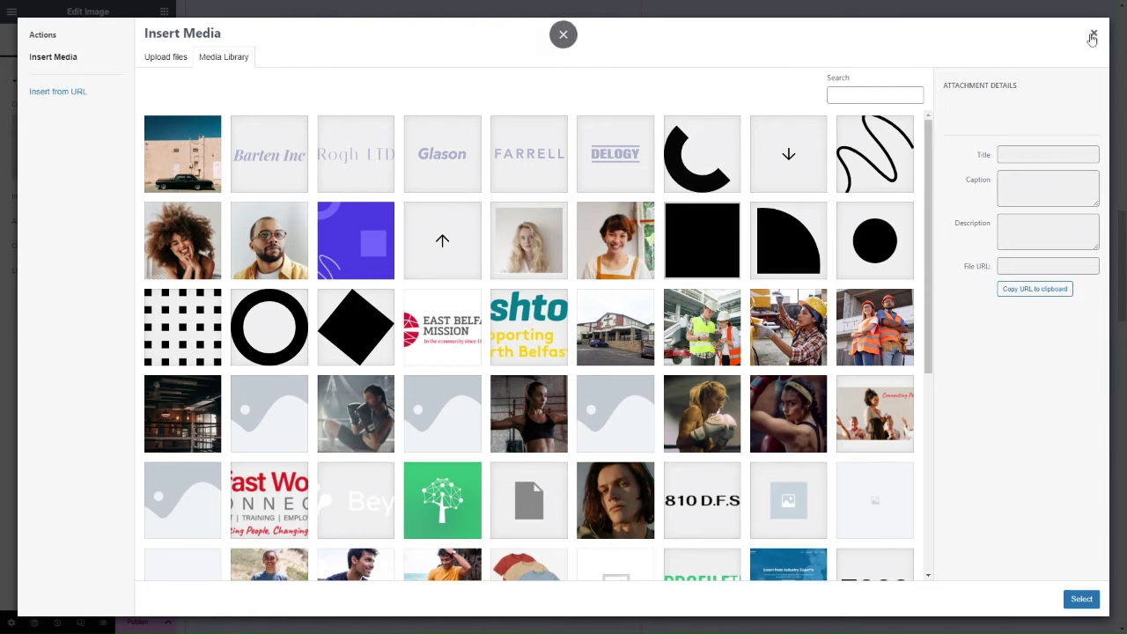
pyautogui.press('Escape')
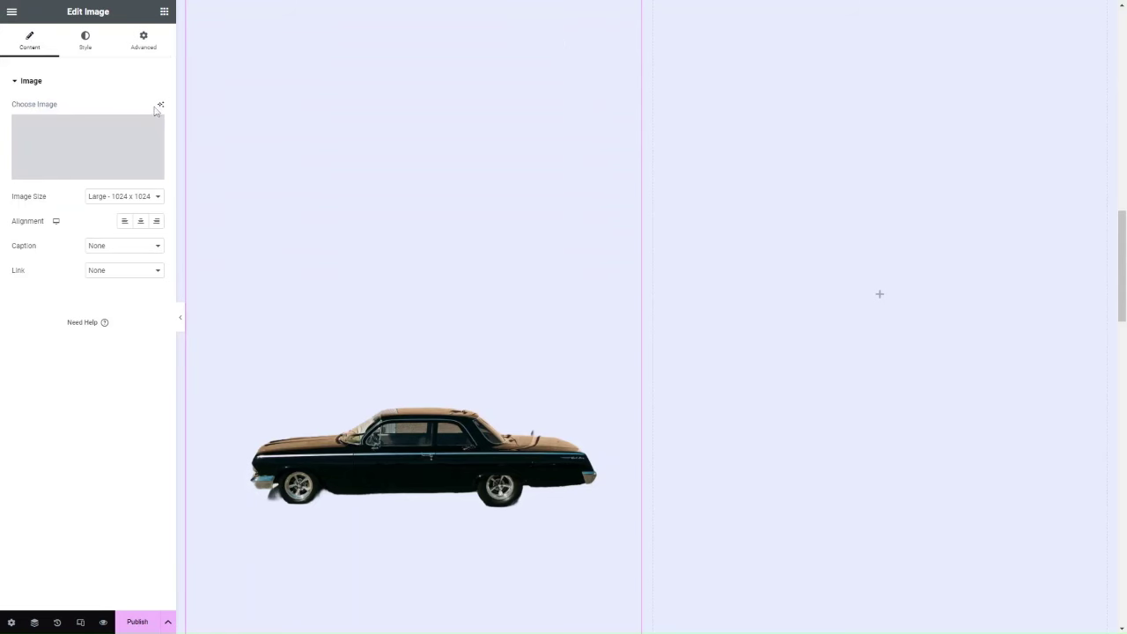
# Open the car cutout's AI tools, try a different Resize output size, then go to Generative Fill.
pyautogui.click(161, 106)
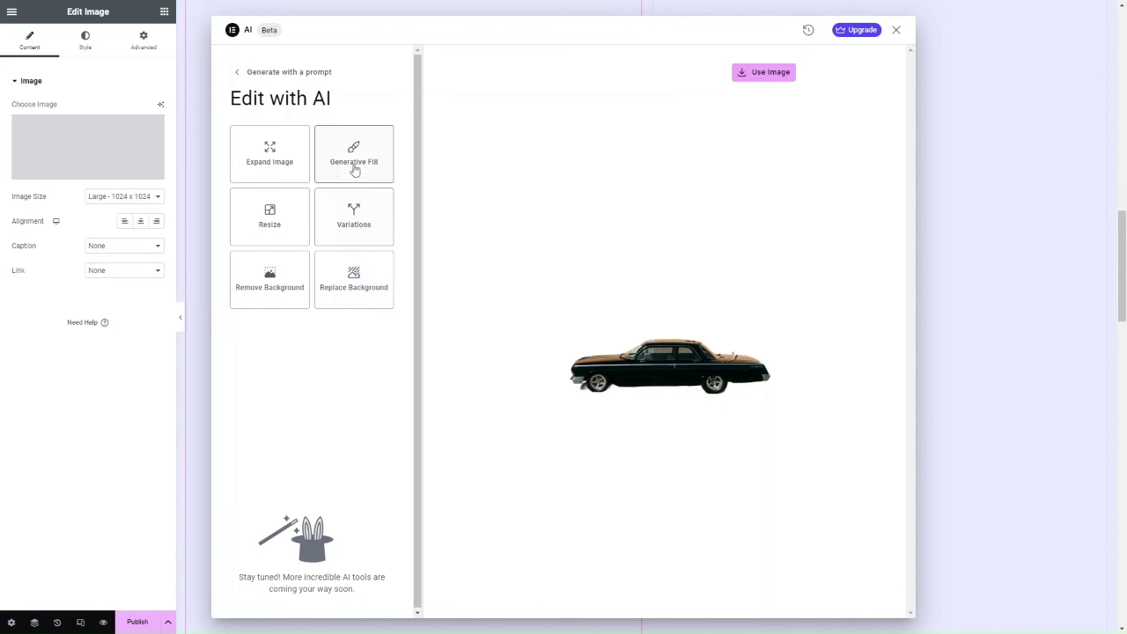
pyautogui.click(280, 219)
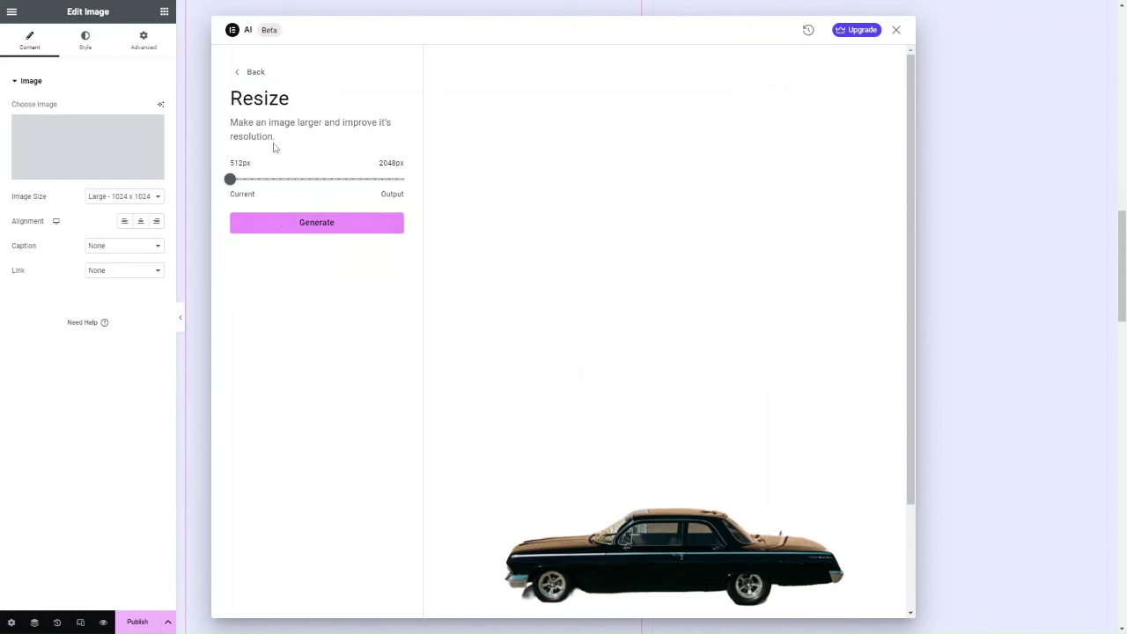
pyautogui.moveTo(272, 186); pyautogui.dragTo(237, 179)
pyautogui.click(237, 71)
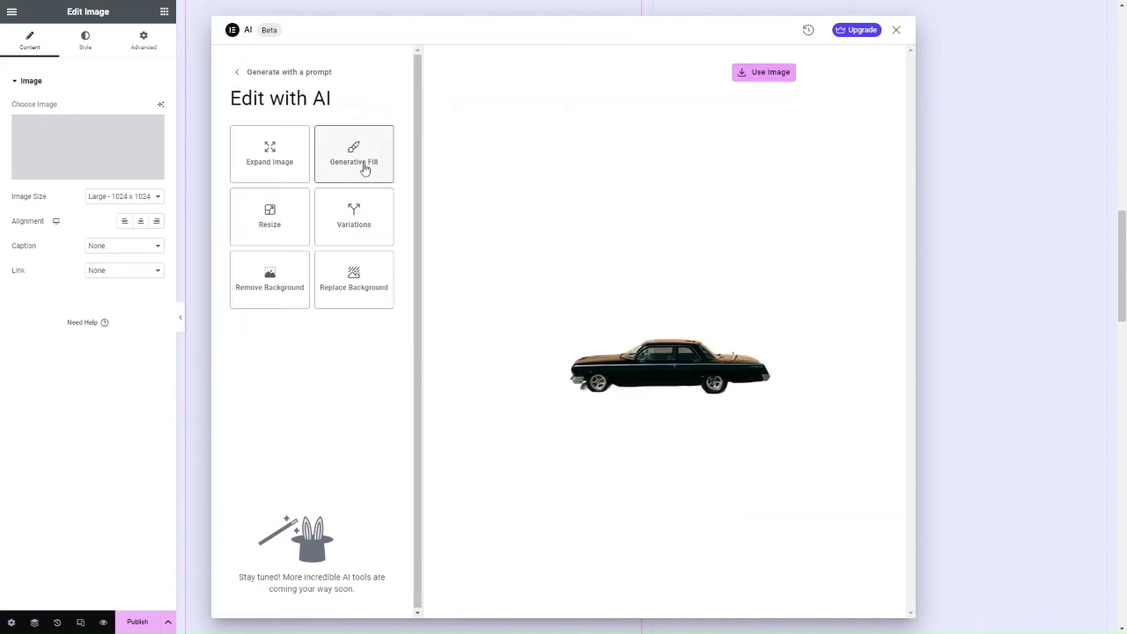
pyautogui.click(365, 168)
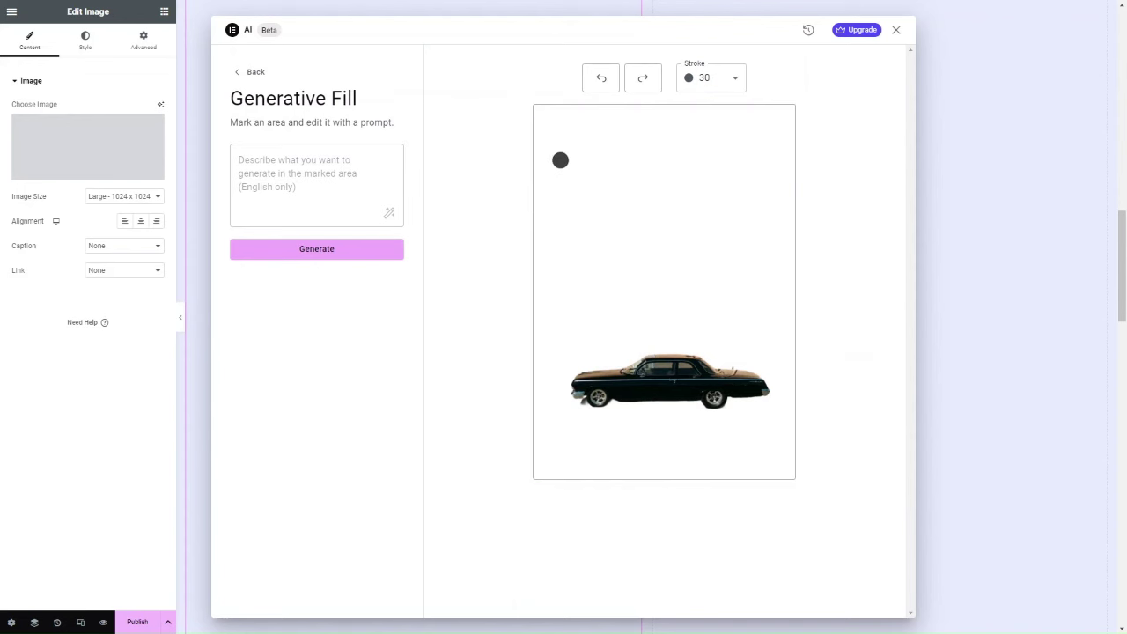
# Mask the area above the car and generate a fill with the prompt 'Blue sky with clouds'.
pyautogui.moveTo(560, 160)
pyautogui.mouseDown()
pyautogui.moveTo(755, 182)
pyautogui.moveTo(738, 314)
pyautogui.moveTo(649, 325)
pyautogui.moveTo(556, 311)
pyautogui.moveTo(547, 158)
pyautogui.mouseUp()
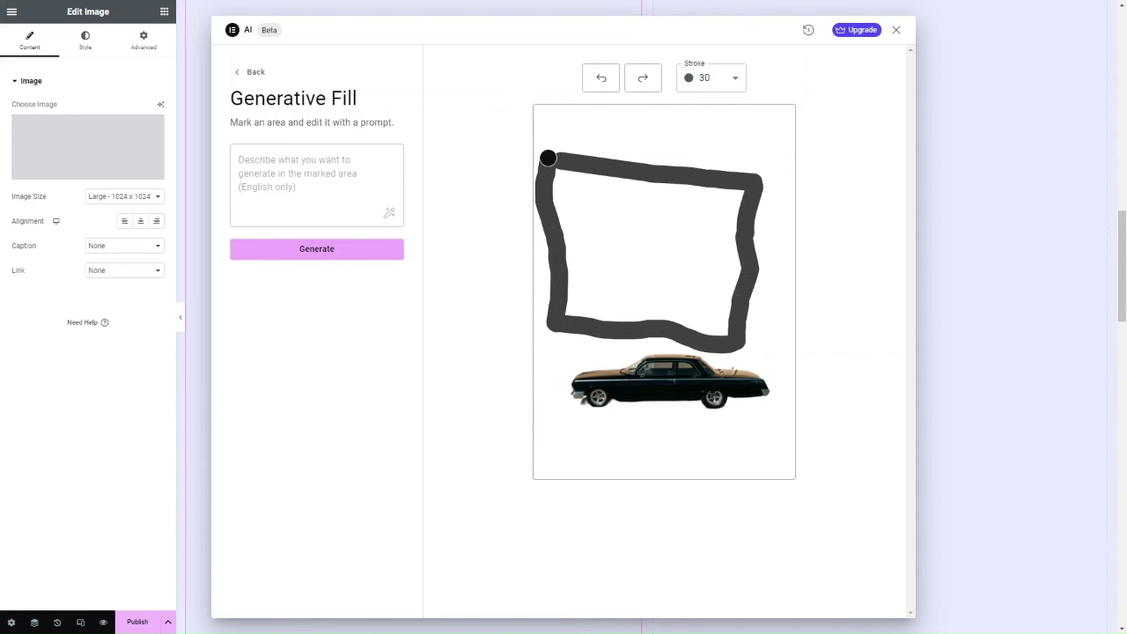
pyautogui.click(297, 171)
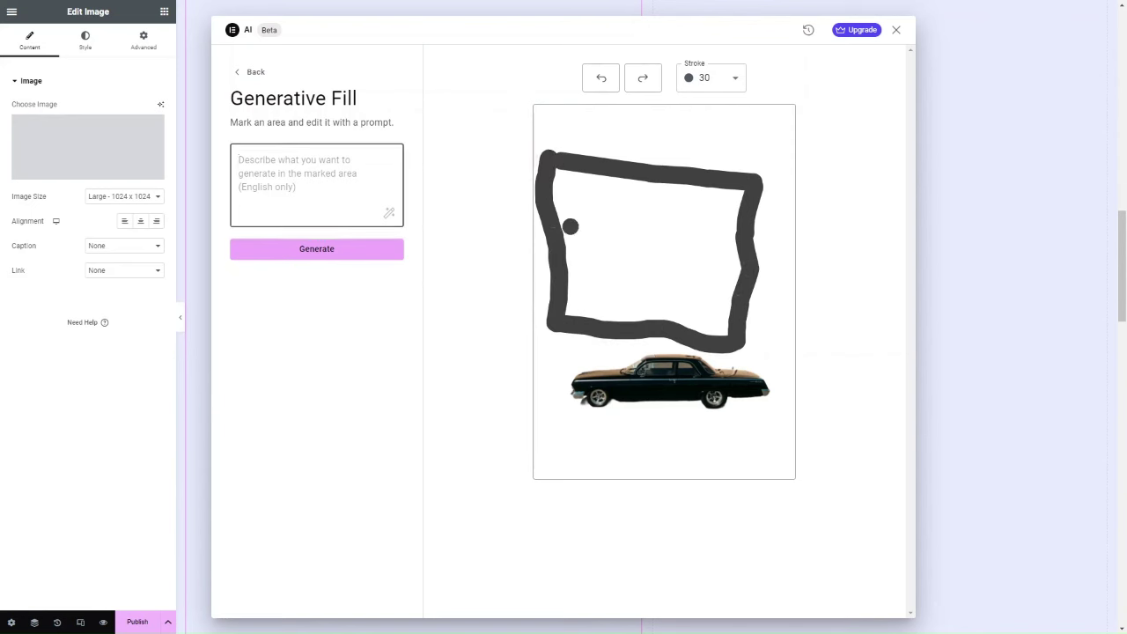
pyautogui.write('Blye sky w')
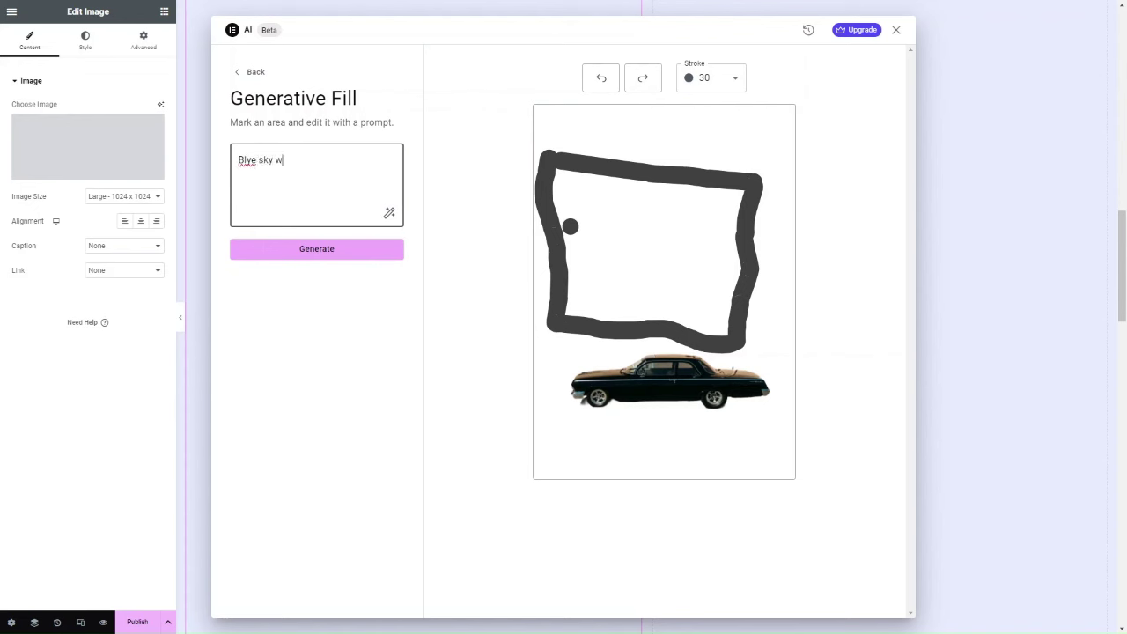
pyautogui.write('ith tr')
pyautogui.press('BackSpace')
pyautogui.press('BackSpace')
pyautogui.write('trees in the')
pyautogui.press('BackSpace')
pyautogui.press('BackSpace')
pyautogui.press('BackSpace')
pyautogui.press('BackSpace')
pyautogui.press('BackSpace')
pyautogui.press('BackSpace')
pyautogui.press('BackSpace')
pyautogui.press('BackSpace')
pyautogui.press('BackSpace')
pyautogui.press('BackSpace')
pyautogui.press('BackSpace')
pyautogui.press('BackSpace')
pyautogui.write('clouds')
pyautogui.click(252, 160)
pyautogui.press('BackSpace')
pyautogui.write('u')
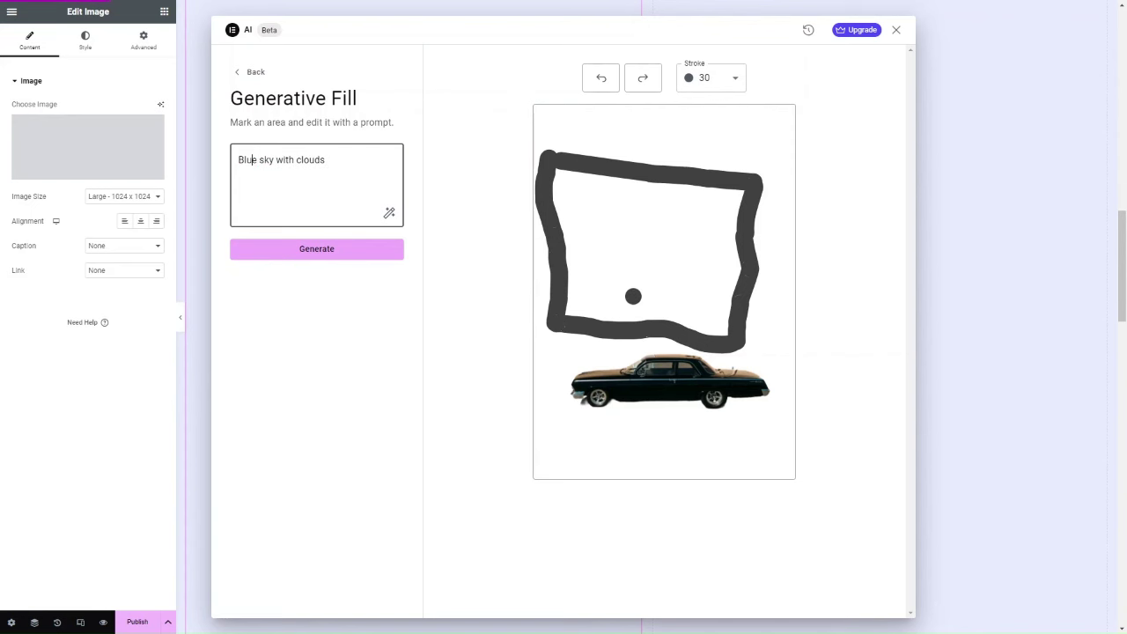
pyautogui.click(325, 254)
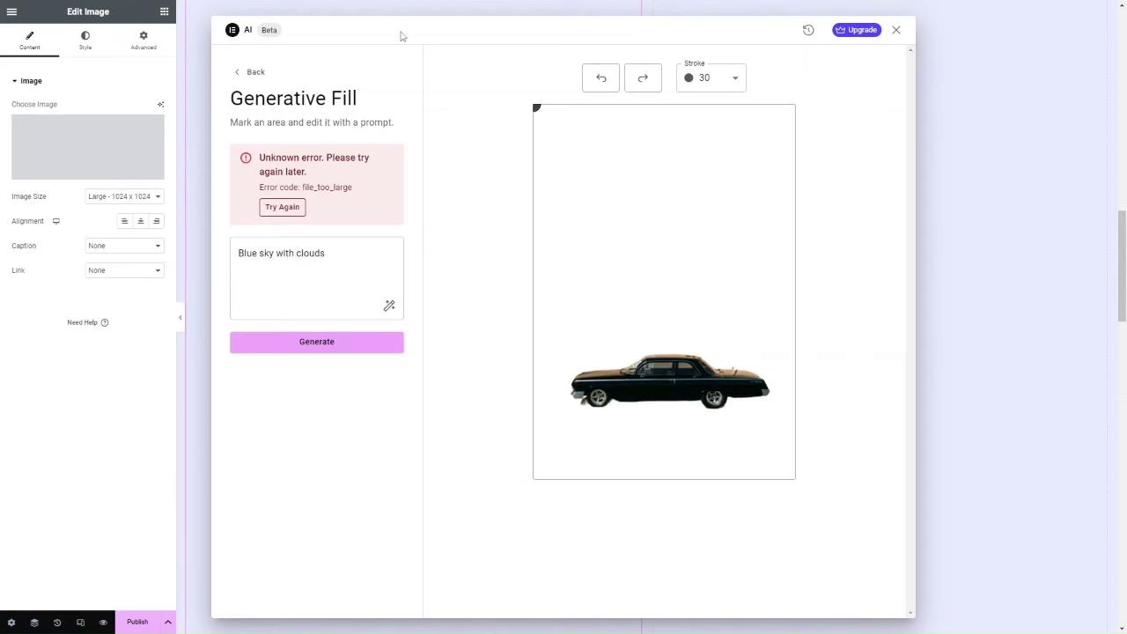
pyautogui.click(257, 75)
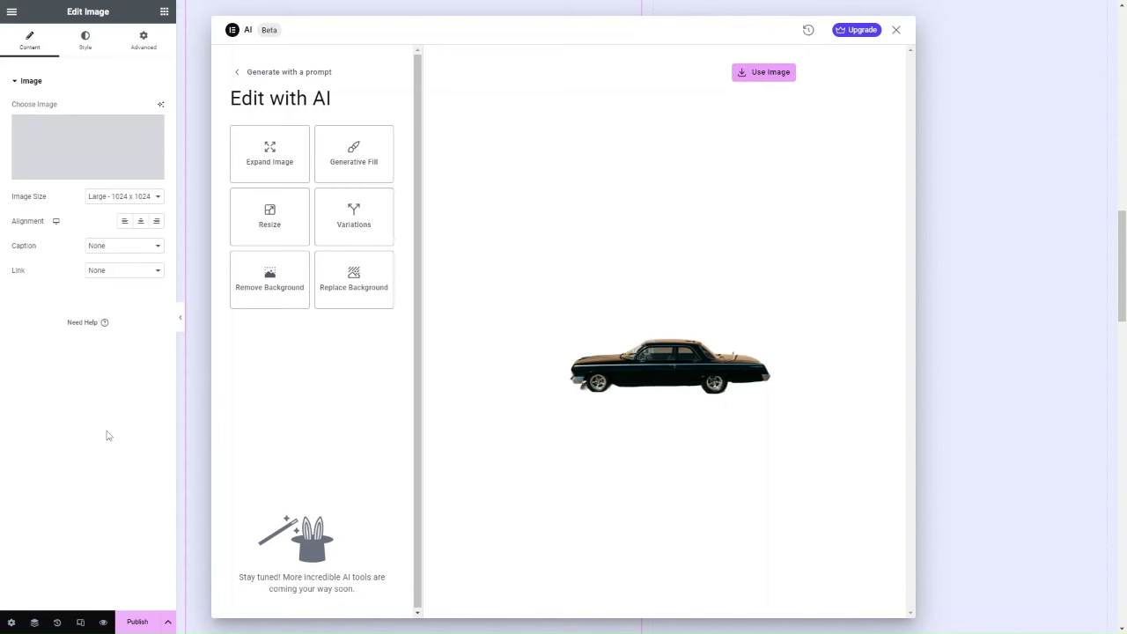
# Switch from Generative Fill to the Generate with a prompt image form.
pyautogui.click(242, 73)
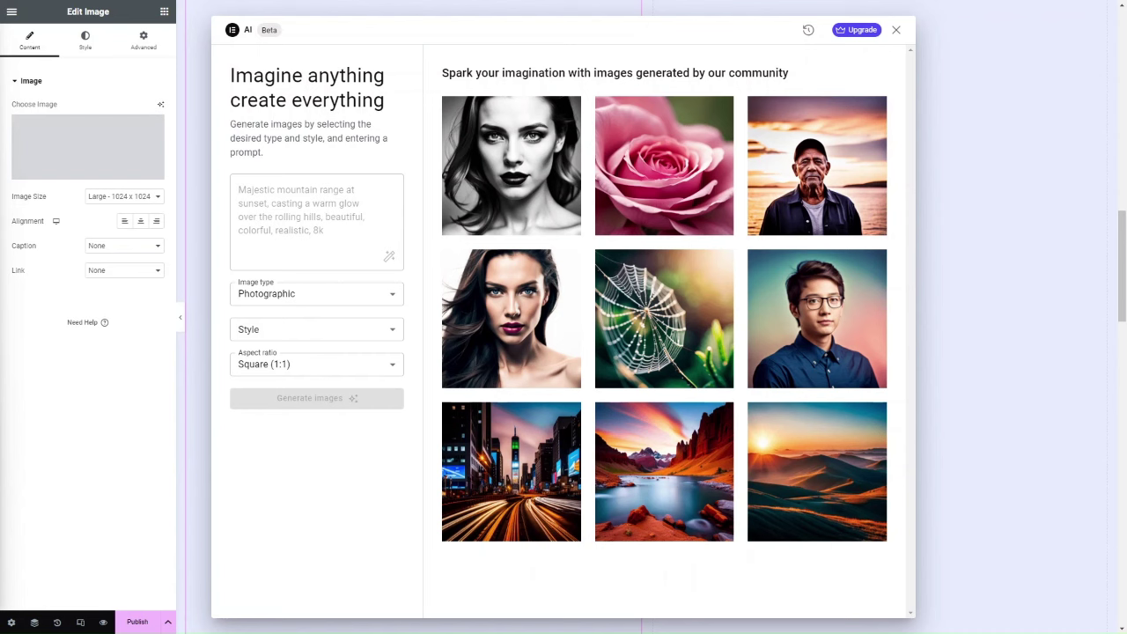
# Paste the futuristic city skyline prompt and set the image type to Digital Art.
pyautogui.click(322, 218)
pyautogui.write('A digital illustration of a futuristic city skyline.')
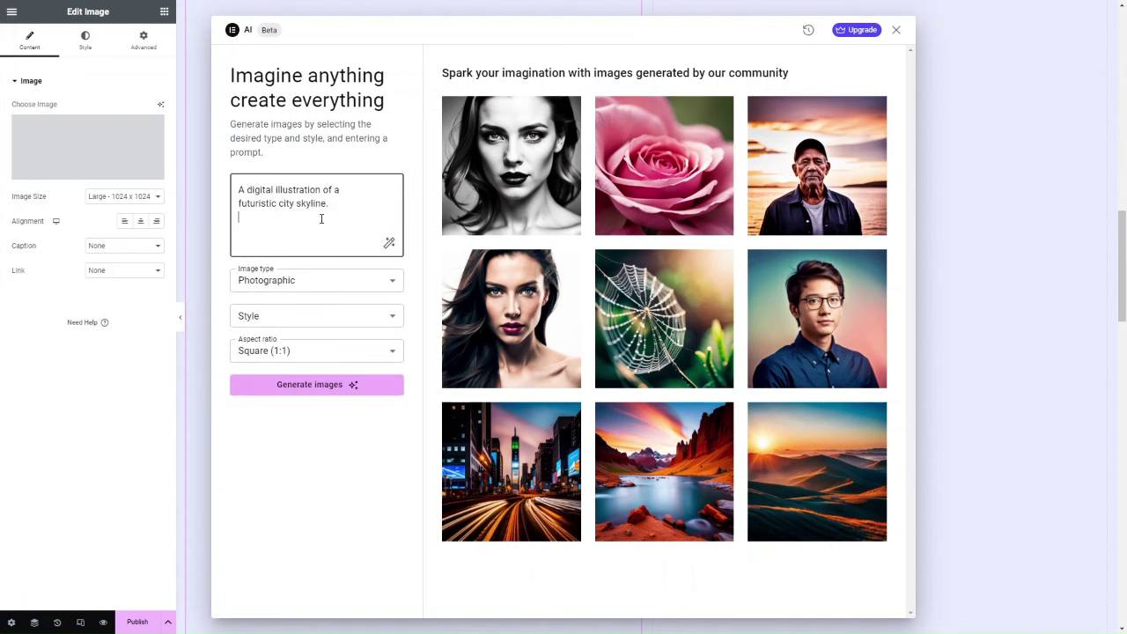
pyautogui.click(304, 288)
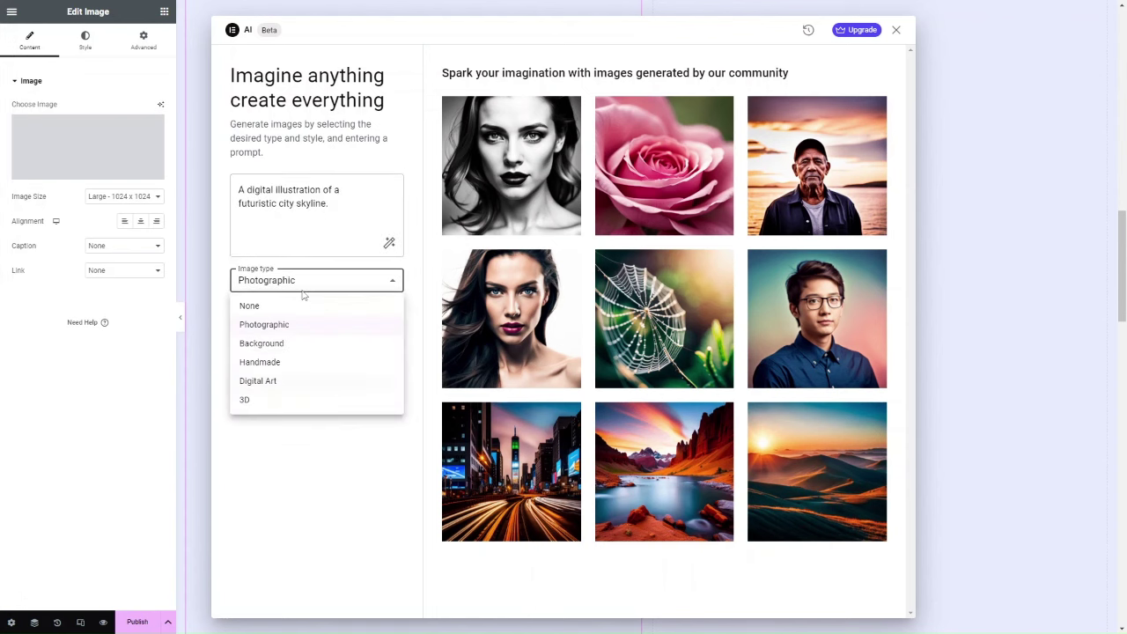
pyautogui.click(276, 381)
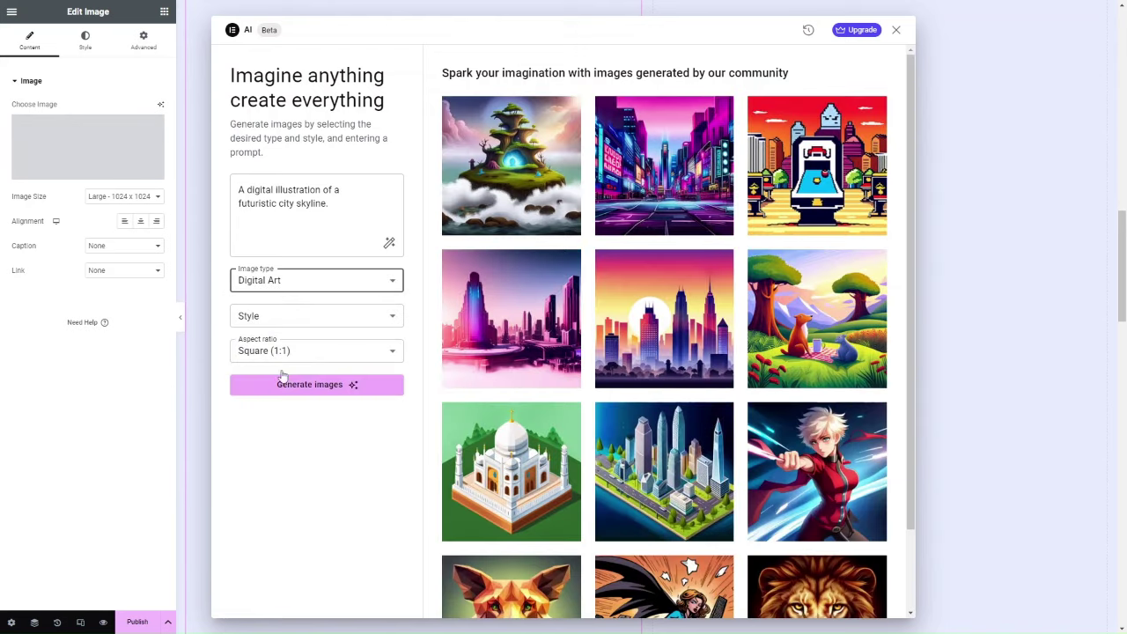
pyautogui.click(297, 292)
pyautogui.click(335, 499)
# Keep Style None and the Square ratio, then generate the skyline images.
pyautogui.click(301, 324)
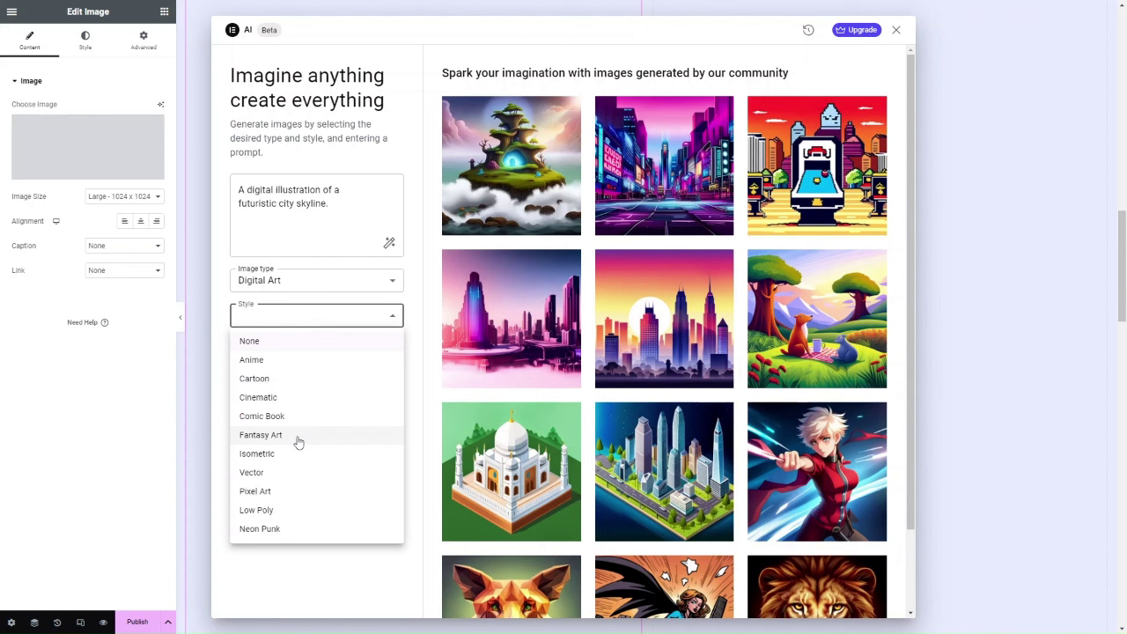
pyautogui.click(286, 474)
pyautogui.click(297, 352)
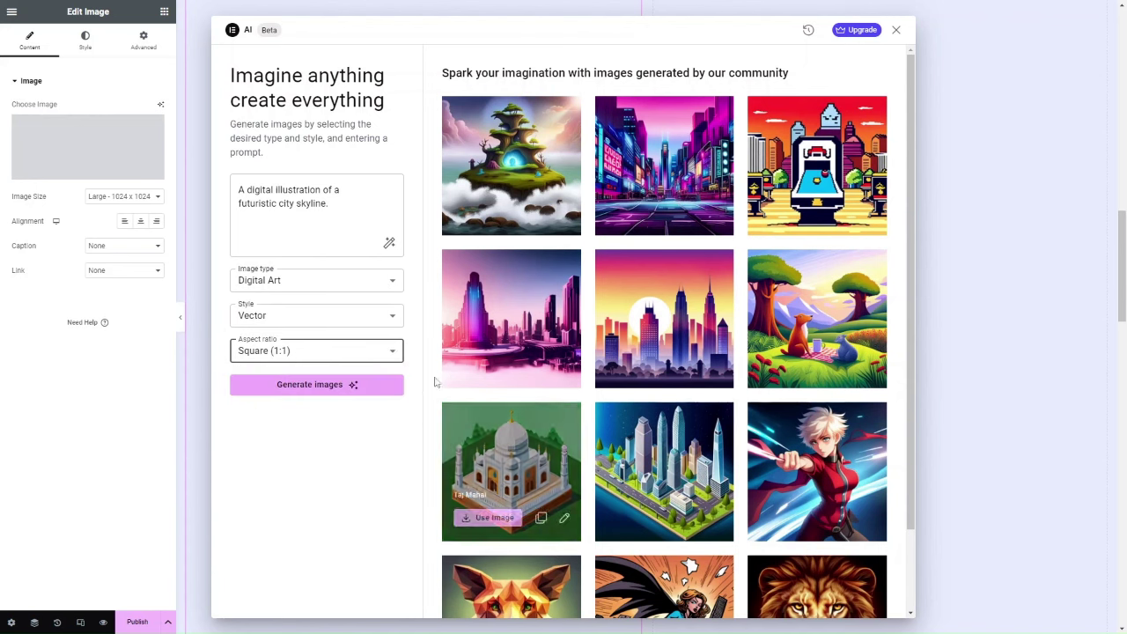
pyautogui.moveTo(514, 255)
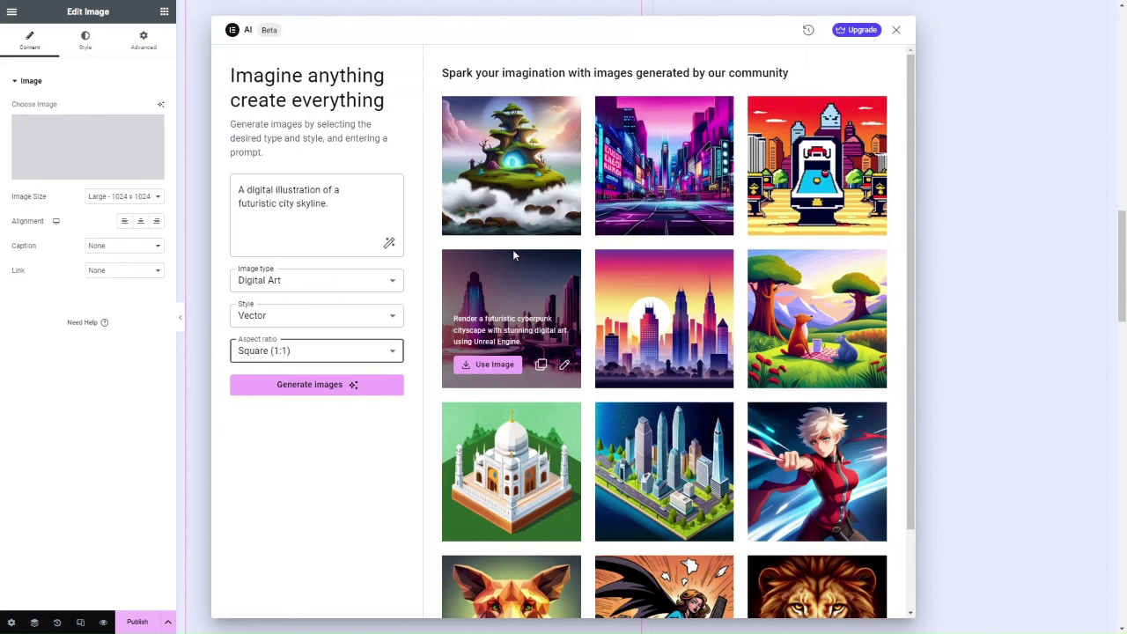
pyautogui.moveTo(634, 469)
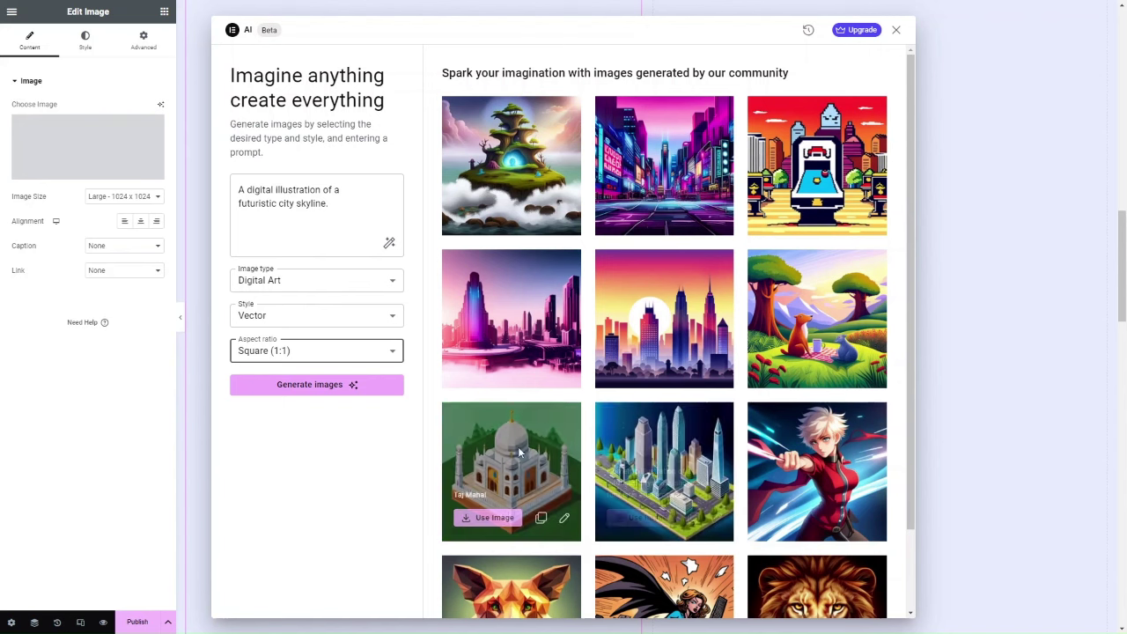
pyautogui.click(297, 317)
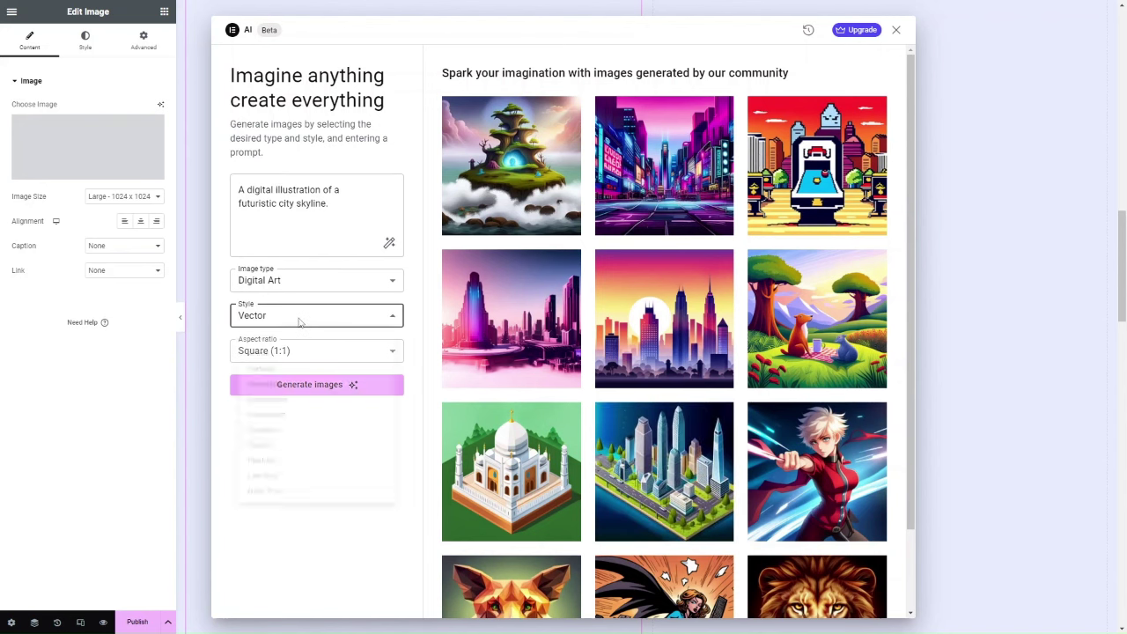
pyautogui.click(291, 341)
pyautogui.click(297, 388)
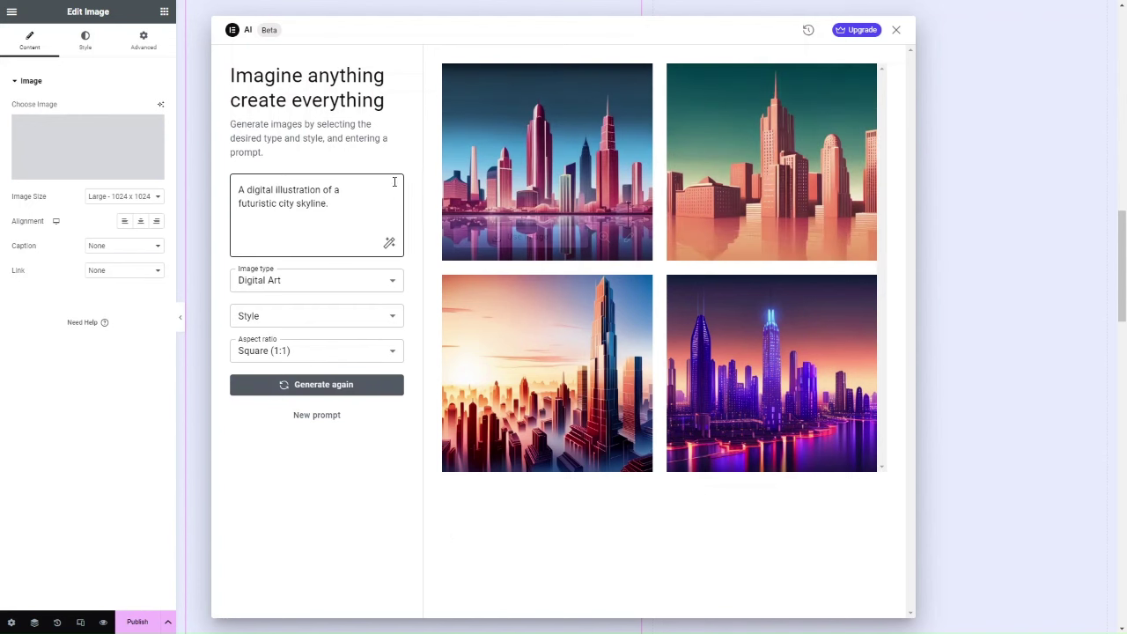
# Insert the first pink city skyline image into the Image widget and scroll to review it.
pyautogui.click(543, 237)
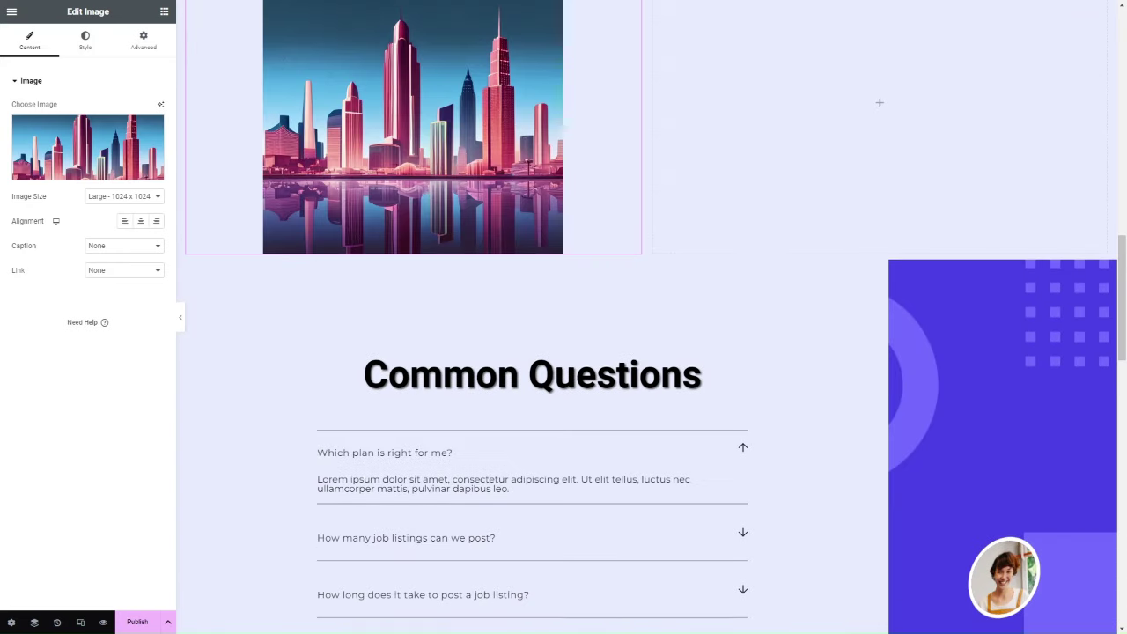
pyautogui.scroll(3, 455, 367)
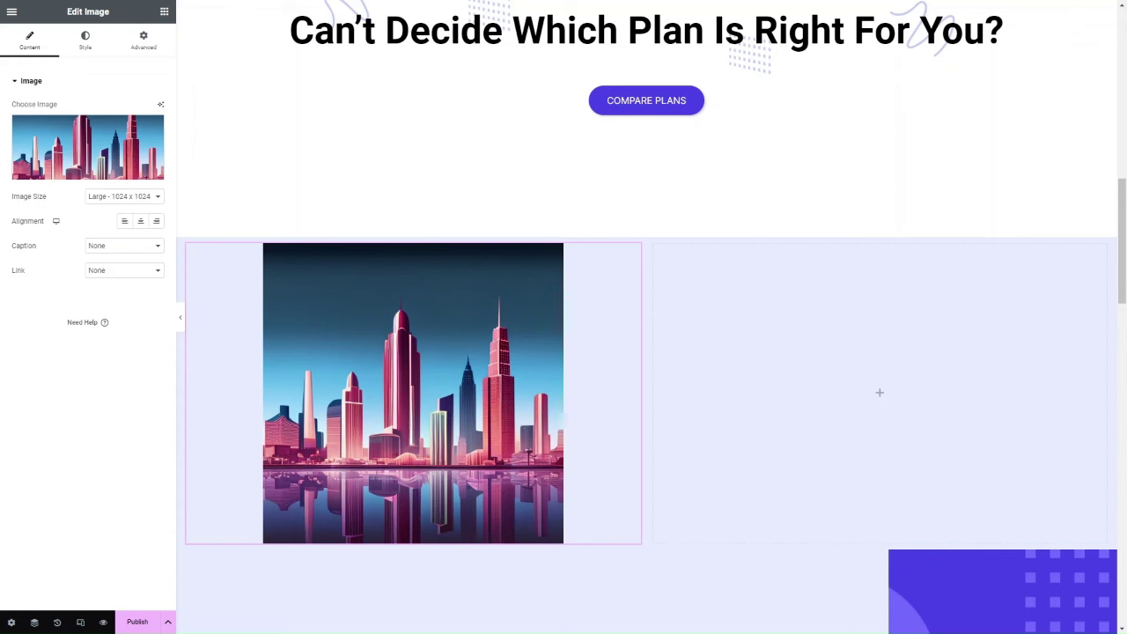
pyautogui.scroll(-3, 393, 372)
pyautogui.scroll(1, 392, 374)
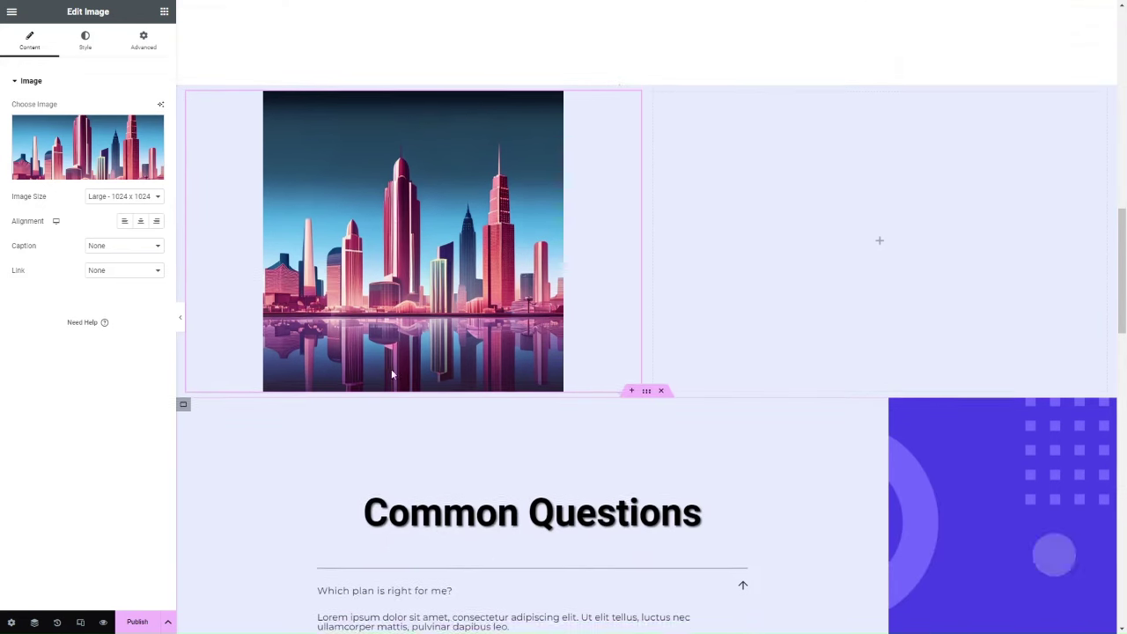
pyautogui.scroll(1, 392, 375)
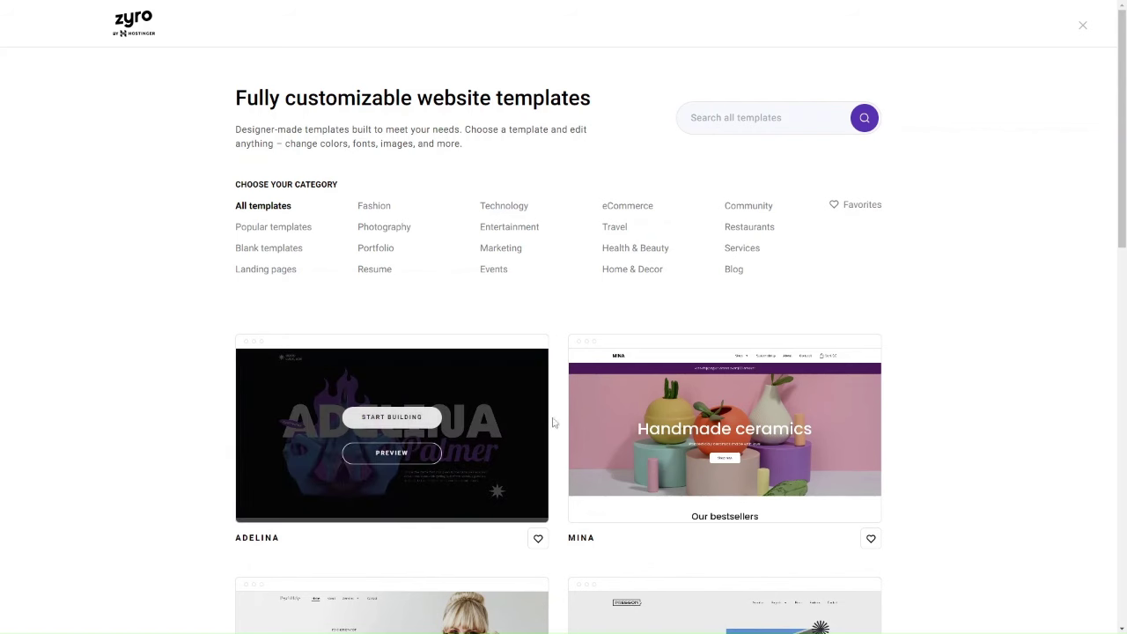
# Browse the Zyro template gallery and filter it to Portfolio templates.
pyautogui.scroll(-3, 630, 453)
pyautogui.scroll(3, 630, 454)
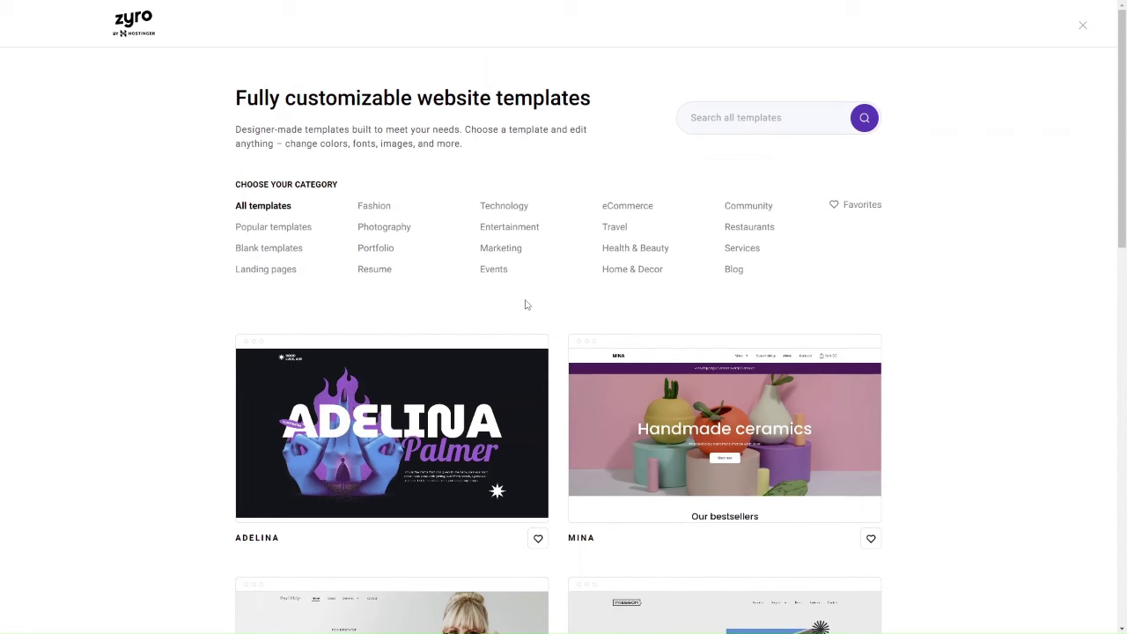
pyautogui.scroll(-1, 525, 305)
pyautogui.scroll(-1, 525, 305)
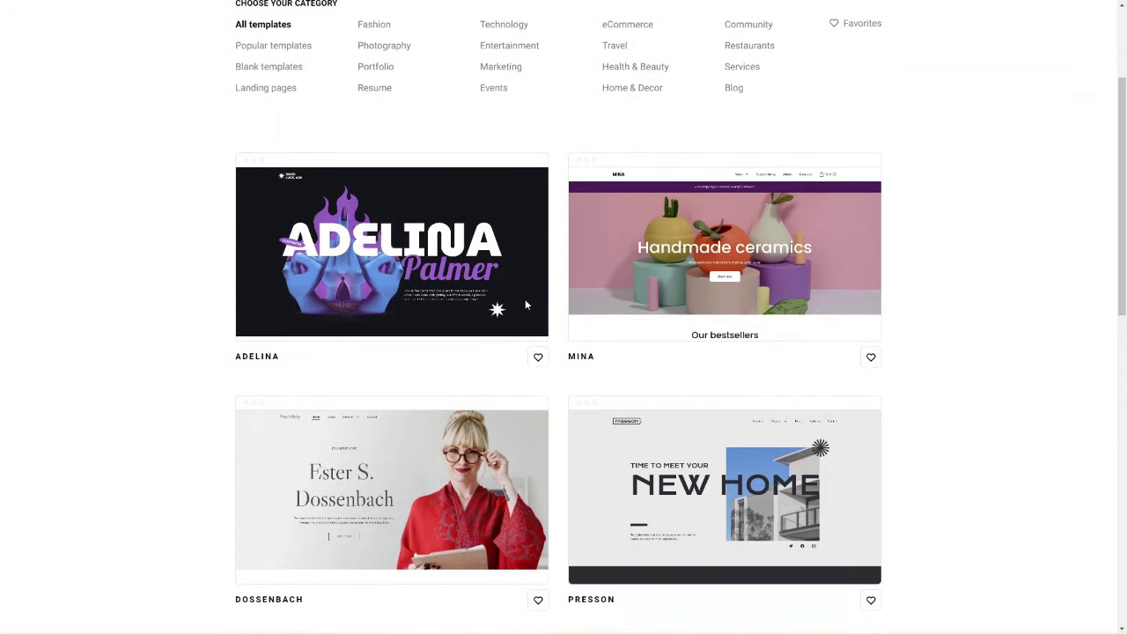
pyautogui.scroll(-2, 525, 304)
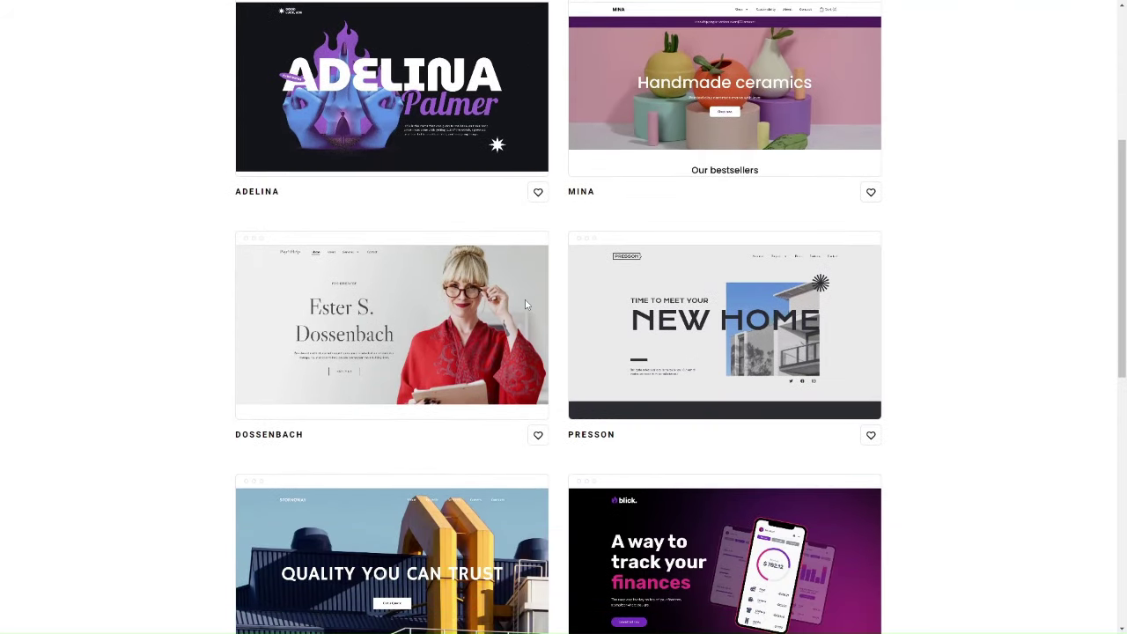
pyautogui.scroll(-1, 526, 305)
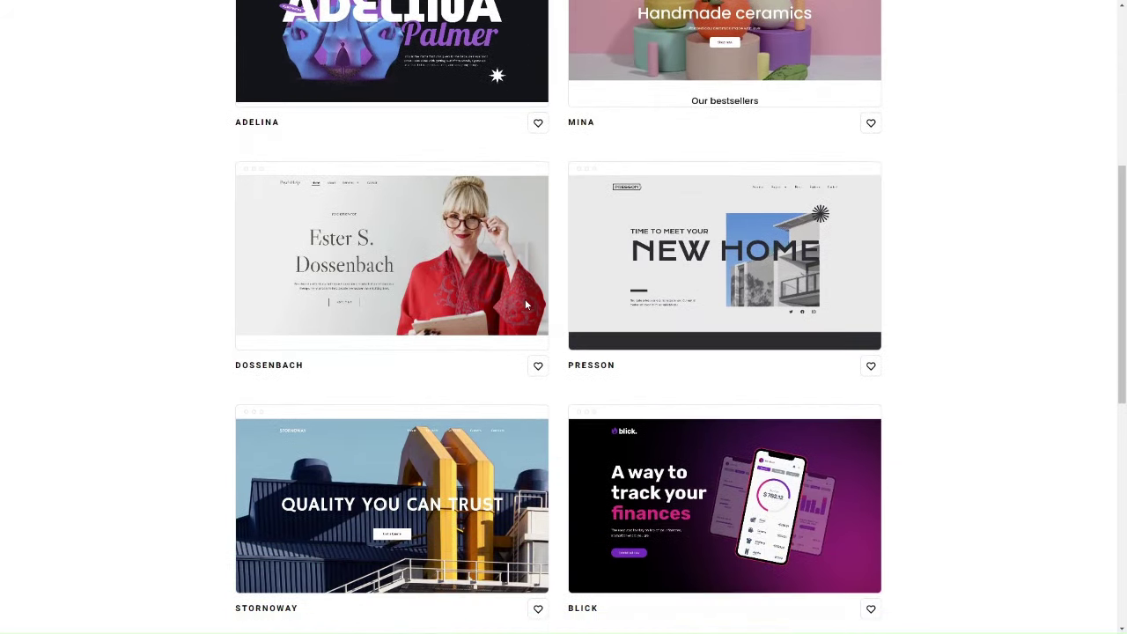
pyautogui.scroll(-1, 525, 305)
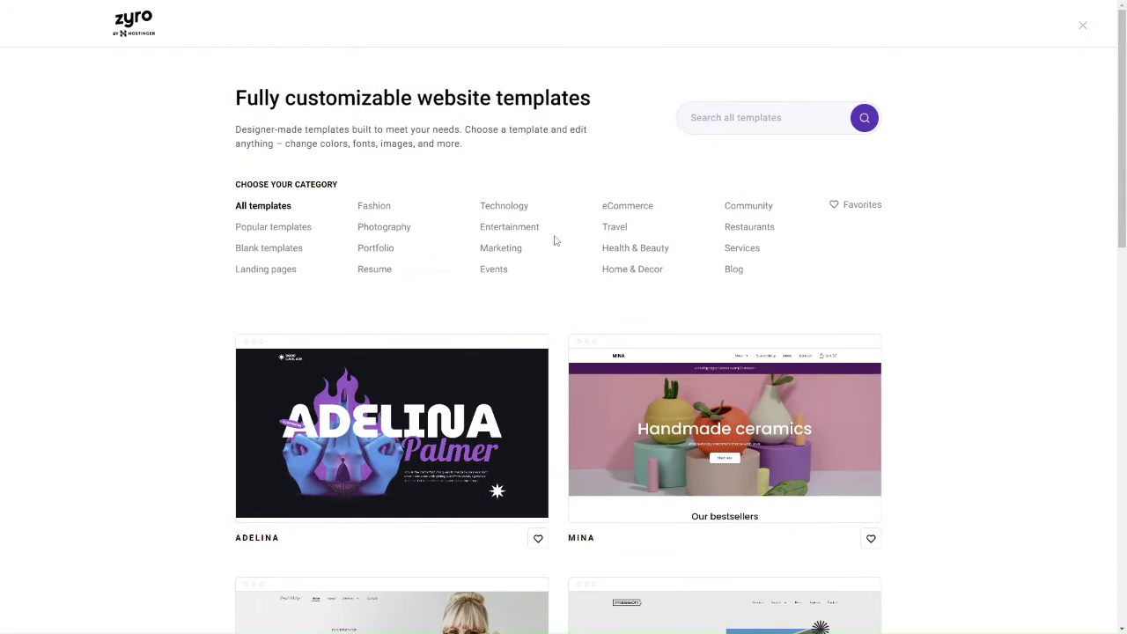
pyautogui.click(376, 252)
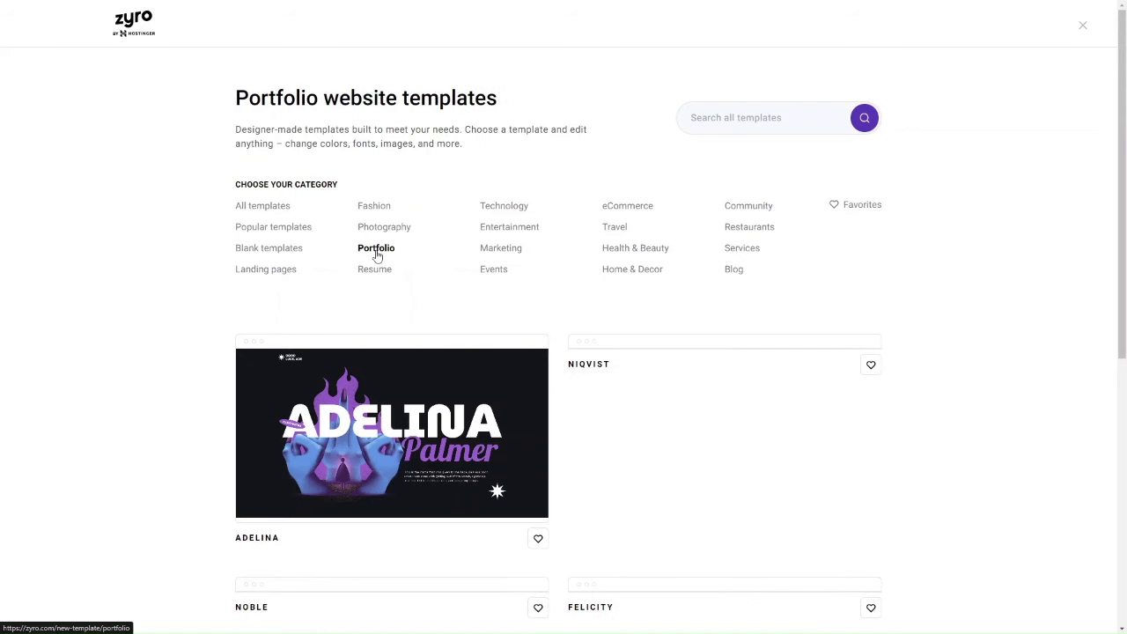
# Scroll the Portfolio listing, then switch to the eCommerce store templates.
pyautogui.moveTo(435, 367)
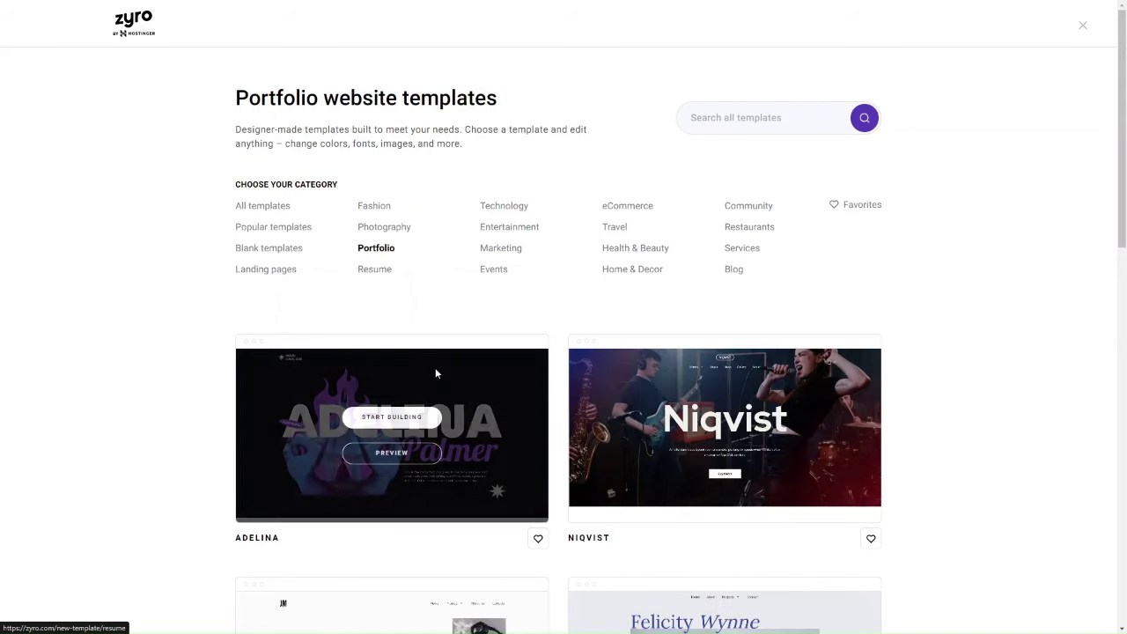
pyautogui.scroll(-1, 513, 461)
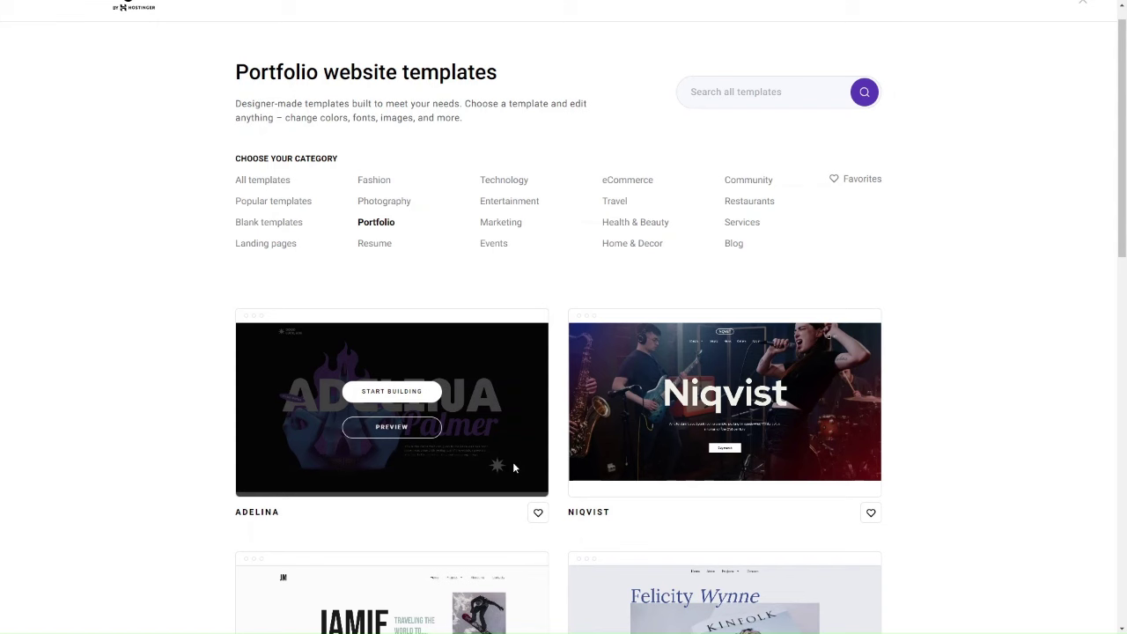
pyautogui.scroll(-3, 758, 396)
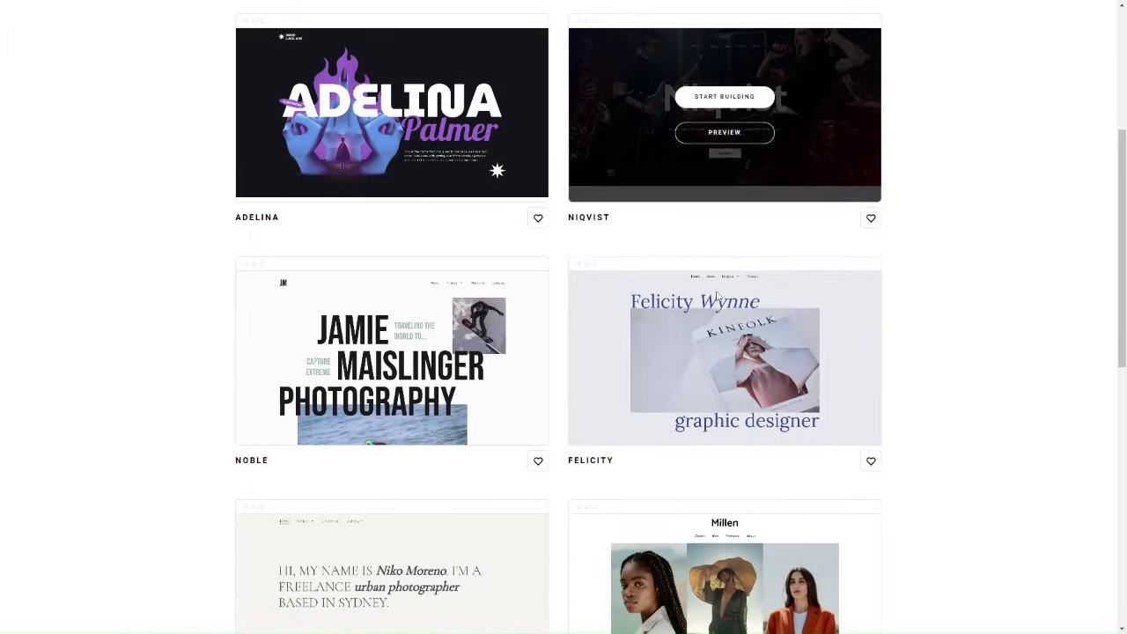
pyautogui.scroll(-1, 569, 360)
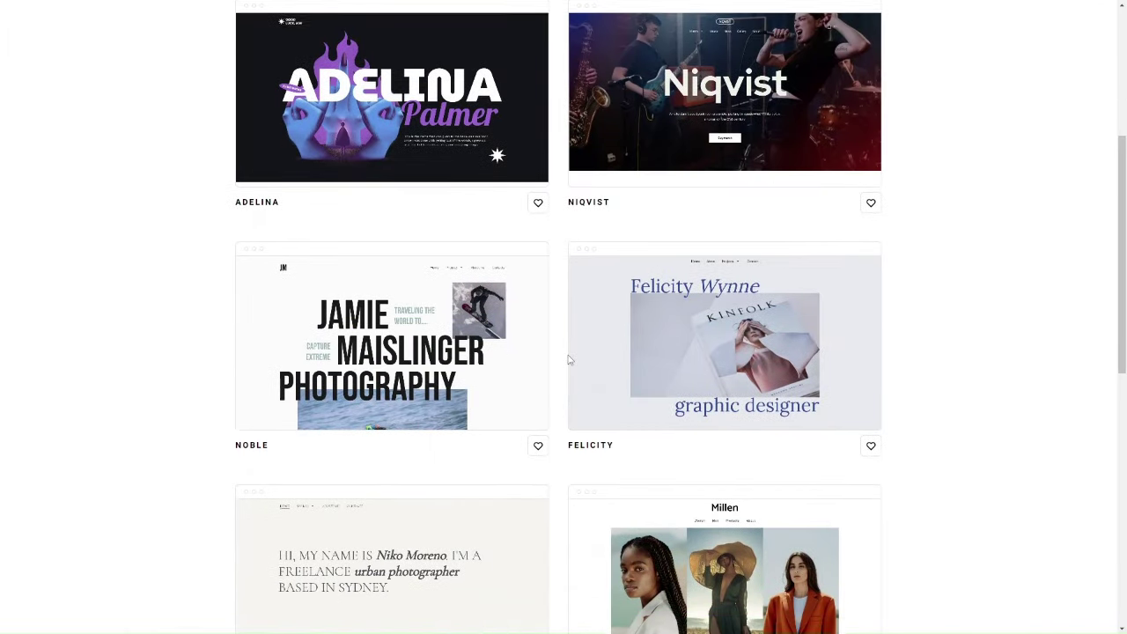
pyautogui.scroll(4, 569, 360)
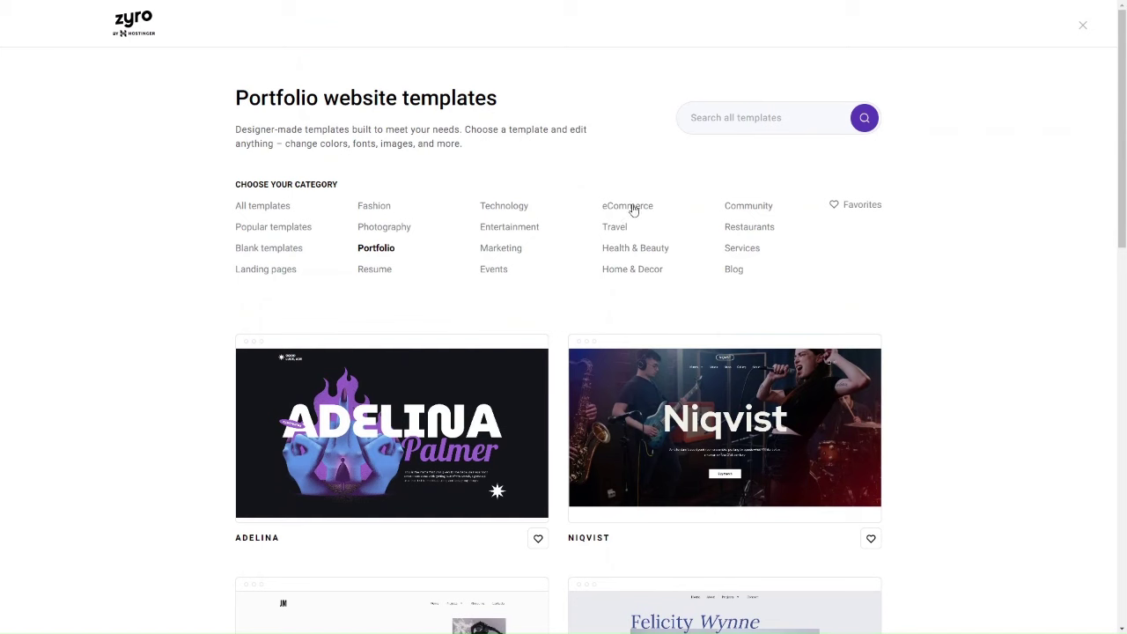
pyautogui.click(631, 210)
pyautogui.scroll(-6, 599, 396)
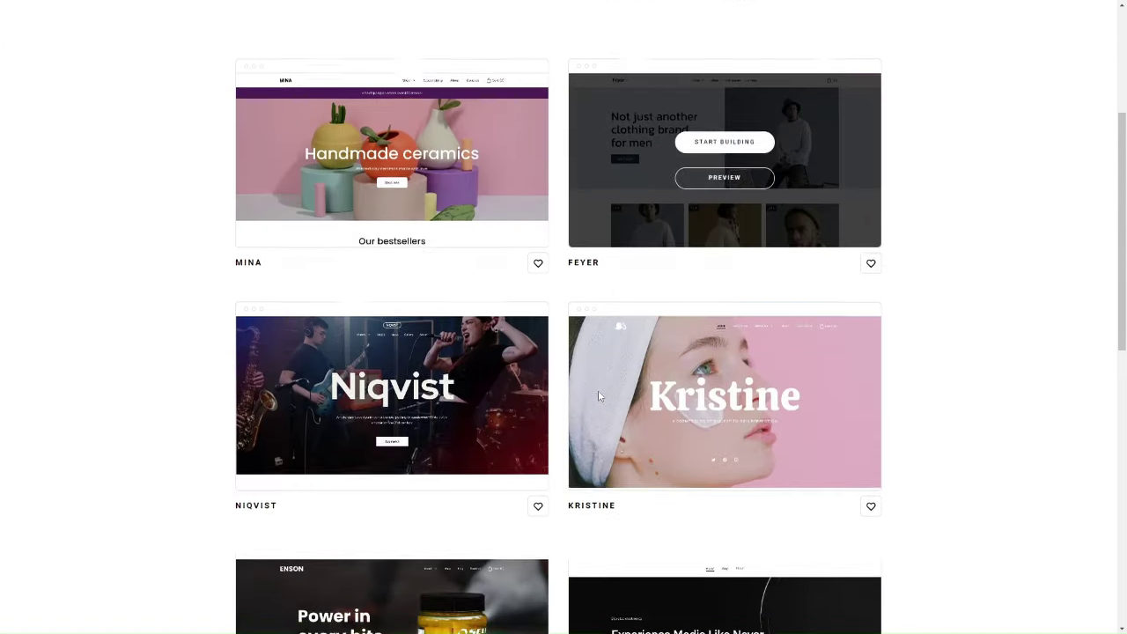
pyautogui.scroll(-4, 598, 396)
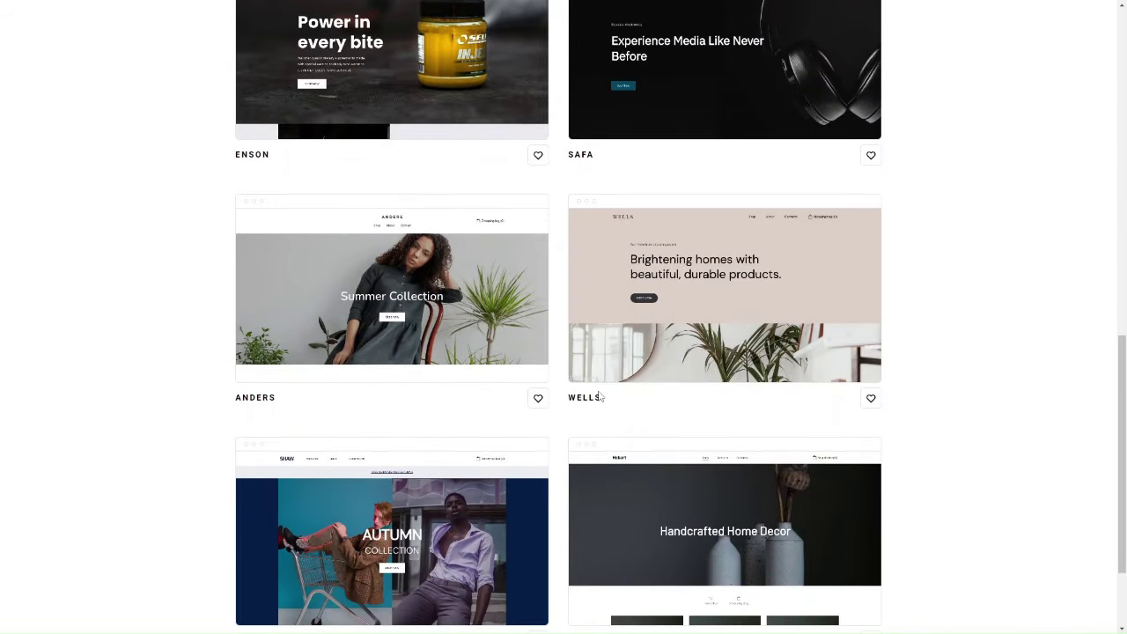
pyautogui.scroll(-1, 599, 398)
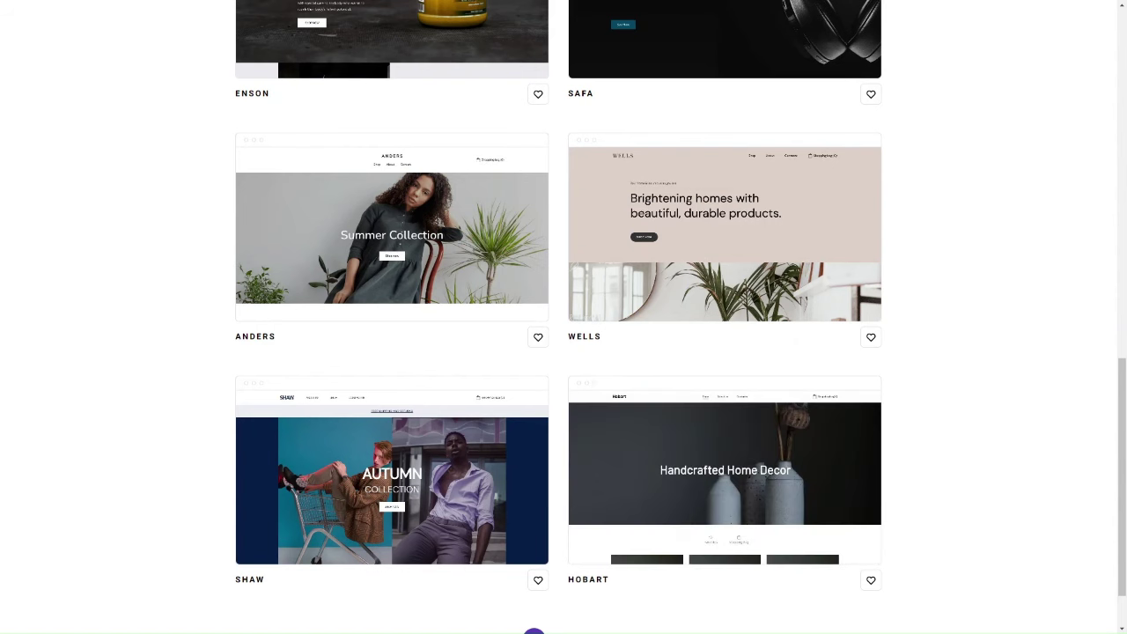
pyautogui.scroll(-1, 363, 434)
pyautogui.scroll(10, 363, 434)
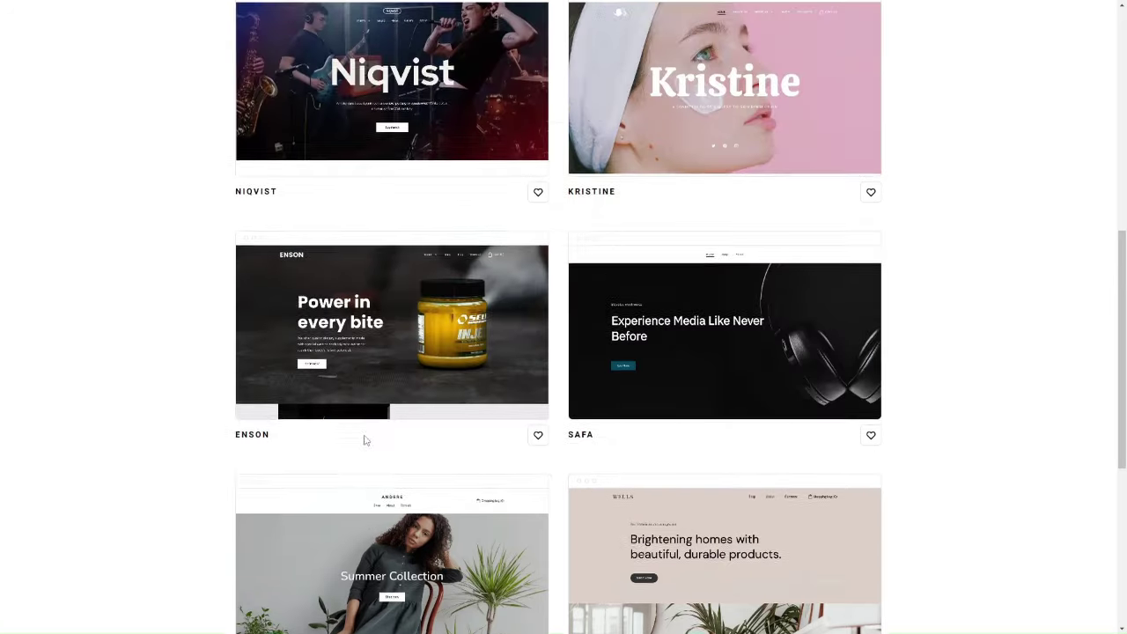
pyautogui.scroll(1, 364, 434)
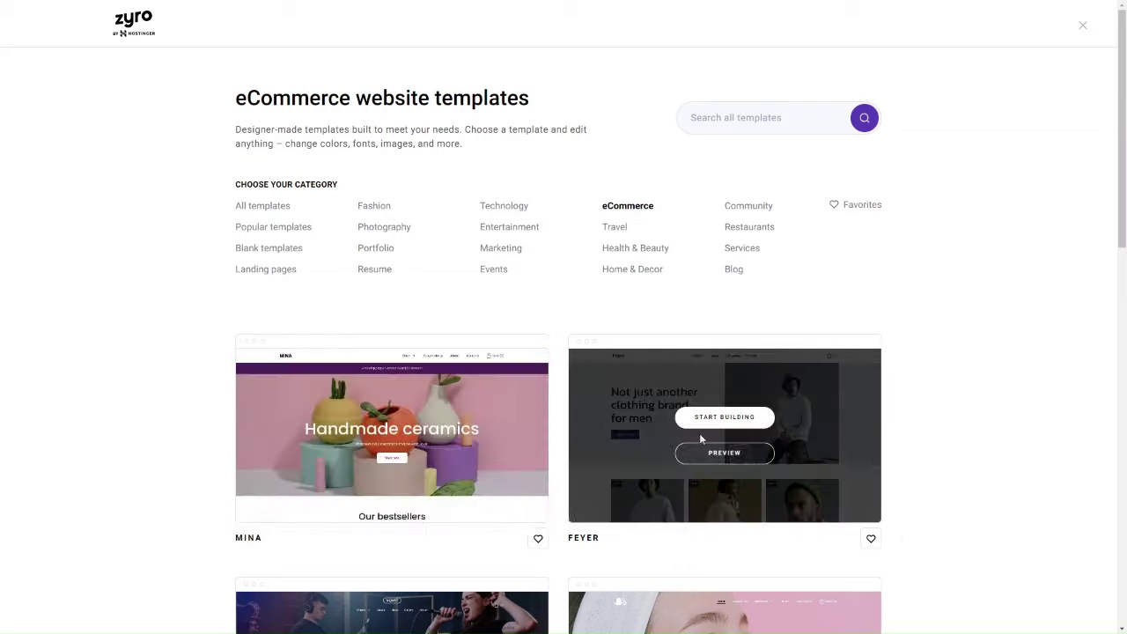
pyautogui.scroll(-3, 526, 428)
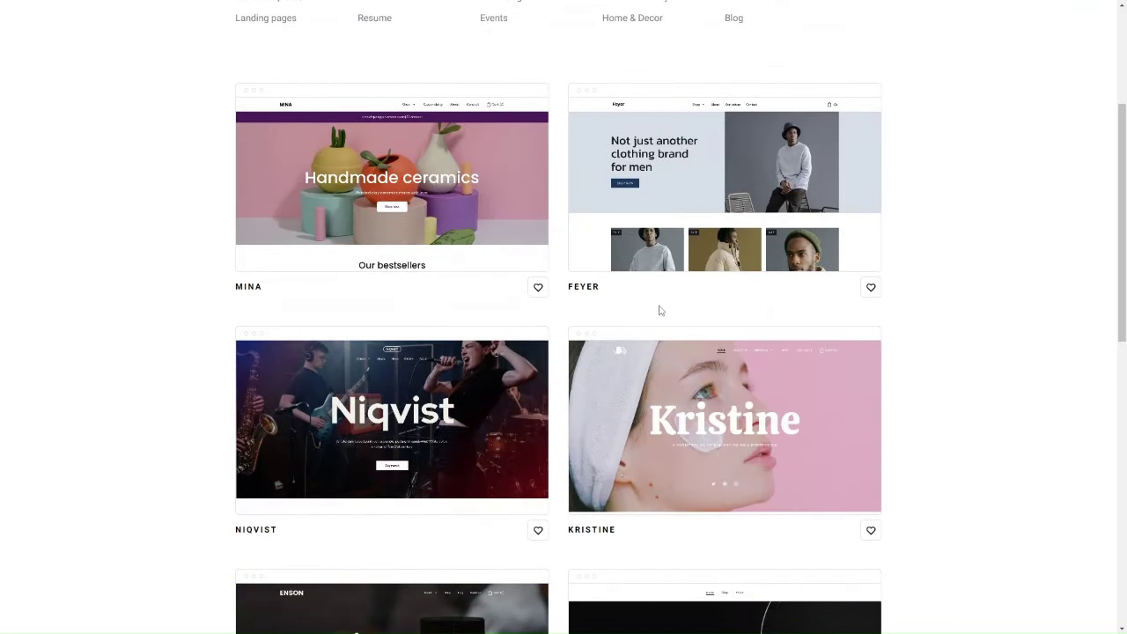
pyautogui.scroll(2, 685, 294)
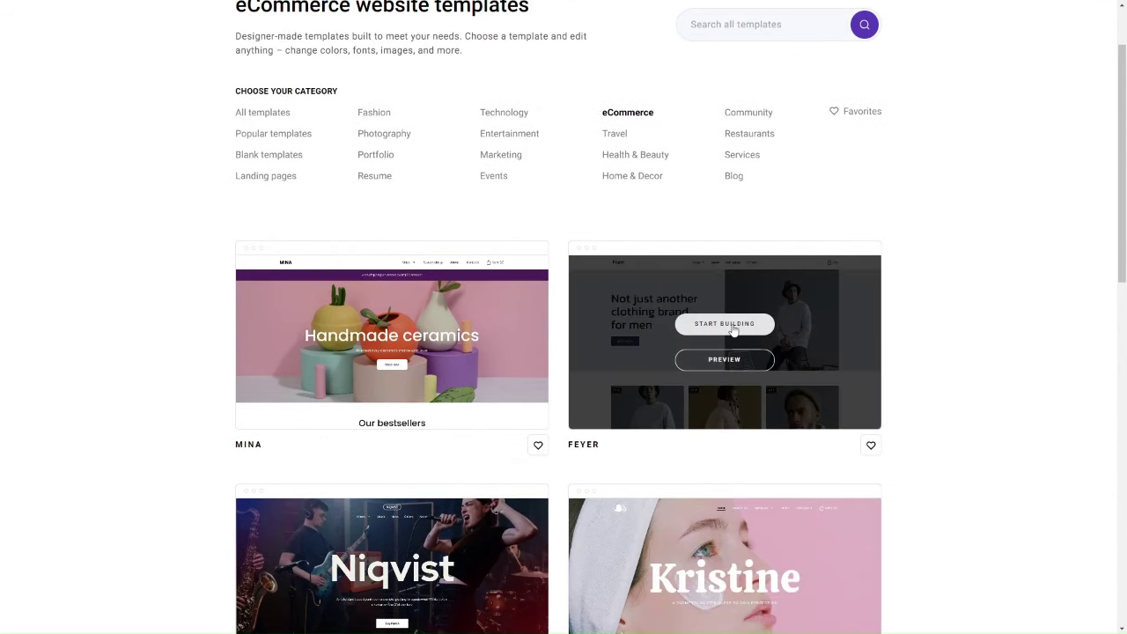
# Start a new site from the Feyer template and scroll through it.
pyautogui.click(734, 326)
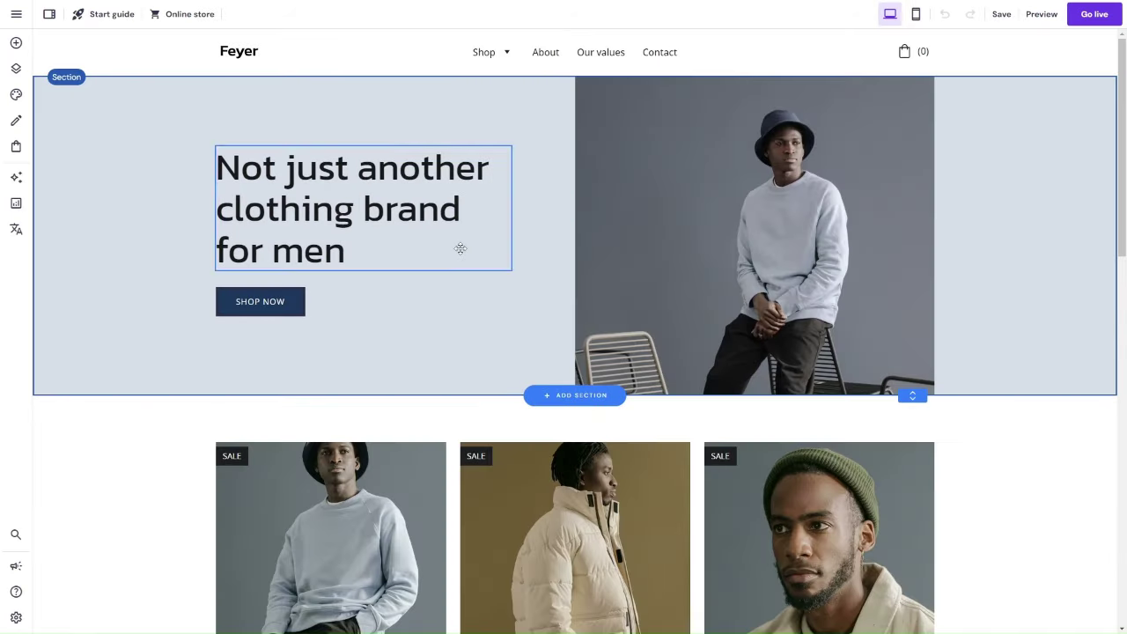
pyautogui.scroll(-4, 634, 391)
pyautogui.scroll(-7, 635, 391)
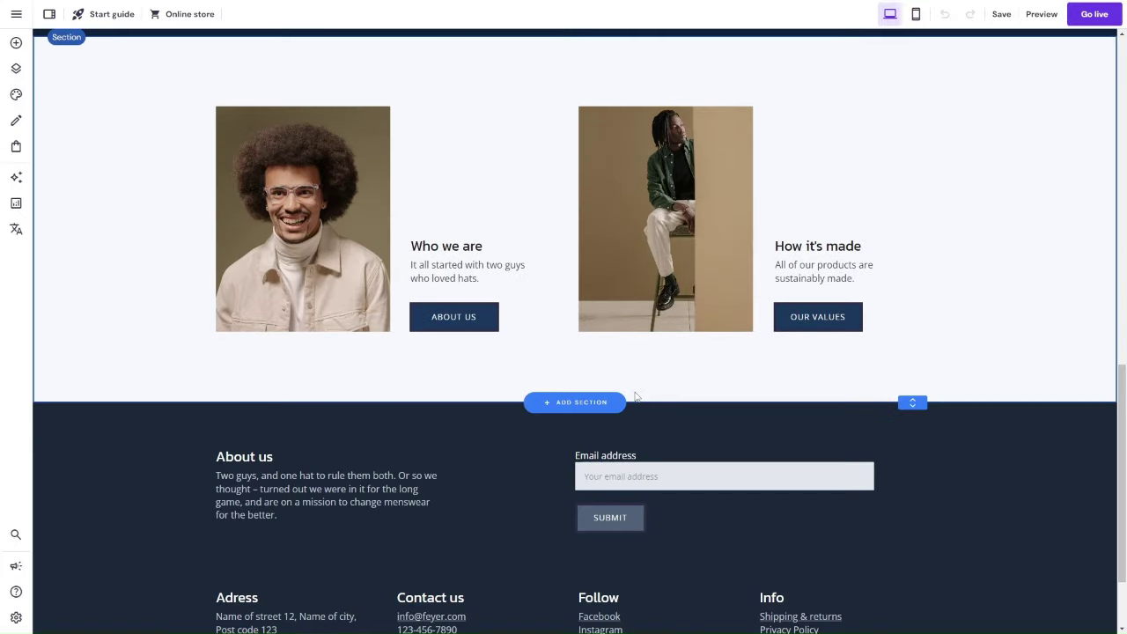
pyautogui.scroll(-2, 636, 395)
pyautogui.scroll(15, 635, 391)
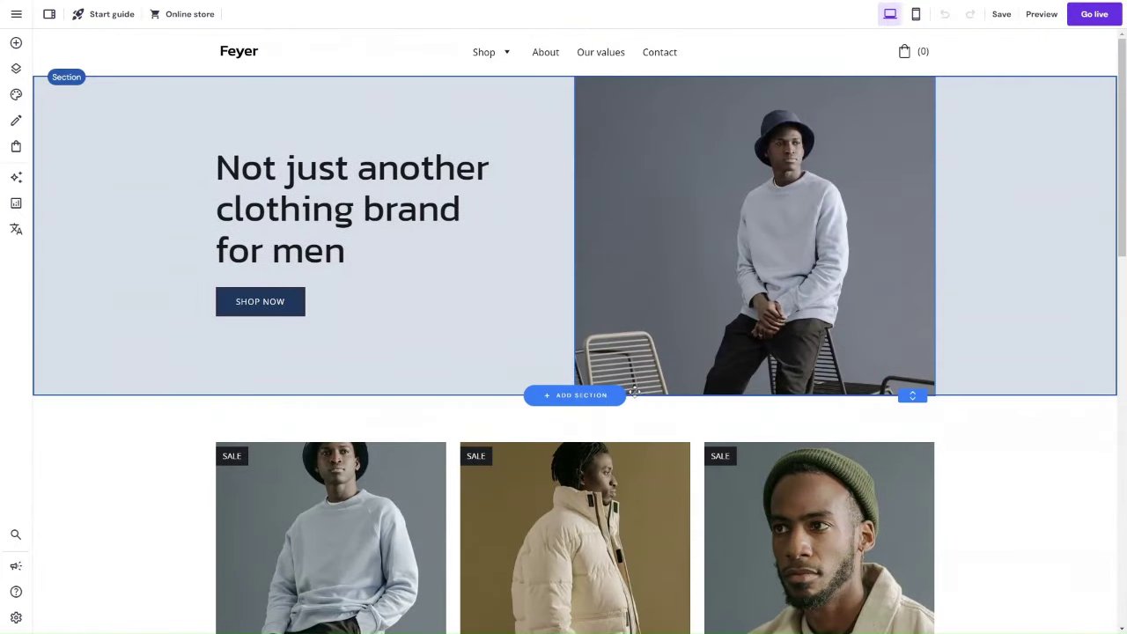
# Browse the Website styles tabs, then begin changing the #1A1A1A colour site-wide.
pyautogui.click(17, 97)
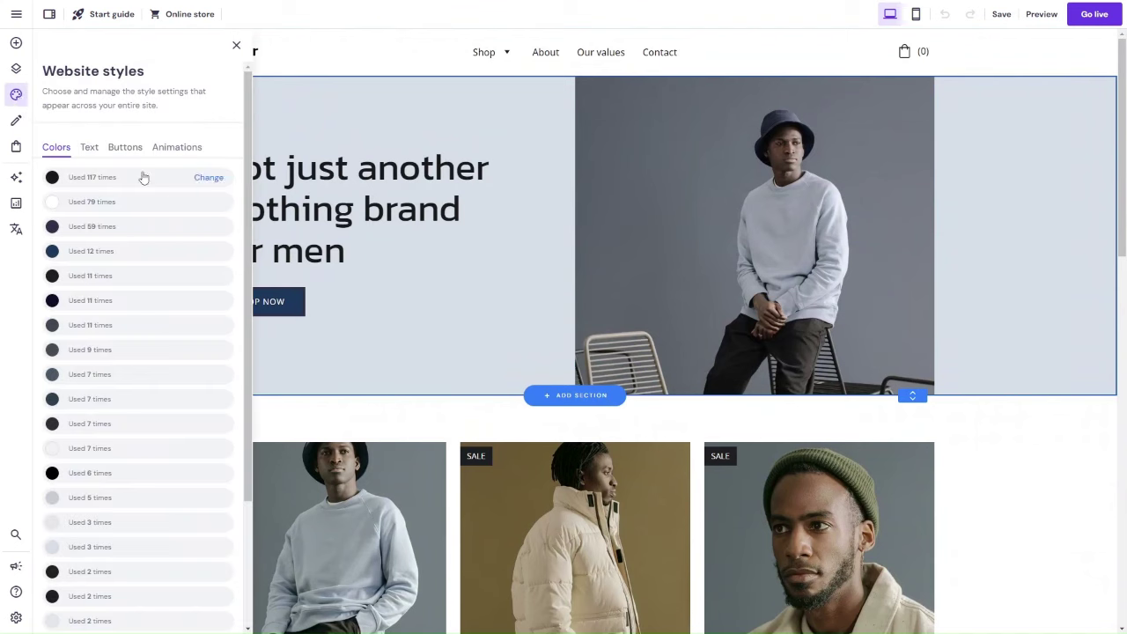
pyautogui.click(90, 149)
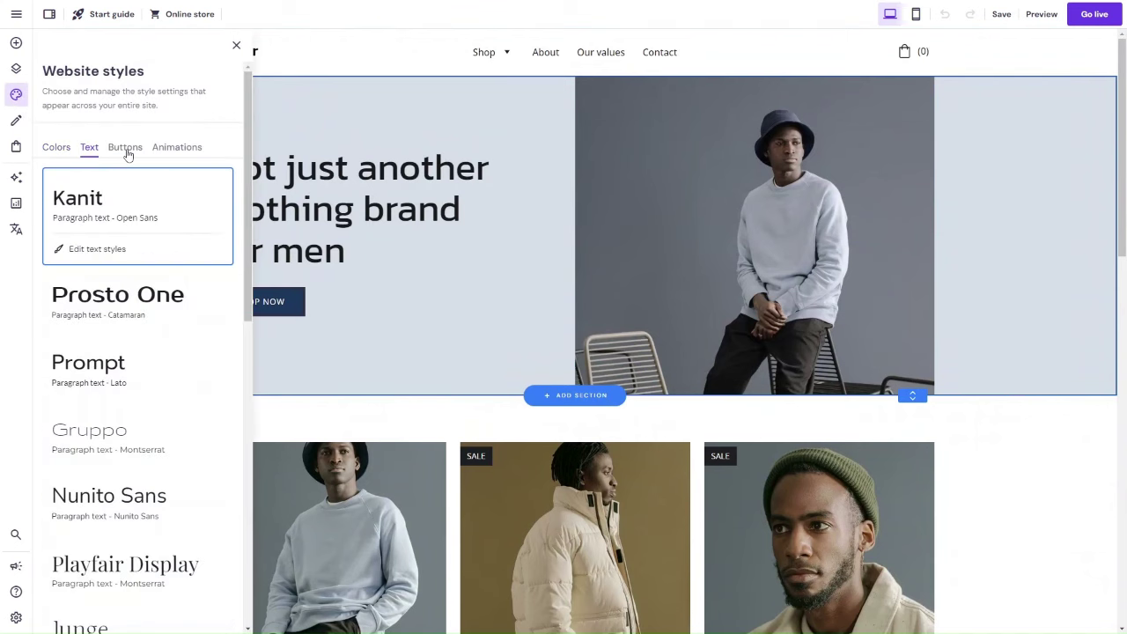
pyautogui.click(125, 149)
pyautogui.click(172, 150)
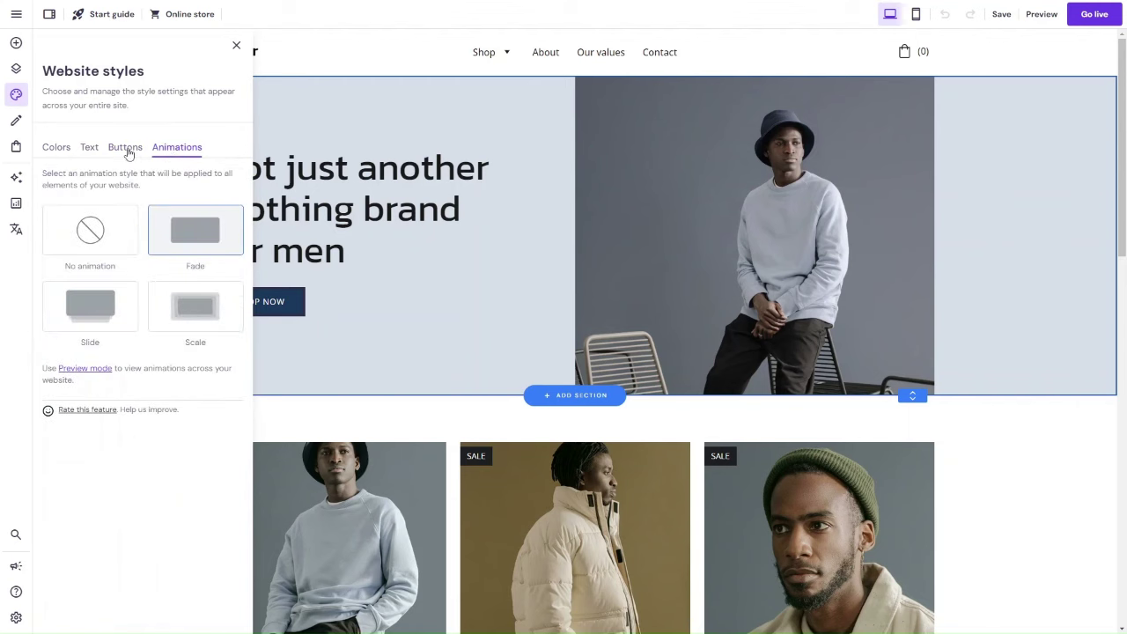
pyautogui.click(70, 154)
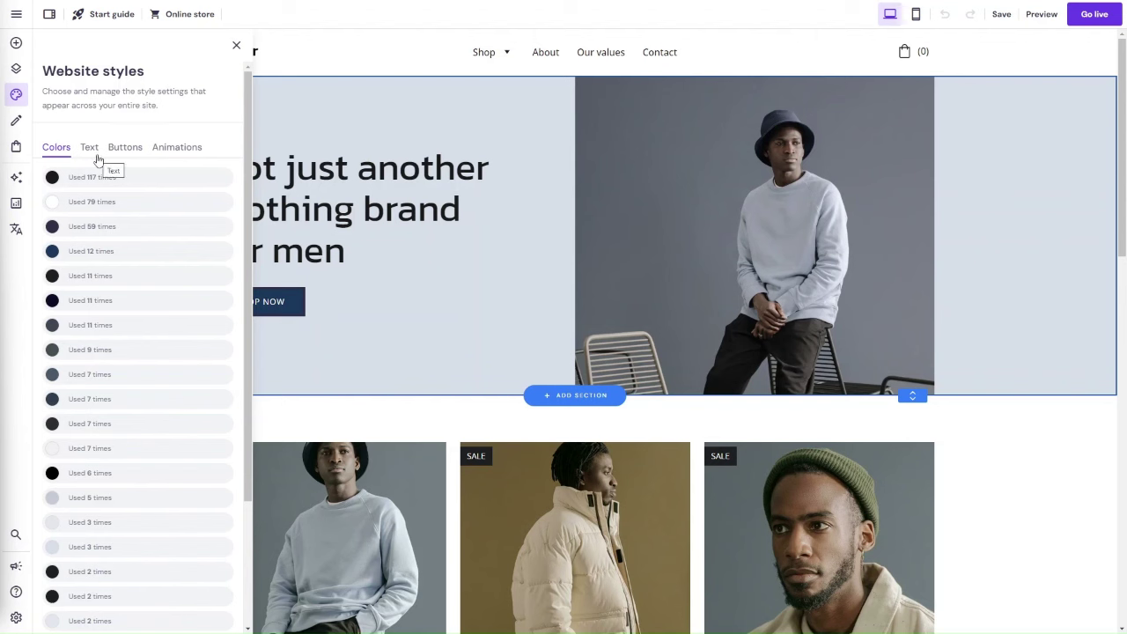
pyautogui.moveTo(89, 187)
pyautogui.click(211, 178)
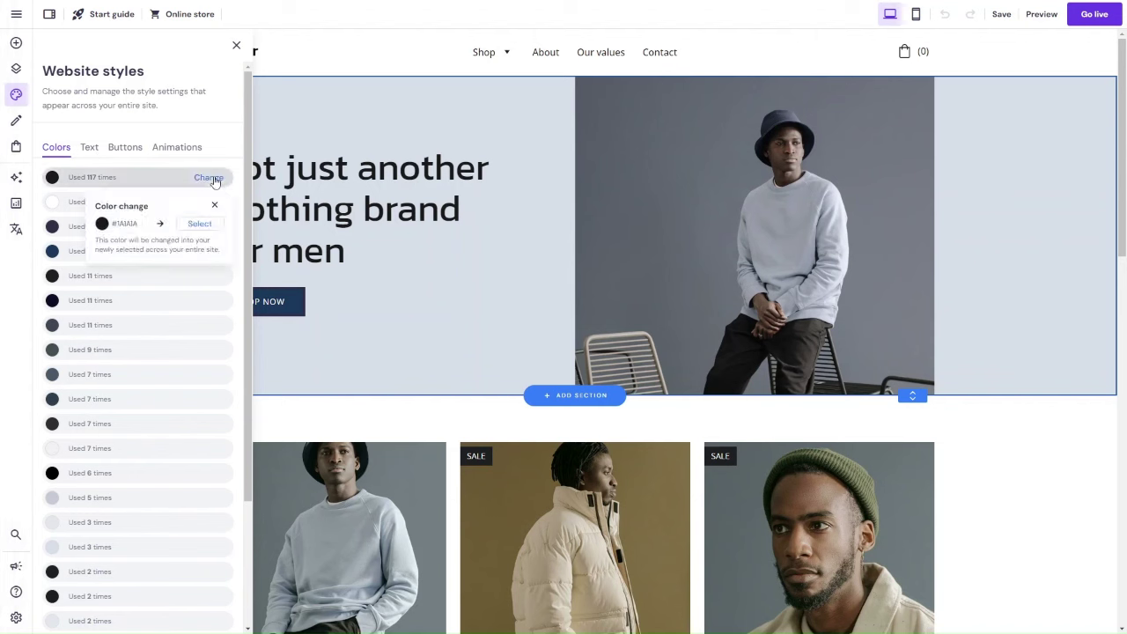
# Replace the dark #1A1A1A colour site-wide with coral, entering ff665e as the new hex value.
pyautogui.click(199, 224)
pyautogui.click(164, 276)
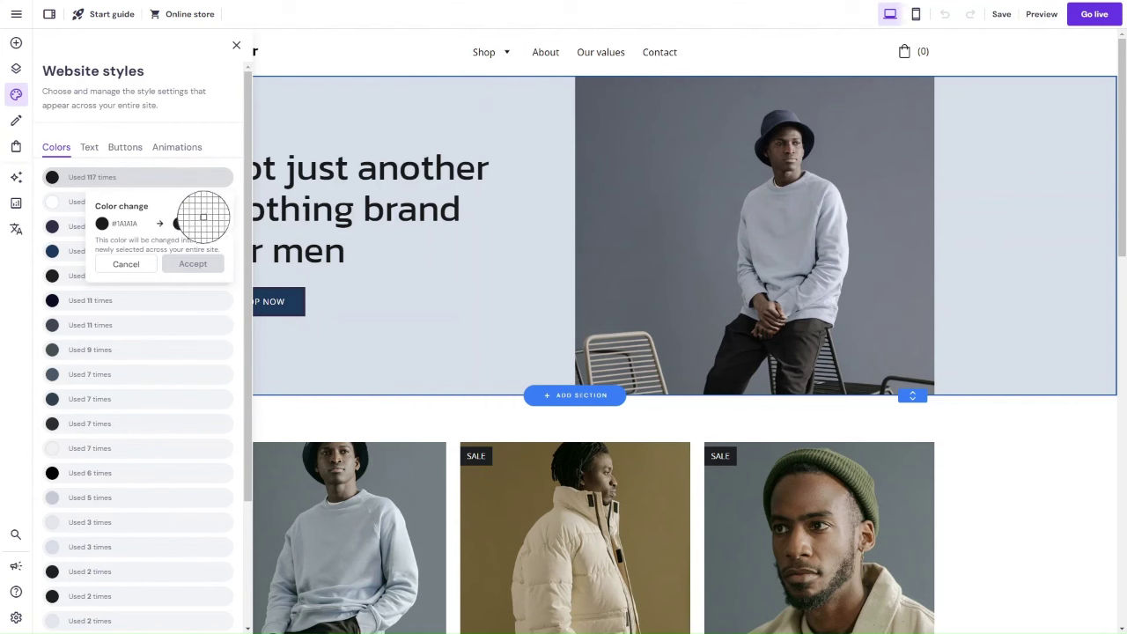
pyautogui.click(202, 220)
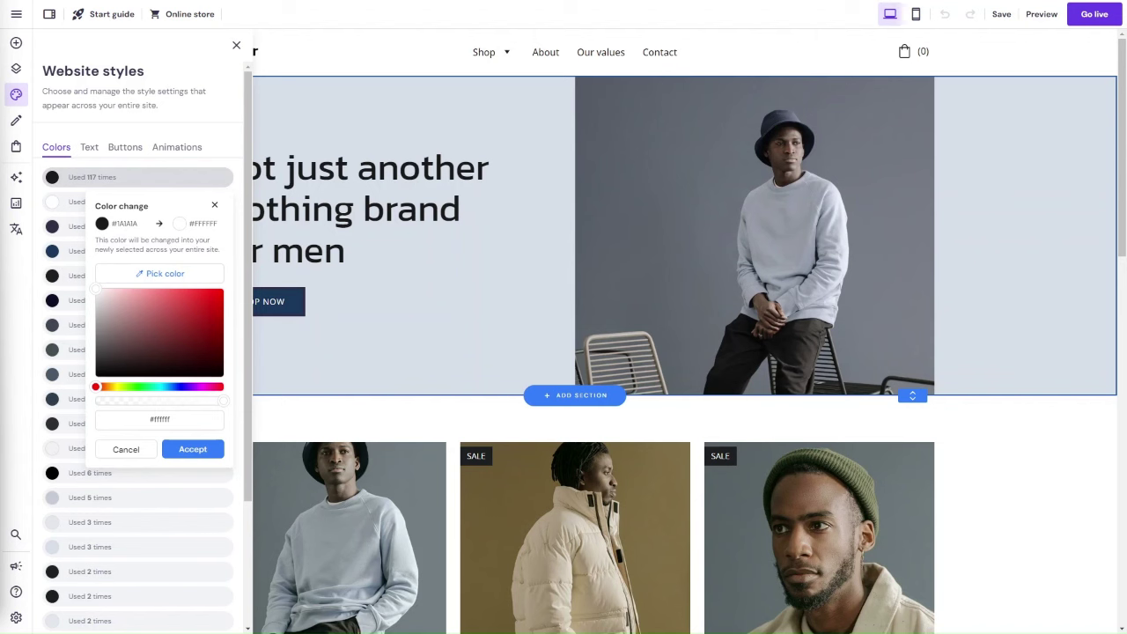
pyautogui.click(158, 420)
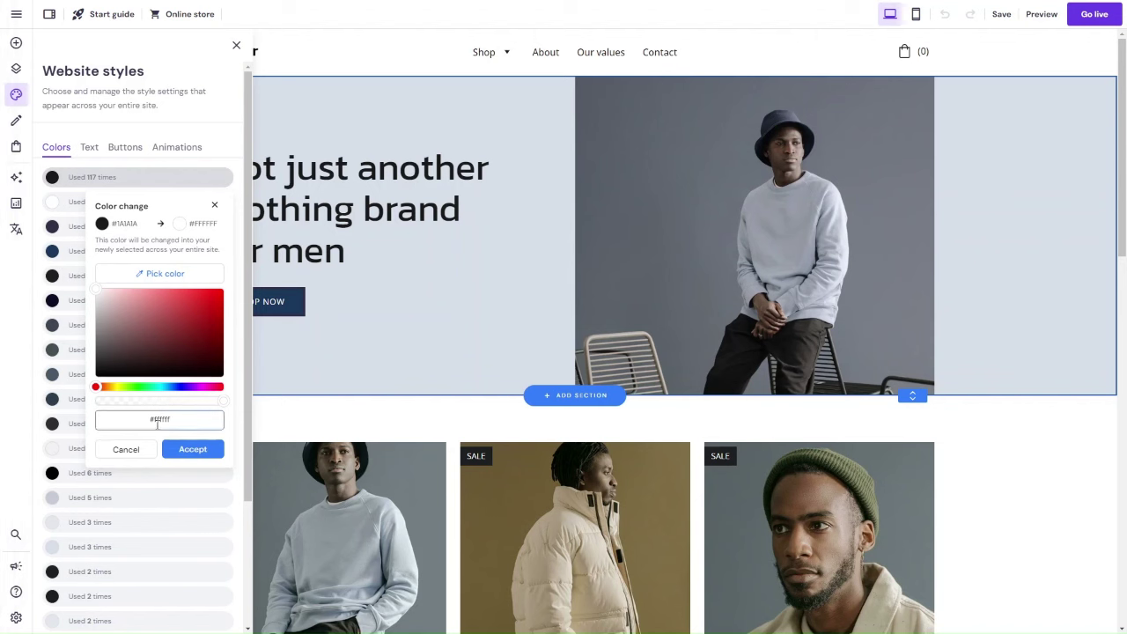
pyautogui.doubleClick(157, 420)
pyautogui.write('ff665e')
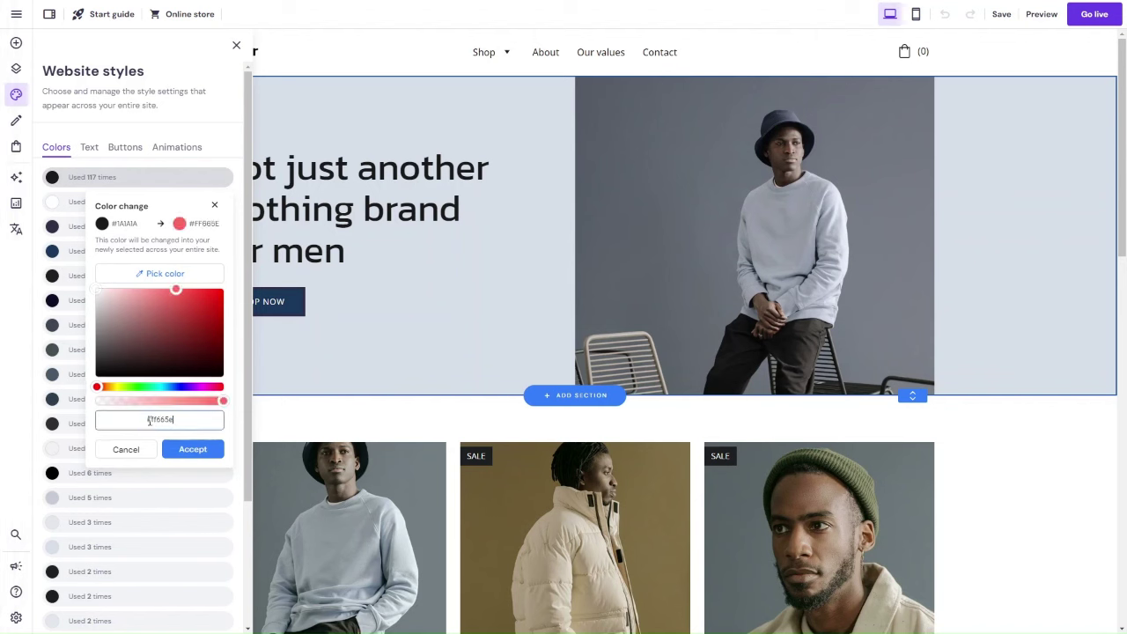
pyautogui.click(204, 451)
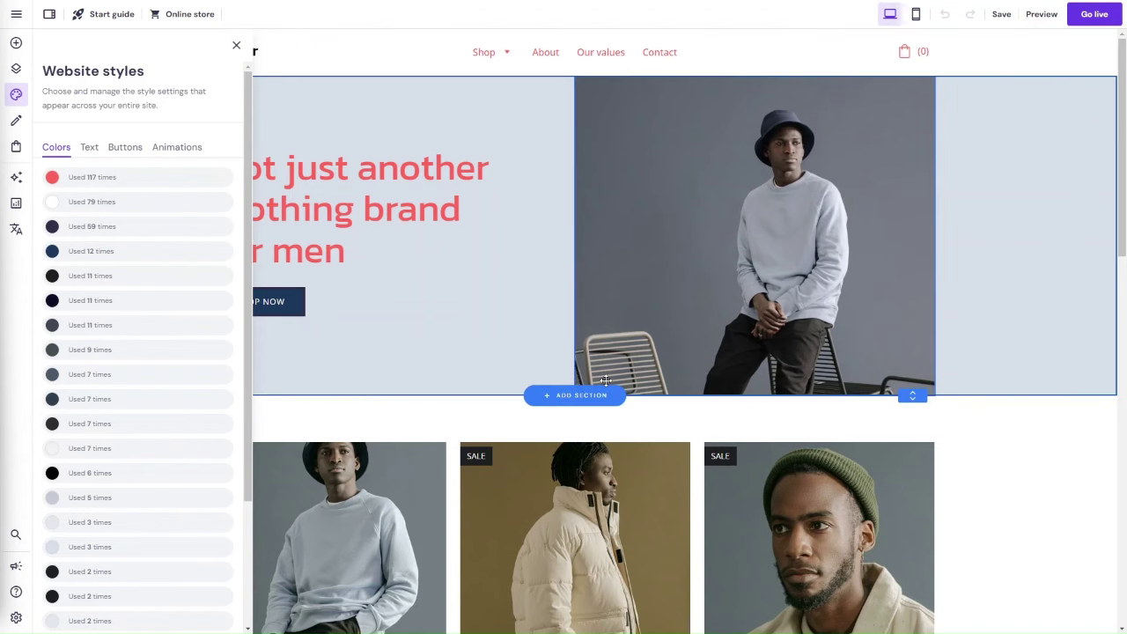
pyautogui.scroll(-5, 493, 387)
# Check the coral headings down the page, close Website styles, and select the SHOP NOW button.
pyautogui.scroll(-4, 606, 380)
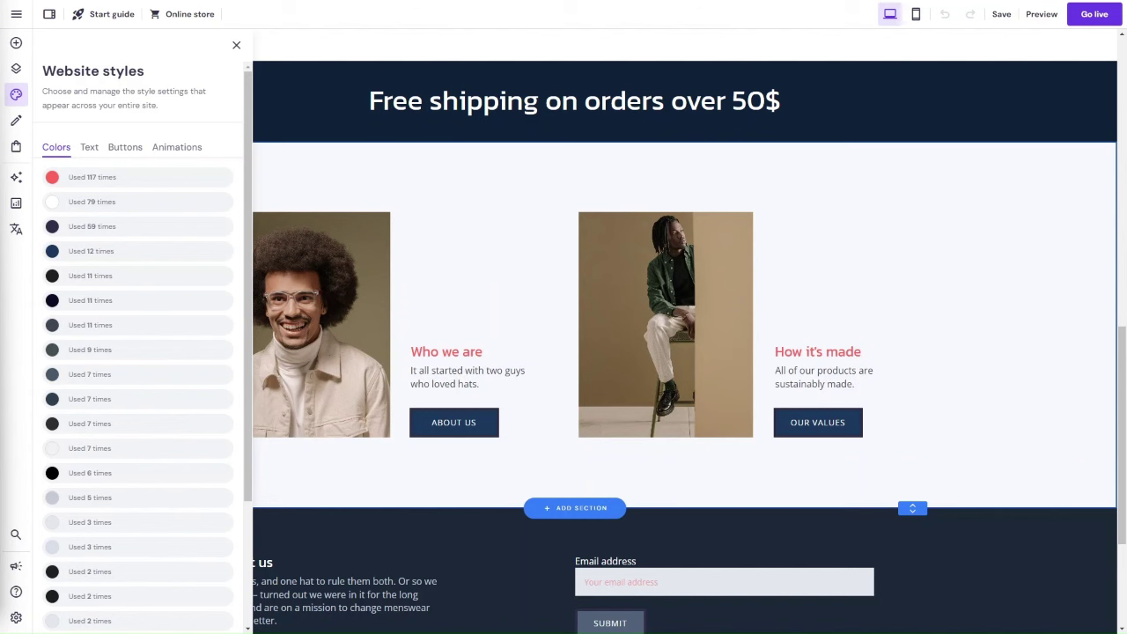
pyautogui.click(236, 46)
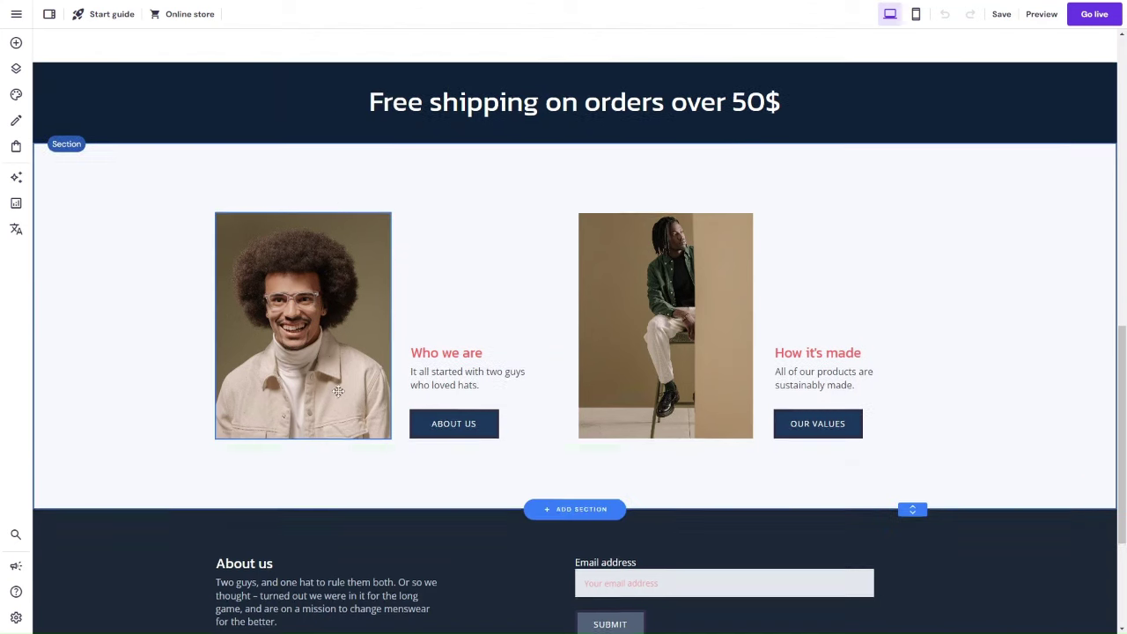
pyautogui.scroll(10, 340, 397)
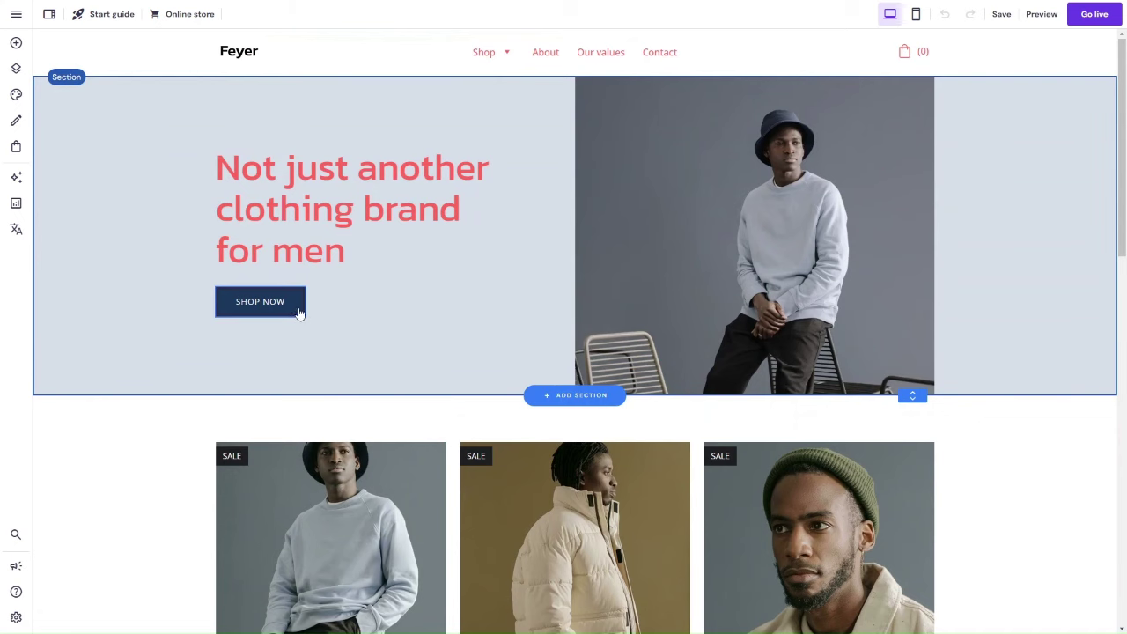
pyautogui.scroll(-5, 349, 358)
pyautogui.scroll(5, 349, 359)
pyautogui.click(295, 304)
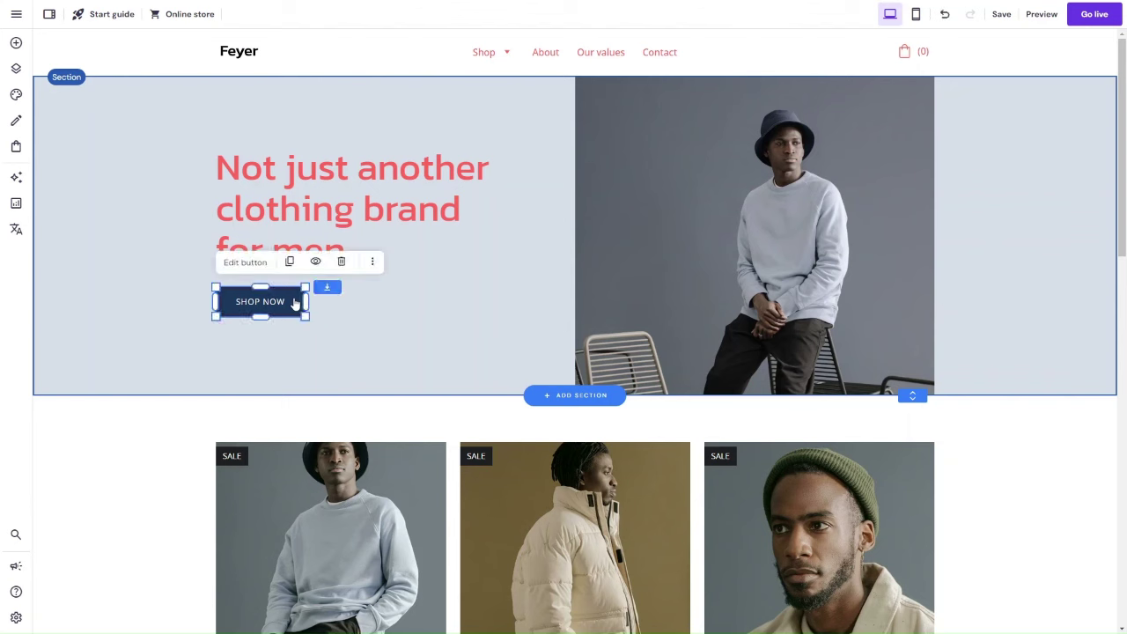
# In the Shop Now button's style settings, make its border and fill coral.
pyautogui.click(234, 263)
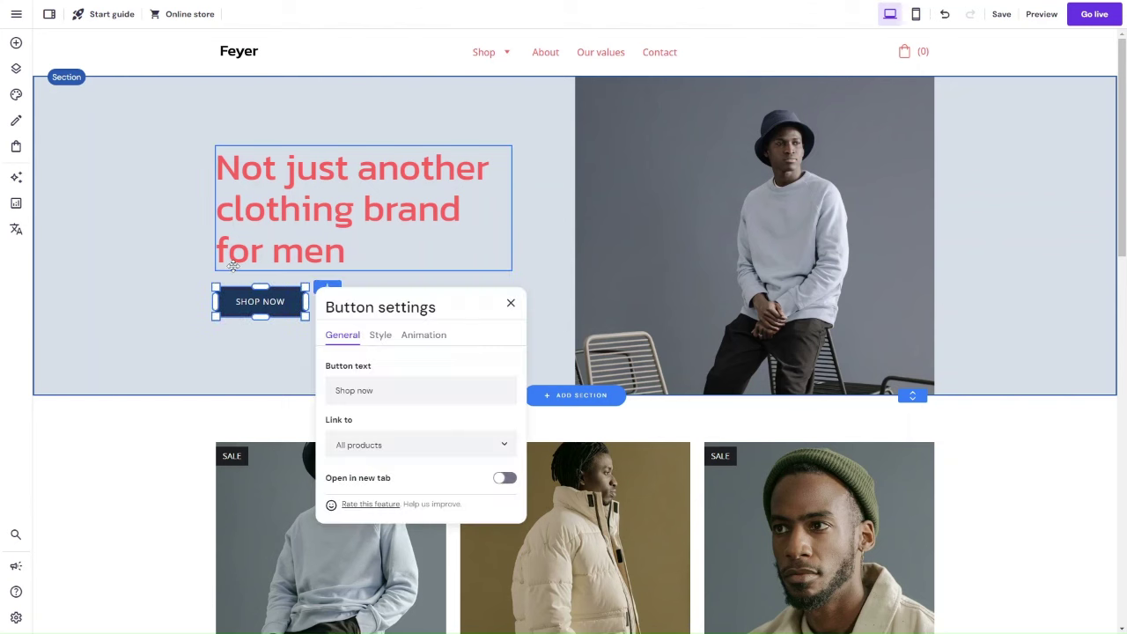
pyautogui.click(380, 335)
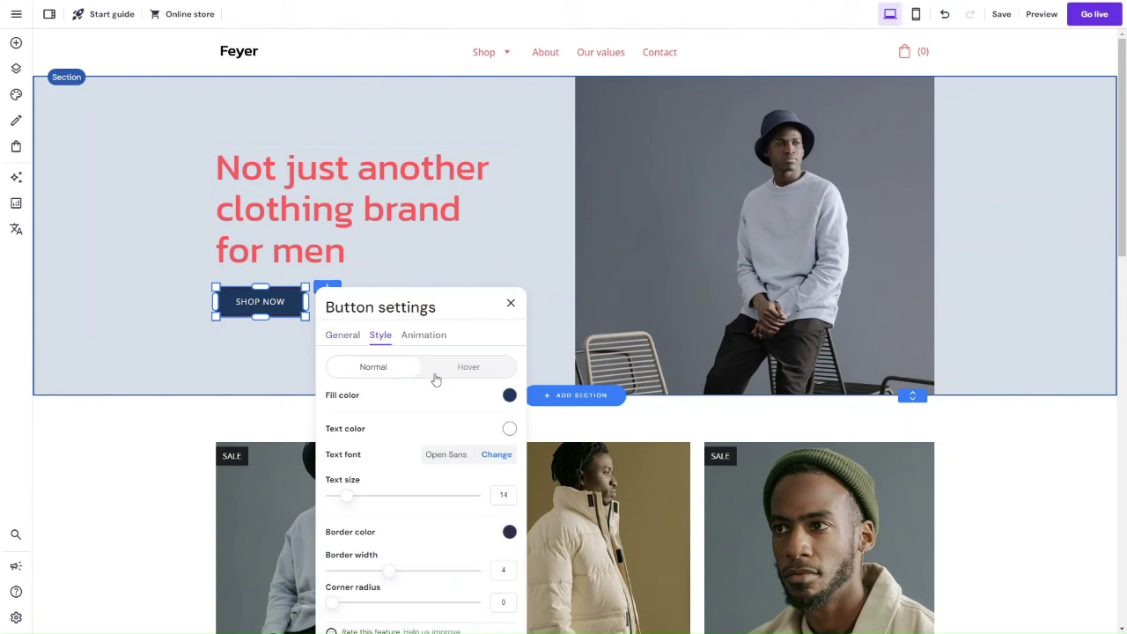
pyautogui.scroll(-1, 433, 377)
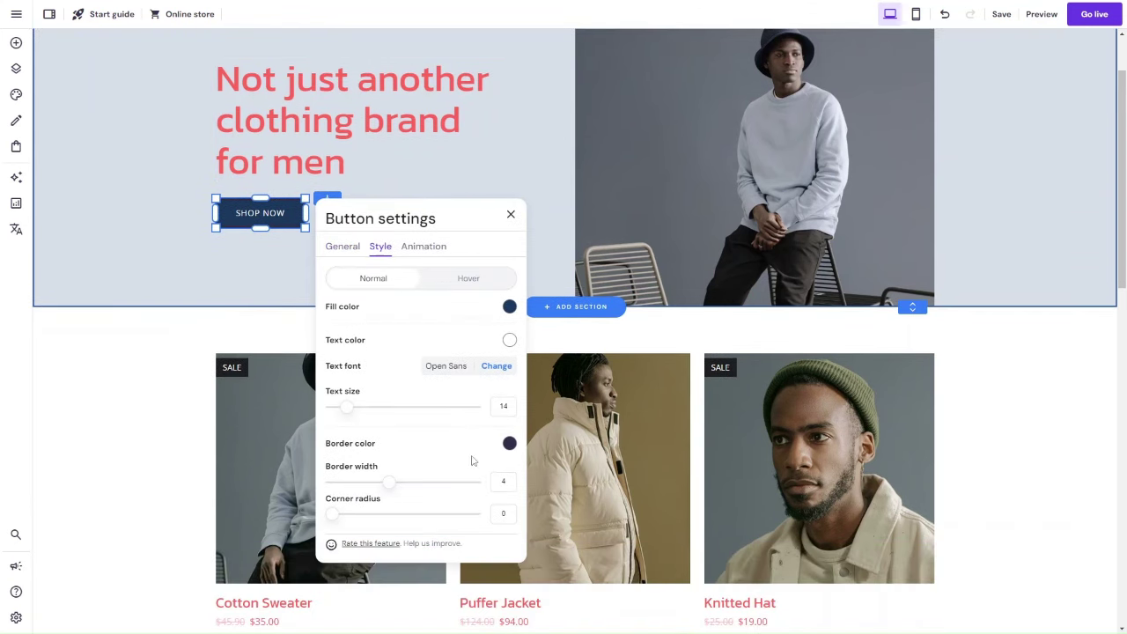
pyautogui.click(509, 444)
pyautogui.click(536, 416)
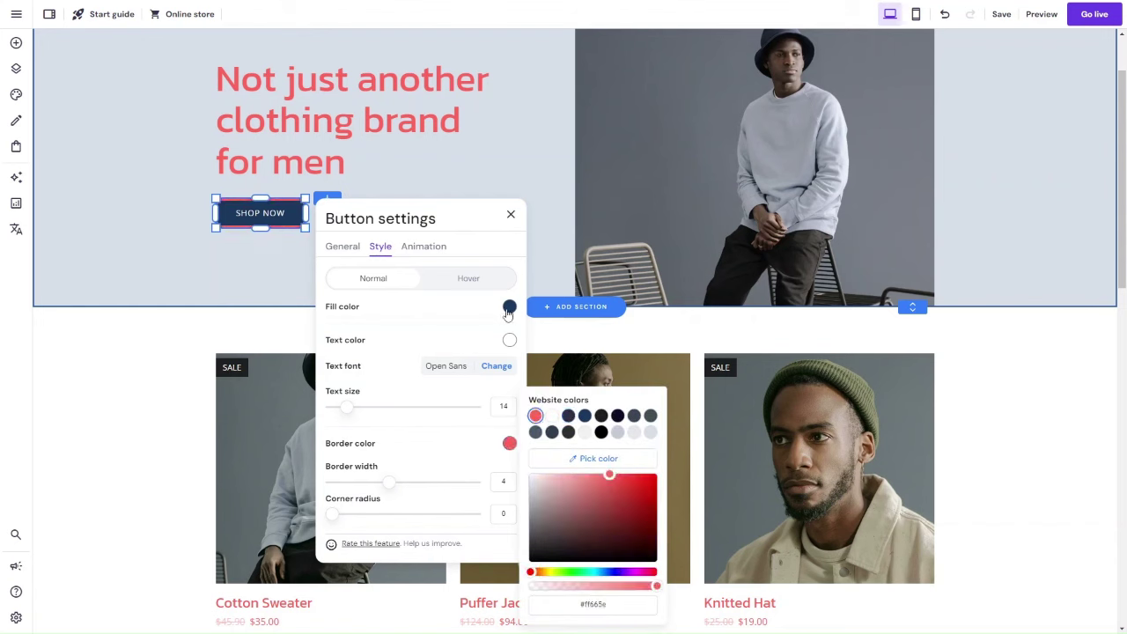
pyautogui.click(509, 308)
pyautogui.click(535, 329)
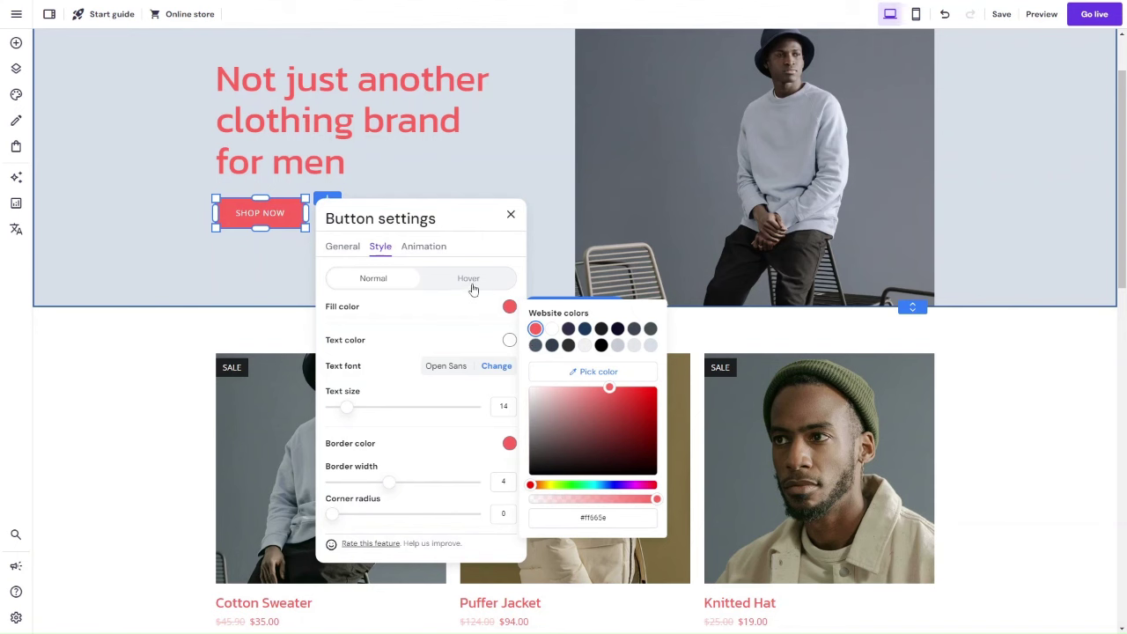
# Set the button label to dark blue #1c385c at text size 18, then close the button settings.
pyautogui.click(509, 341)
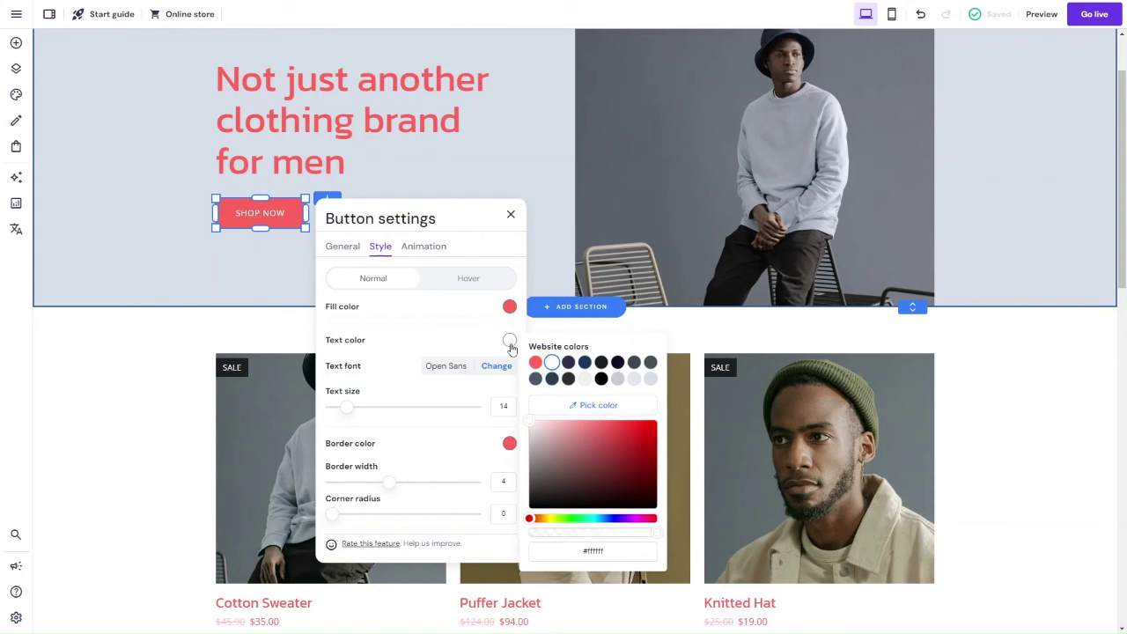
pyautogui.click(584, 362)
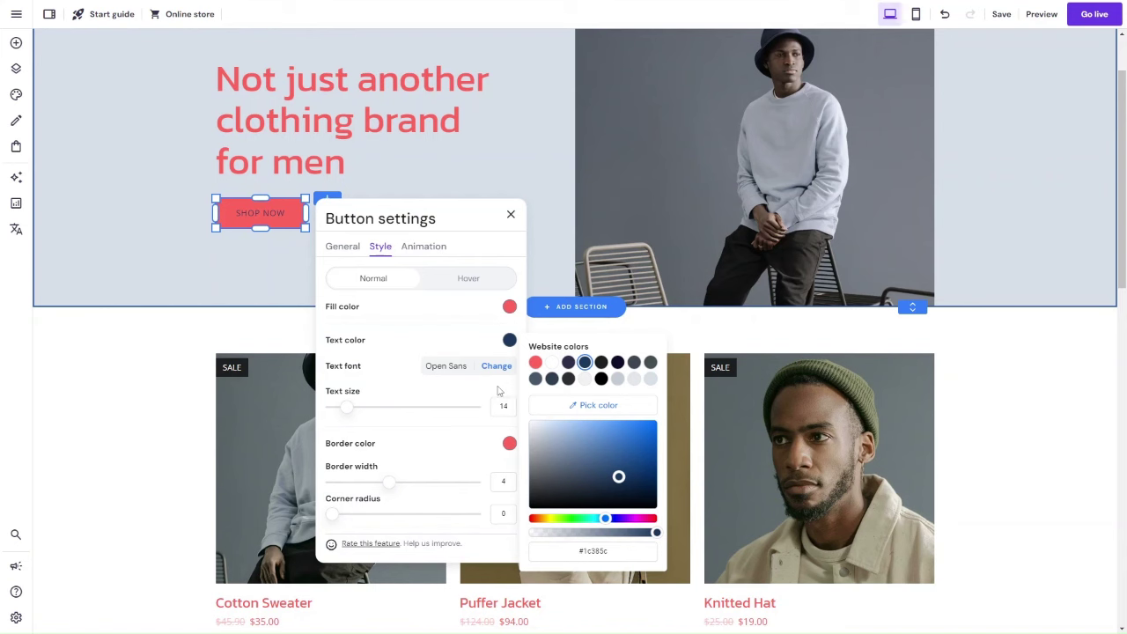
pyautogui.moveTo(348, 411); pyautogui.dragTo(361, 409)
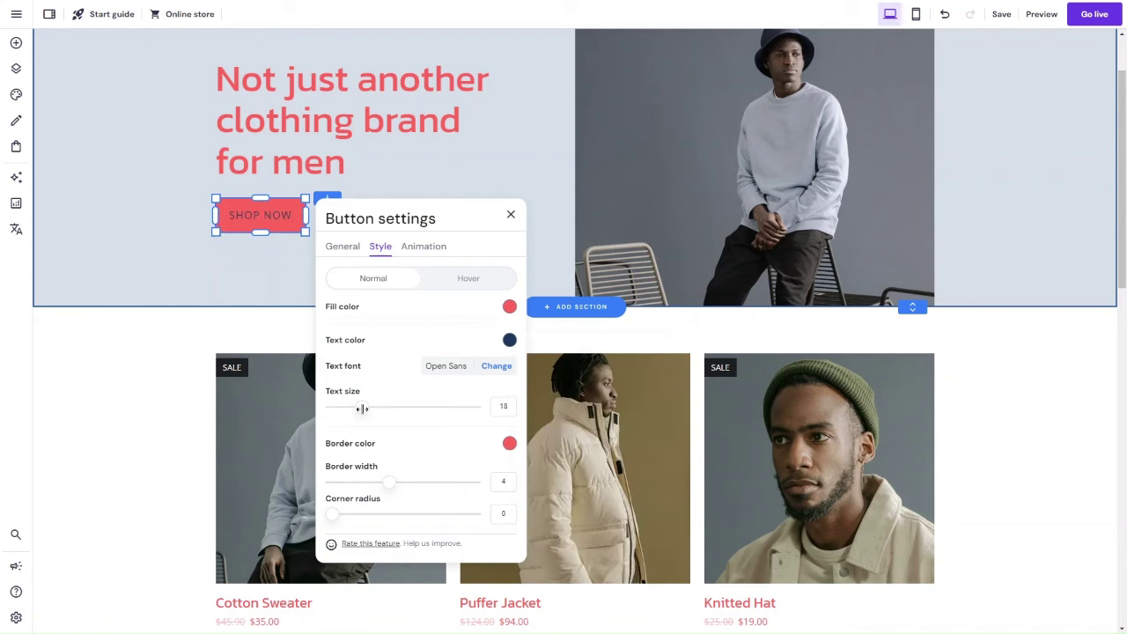
pyautogui.scroll(-2, 428, 473)
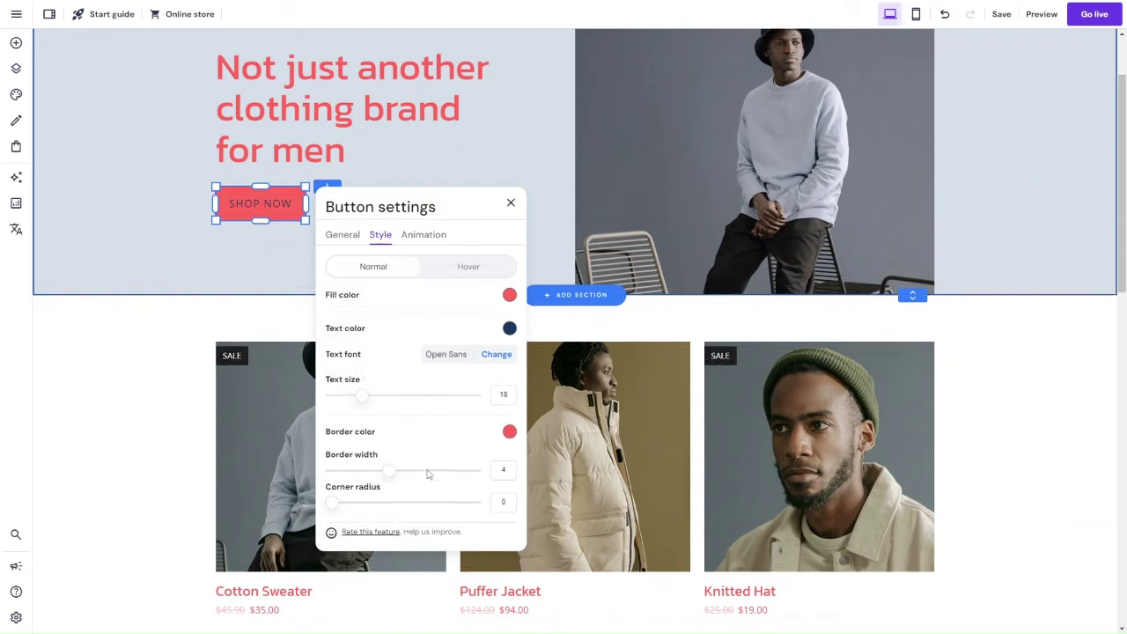
pyautogui.scroll(2, 428, 473)
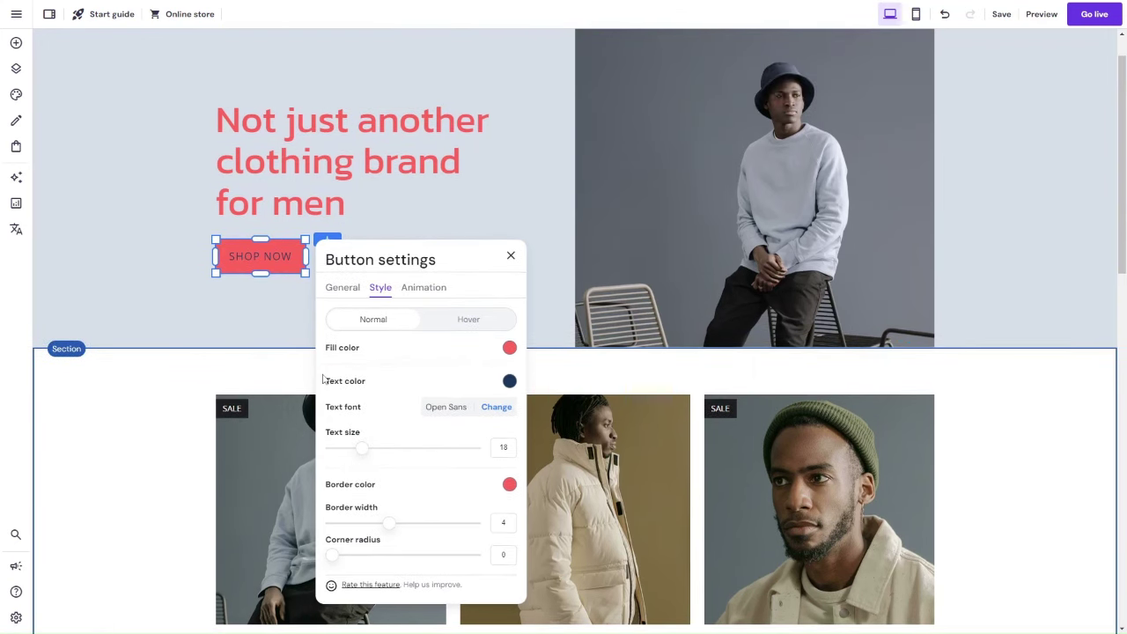
pyautogui.scroll(-3, 323, 378)
pyautogui.scroll(1, 324, 378)
pyautogui.scroll(2, 323, 378)
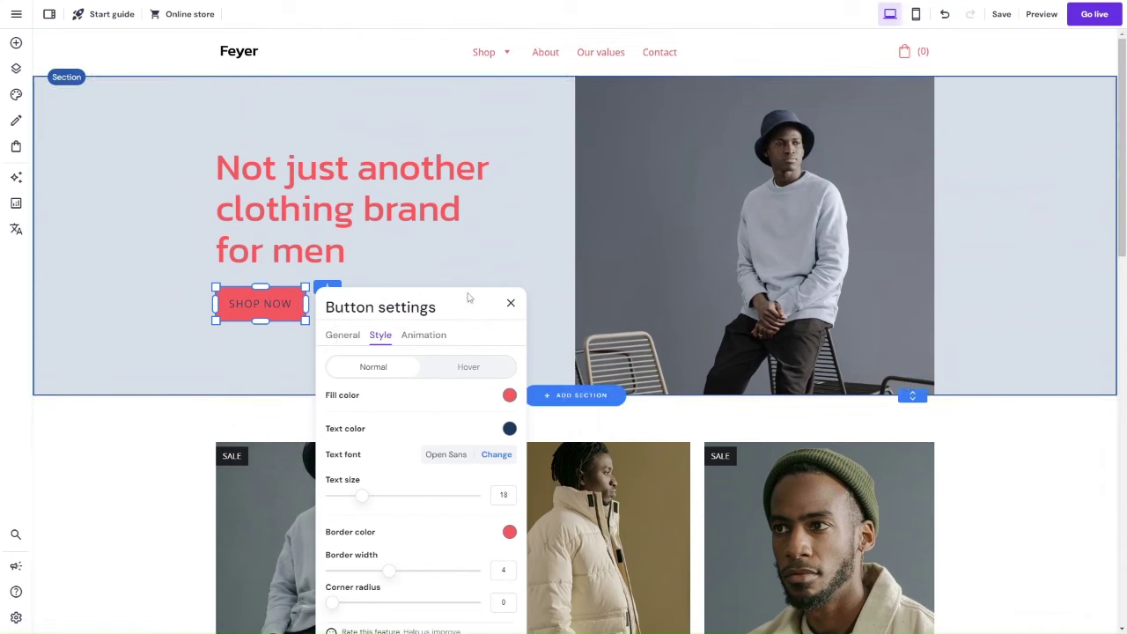
pyautogui.click(511, 303)
pyautogui.click(168, 326)
pyautogui.scroll(-5, 341, 419)
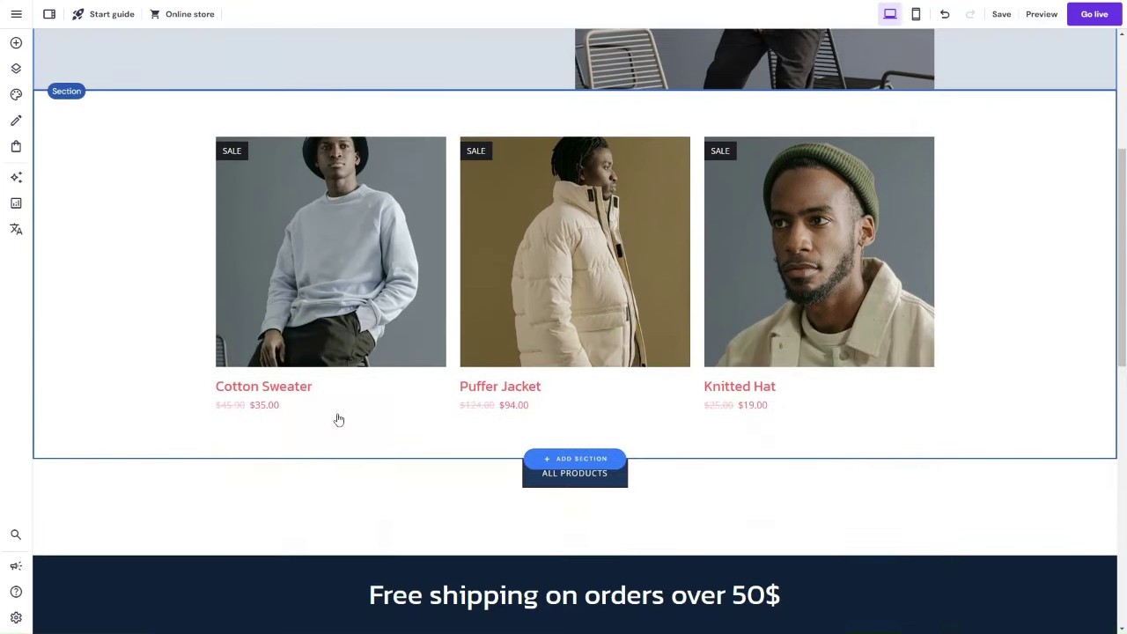
# Reselect the hero section and open Website styles from the left-sidebar palette icon.
pyautogui.click(611, 327)
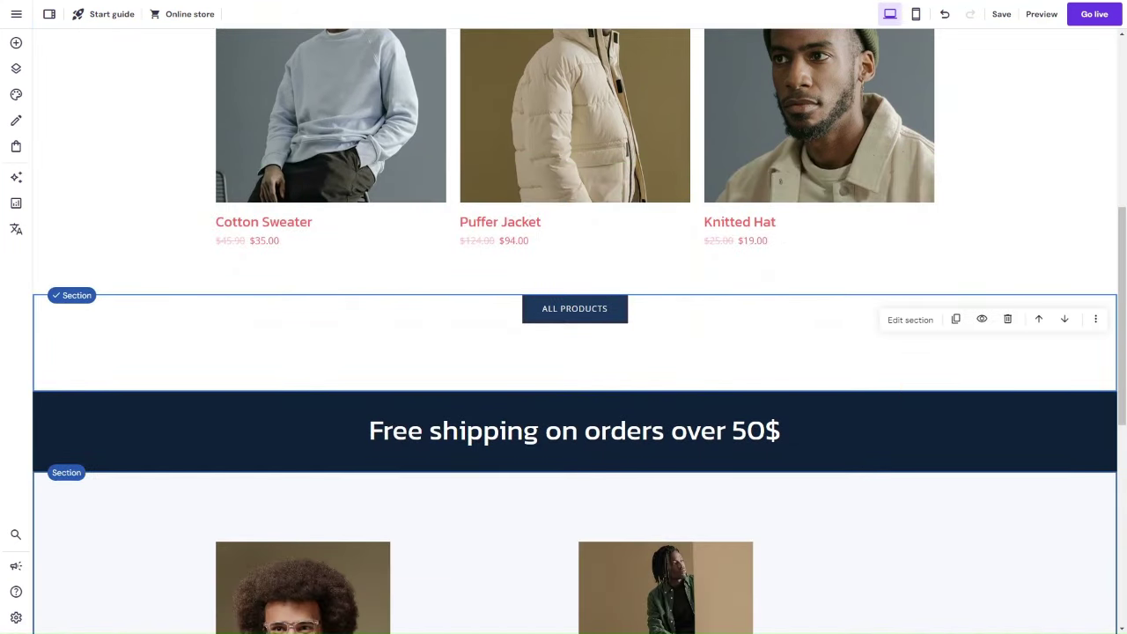
pyautogui.scroll(5, 317, 308)
pyautogui.click(236, 275)
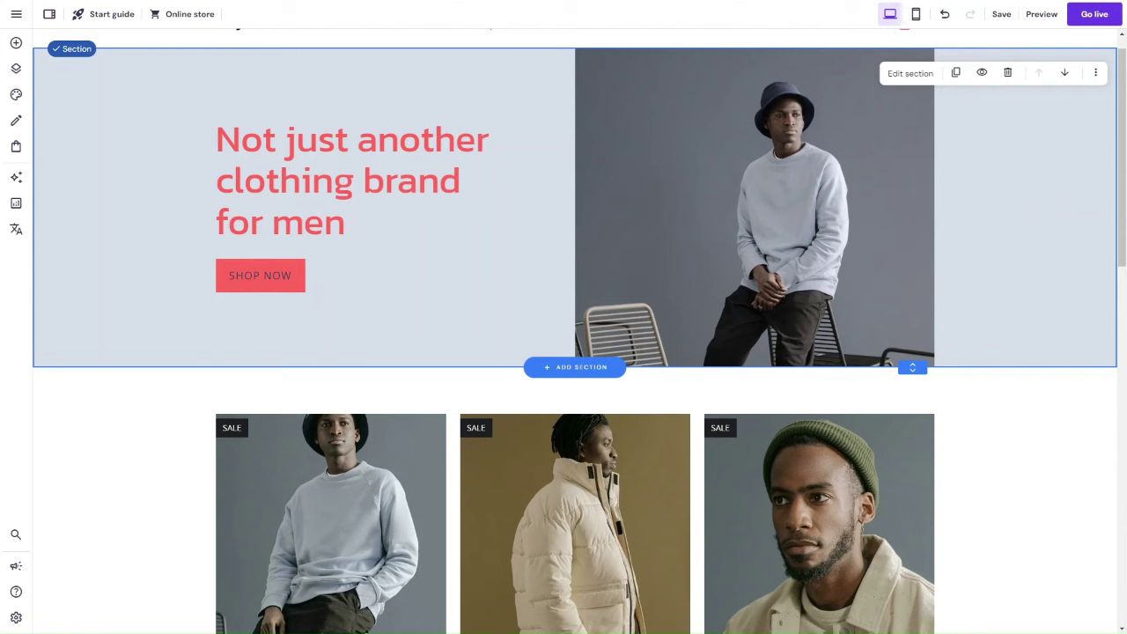
pyautogui.click(16, 121)
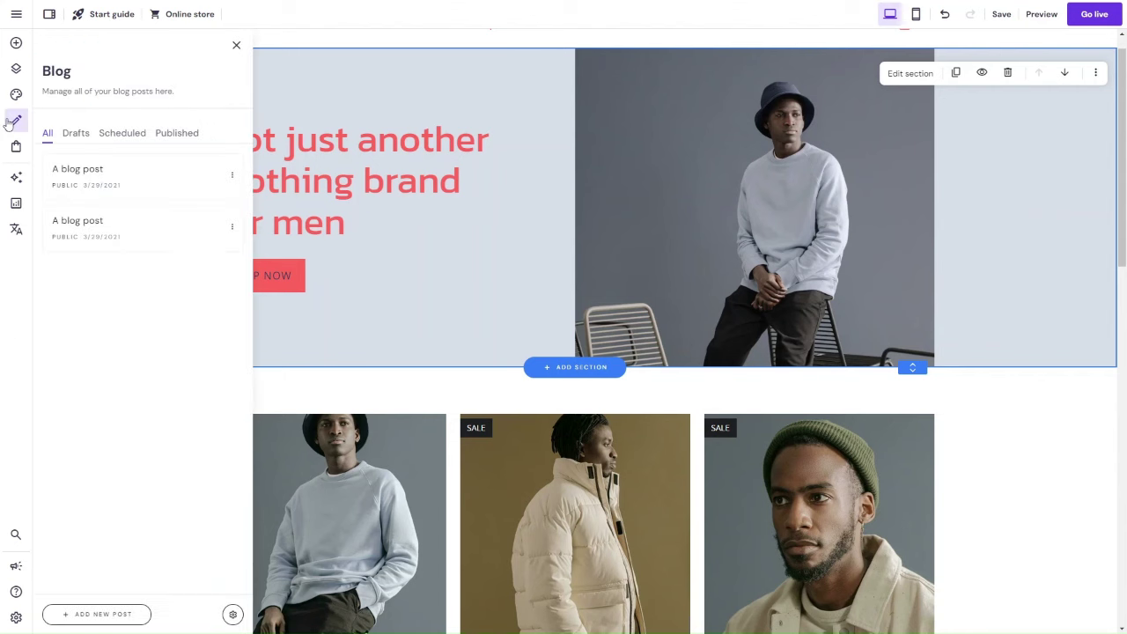
pyautogui.click(14, 97)
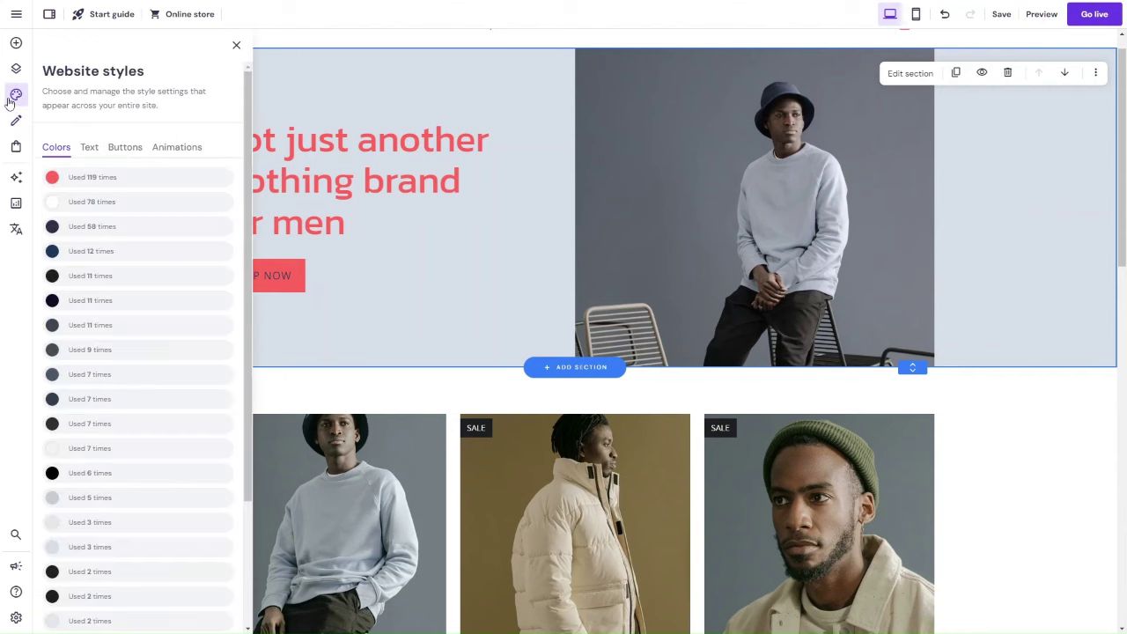
# Switch the site's font pairing to Nunito Sans.
pyautogui.click(89, 149)
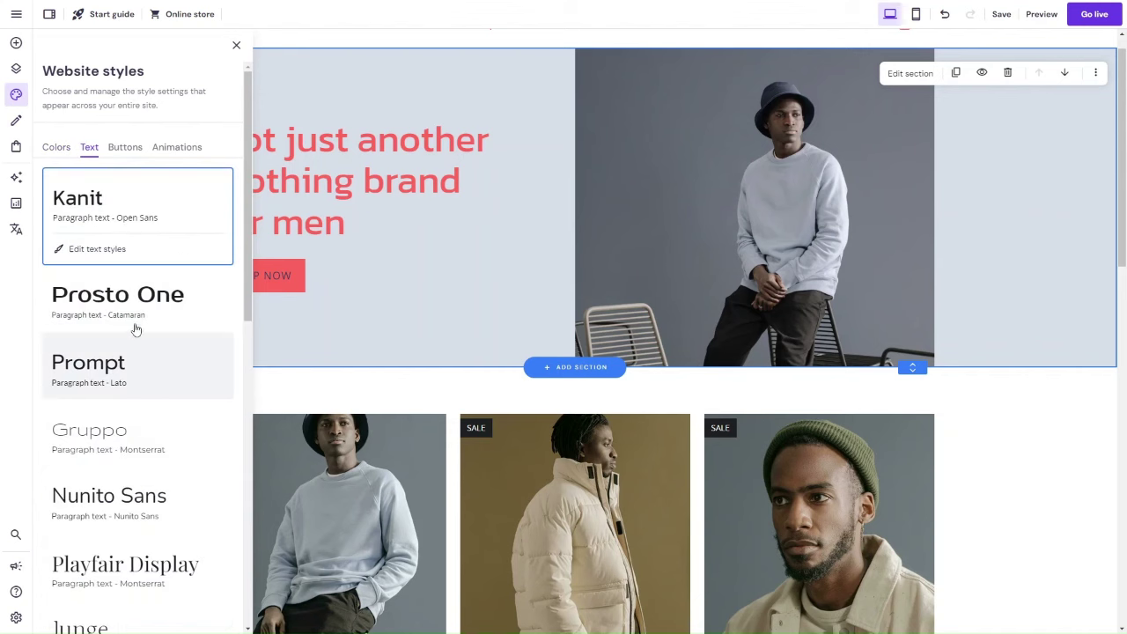
pyautogui.scroll(-1, 129, 445)
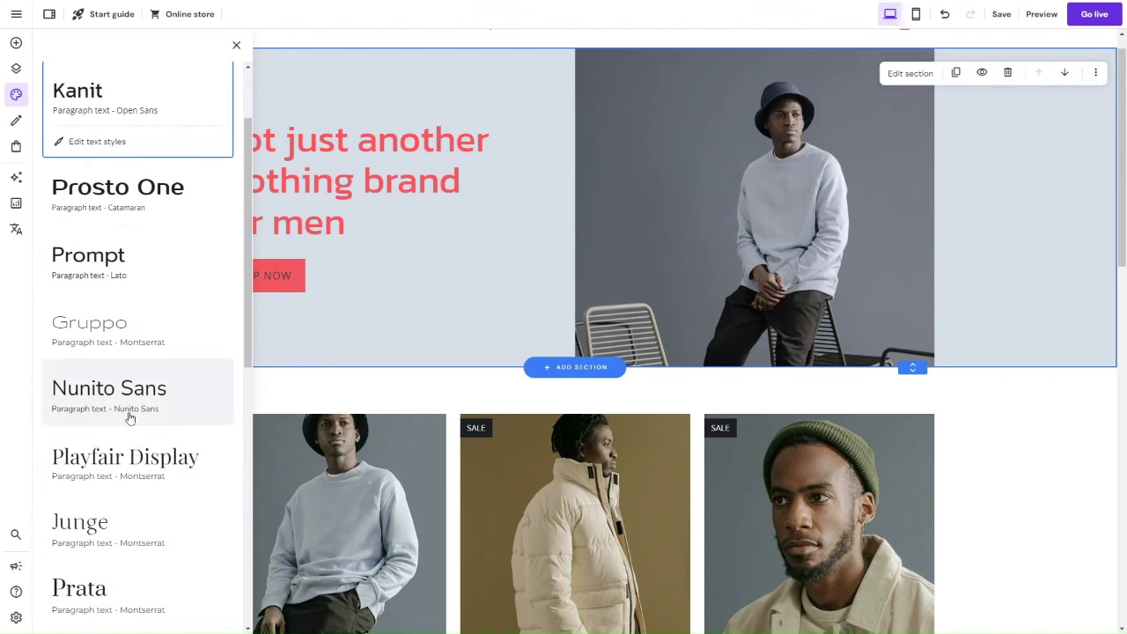
pyautogui.click(130, 417)
pyautogui.scroll(-1, 129, 417)
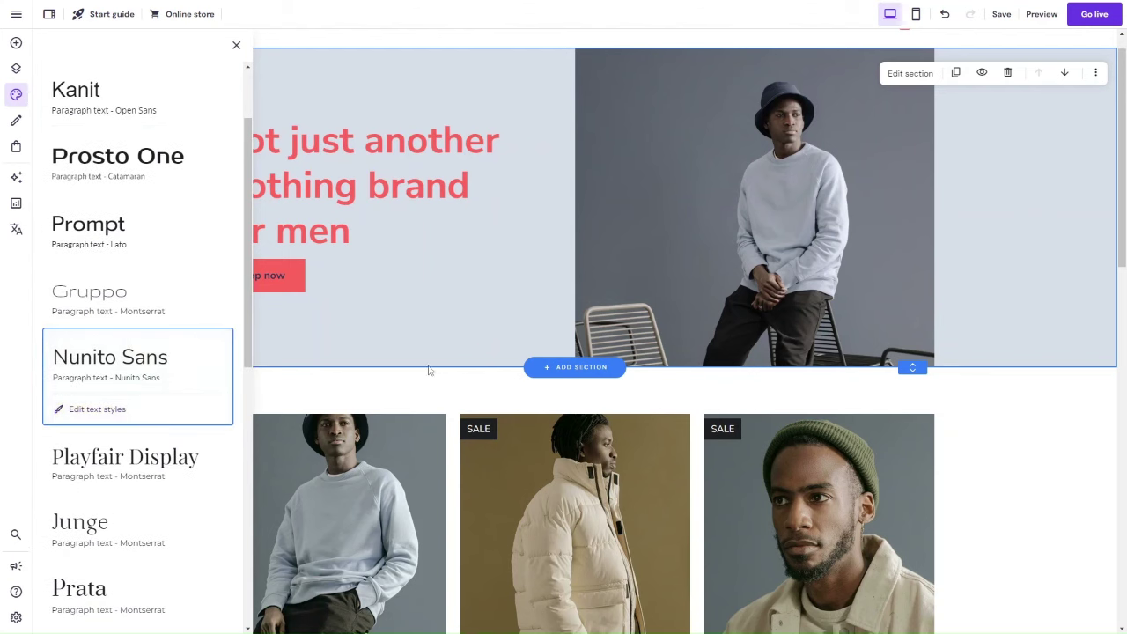
pyautogui.scroll(-1, 130, 189)
pyautogui.scroll(2, 129, 191)
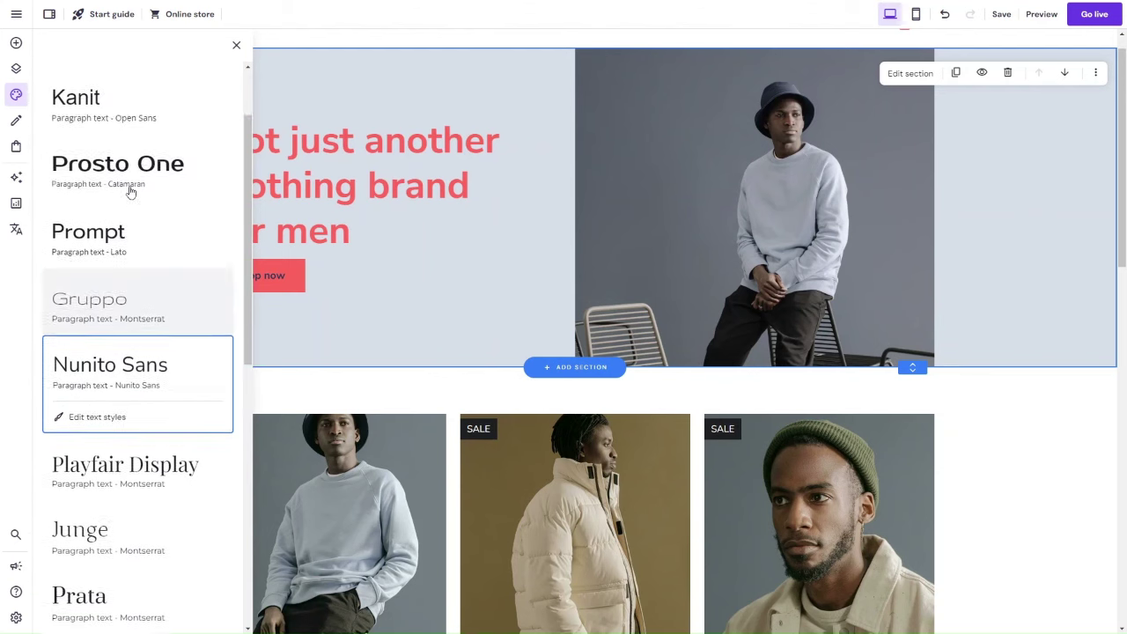
# Give all buttons the rounded pill style, check the Animations options, and close Website styles.
pyautogui.click(128, 149)
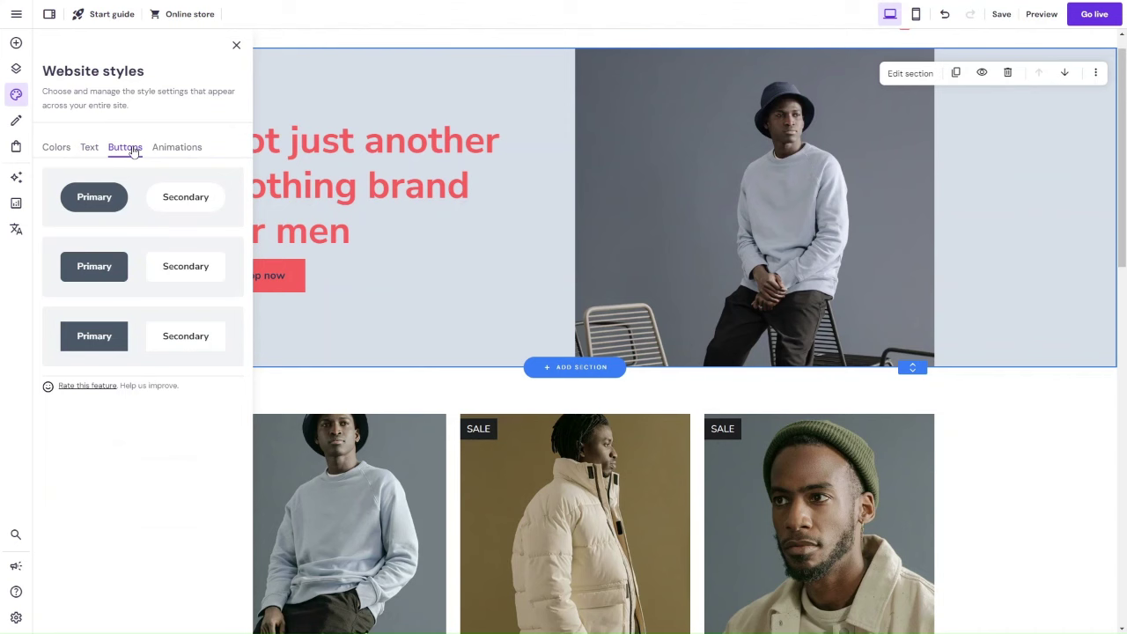
pyautogui.click(121, 213)
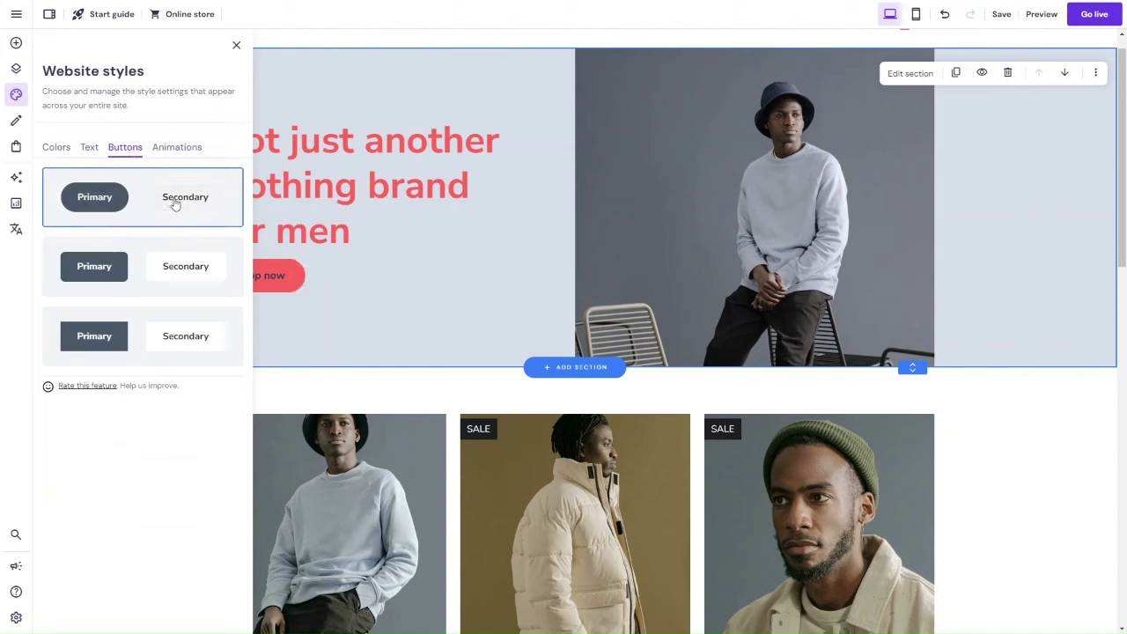
pyautogui.click(167, 149)
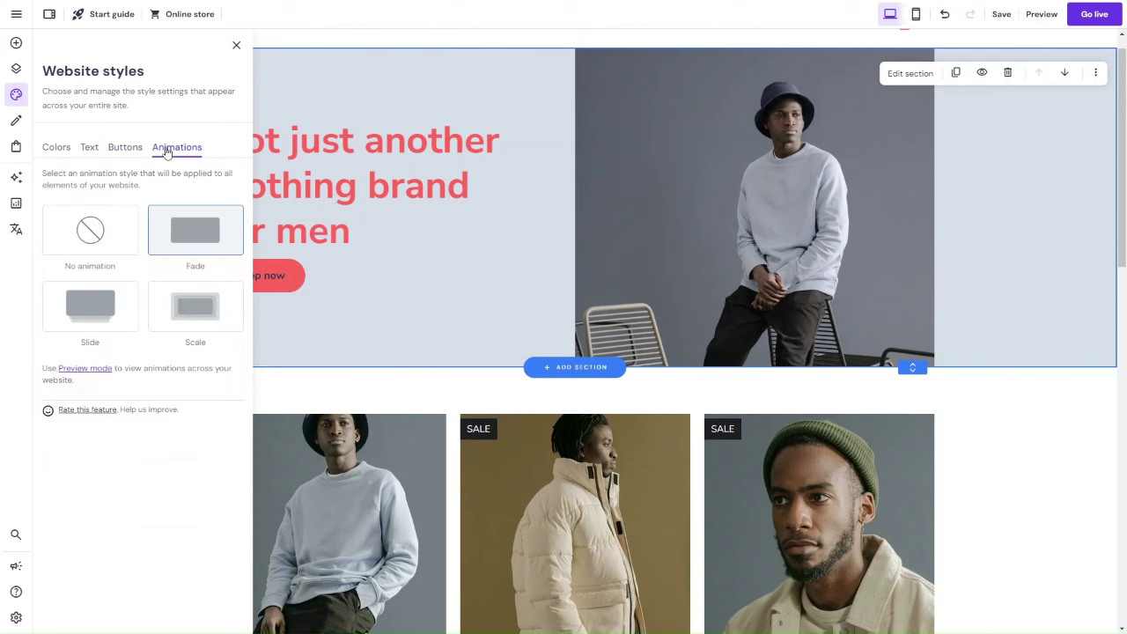
pyautogui.click(236, 45)
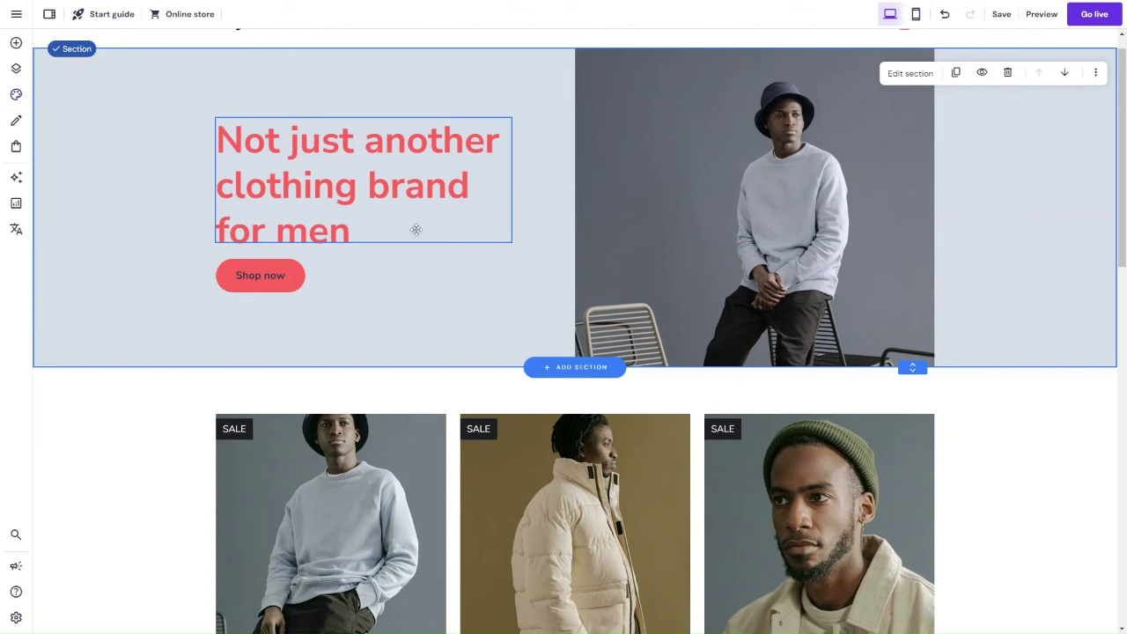
# Reopen Website styles on the Colors tab and scroll through the list, with coral at 119 uses.
pyautogui.scroll(-4, 418, 264)
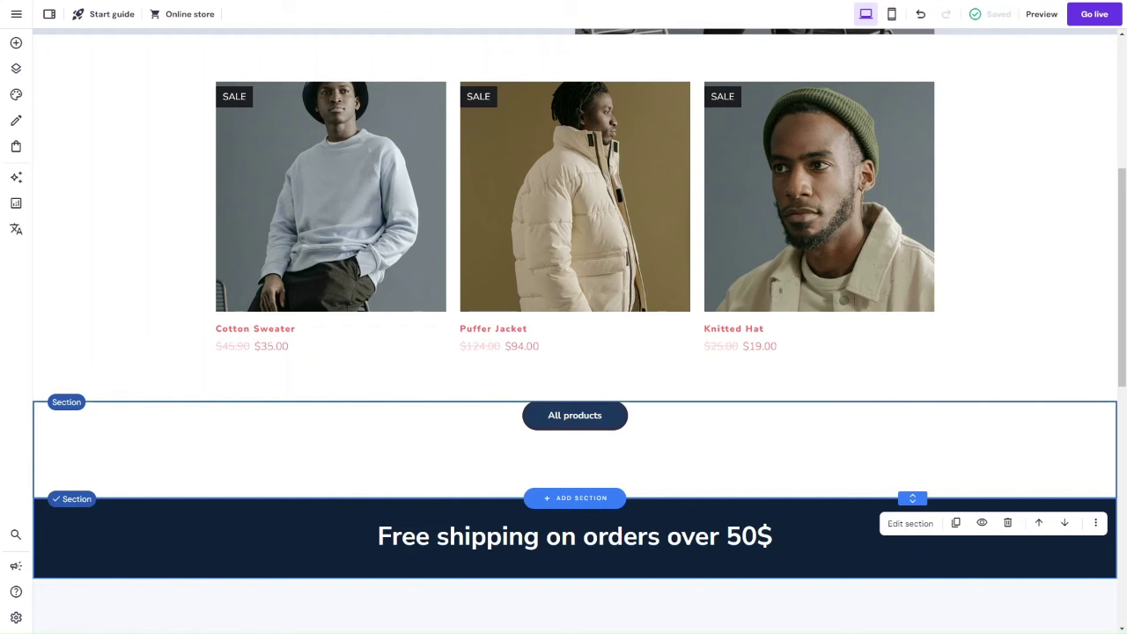
pyautogui.click(16, 95)
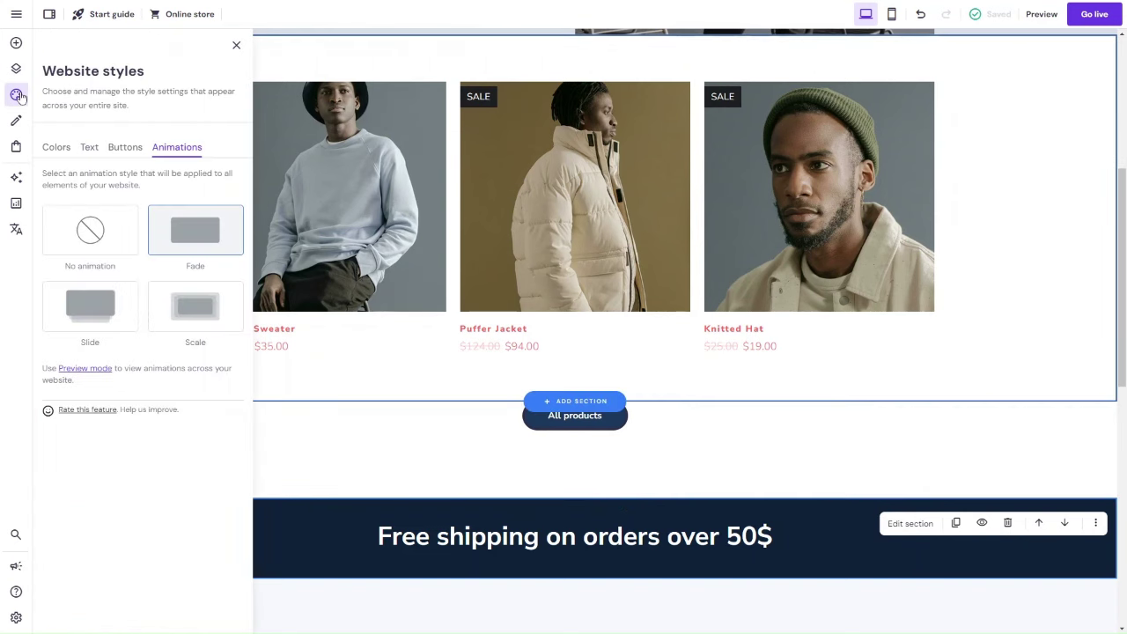
pyautogui.click(57, 151)
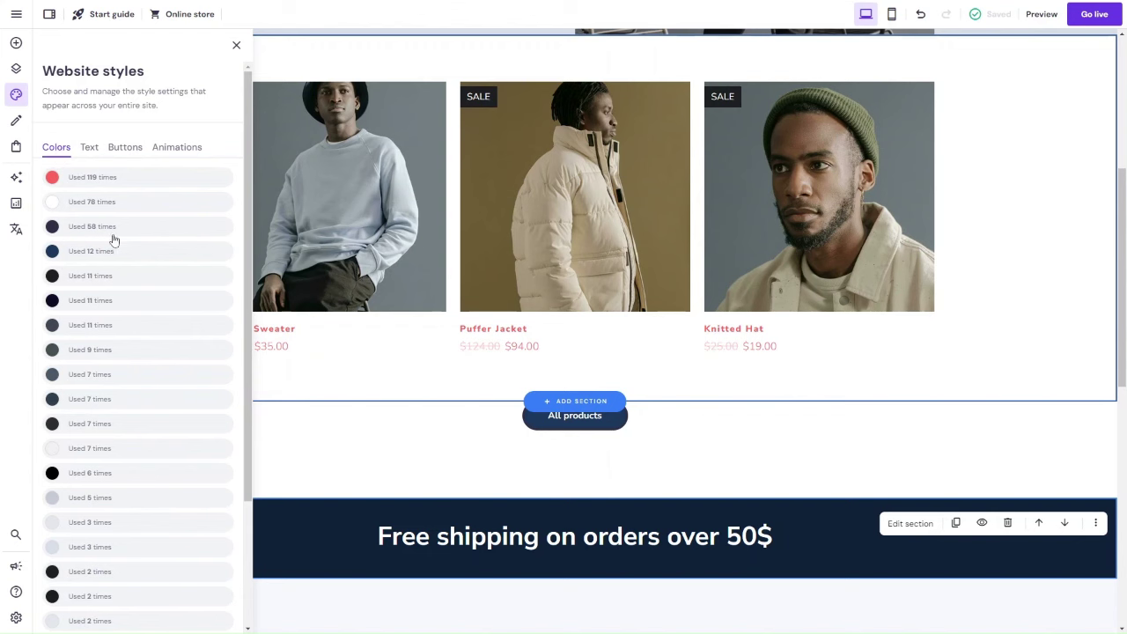
pyautogui.scroll(-2, 113, 349)
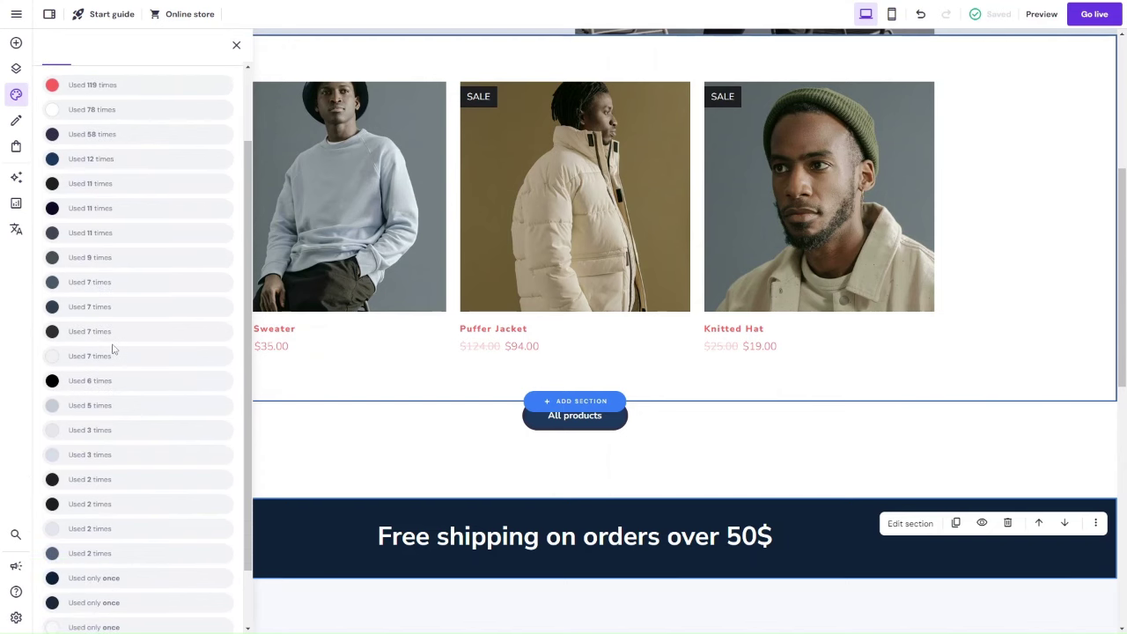
pyautogui.click(113, 349)
pyautogui.click(112, 350)
pyautogui.scroll(-2, 114, 348)
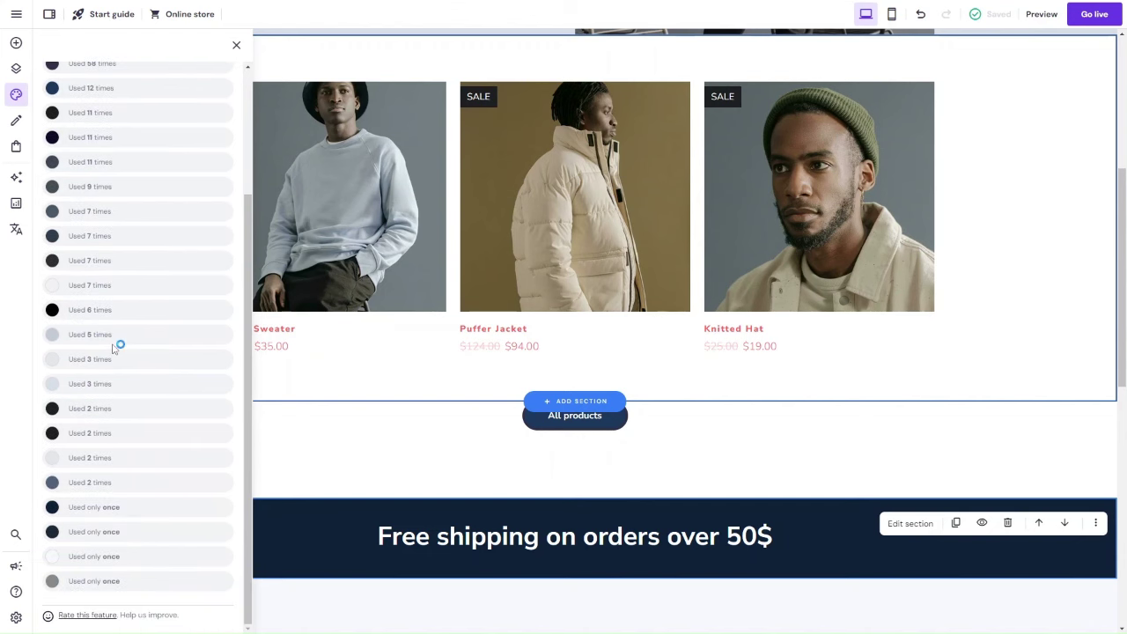
pyautogui.scroll(4, 111, 350)
pyautogui.scroll(-2, 344, 546)
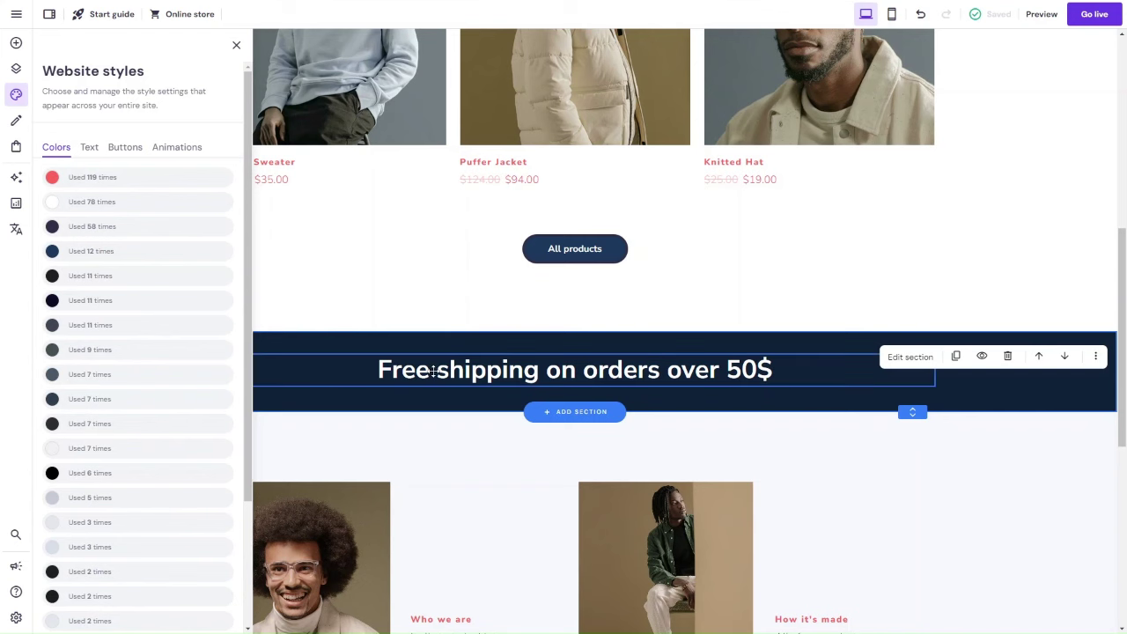
pyautogui.scroll(-3, 433, 371)
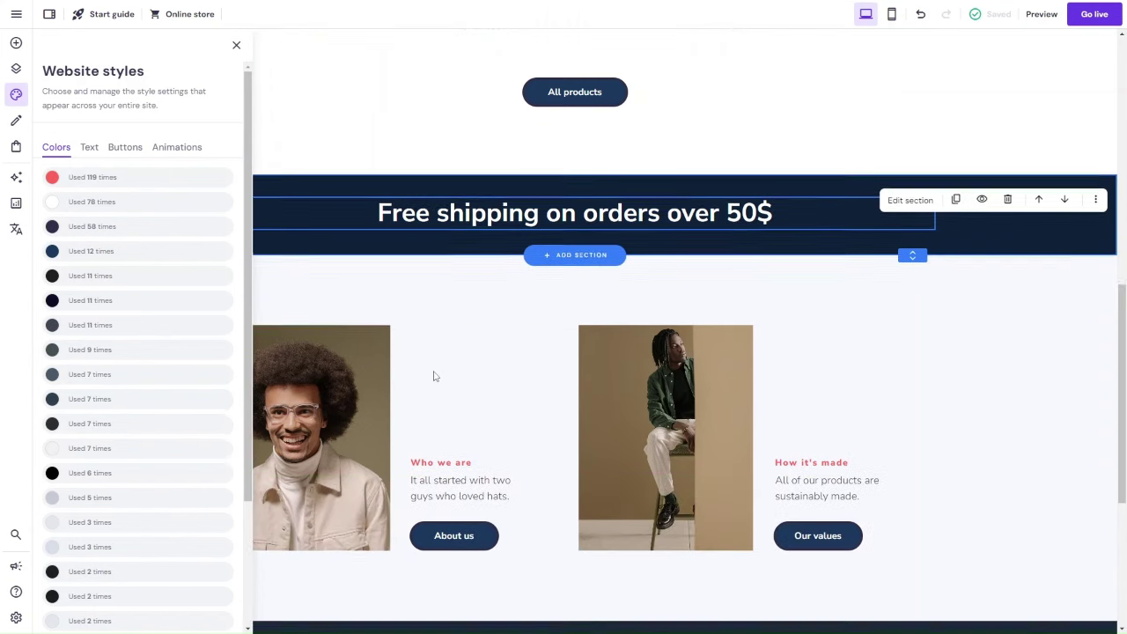